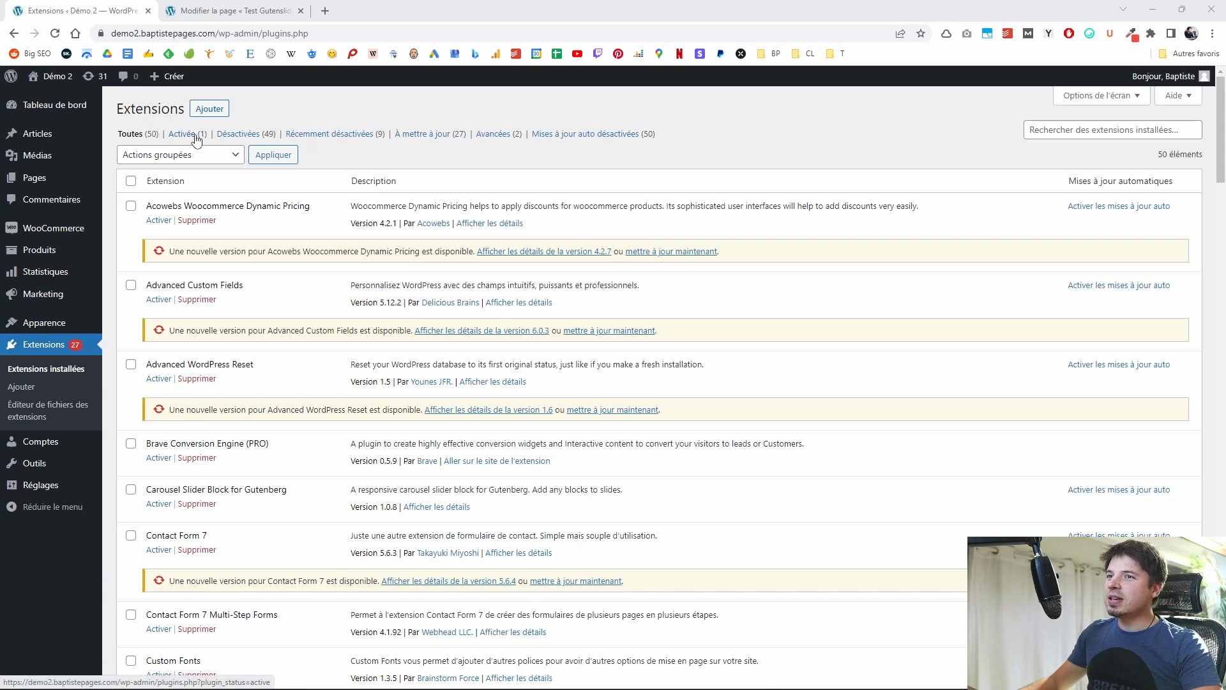
# Step: Enlarge the page view and search the add-plugins directory for "gutenslider"
pyautogui.hotkey('ctrl', '+')
pyautogui.hotkey('ctrl', '+')
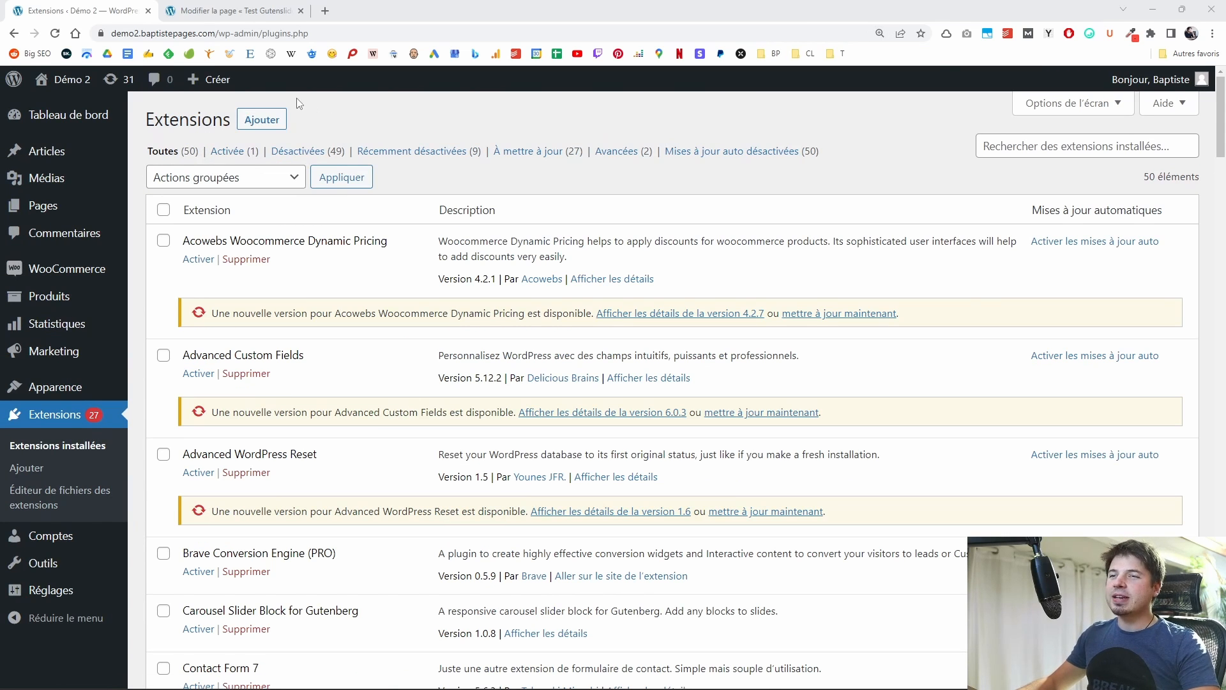
pyautogui.click(254, 119)
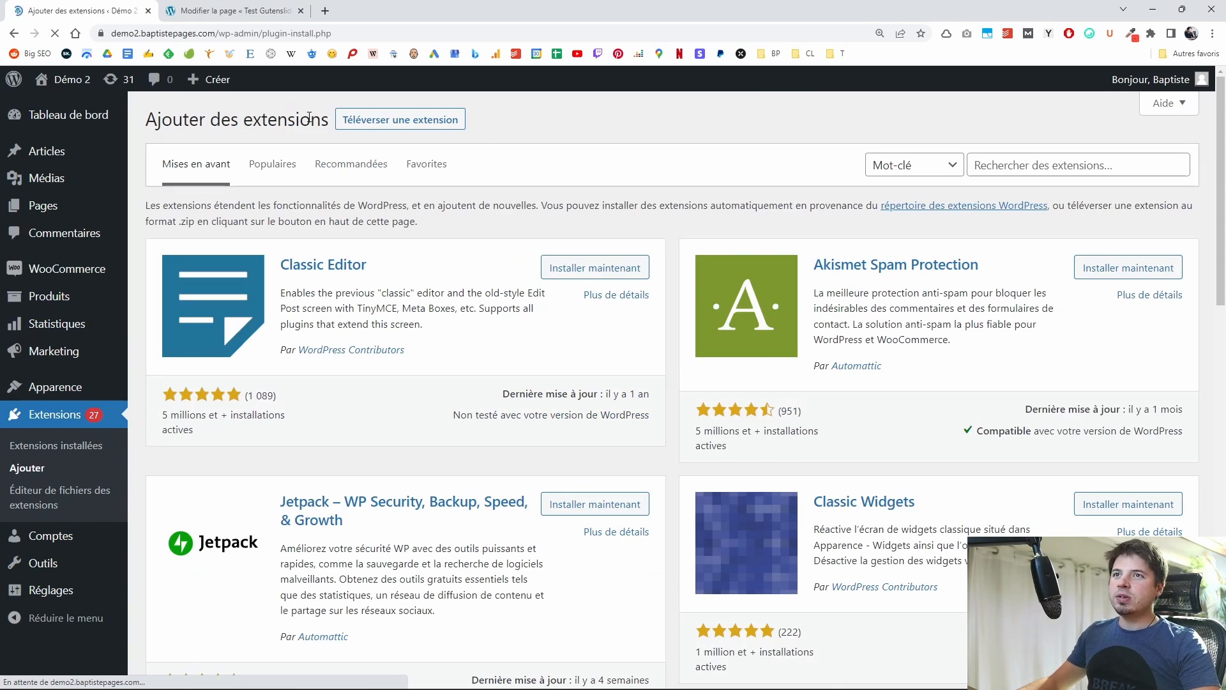
pyautogui.click(986, 163)
pyautogui.write('gutenslider')
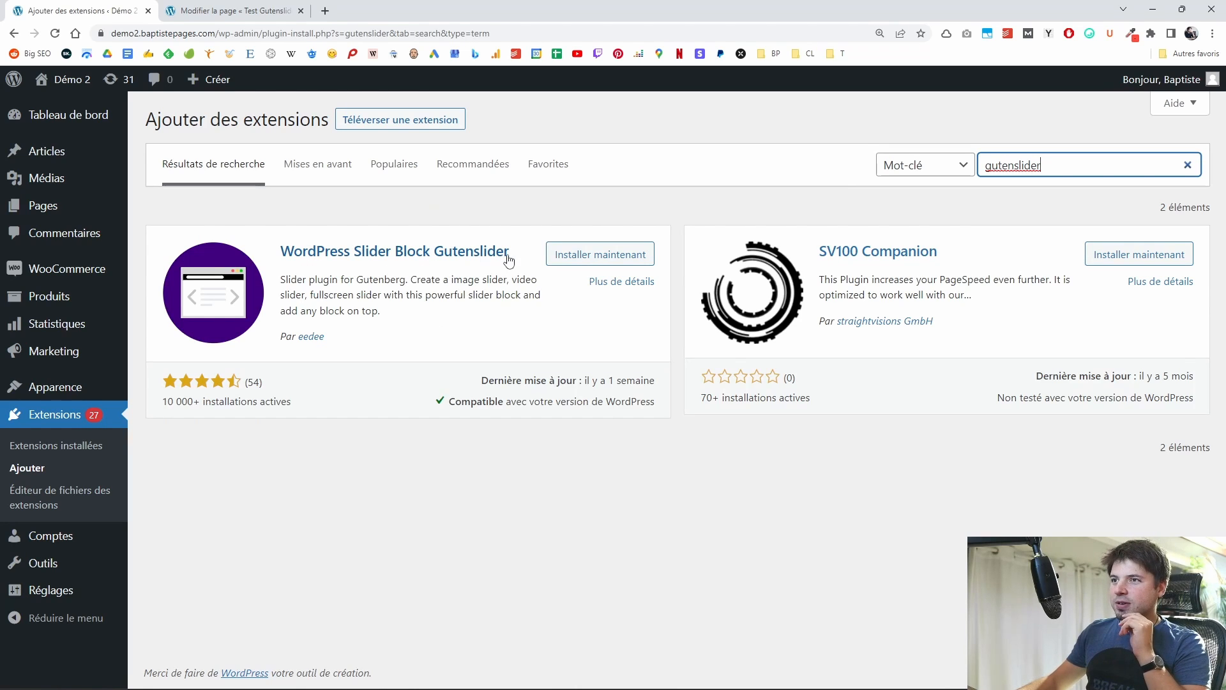
# Step: Install and activate the WordPress Slider Block Gutenslider plugin, skipping its update notification and diagnostics opt-in
pyautogui.click(579, 255)
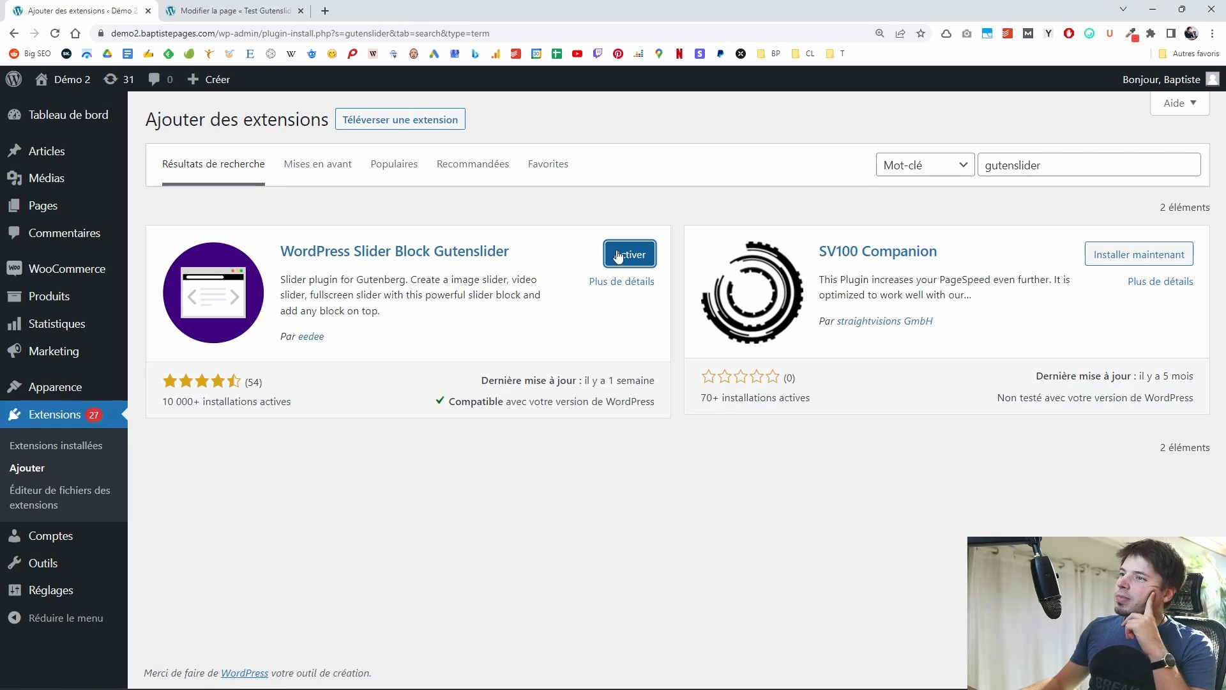
pyautogui.click(619, 256)
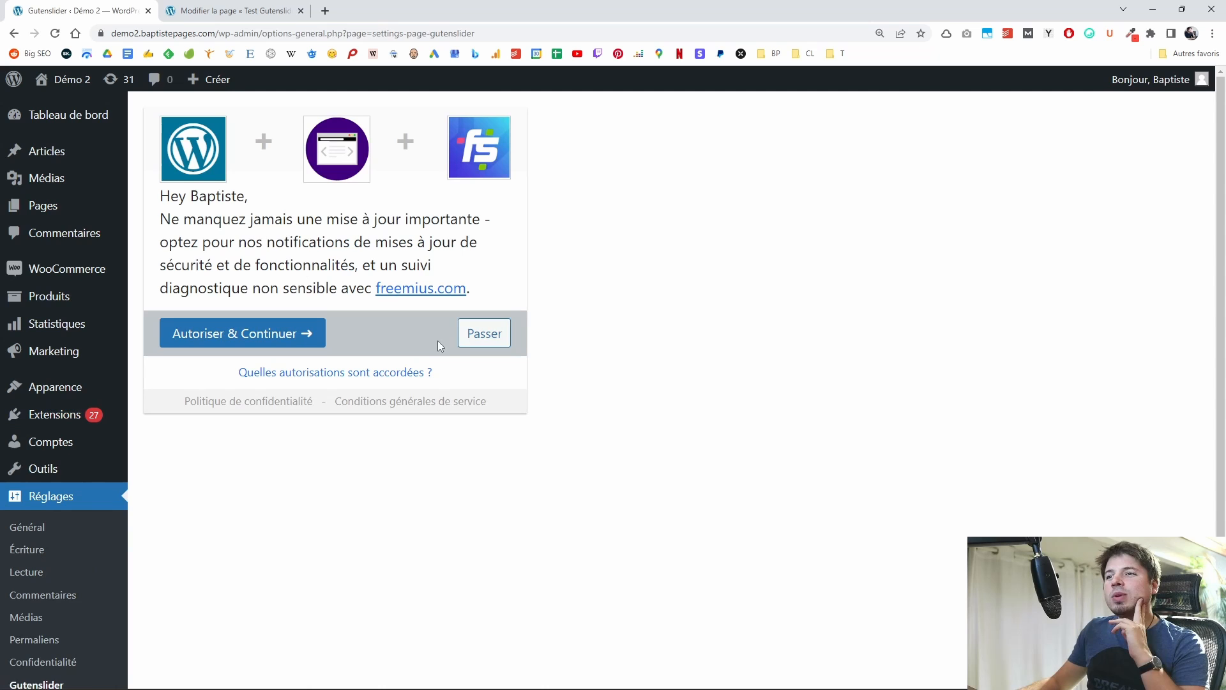
pyautogui.click(481, 333)
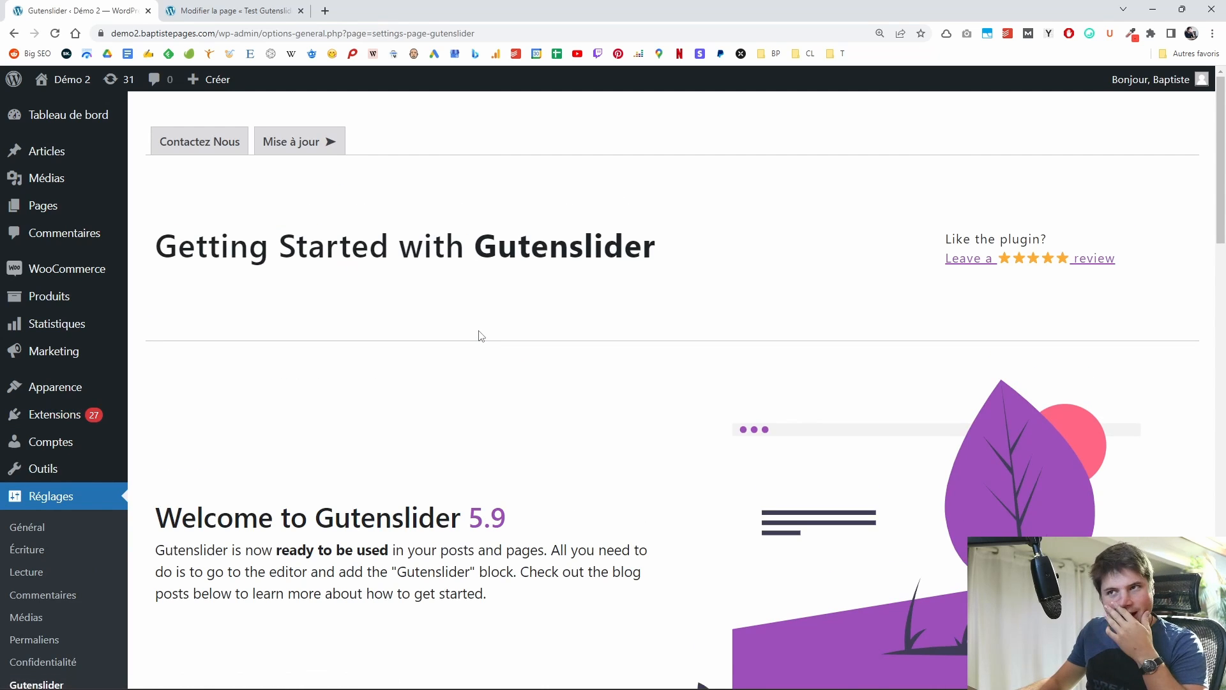
# Step: Examine the Gutenslider getting-started page, including its tutorials and the comparison of the Free, Pro and Expert plans
pyautogui.scroll(-15, 481, 336)
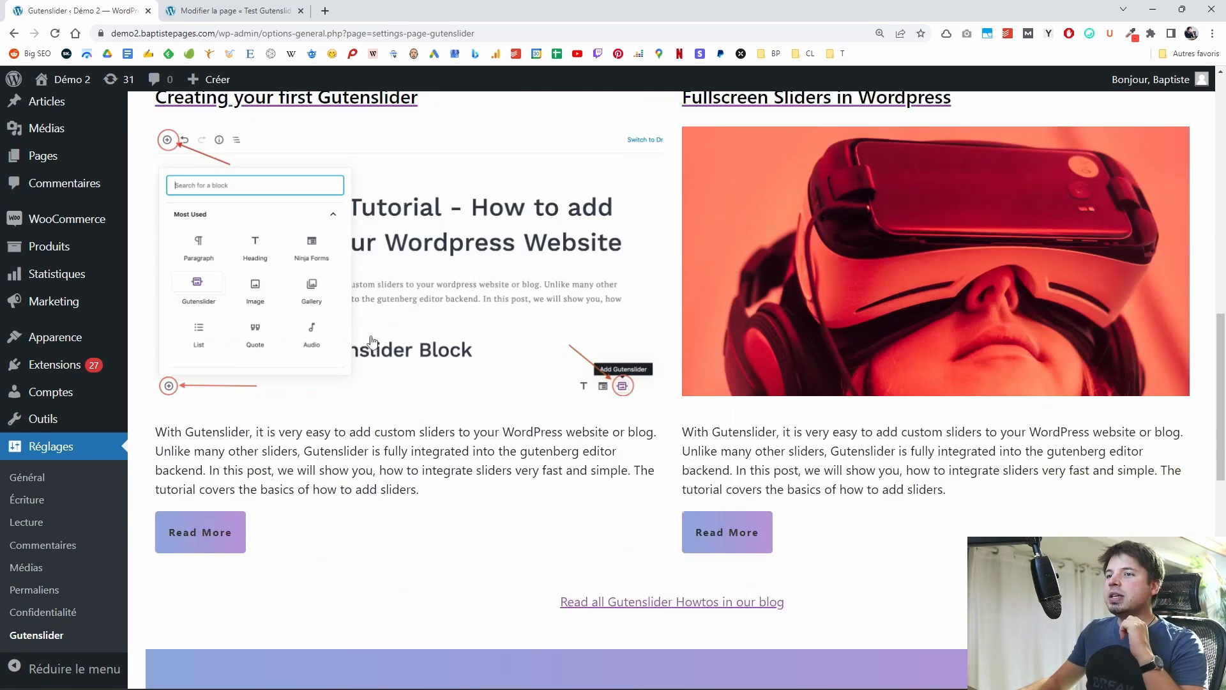
pyautogui.scroll(-8, 351, 323)
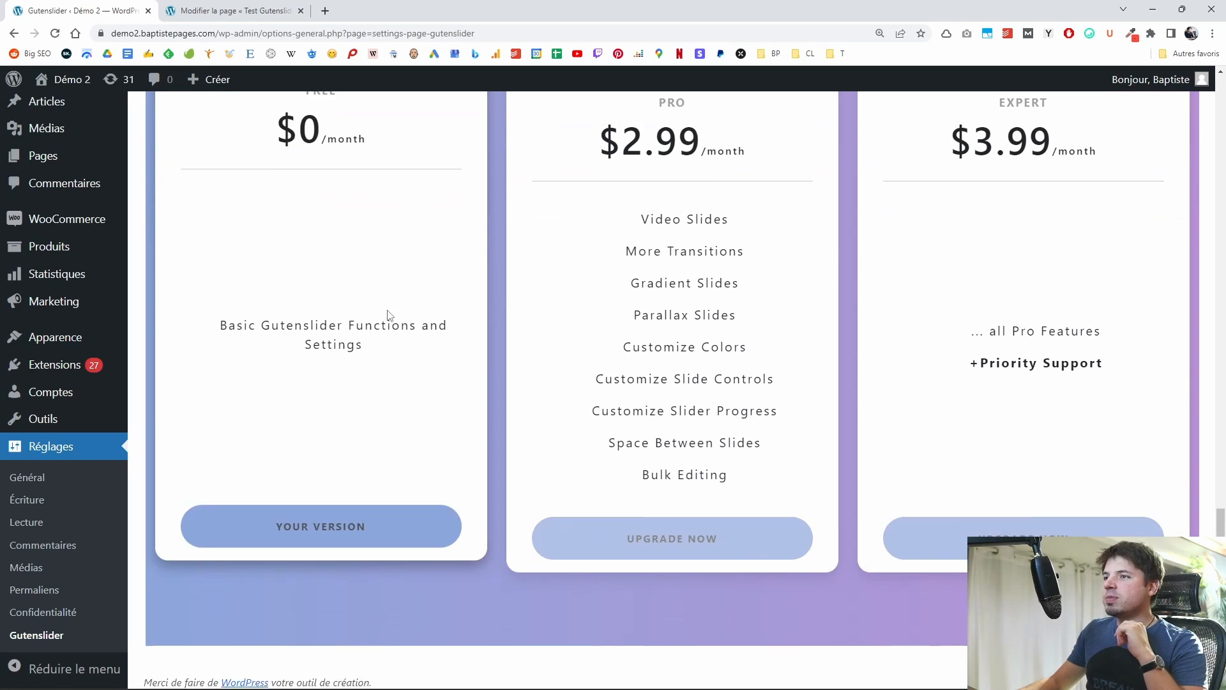
pyautogui.scroll(3, 542, 267)
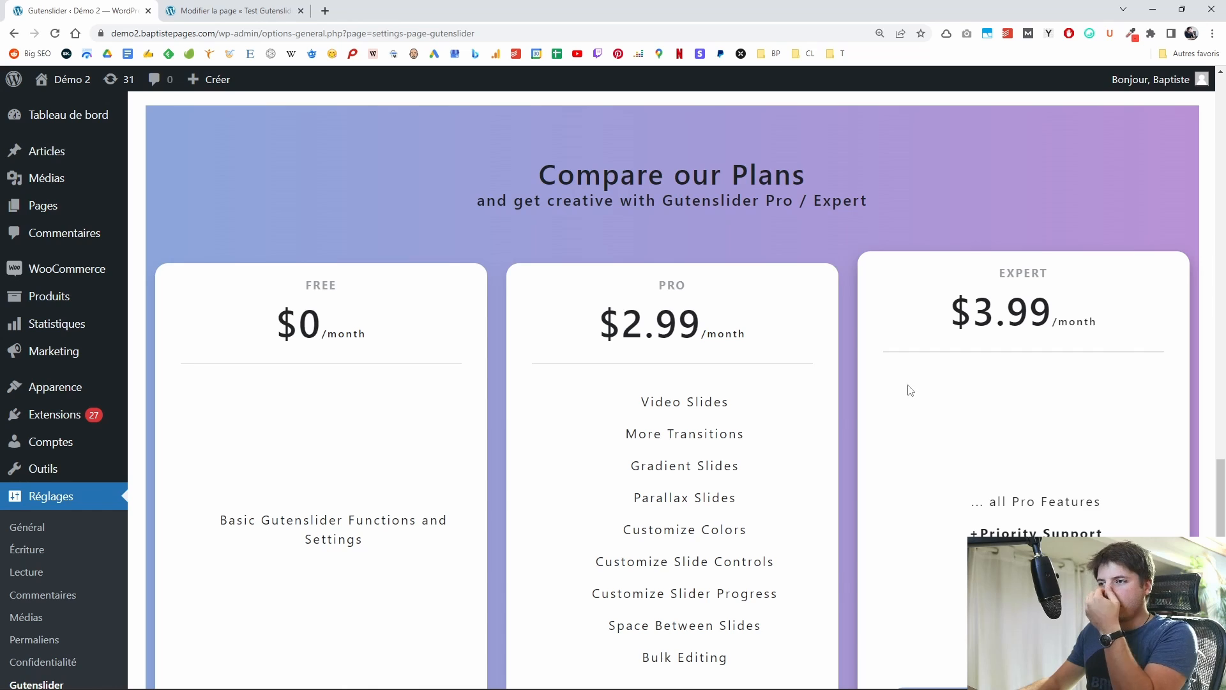
pyautogui.scroll(-2, 692, 400)
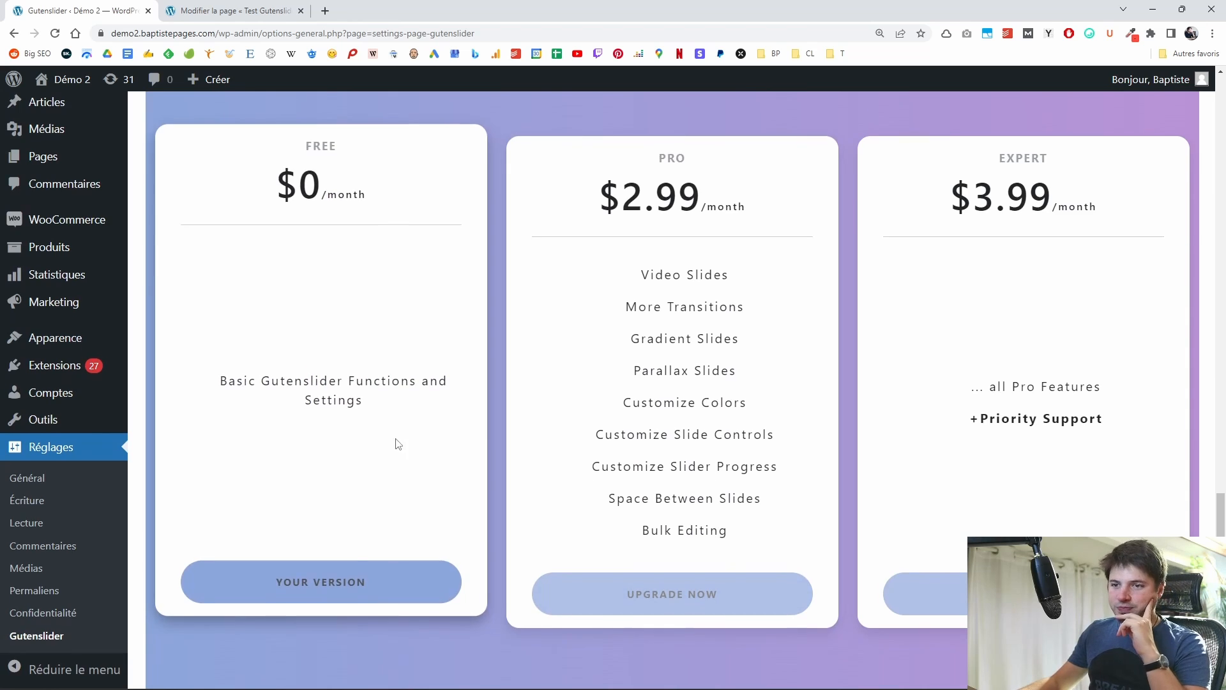
pyautogui.scroll(10, 398, 444)
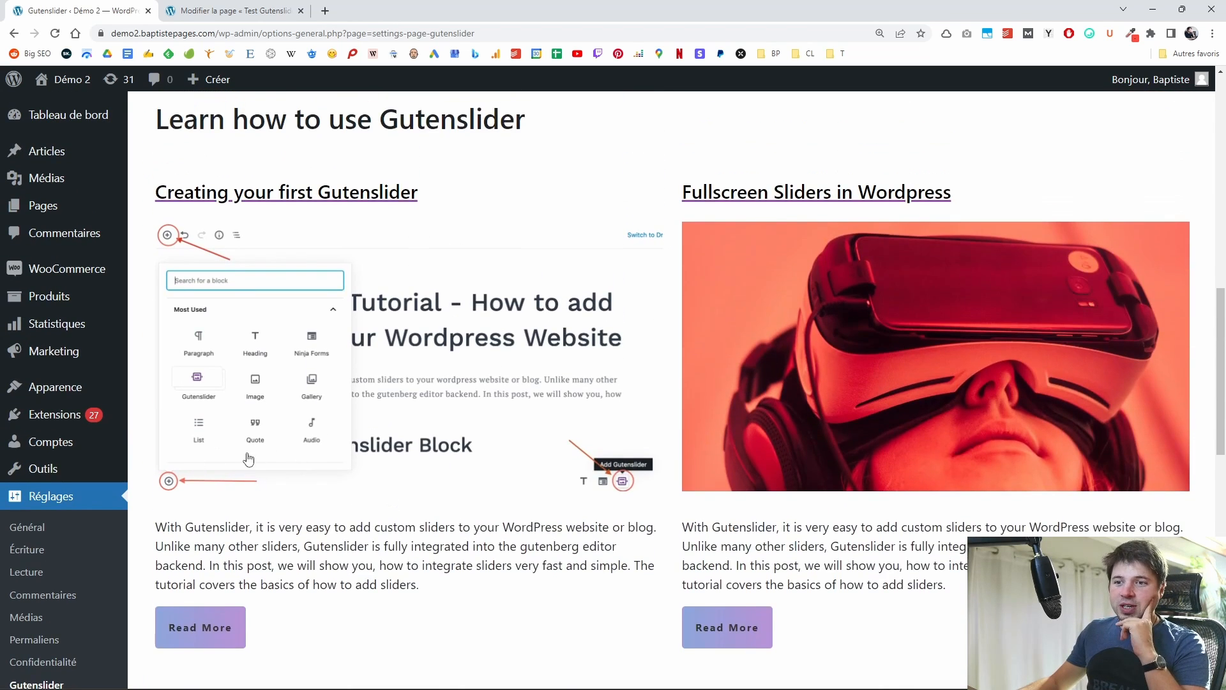
pyautogui.scroll(-1, 249, 459)
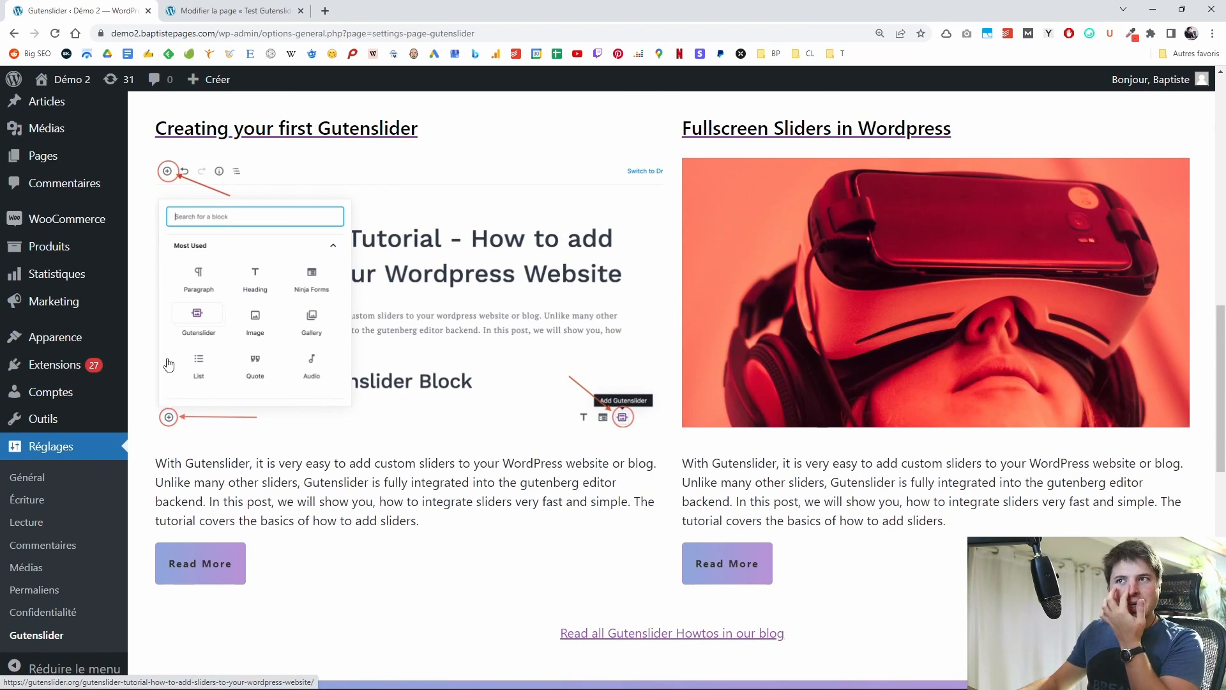
pyautogui.scroll(4, 183, 249)
pyautogui.scroll(3, 192, 252)
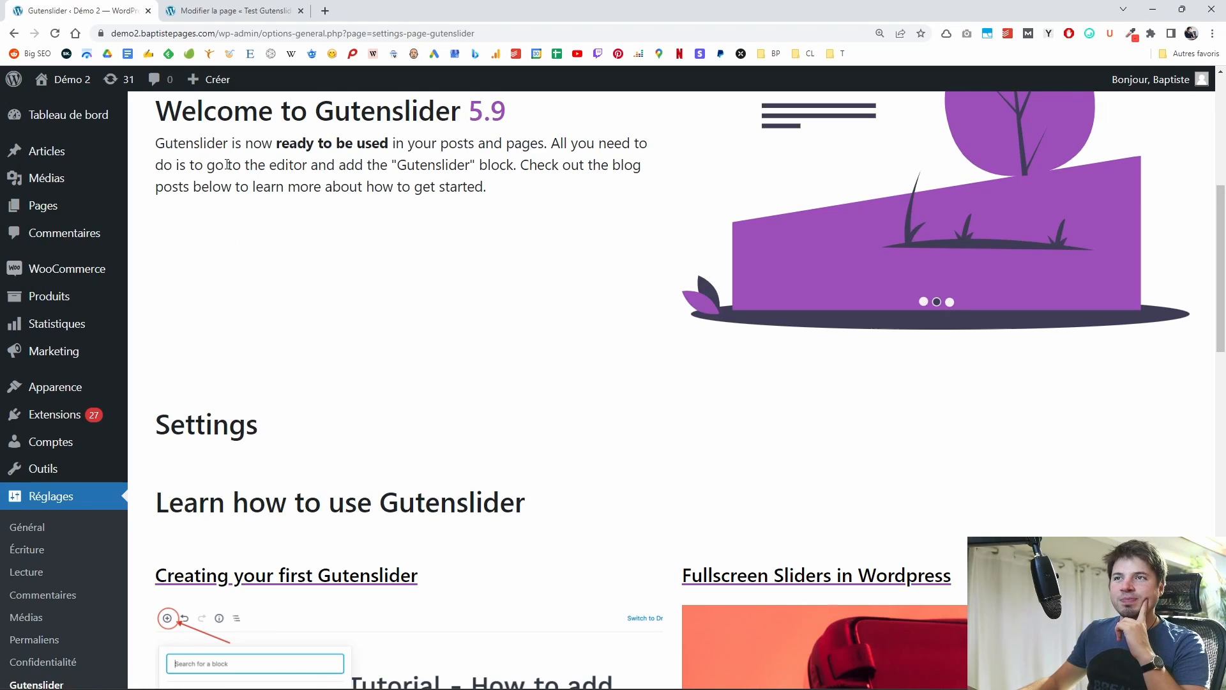
# Step: Create a new page, close the other browser tab and hide the bookmarks bar
pyautogui.moveTo(206, 79)
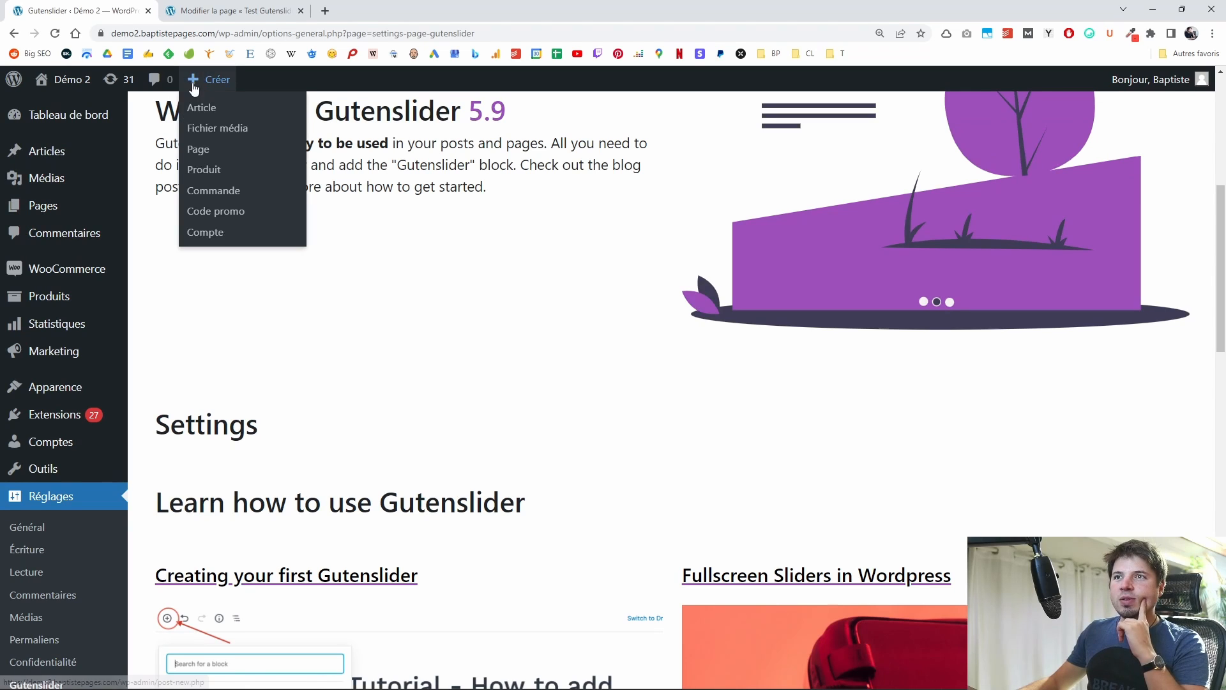
pyautogui.click(214, 156)
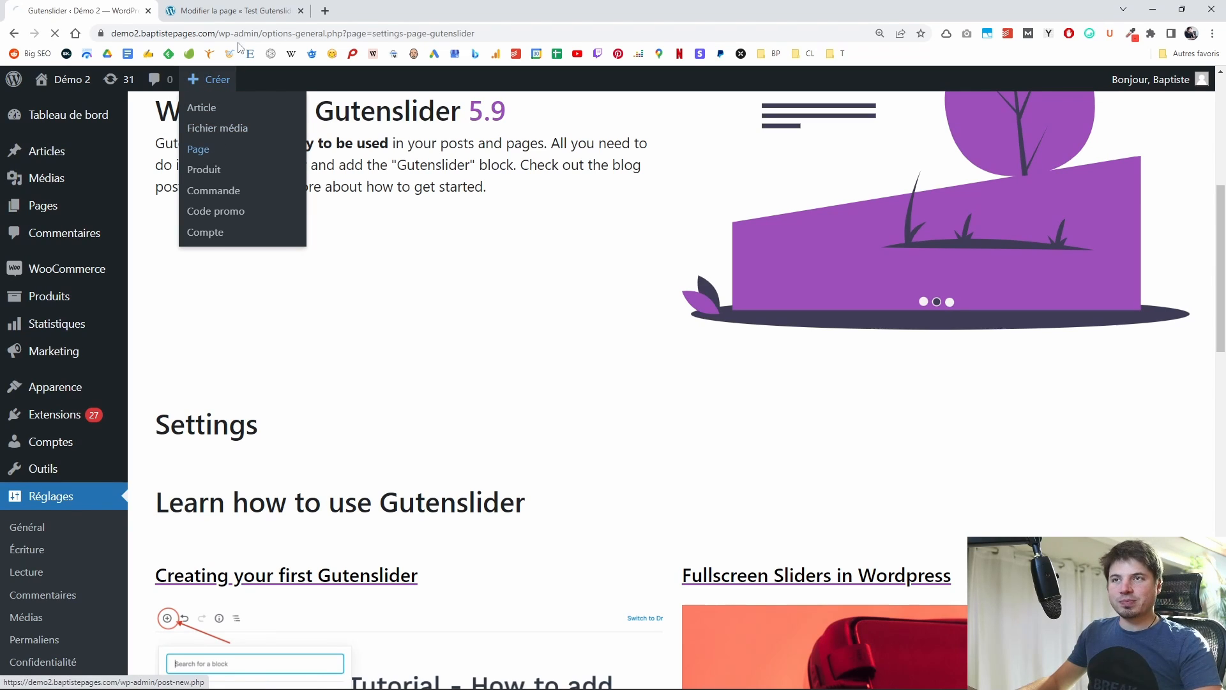
pyautogui.click(301, 11)
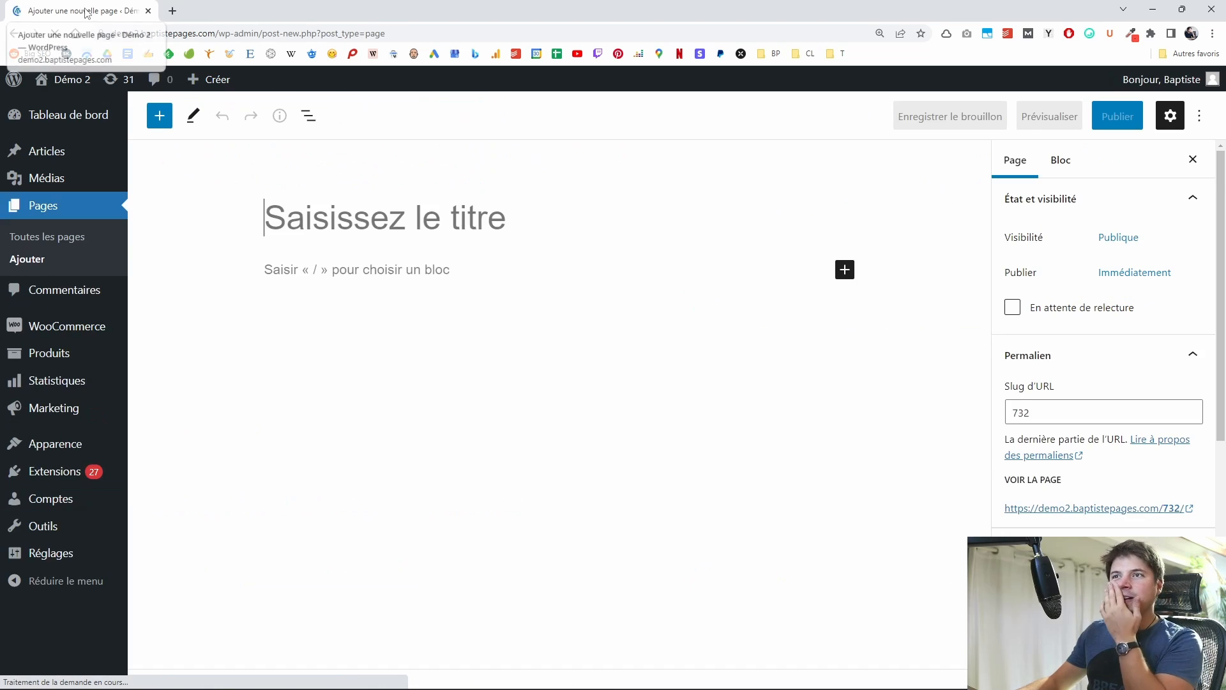
pyautogui.hotkey('ctrl', 'shift', 'b')
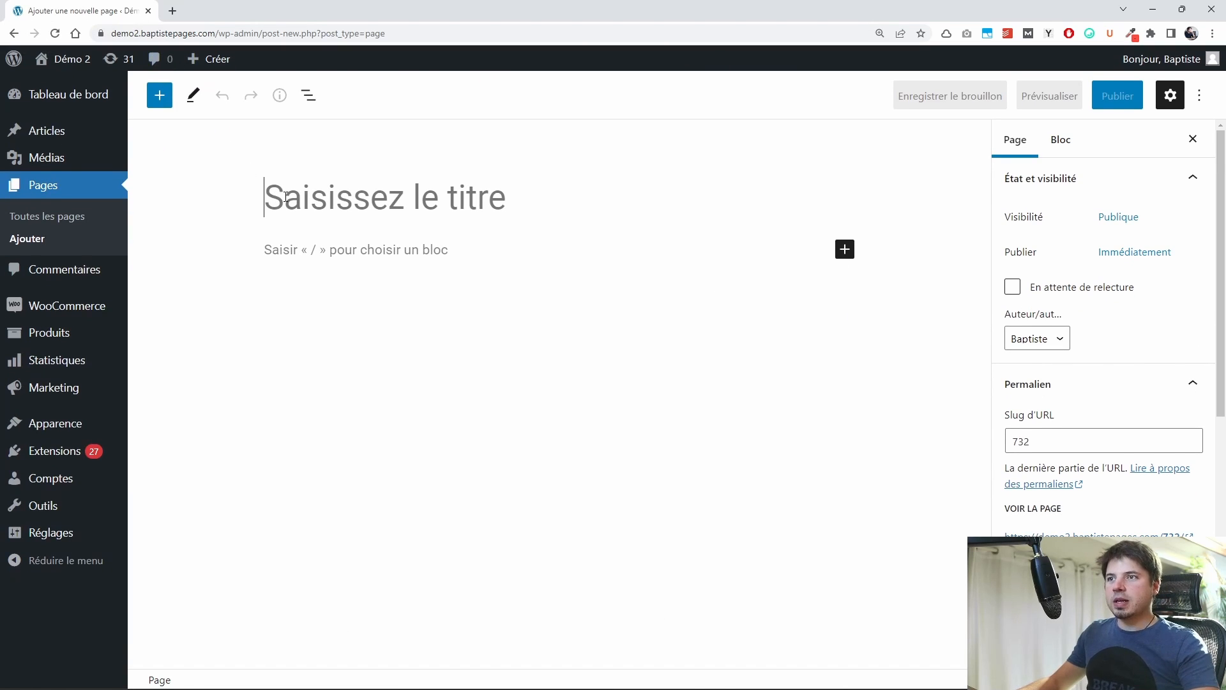
# Step: Title the new page "Test Gutenslider" and start an empty block below it
pyautogui.click(322, 193)
pyautogui.write('Test')
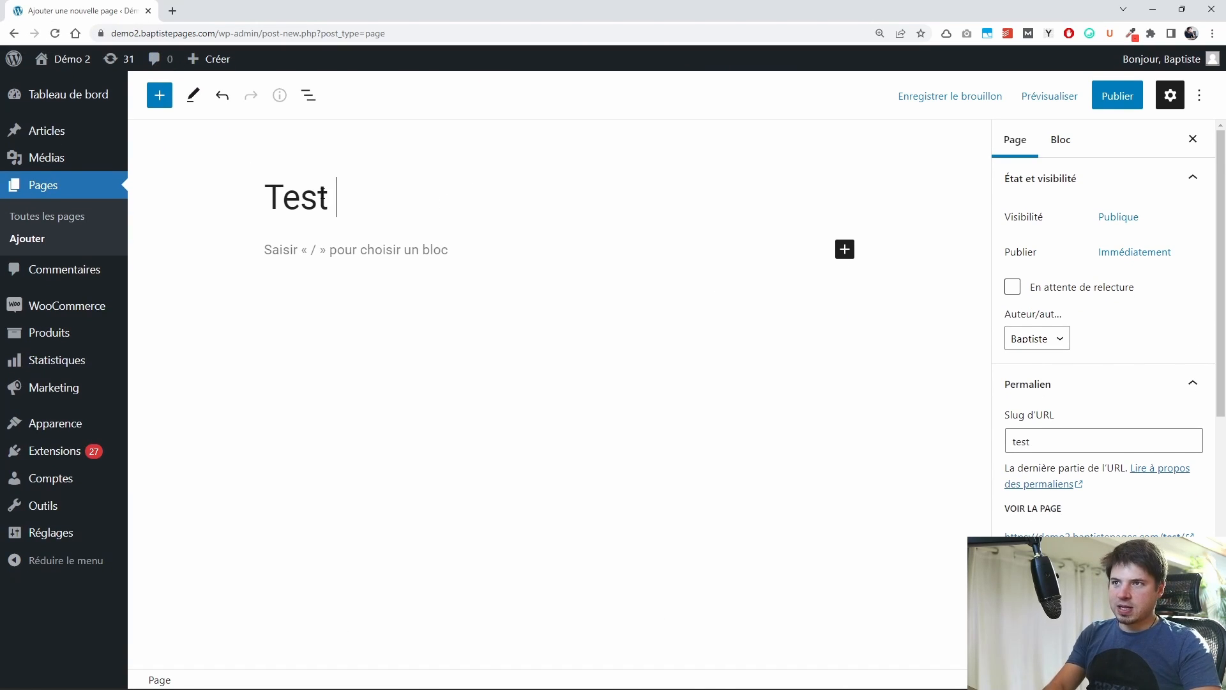
pyautogui.write(' Gutenslider')
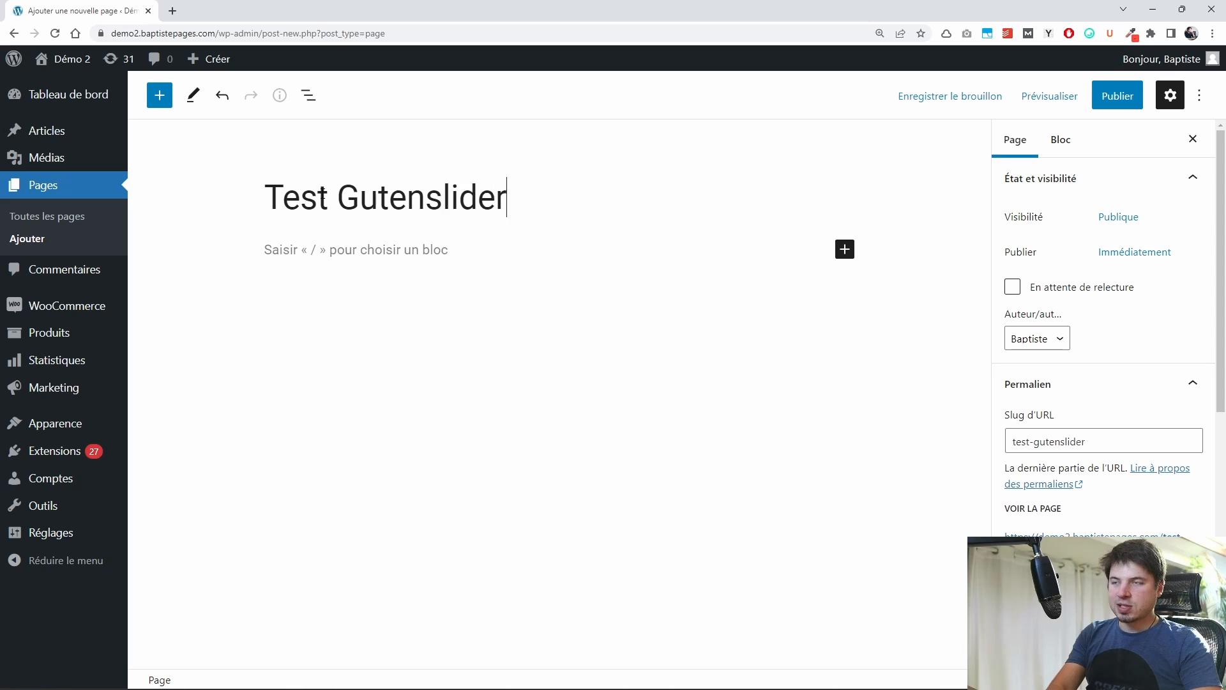
pyautogui.press('Return')
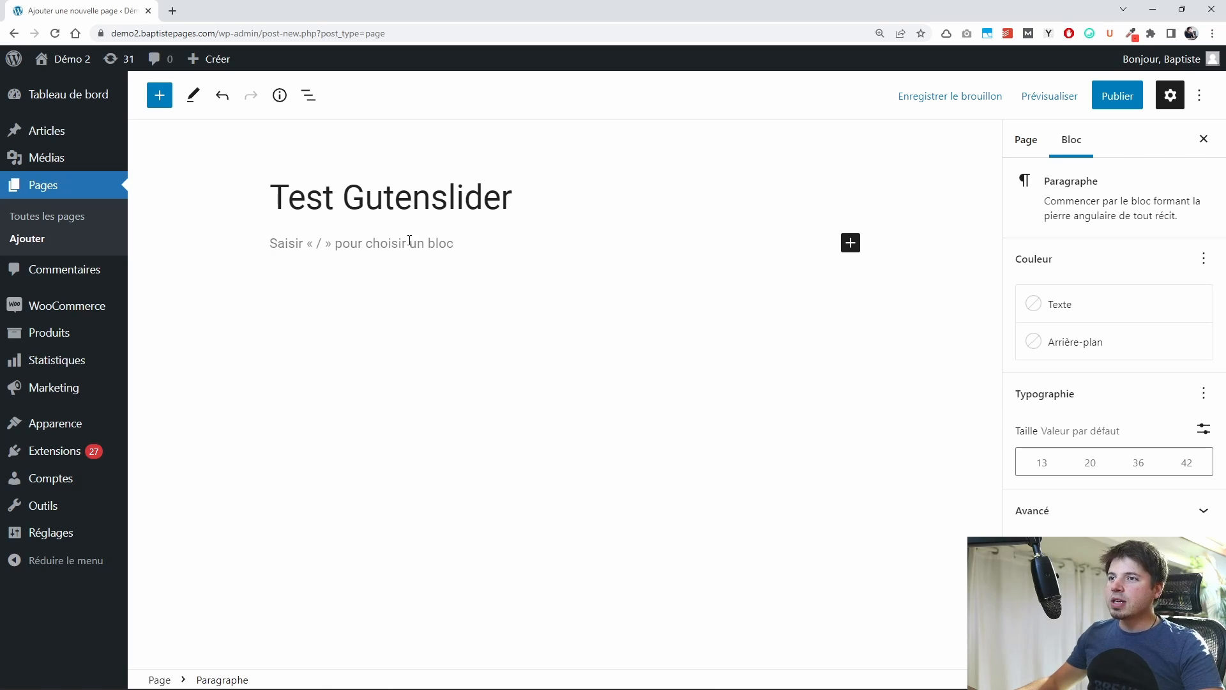
# Step: Find the Bannière block by searching "banni" and insert it below the page title
pyautogui.click(850, 243)
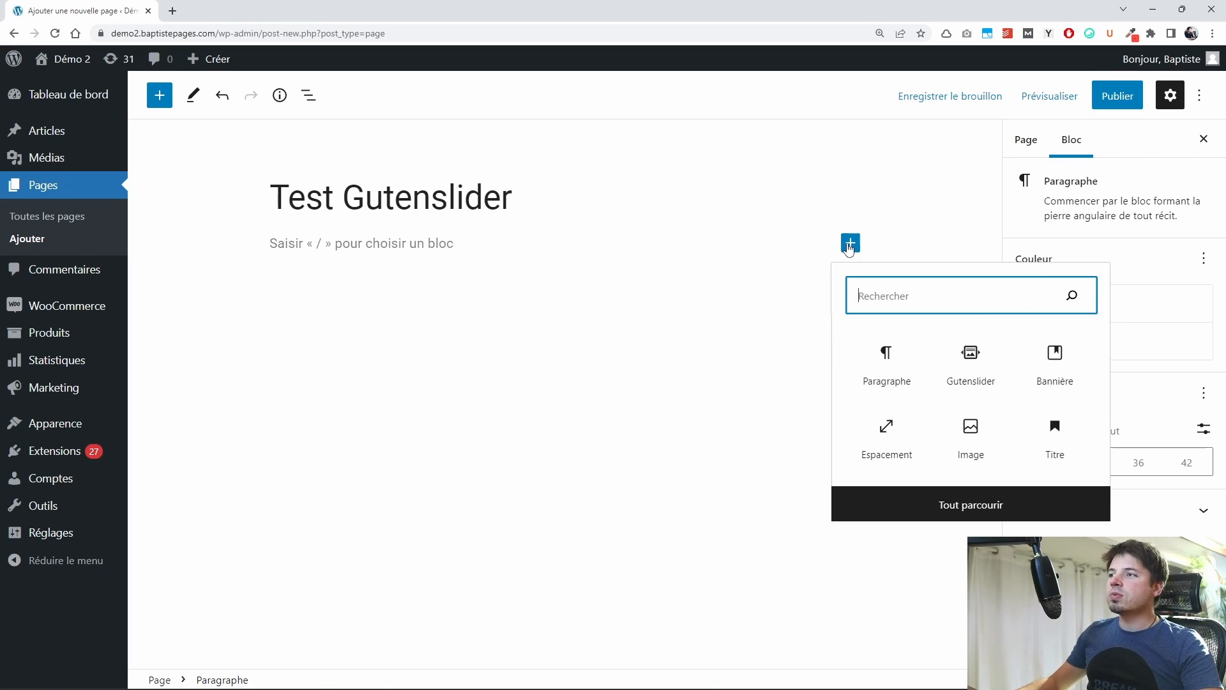
pyautogui.click(687, 247)
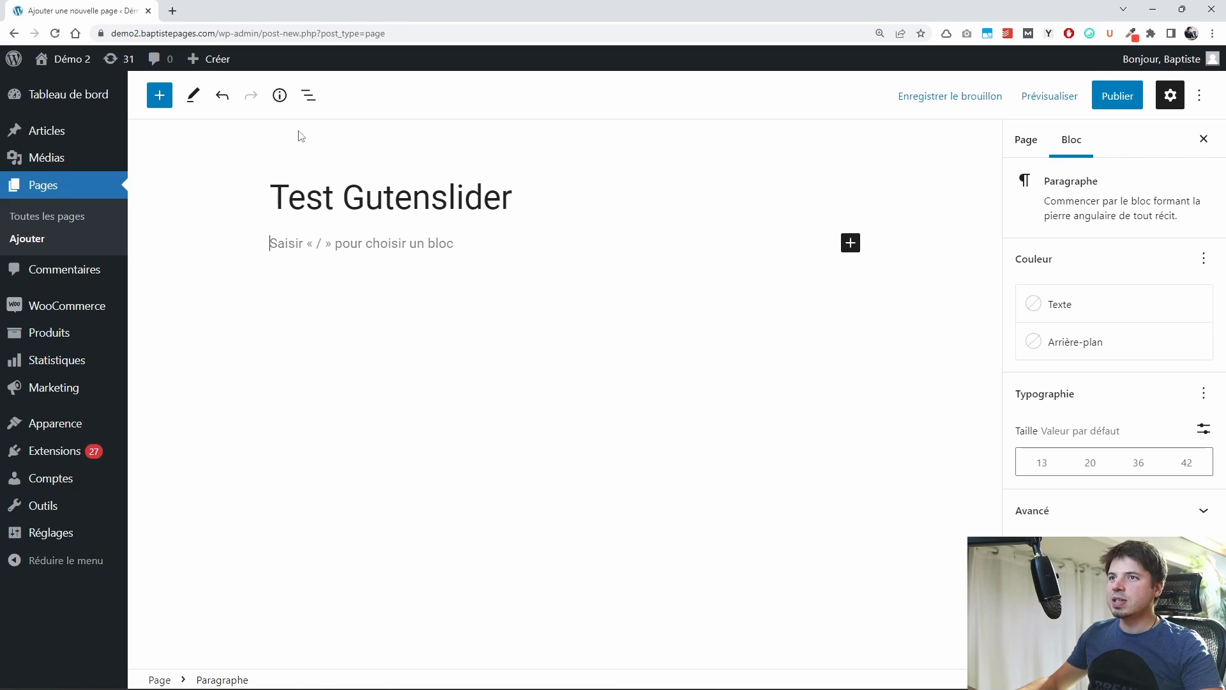
pyautogui.click(160, 96)
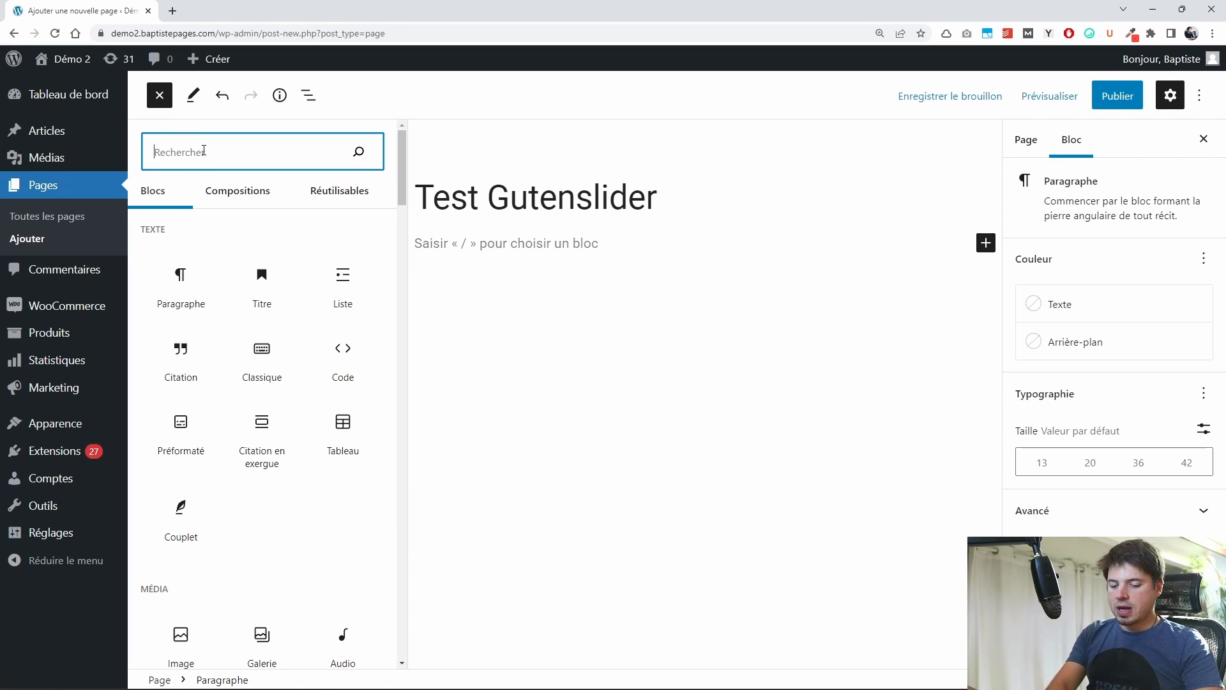
pyautogui.write('banni')
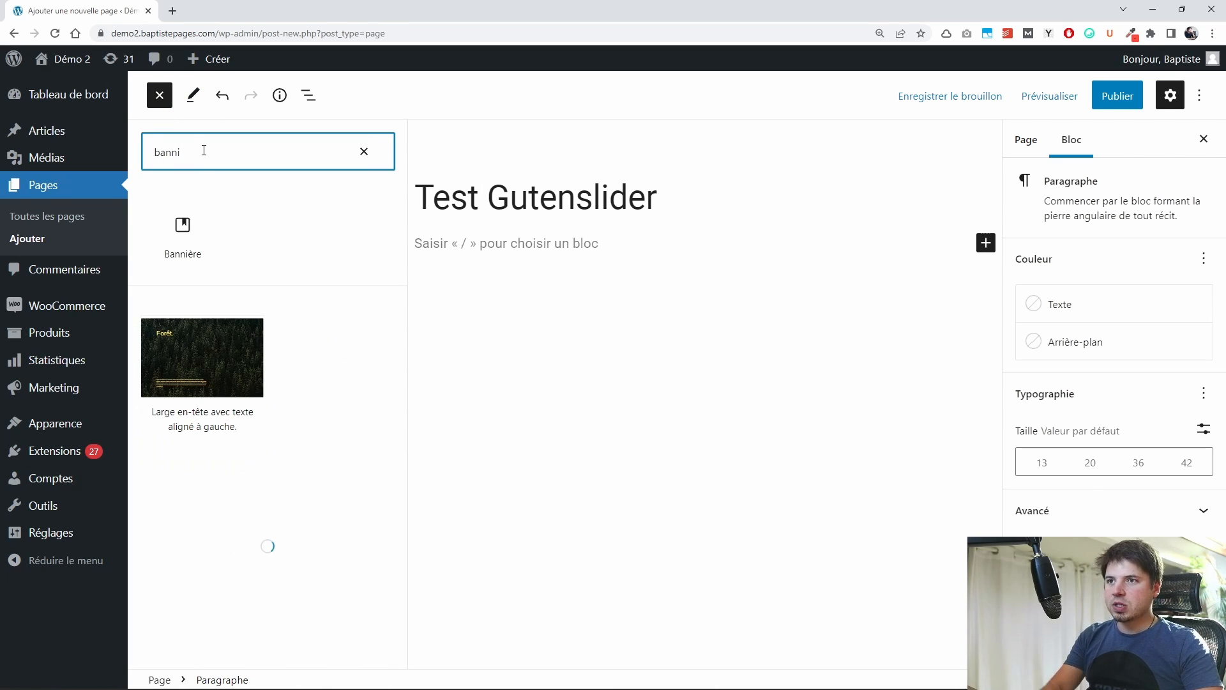
pyautogui.click(182, 230)
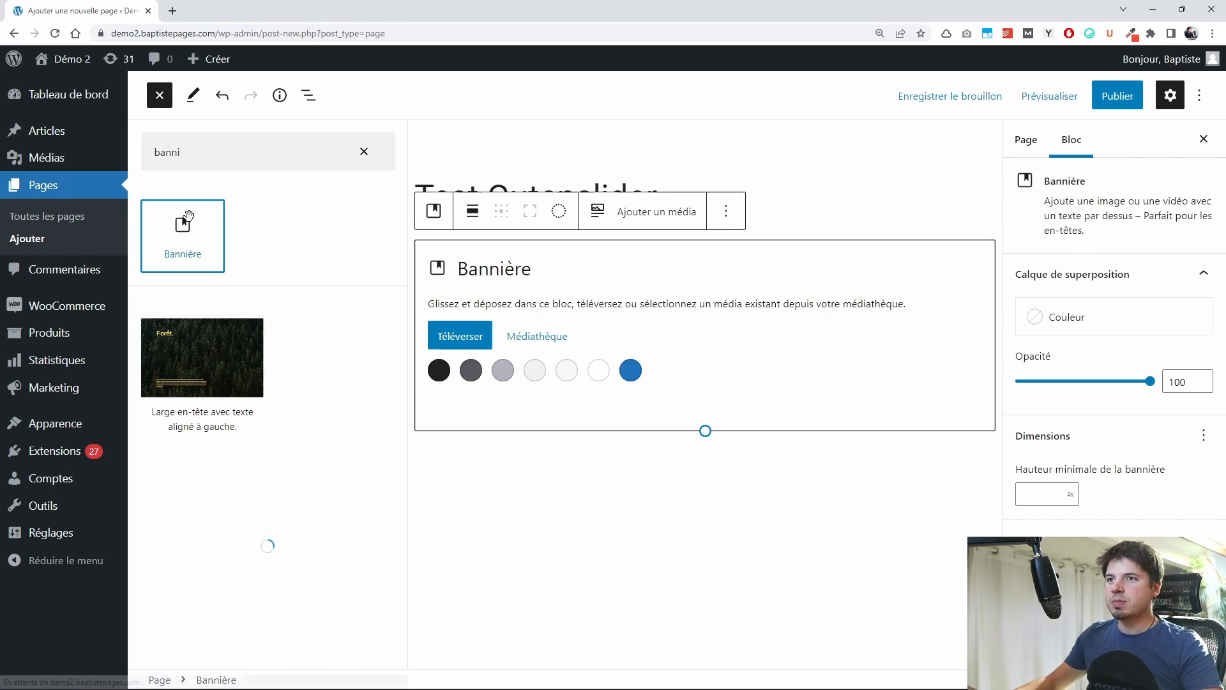
# Step: Set the dark green forest image with sun rays from the media library as the banner's background
pyautogui.click(519, 309)
pyautogui.click(407, 330)
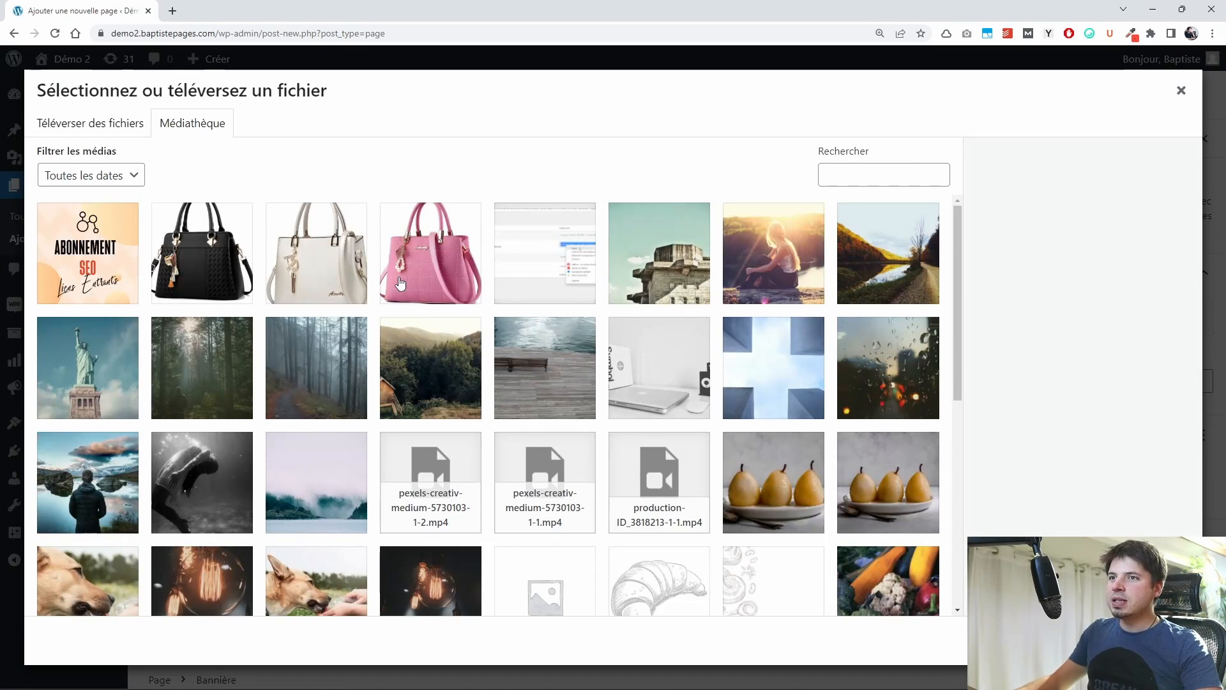
pyautogui.click(304, 355)
pyautogui.click(219, 358)
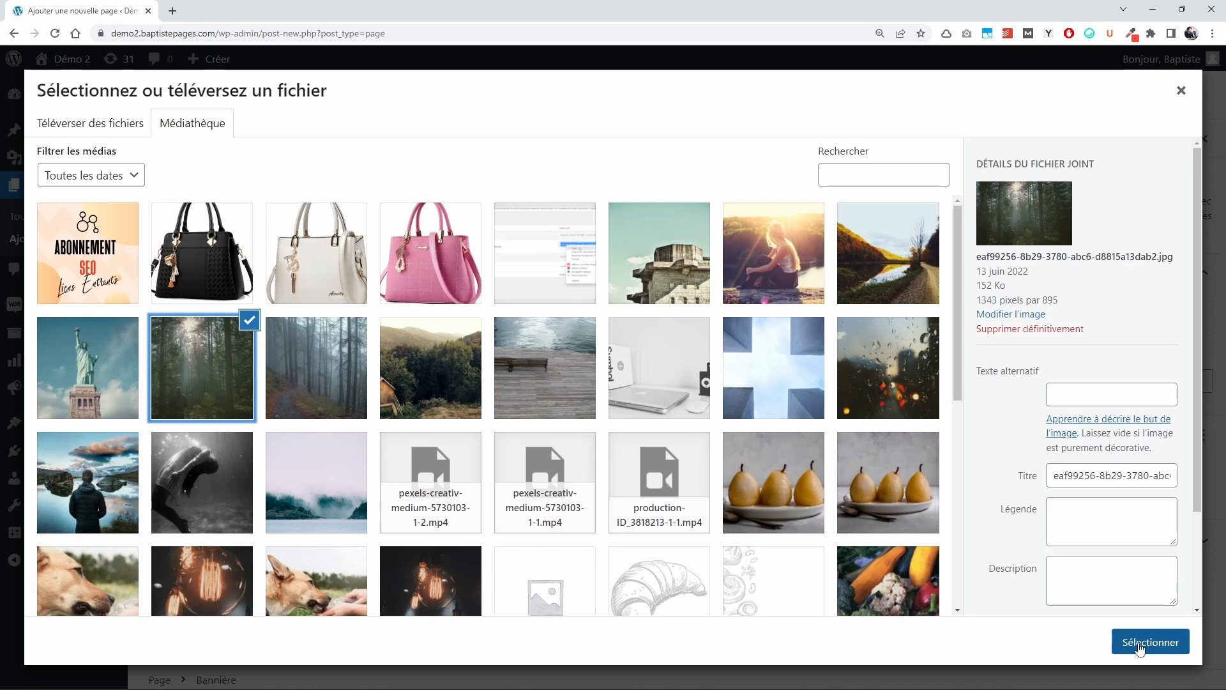
pyautogui.click(1143, 651)
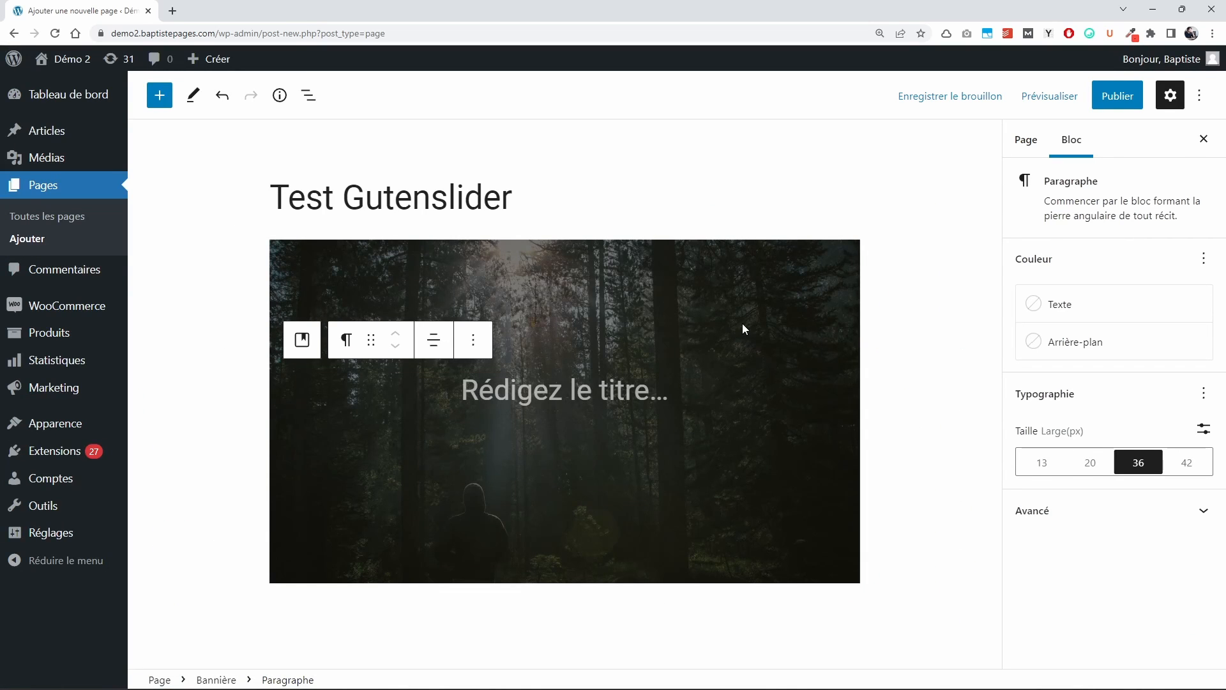
# Step: Enter "Bienvenue sur mon site" as the text on the banner
pyautogui.click(656, 342)
pyautogui.click(613, 383)
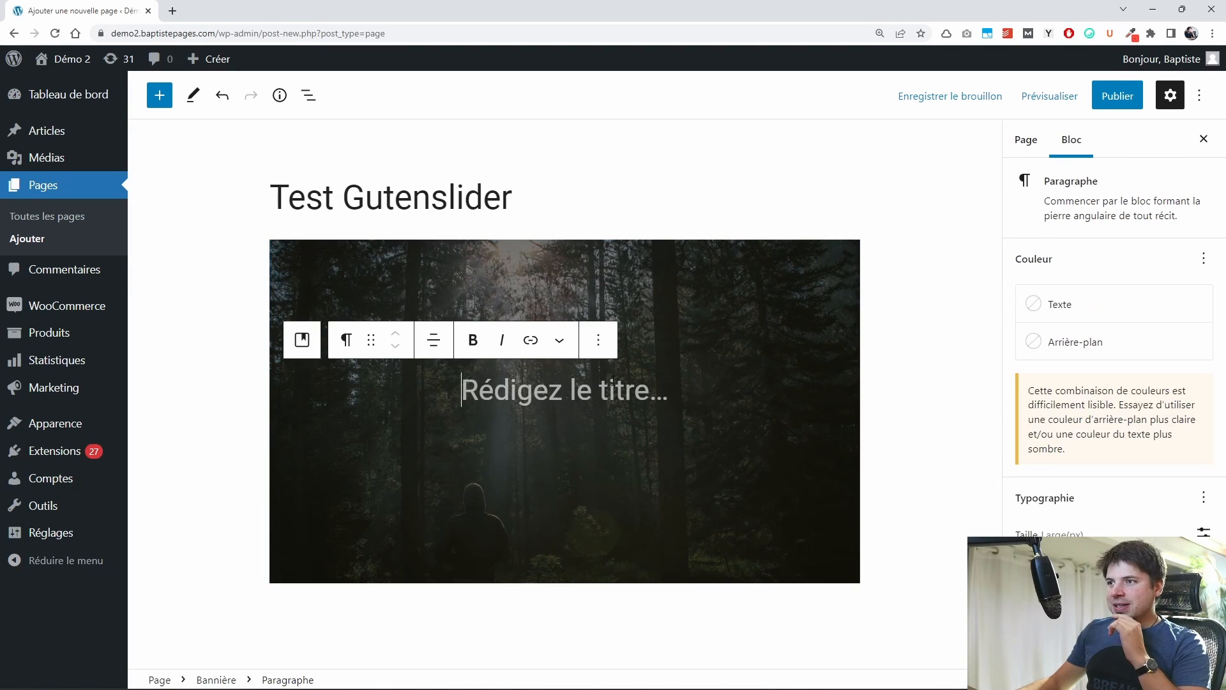
pyautogui.write('Bienvenue s')
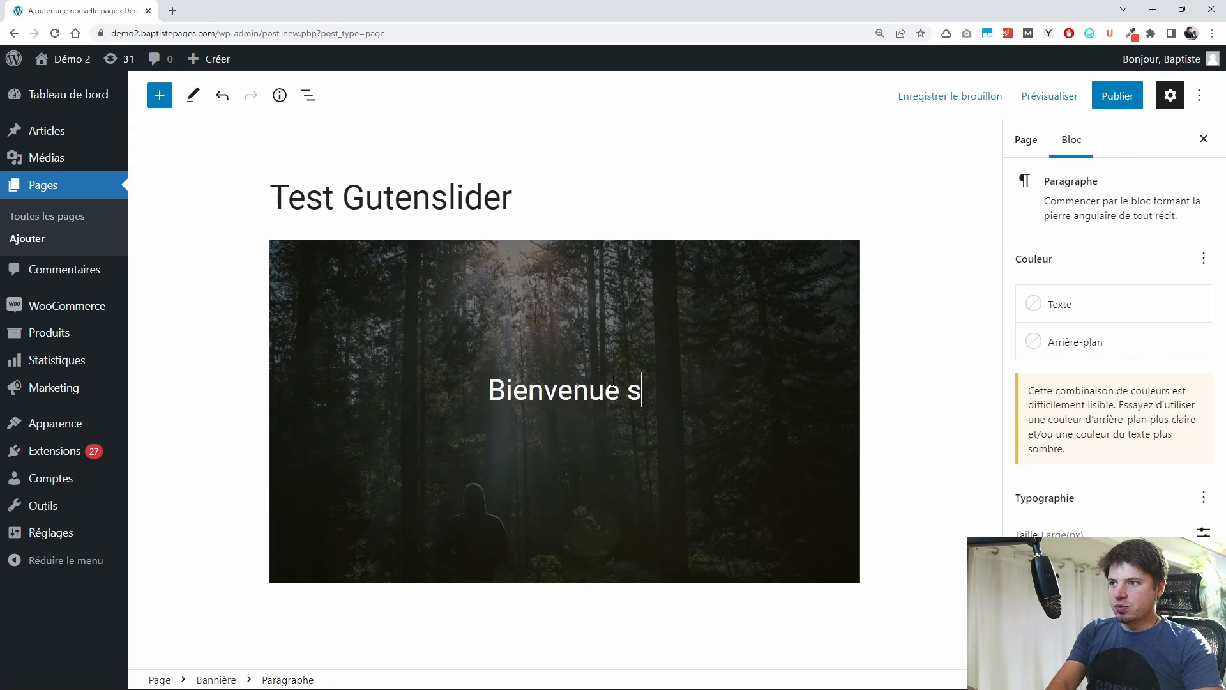
pyautogui.write('ur mon site')
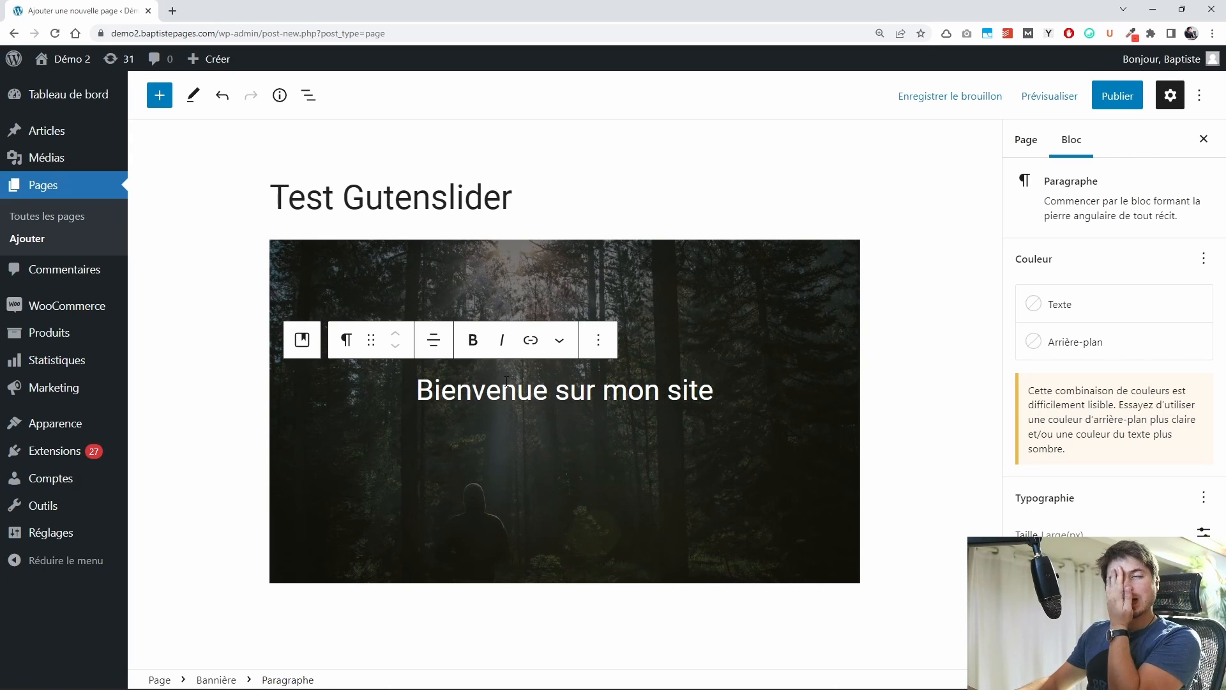
# Step: Transform the banner text into a Titre block with level H1 and centre its alignment
pyautogui.click(346, 340)
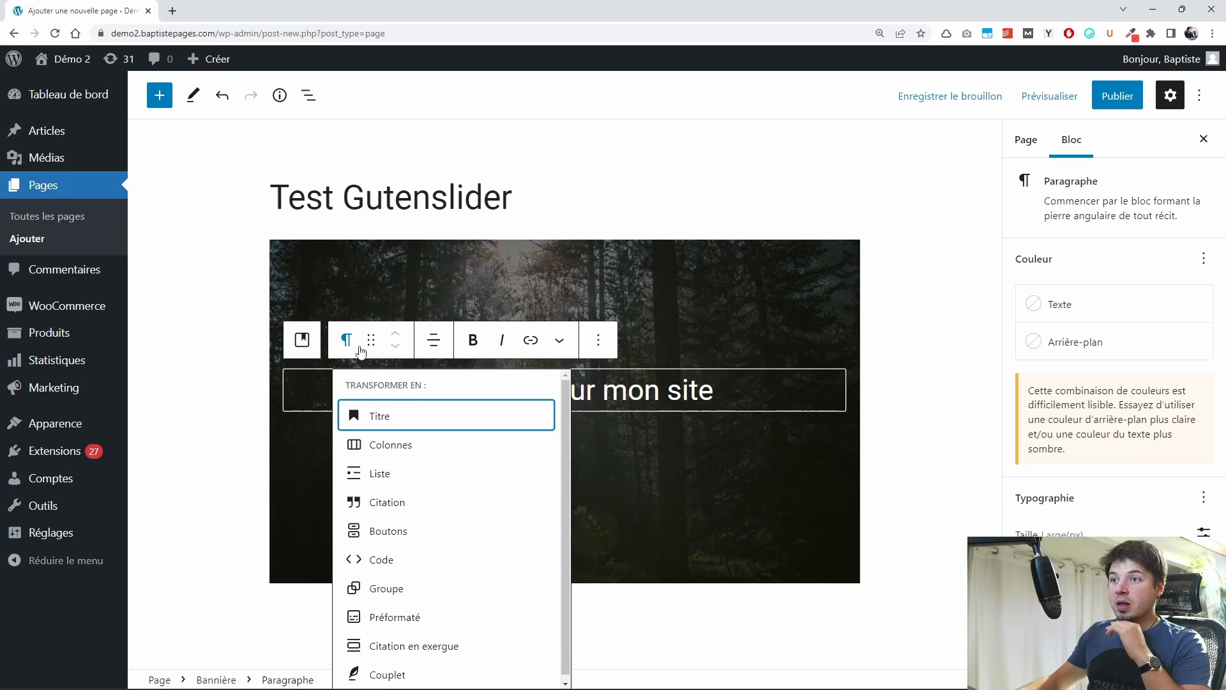
pyautogui.click(397, 415)
pyautogui.click(446, 364)
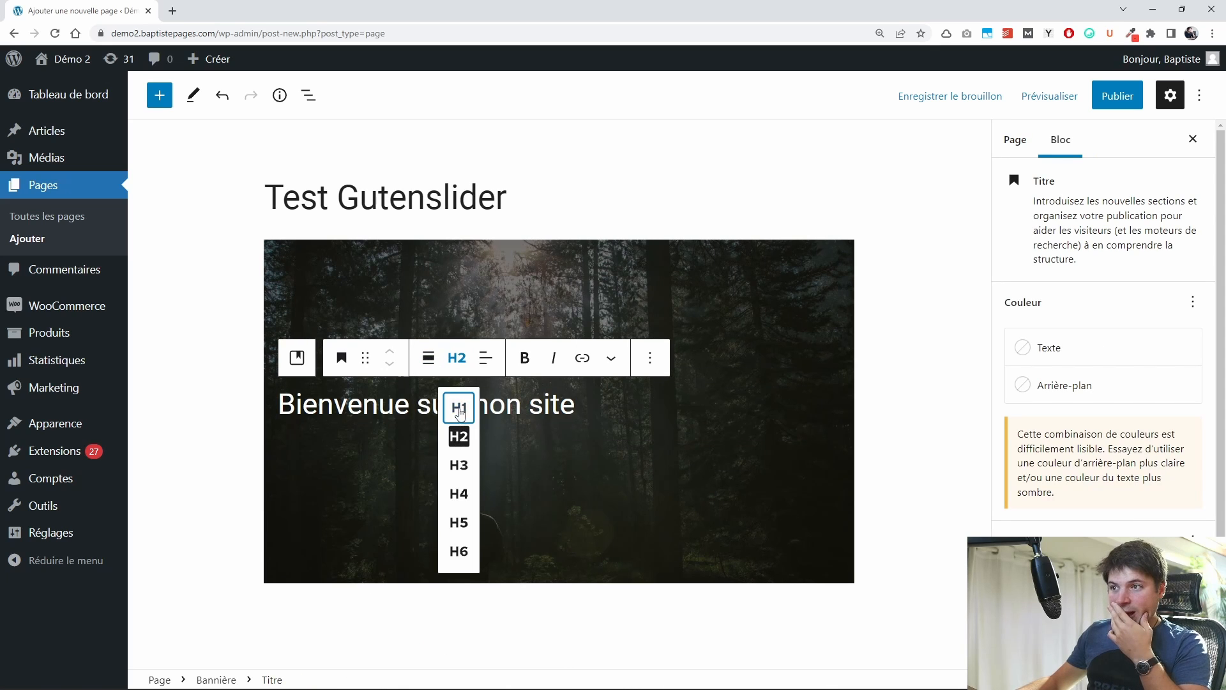
pyautogui.click(457, 406)
pyautogui.click(486, 359)
pyautogui.click(512, 437)
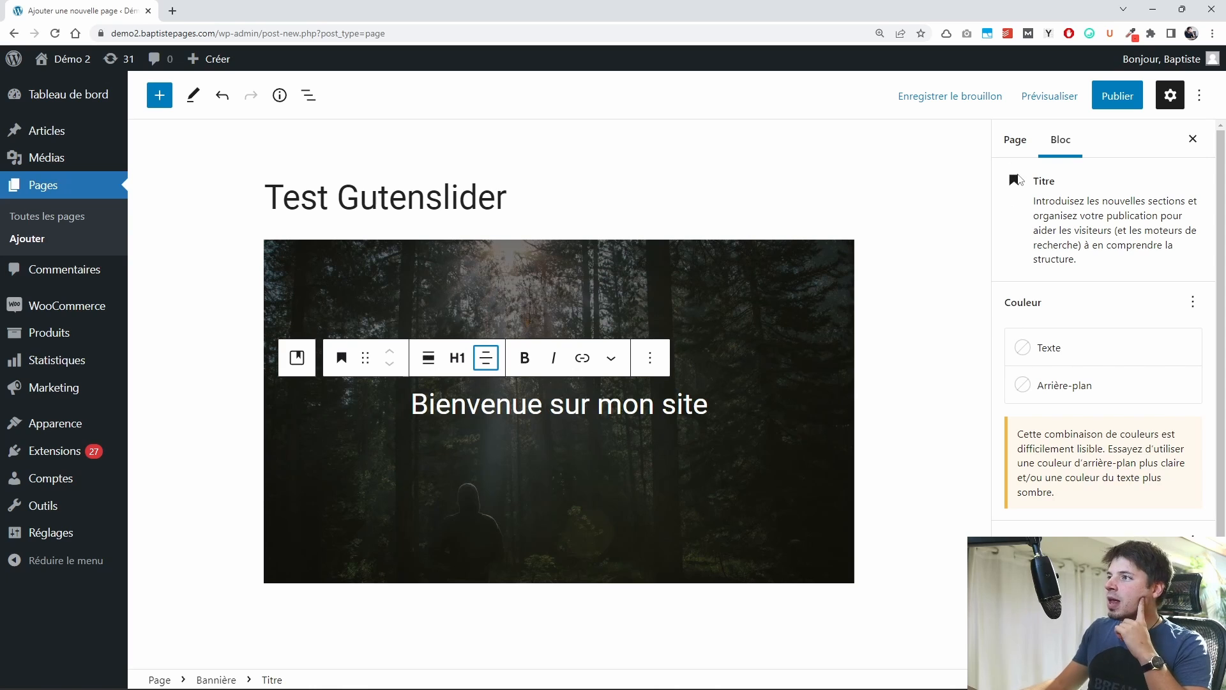
# Step: Set the page's sidebar layout to "Aucune colonne latérale" and disable the content title
pyautogui.click(1015, 139)
pyautogui.scroll(-6, 1086, 319)
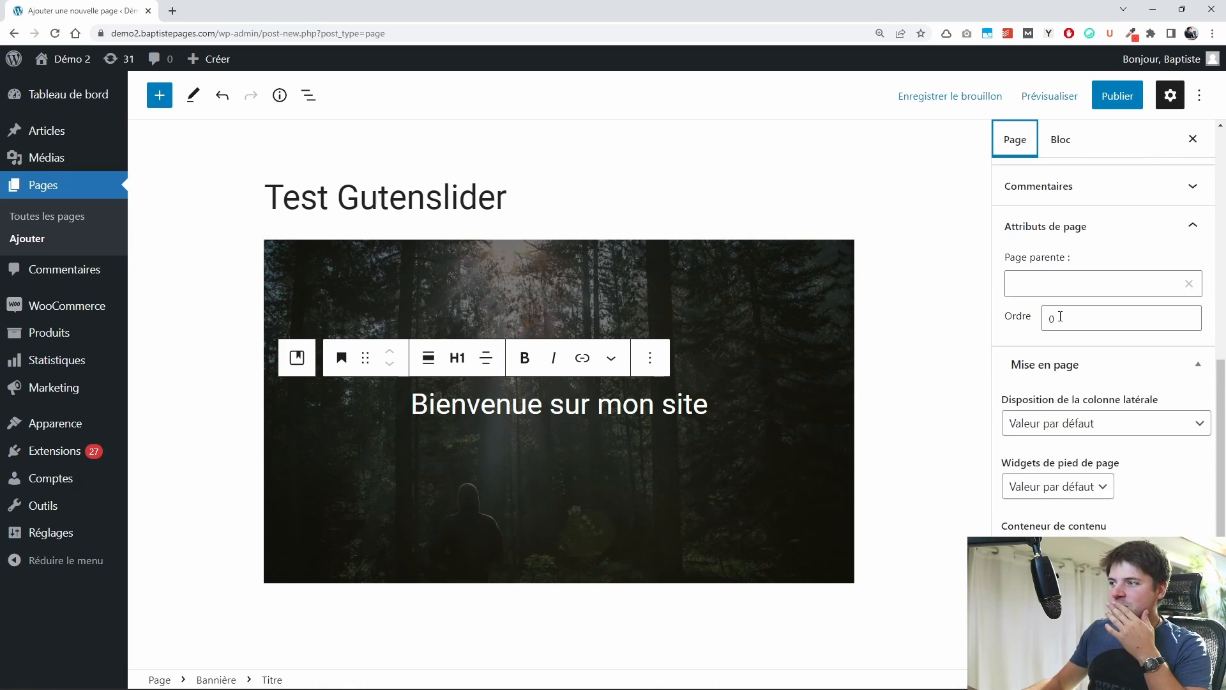
pyautogui.scroll(-1, 1086, 383)
pyautogui.click(1025, 386)
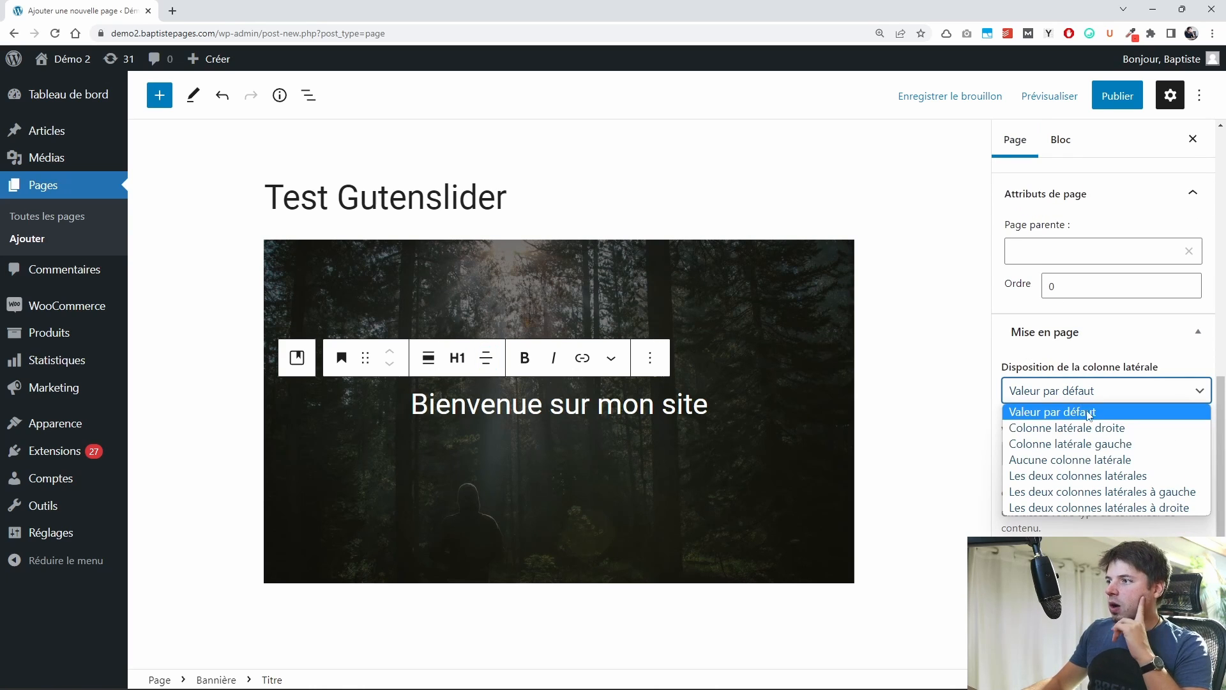
pyautogui.click(1068, 459)
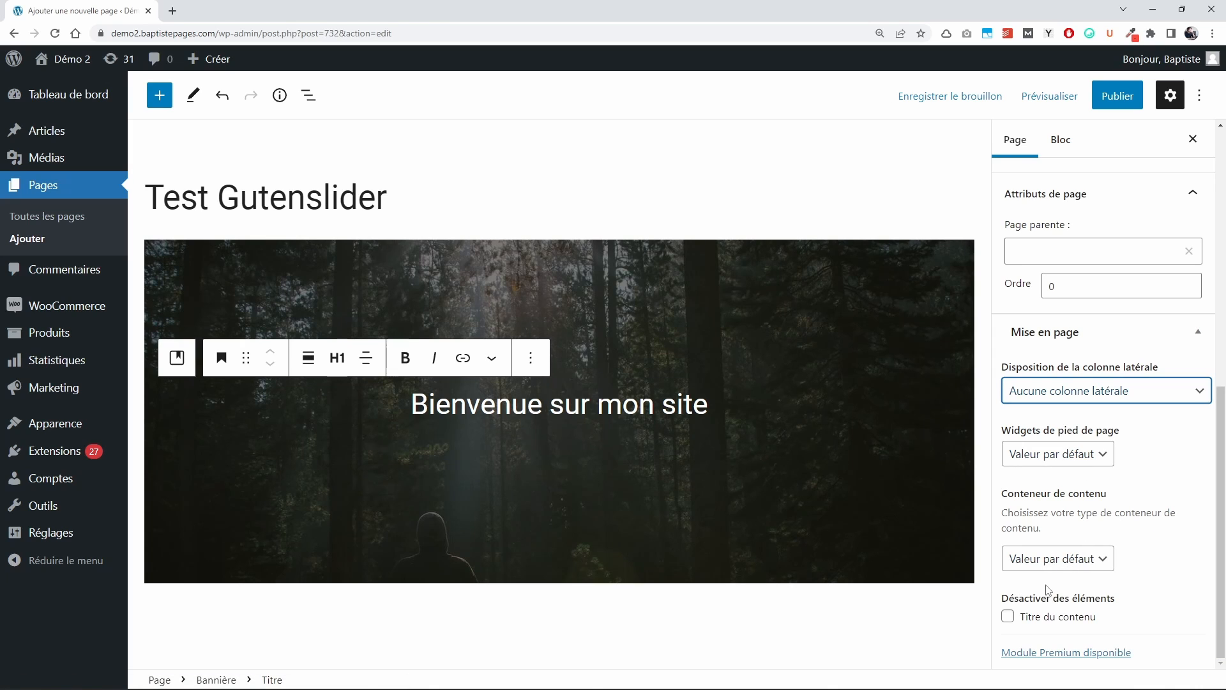
pyautogui.click(1042, 617)
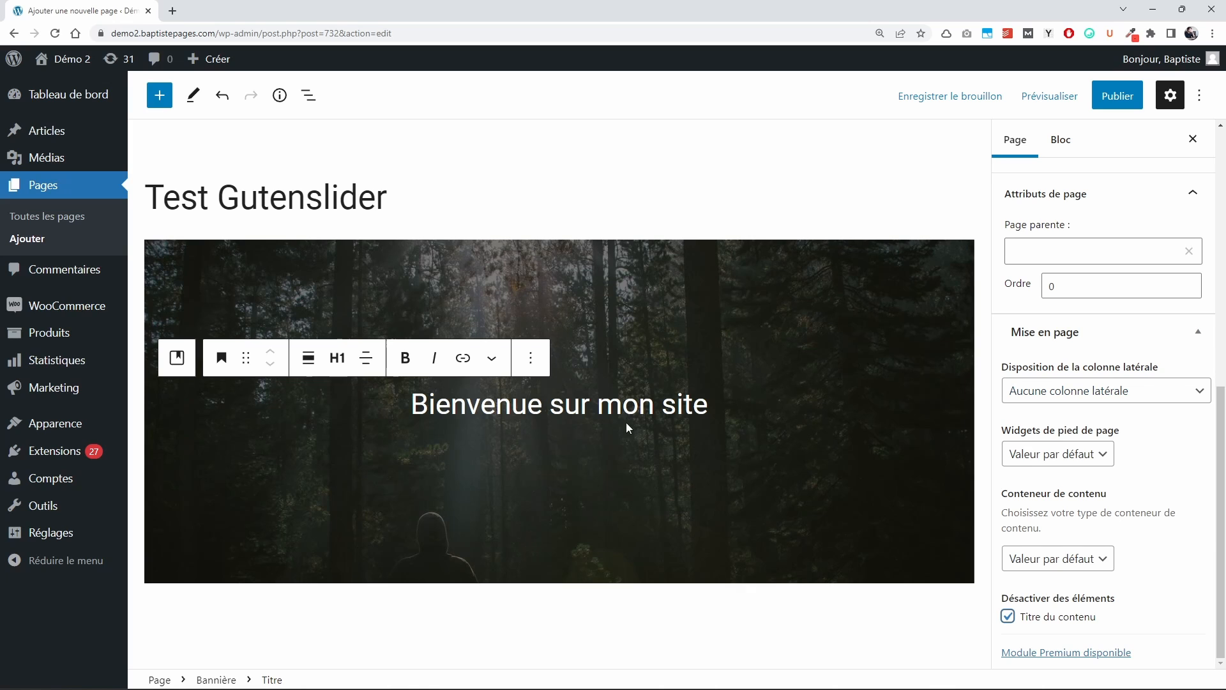
# Step: Set the page's content container to "Pleine largeur" and select the banner block
pyautogui.tripleClick(505, 403)
pyautogui.click(1079, 558)
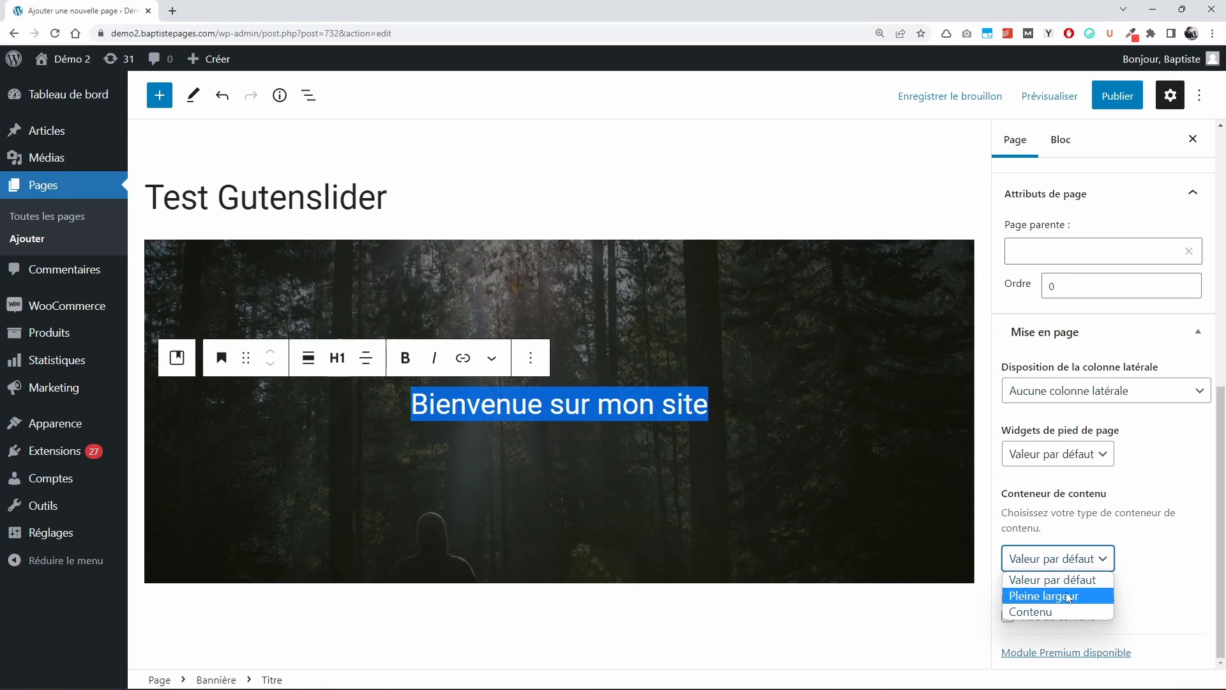
pyautogui.click(1044, 595)
pyautogui.click(321, 290)
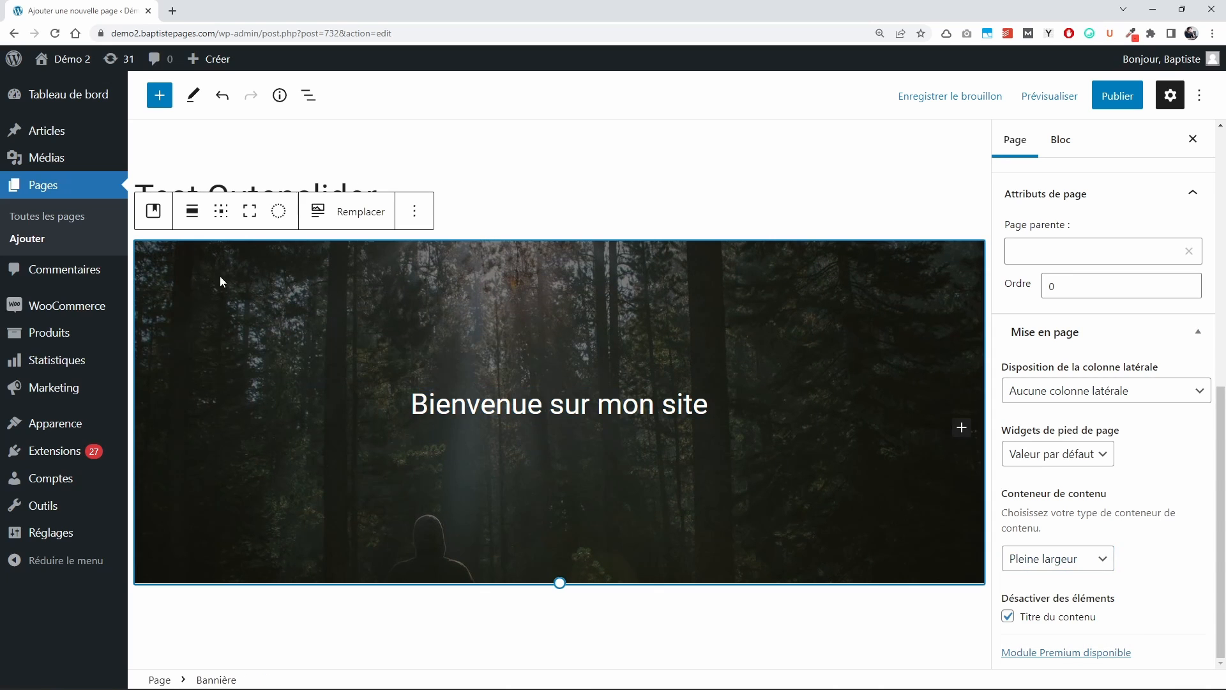
# Step: Publish the Test Gutenslider page and view the live page in a new browser tab
pyautogui.click(1116, 95)
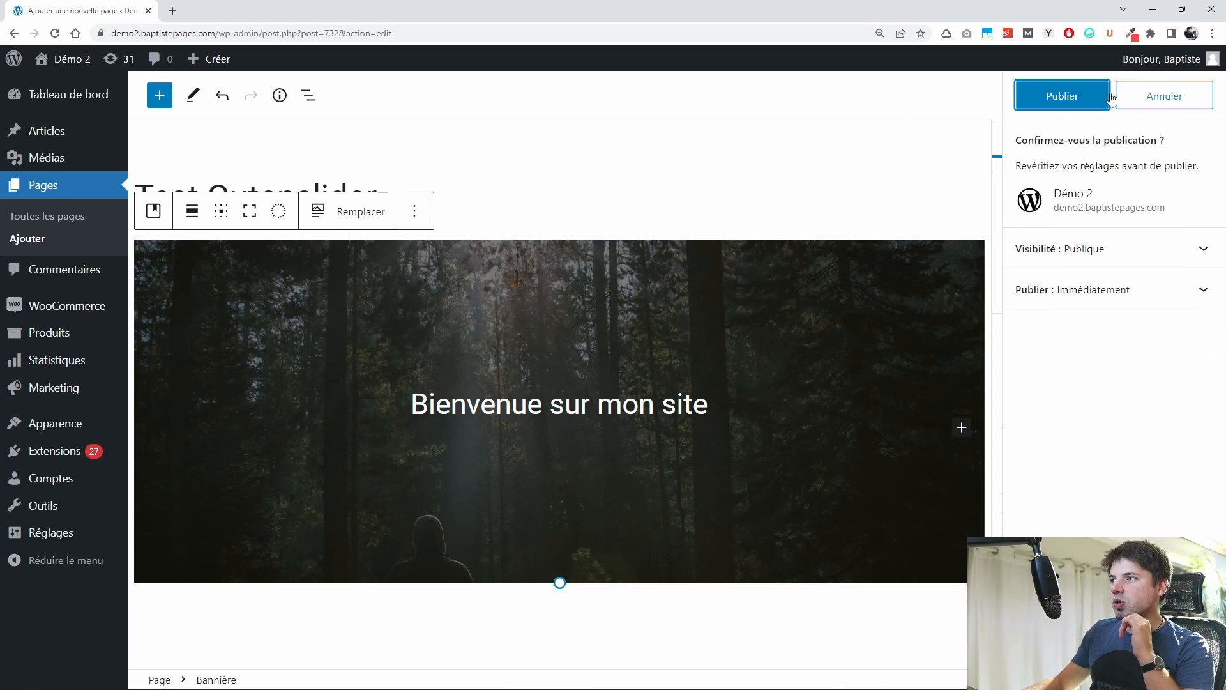
pyautogui.click(1089, 93)
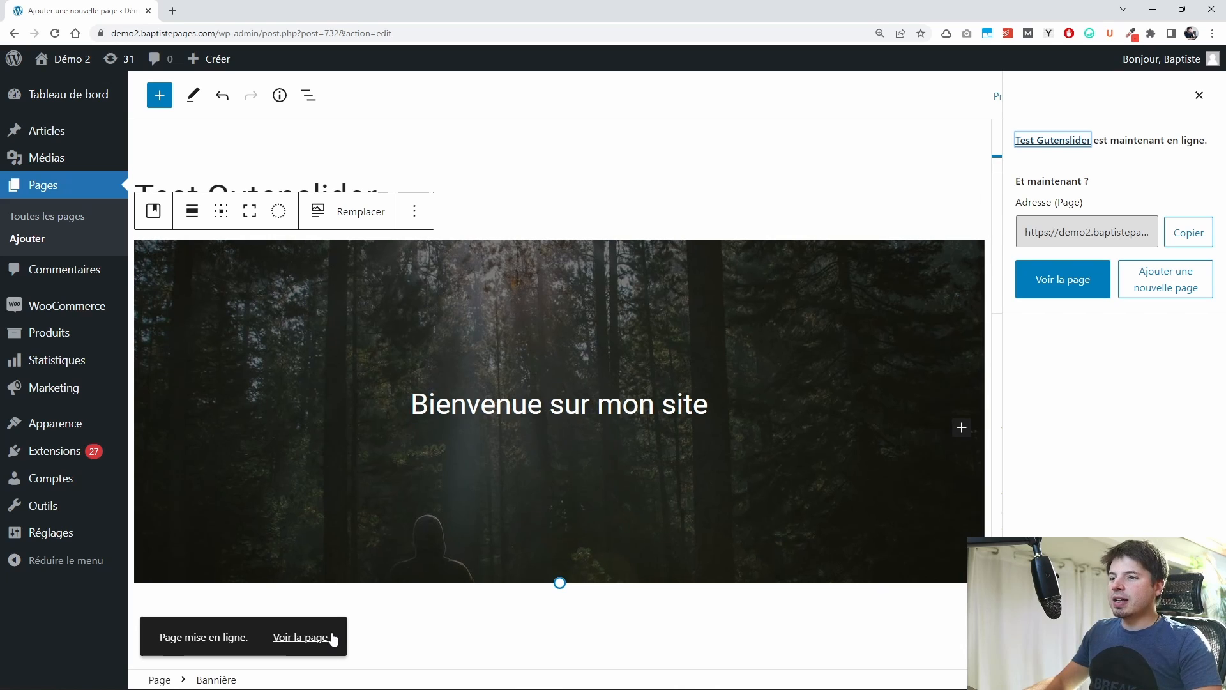
pyautogui.keyDown('ctrl'); pyautogui.click(313, 639); pyautogui.keyUp('ctrl')
pyautogui.click(254, 15)
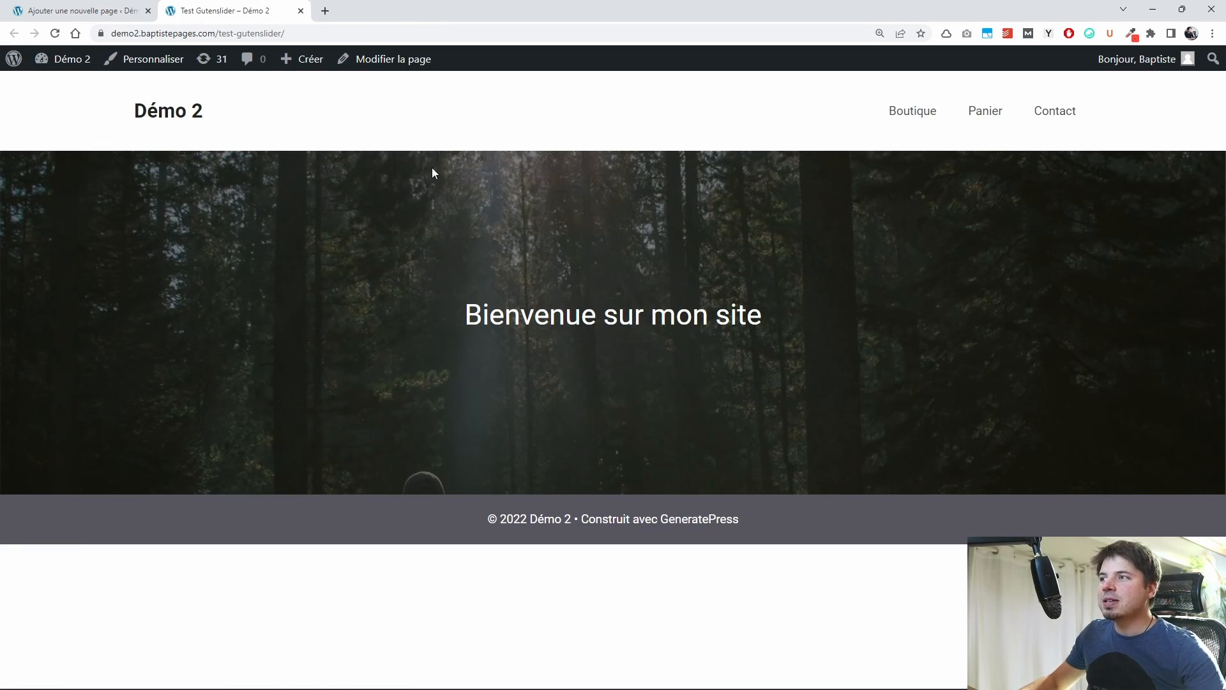
# Step: Return to the page editor, search the blocks for "guten" and insert the Gutenslider block inside the banner below the heading
pyautogui.click(109, 9)
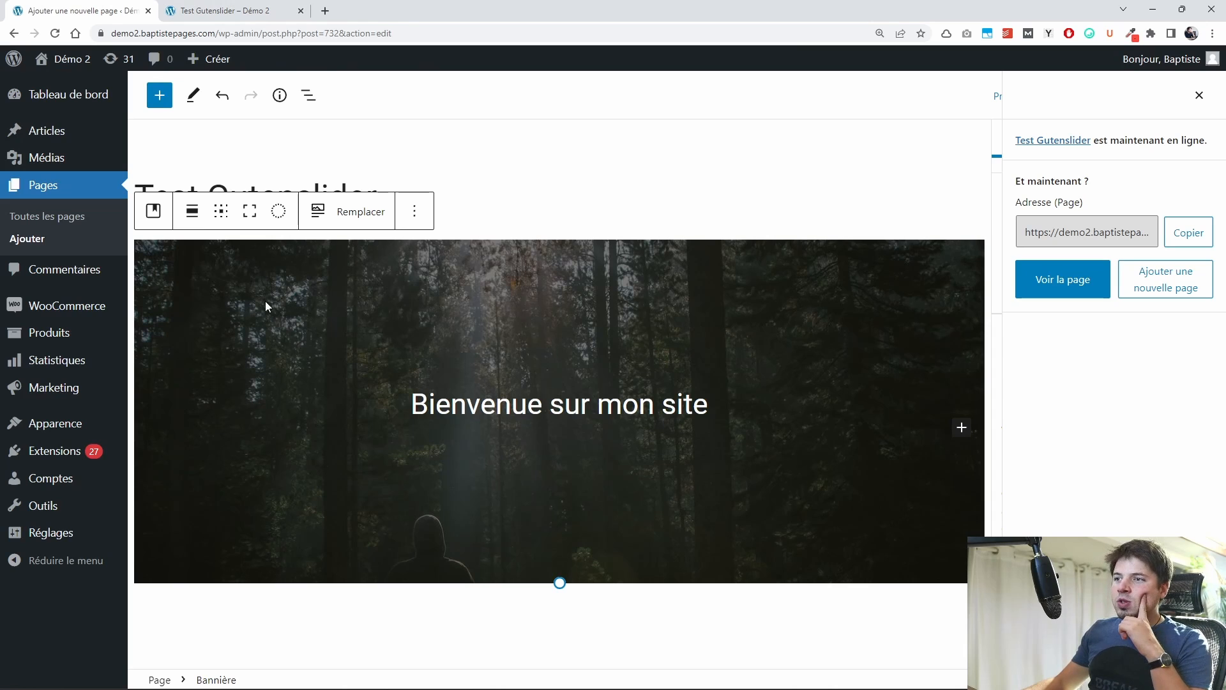
pyautogui.click(160, 96)
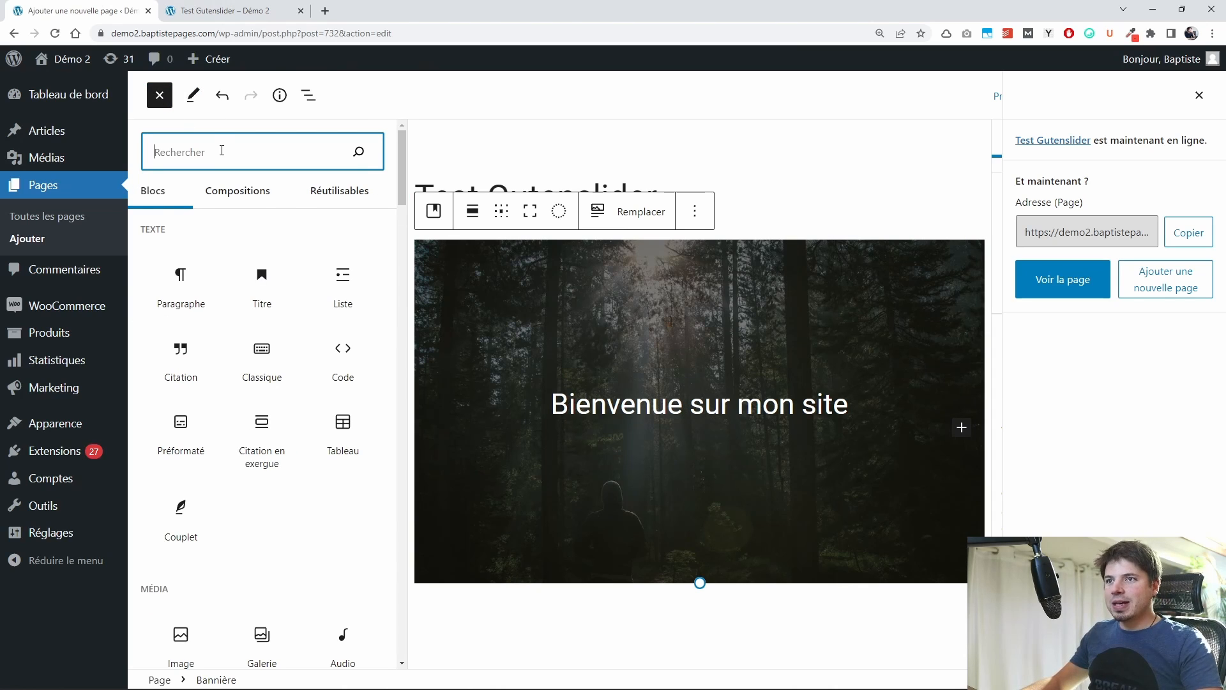
pyautogui.write('guten')
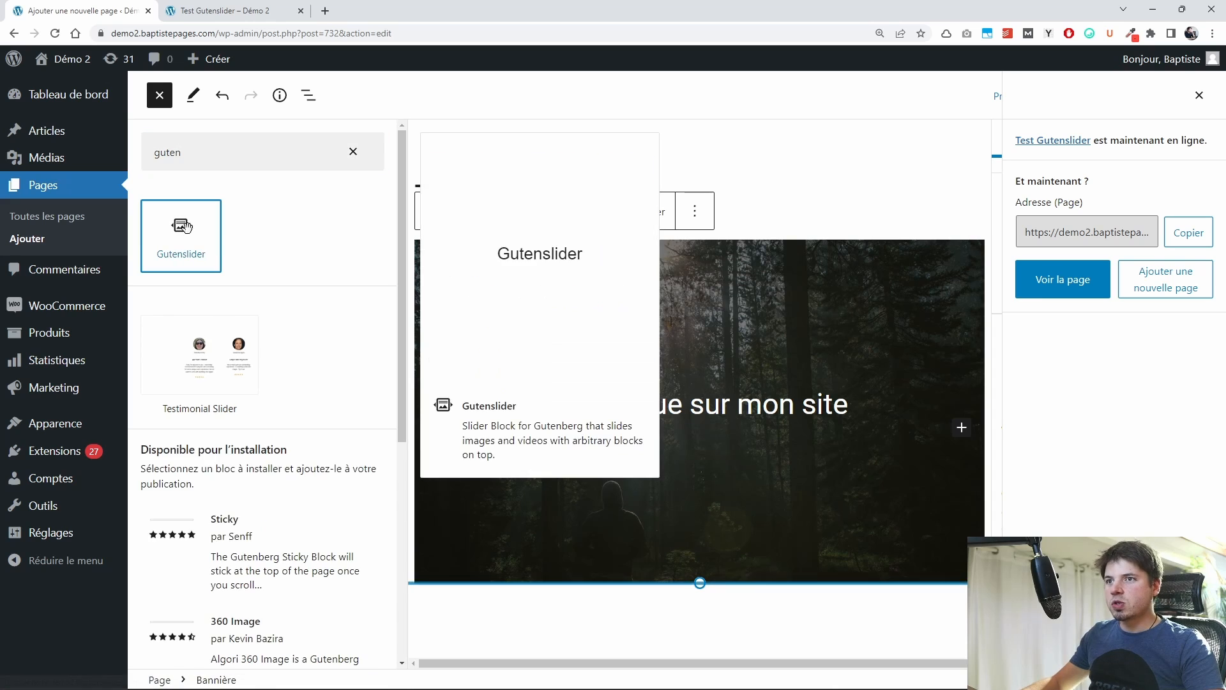
pyautogui.moveTo(183, 230); pyautogui.dragTo(660, 419)
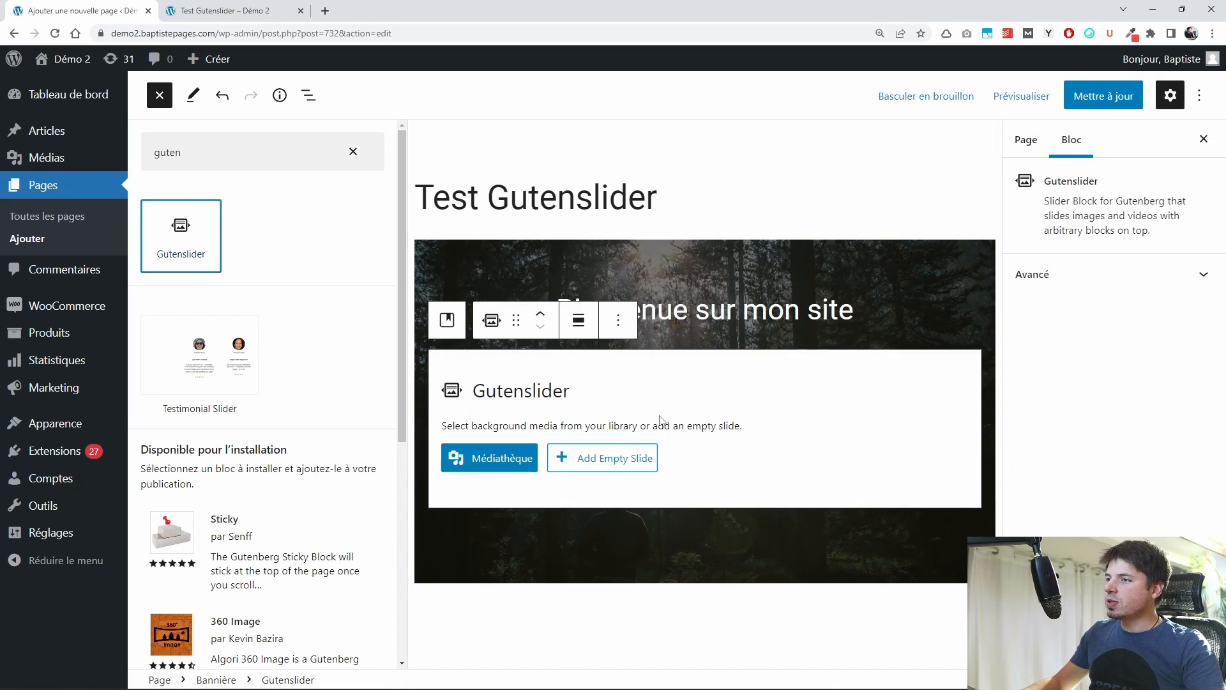
# Step: Turn on full-screen mode ("Mode plein écran") for the editor
pyautogui.click(1199, 97)
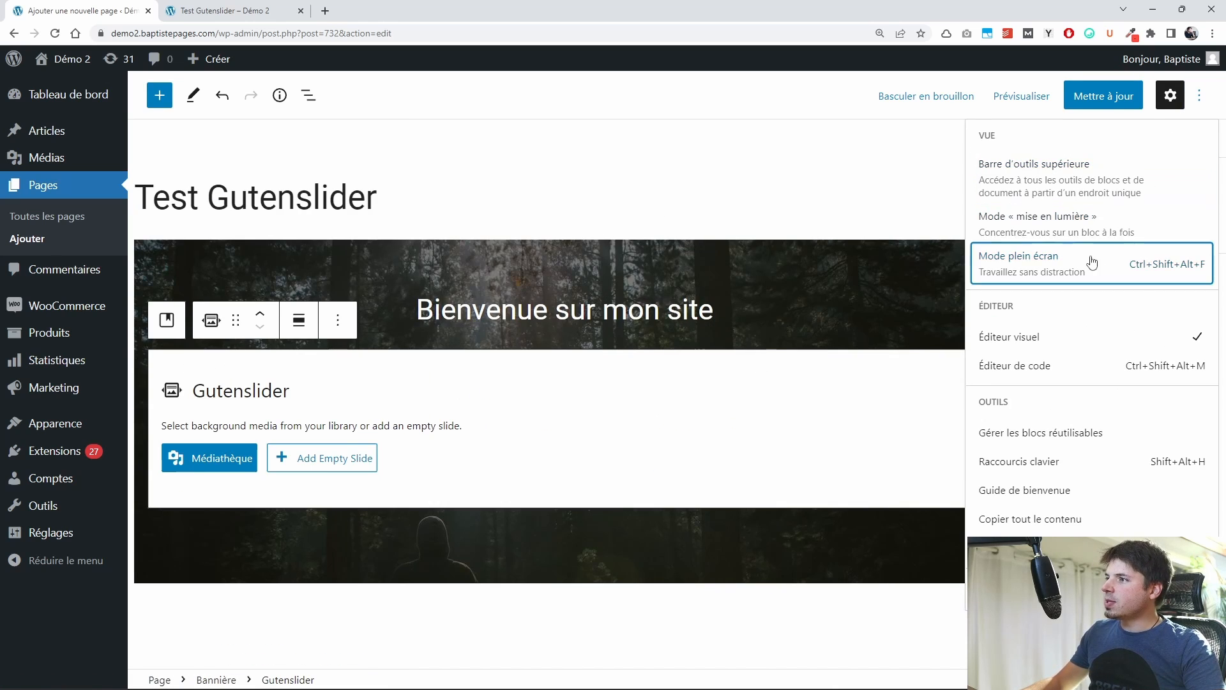
pyautogui.click(1018, 258)
pyautogui.click(1203, 83)
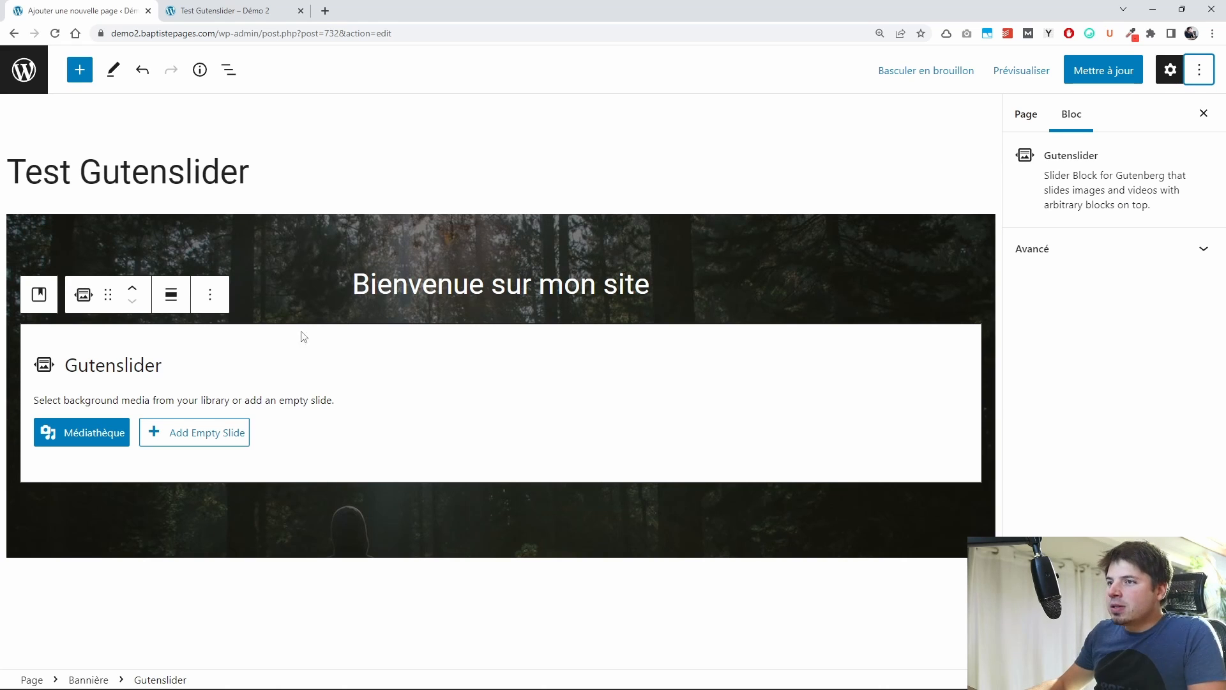
# Step: Add an empty slide to the Gutenslider block and enter "Slide 1" as its text
pyautogui.click(182, 435)
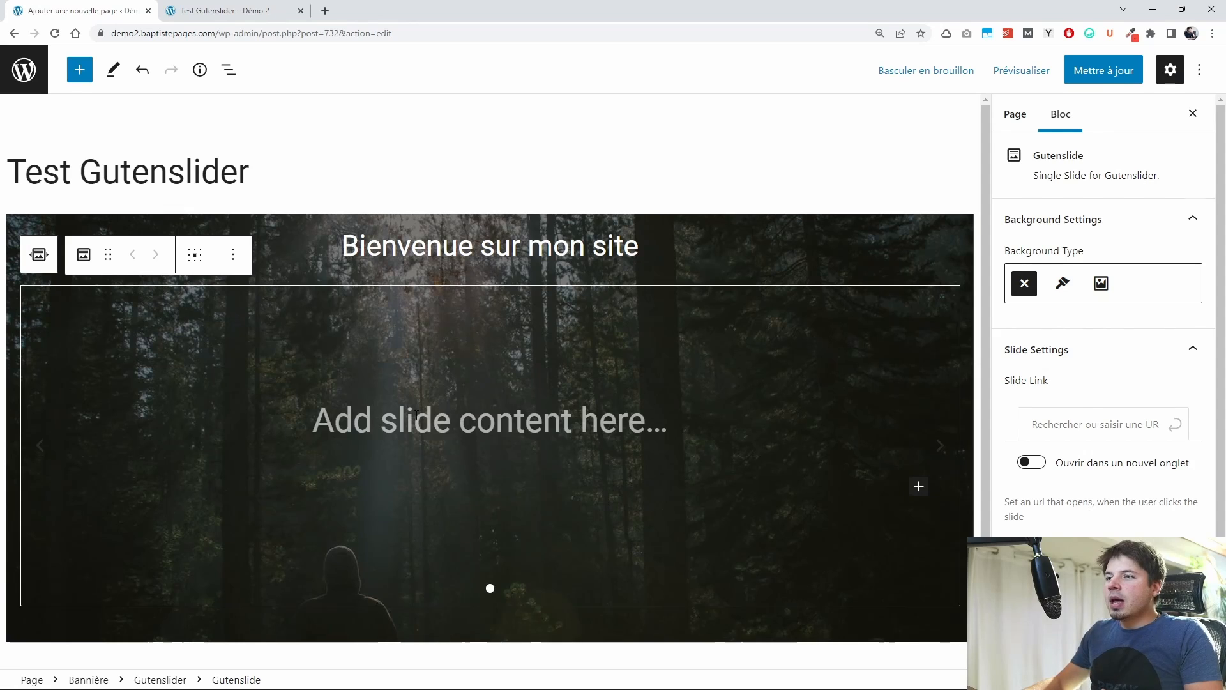
pyautogui.click(441, 399)
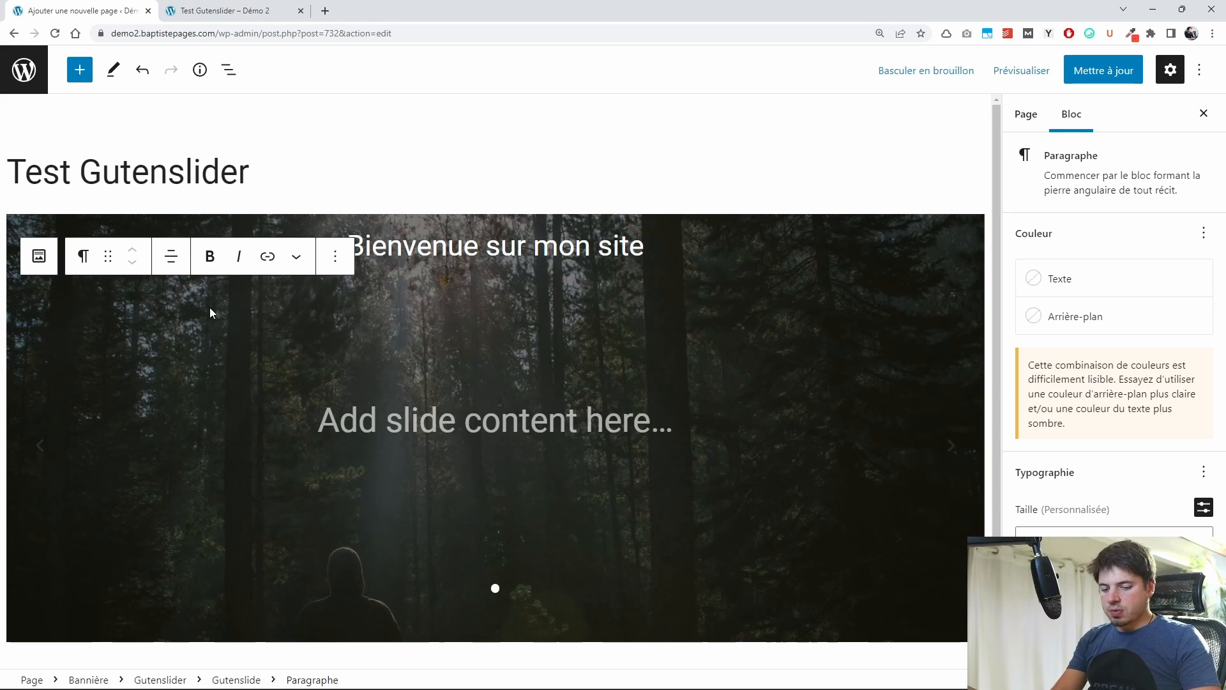
pyautogui.write('Slide 1')
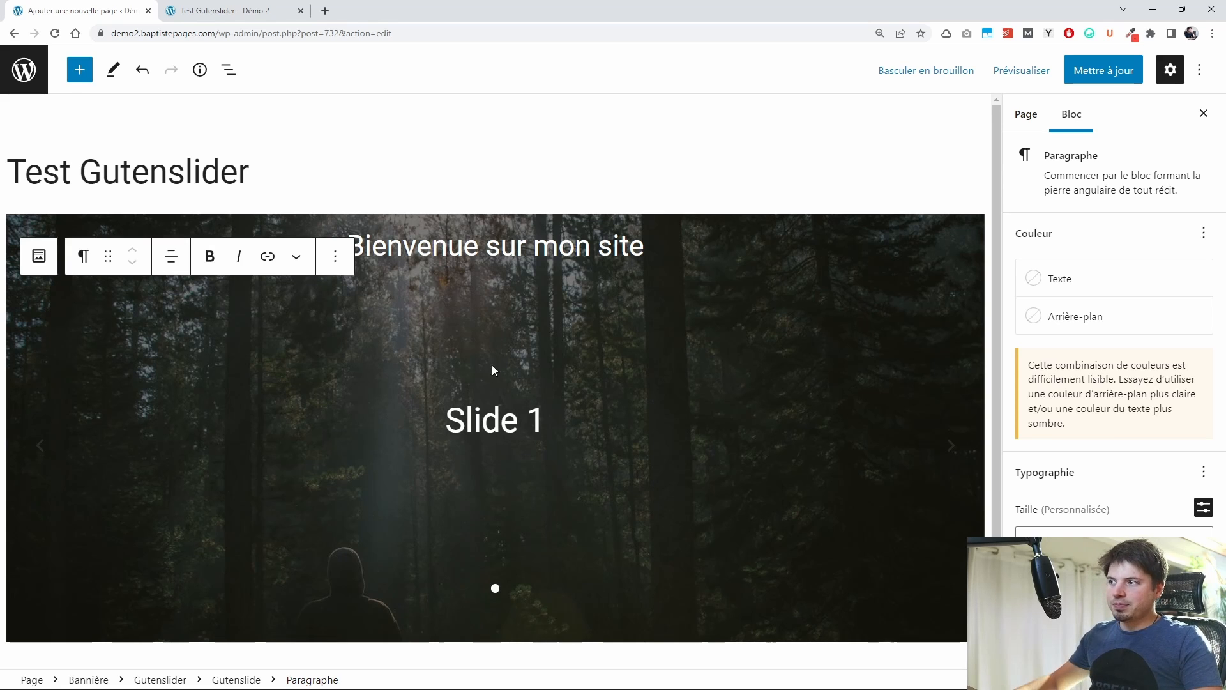
# Step: Set the font size of the "Slide 1" text to the preset 20 px
pyautogui.click(1202, 510)
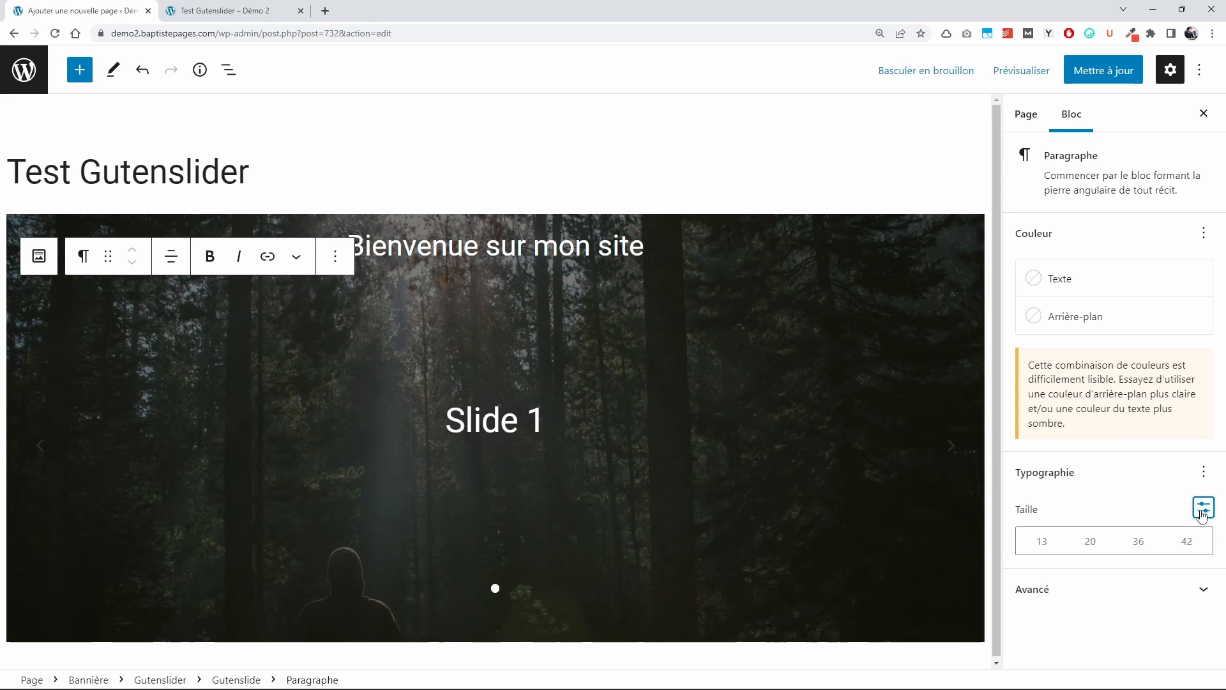
pyautogui.click(1076, 544)
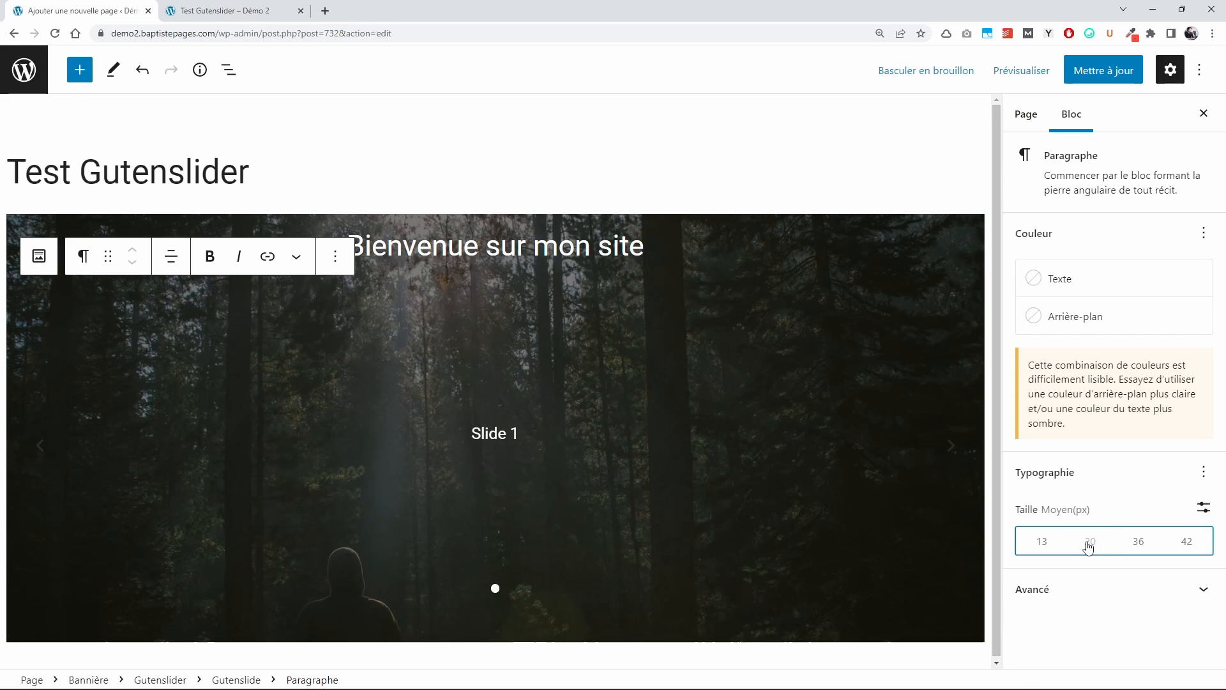
pyautogui.click(517, 432)
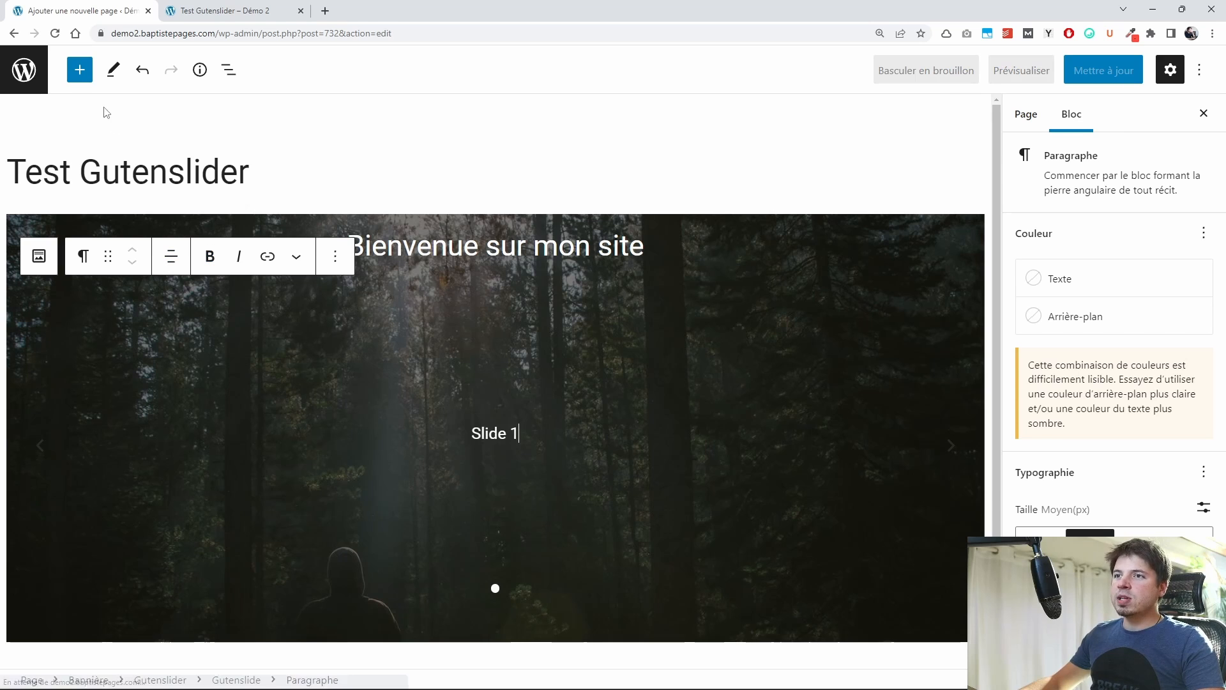
# Step: Insert an Image block below the "Slide 1" text inside the slide
pyautogui.click(80, 70)
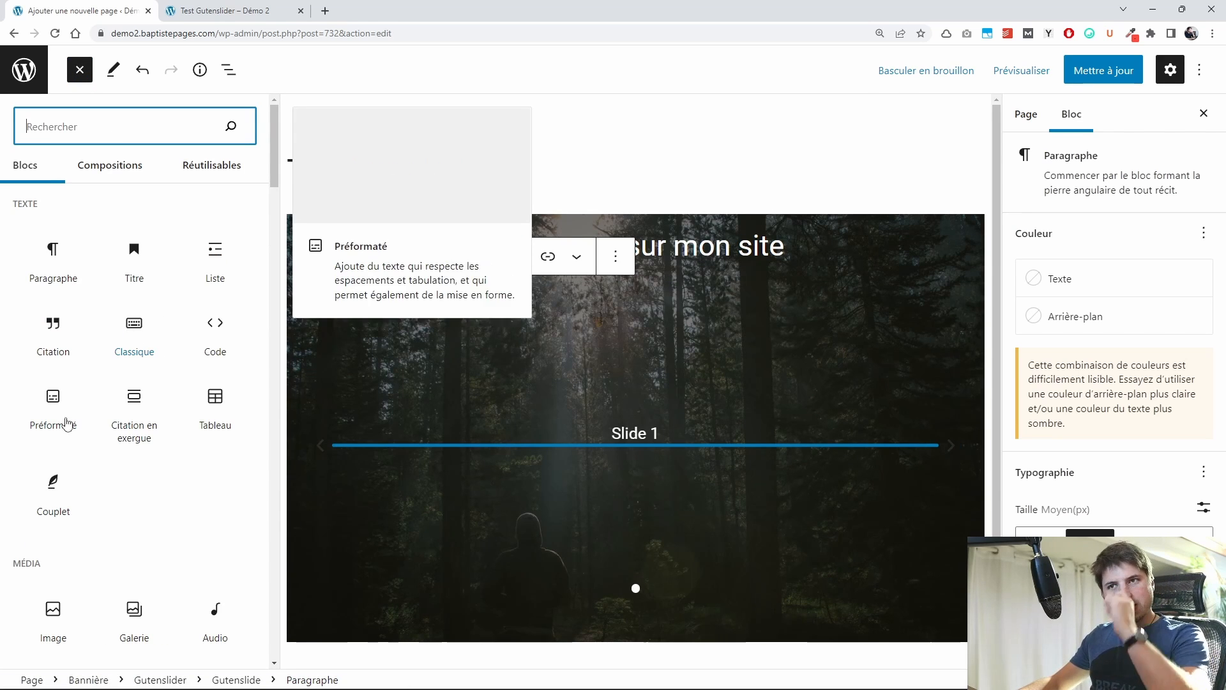
pyautogui.scroll(-5, 72, 353)
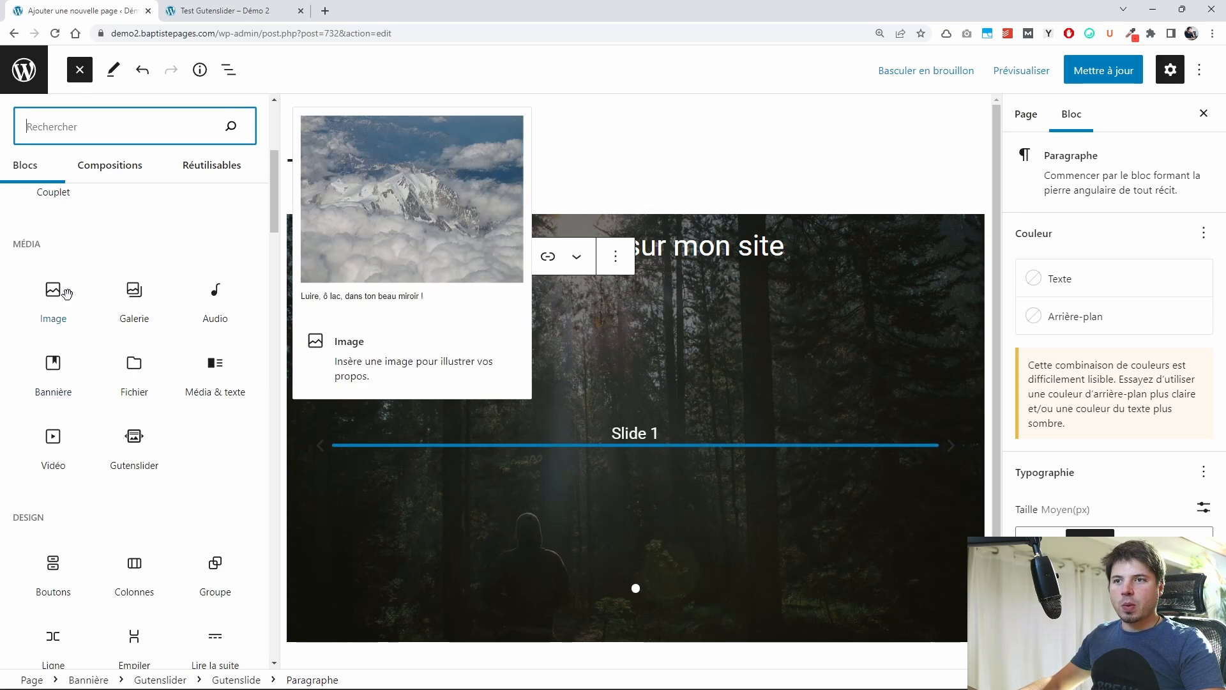
pyautogui.moveTo(54, 303); pyautogui.dragTo(623, 442)
pyautogui.click(479, 492)
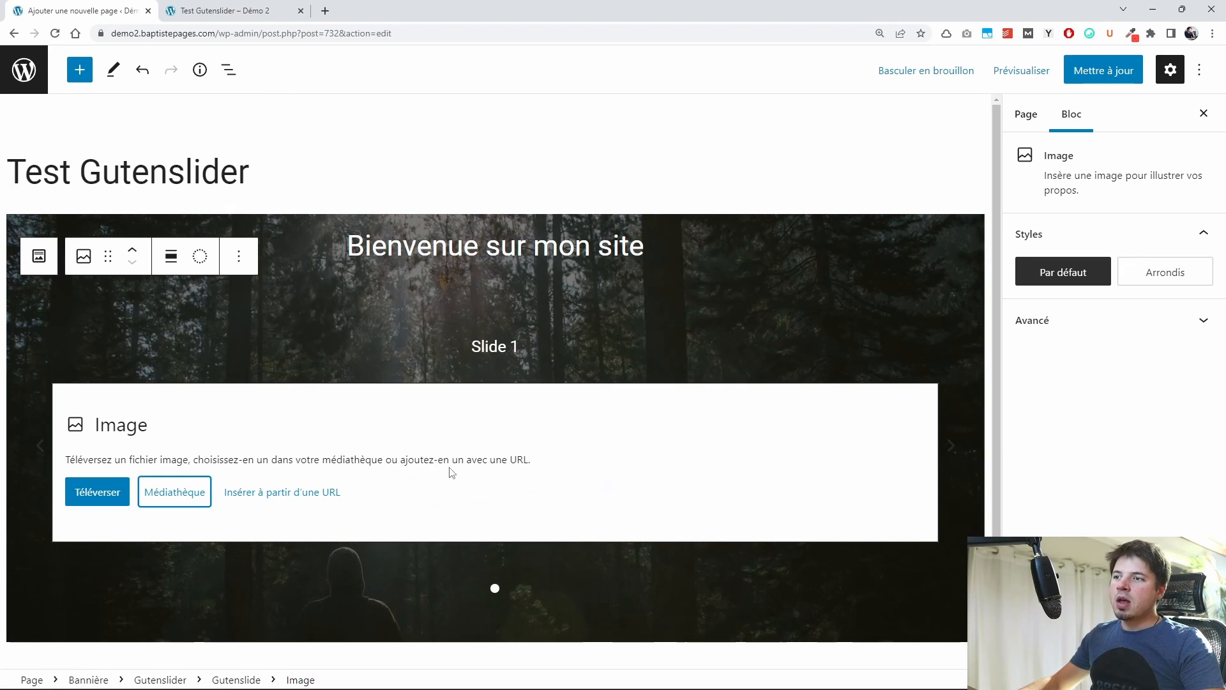
# Step: Fill the slide's image block with the black handbag picture from the media library
pyautogui.click(197, 490)
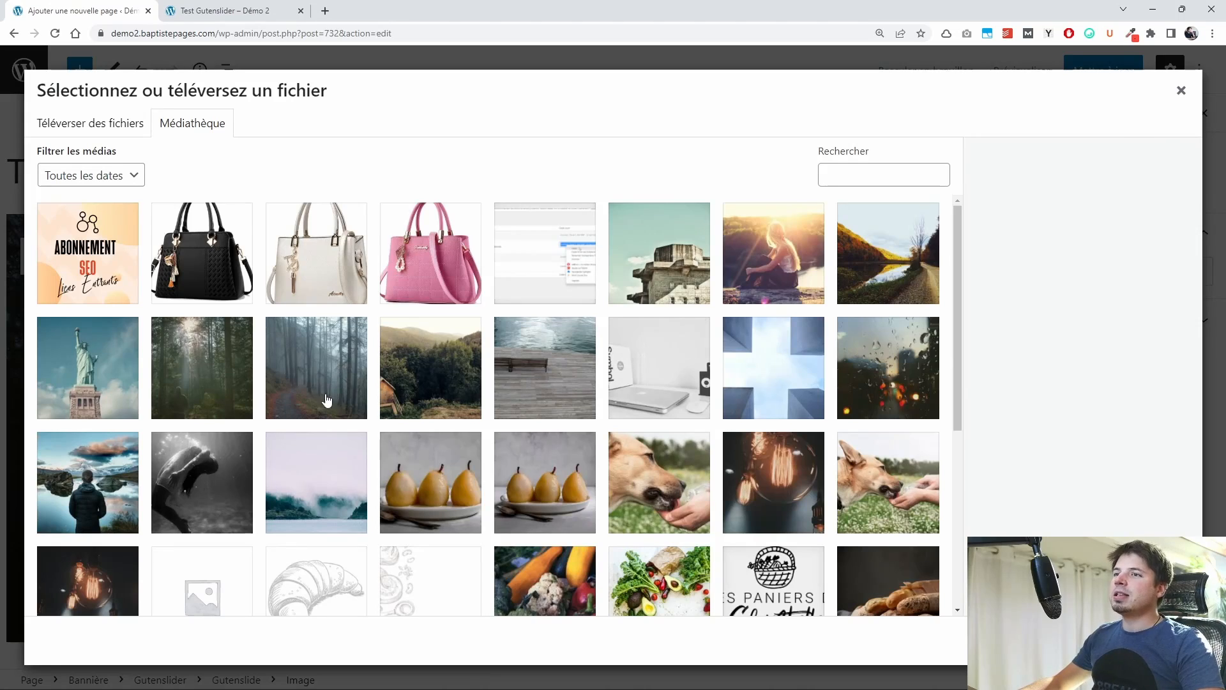
pyautogui.click(246, 259)
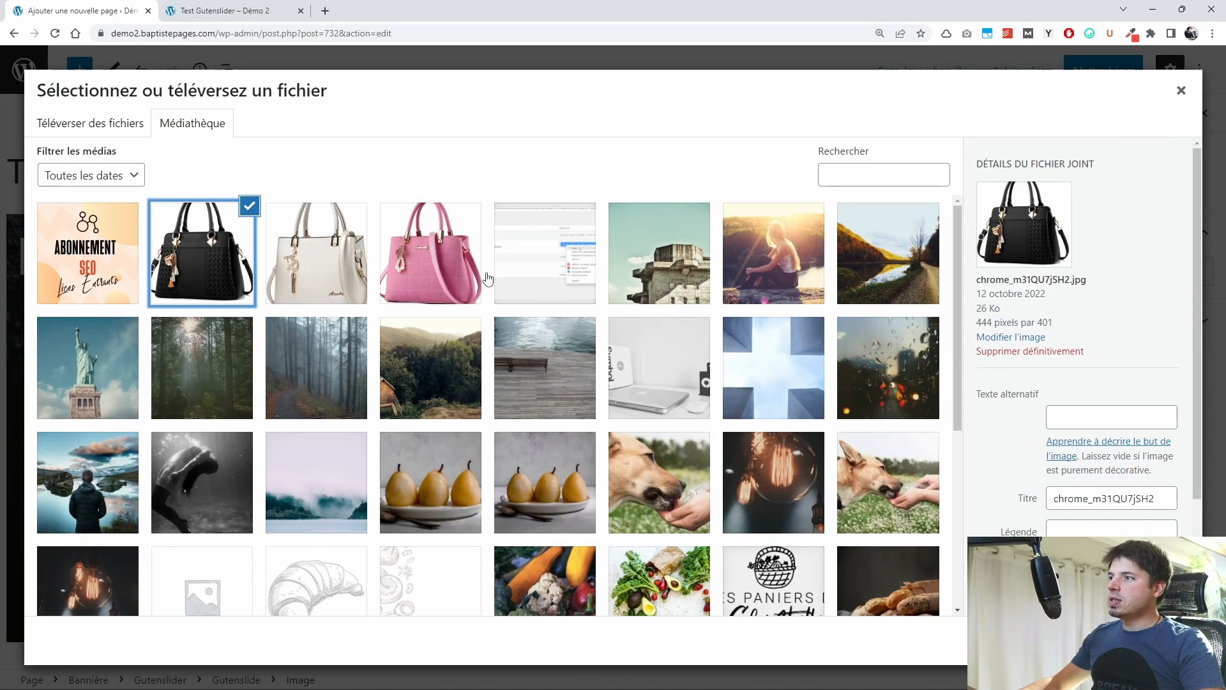
pyautogui.click(410, 271)
pyautogui.click(251, 256)
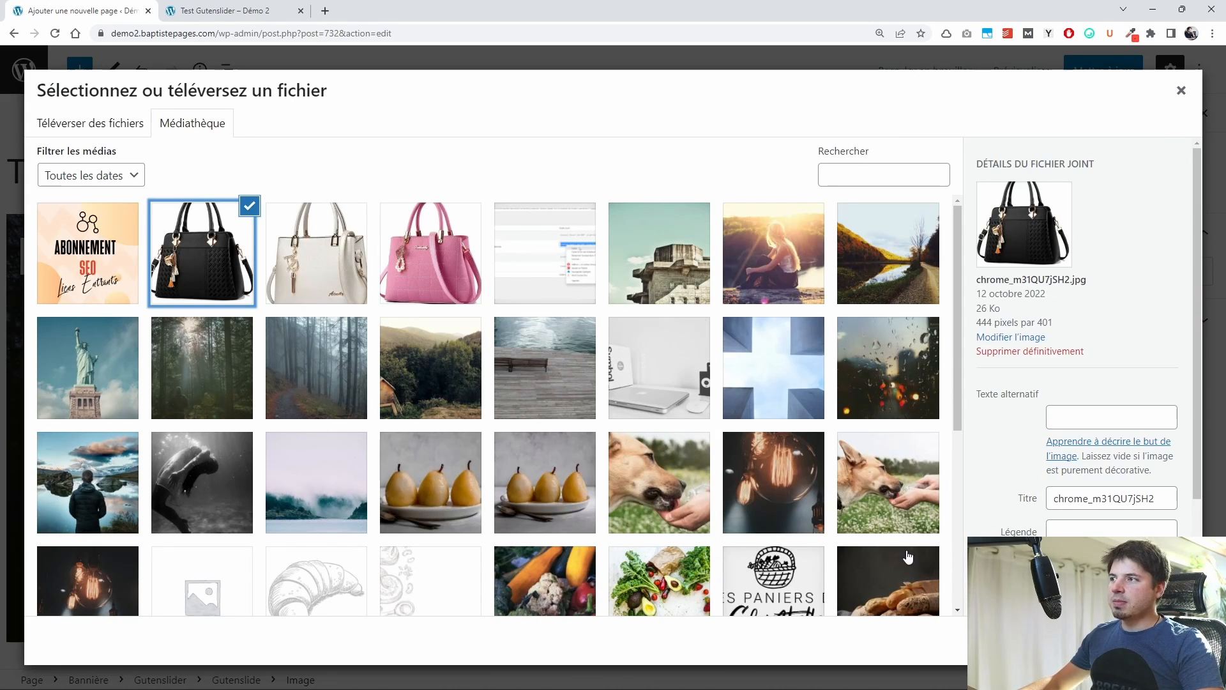
pyautogui.click(1084, 641)
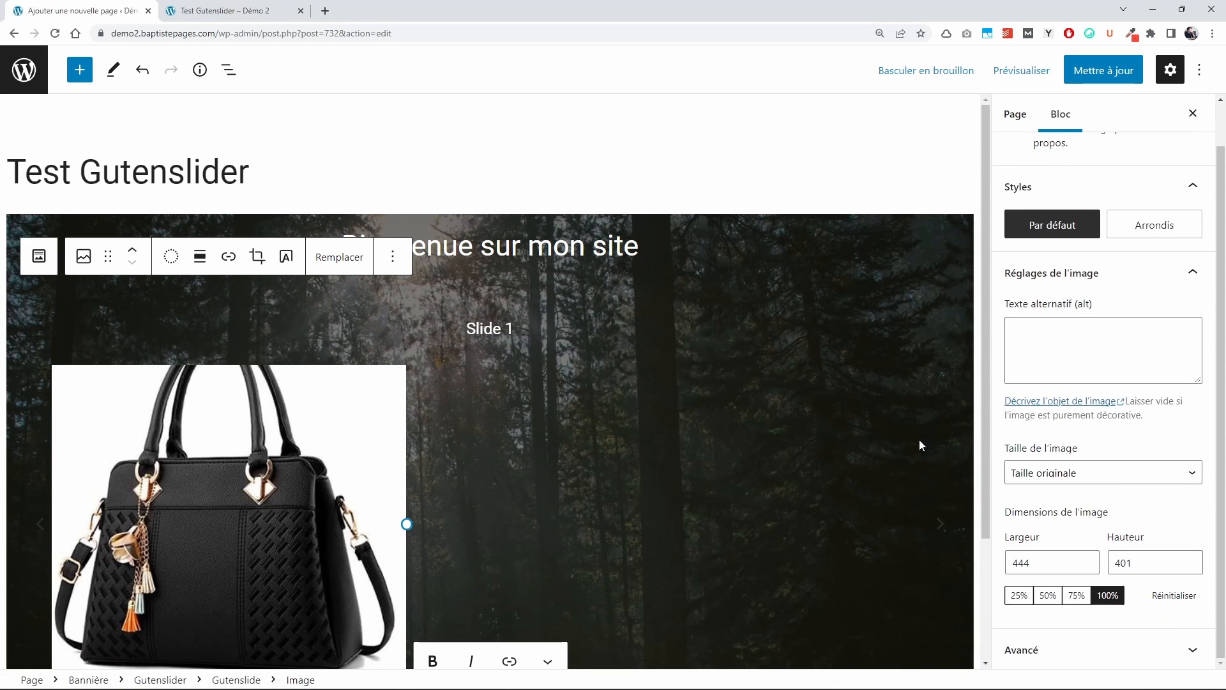
# Step: Set the handbag image's size to "Miniature" and its style to "Arrondis"
pyautogui.click(1072, 474)
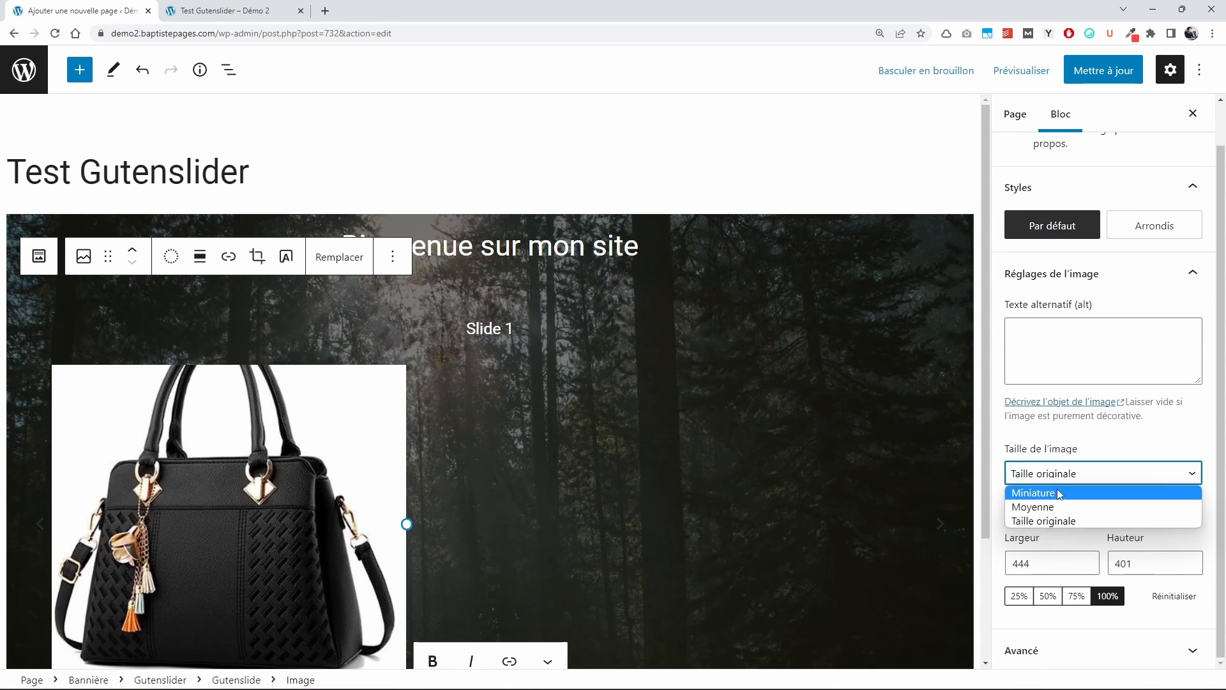
pyautogui.click(1060, 493)
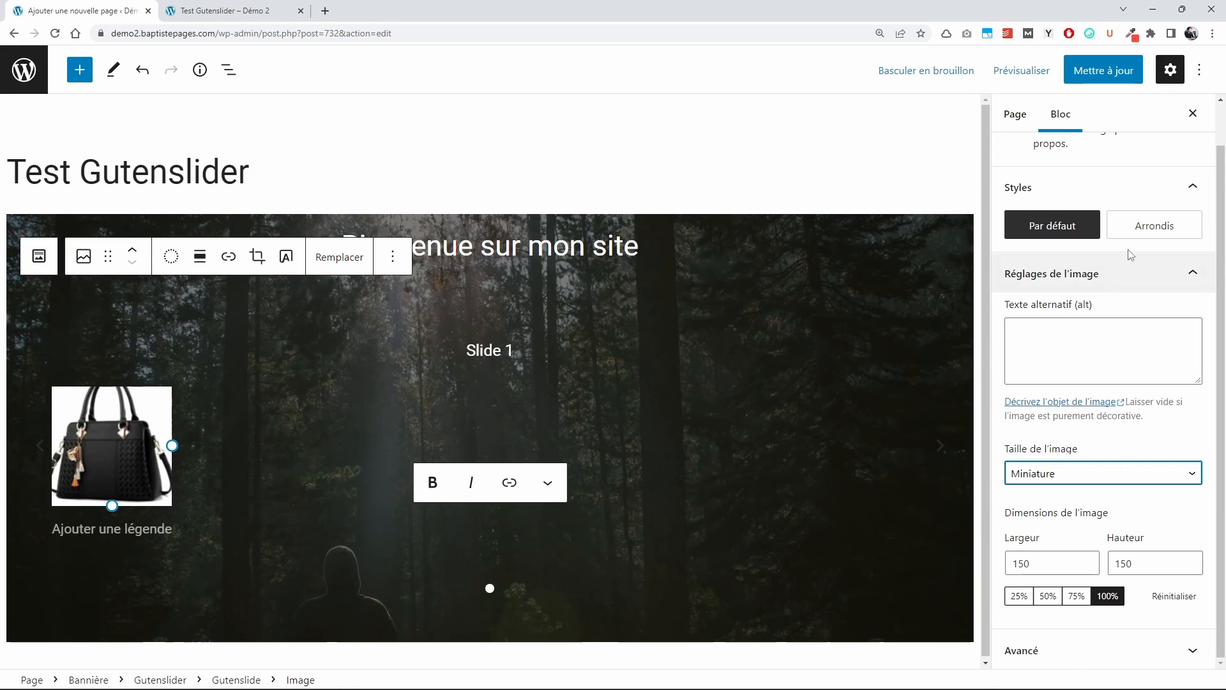
pyautogui.click(1138, 232)
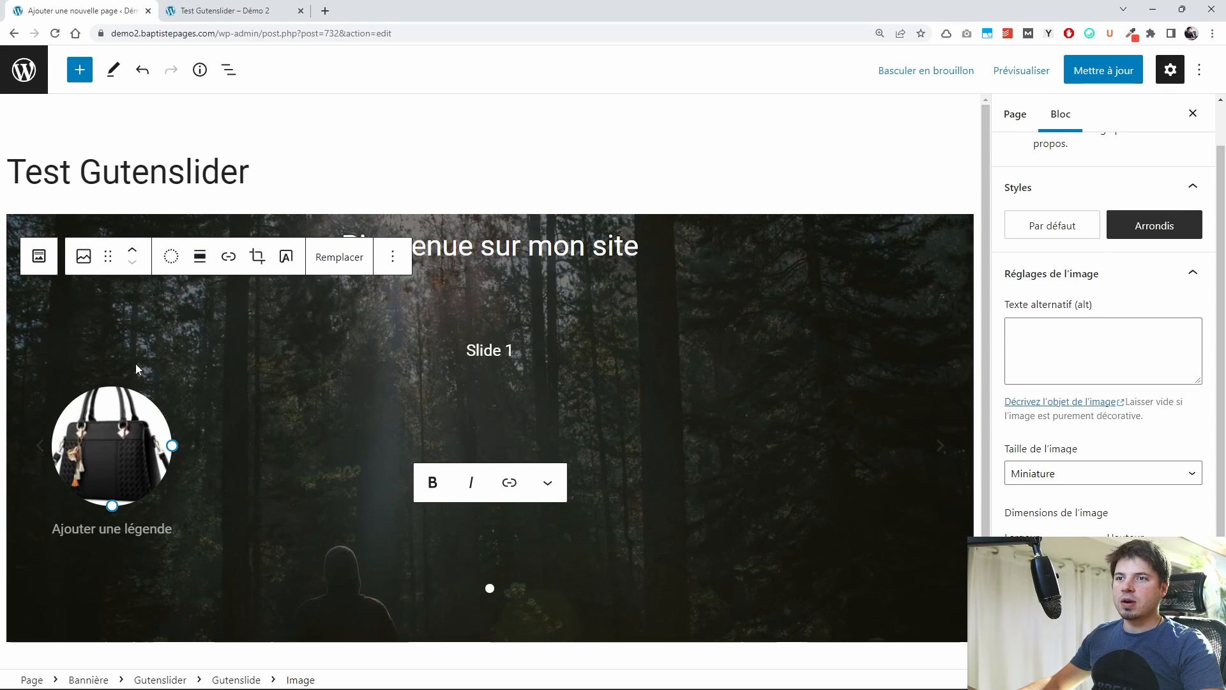
pyautogui.click(101, 447)
pyautogui.click(170, 256)
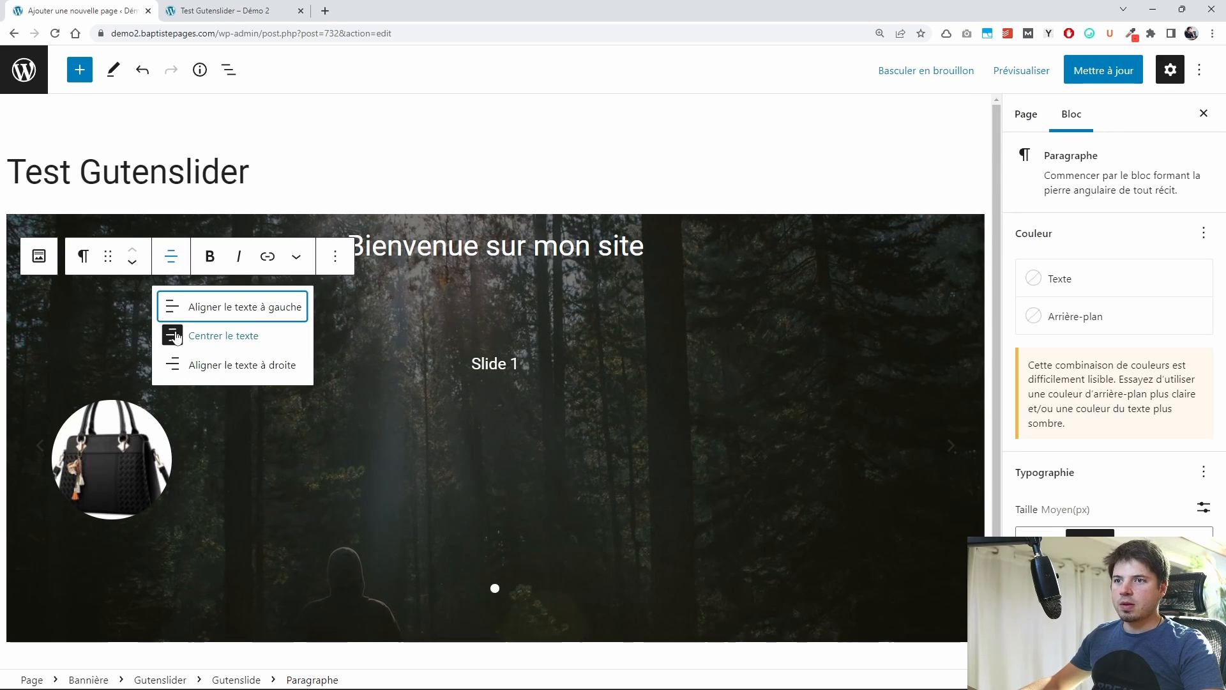
pyautogui.press('Escape')
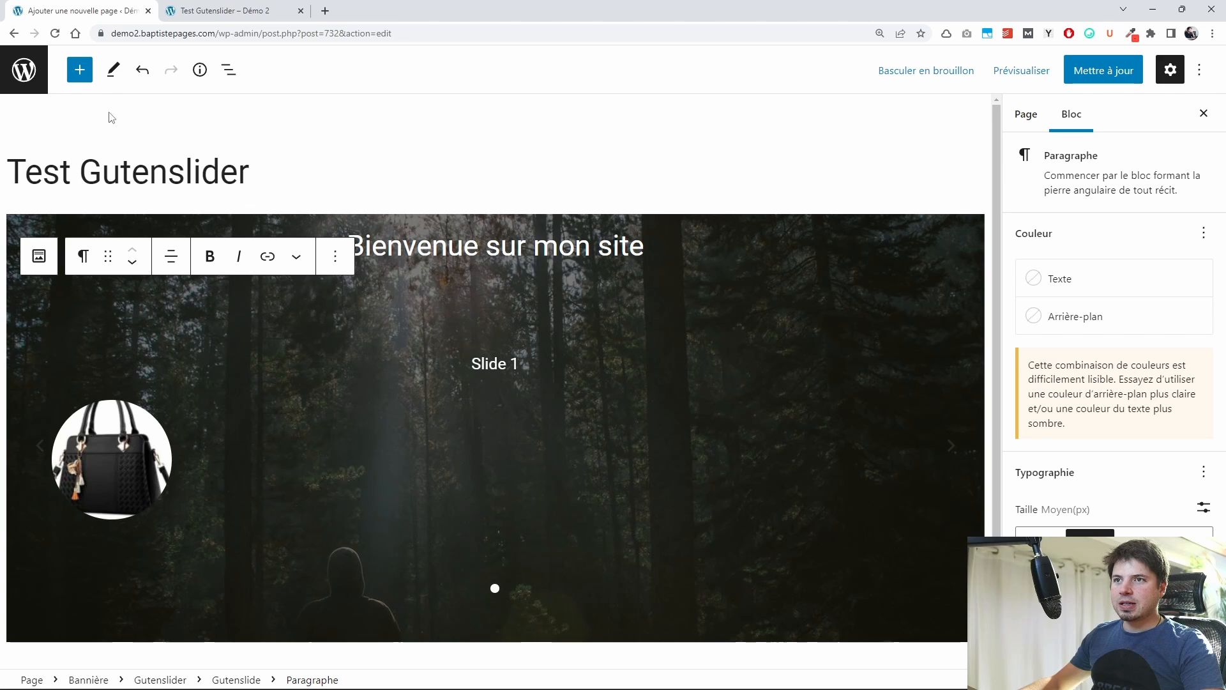
# Step: Center the handbag image inside the slide
pyautogui.click(223, 74)
pyautogui.click(131, 298)
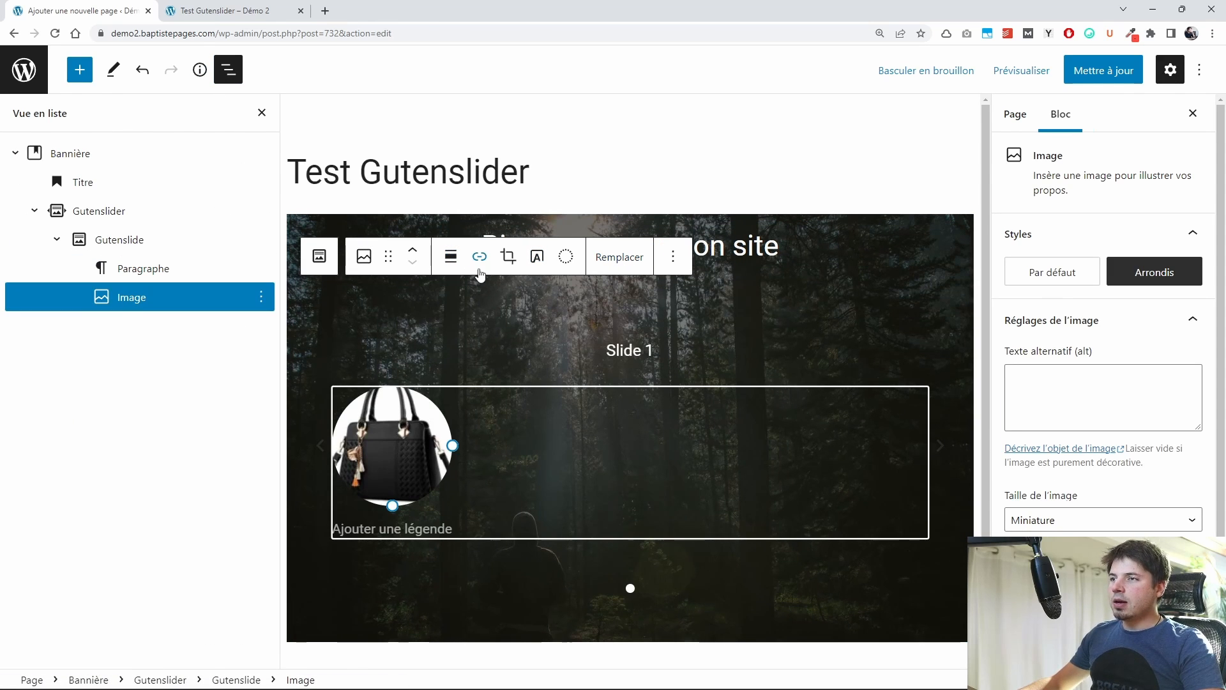
pyautogui.click(452, 263)
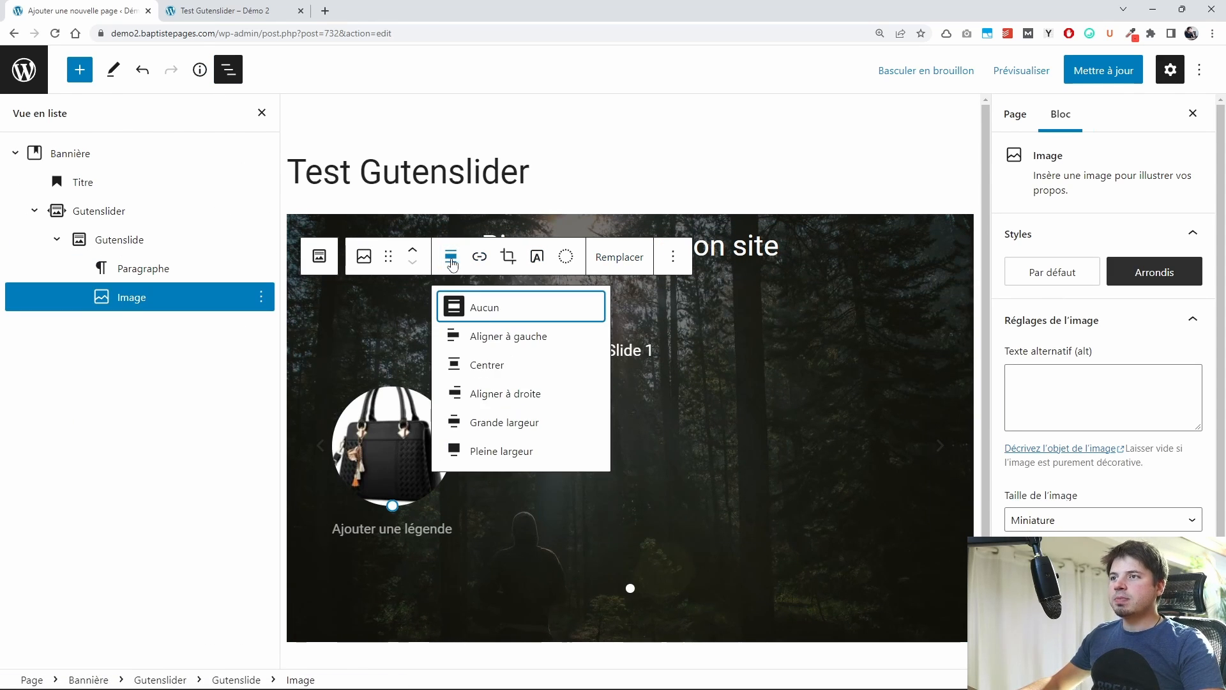
pyautogui.click(487, 365)
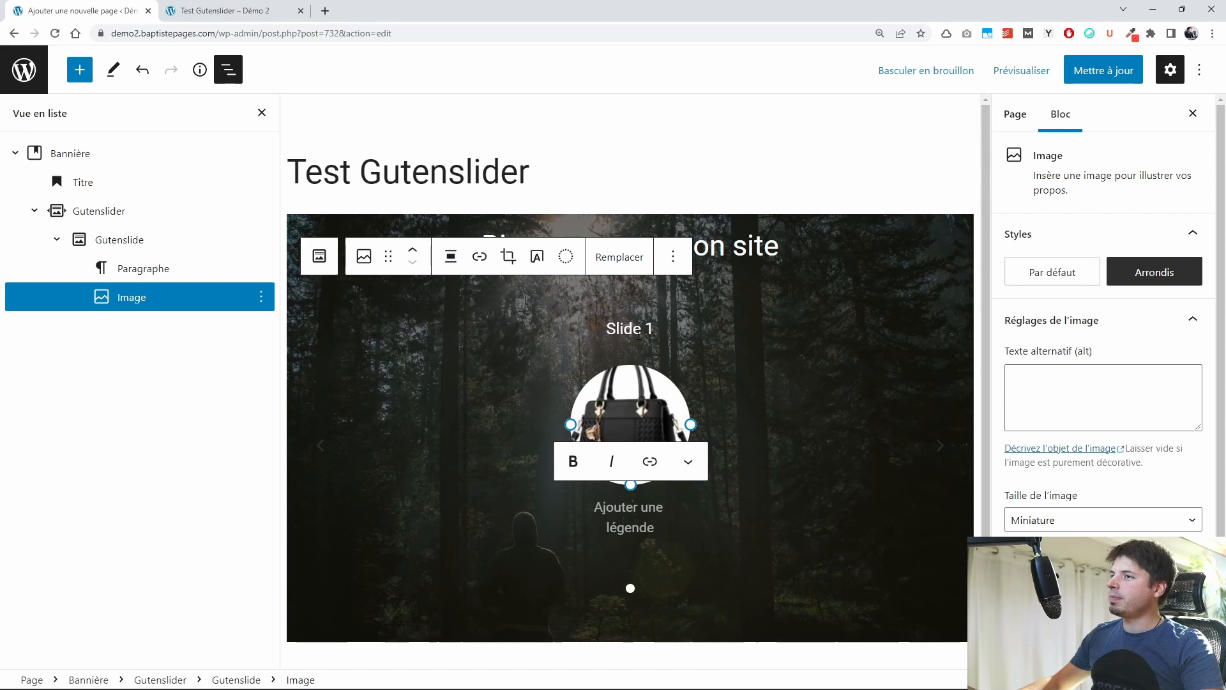
# Step: Replace the slide's "Slide 1" text with "Mon super sac"
pyautogui.click(638, 335)
pyautogui.tripleClick(633, 350)
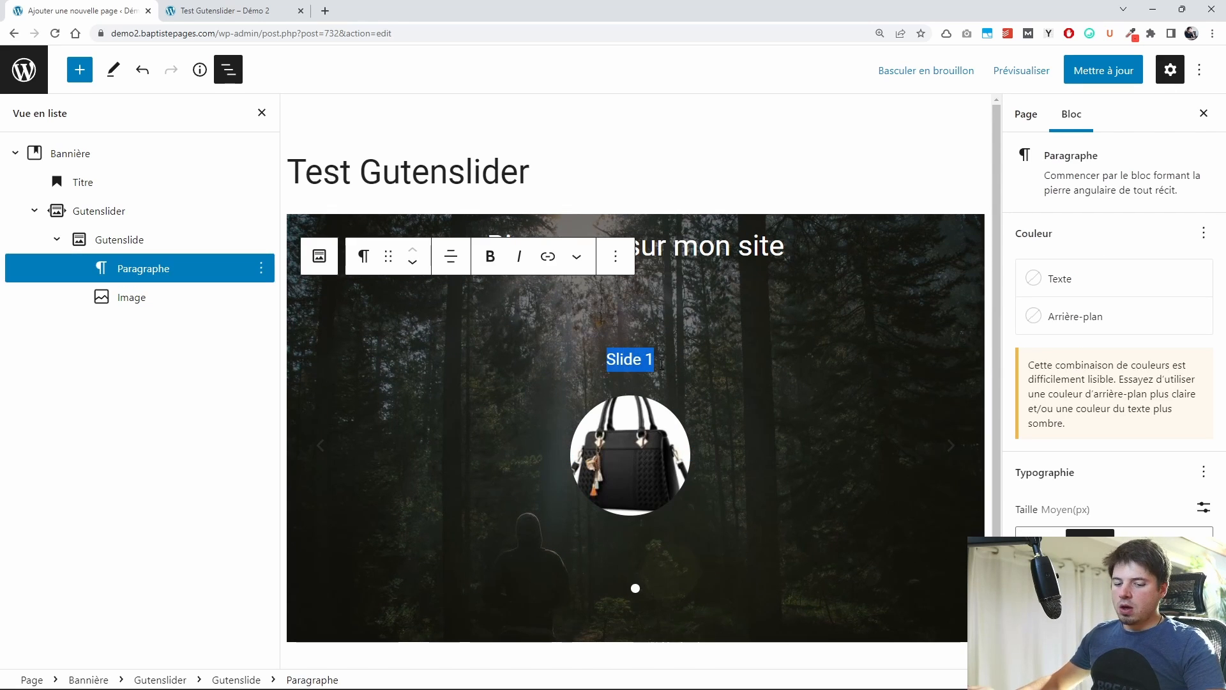
pyautogui.write('Mon suep')
pyautogui.press('BackSpace')
pyautogui.press('BackSpace')
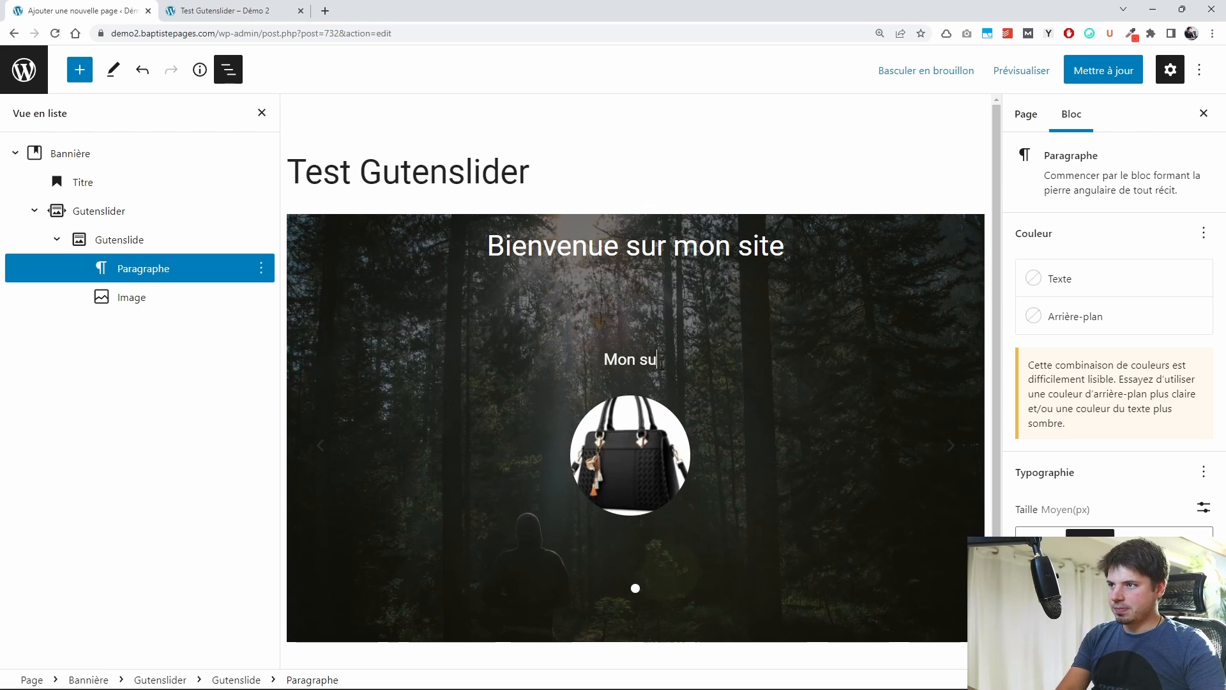
pyautogui.write('per sac')
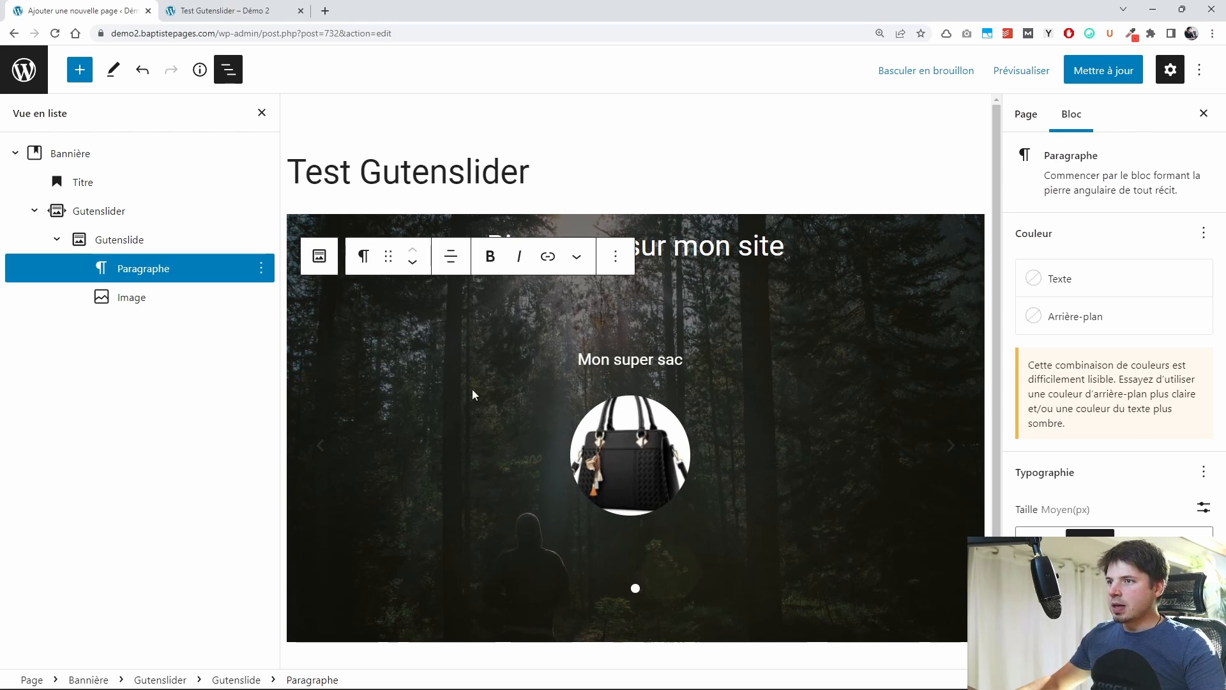
pyautogui.click(205, 246)
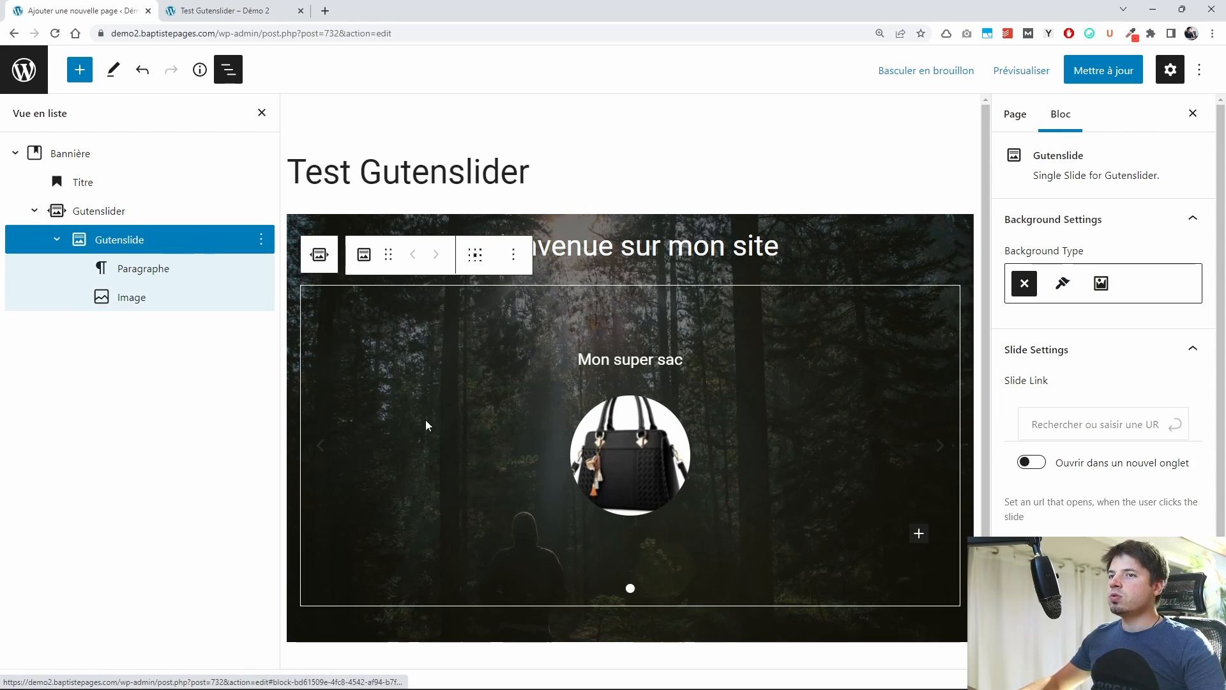
pyautogui.click(185, 212)
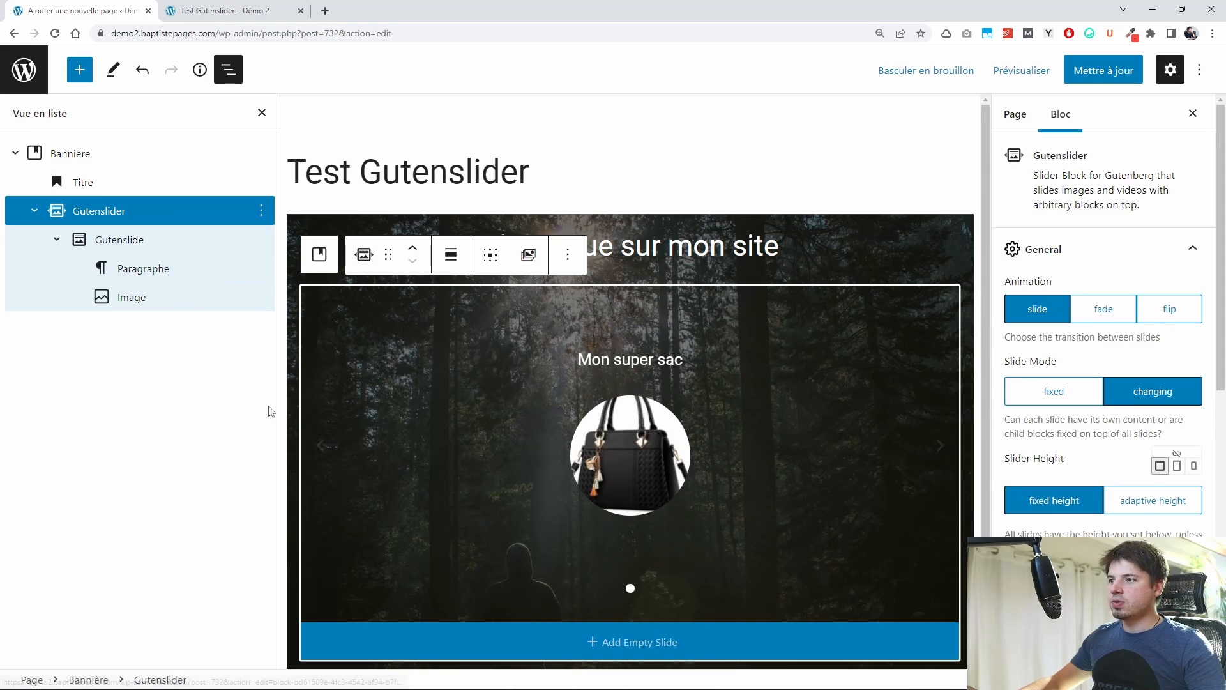
pyautogui.click(632, 642)
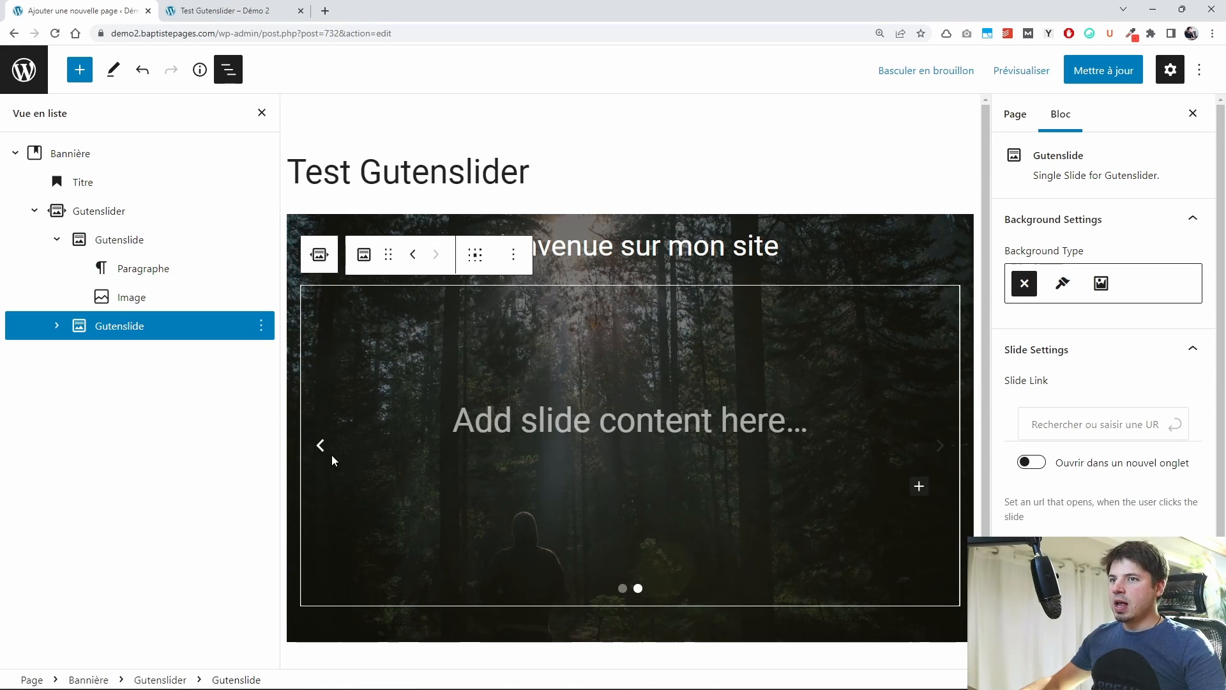
pyautogui.click(57, 326)
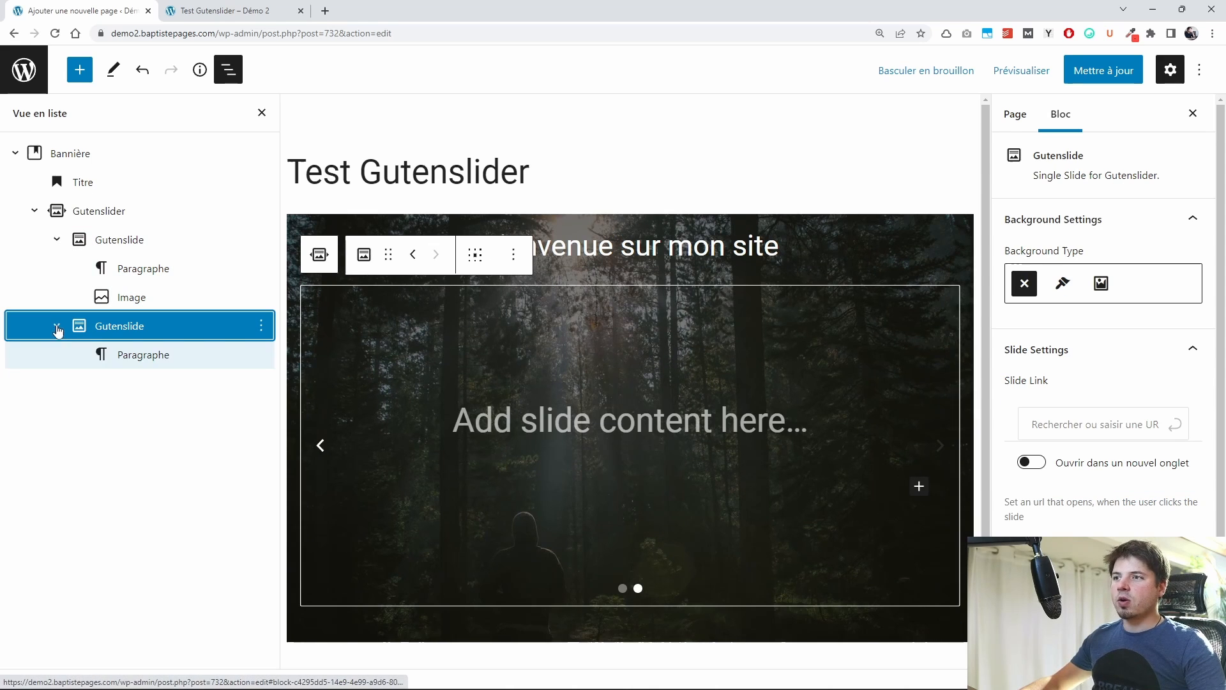
pyautogui.click(254, 327)
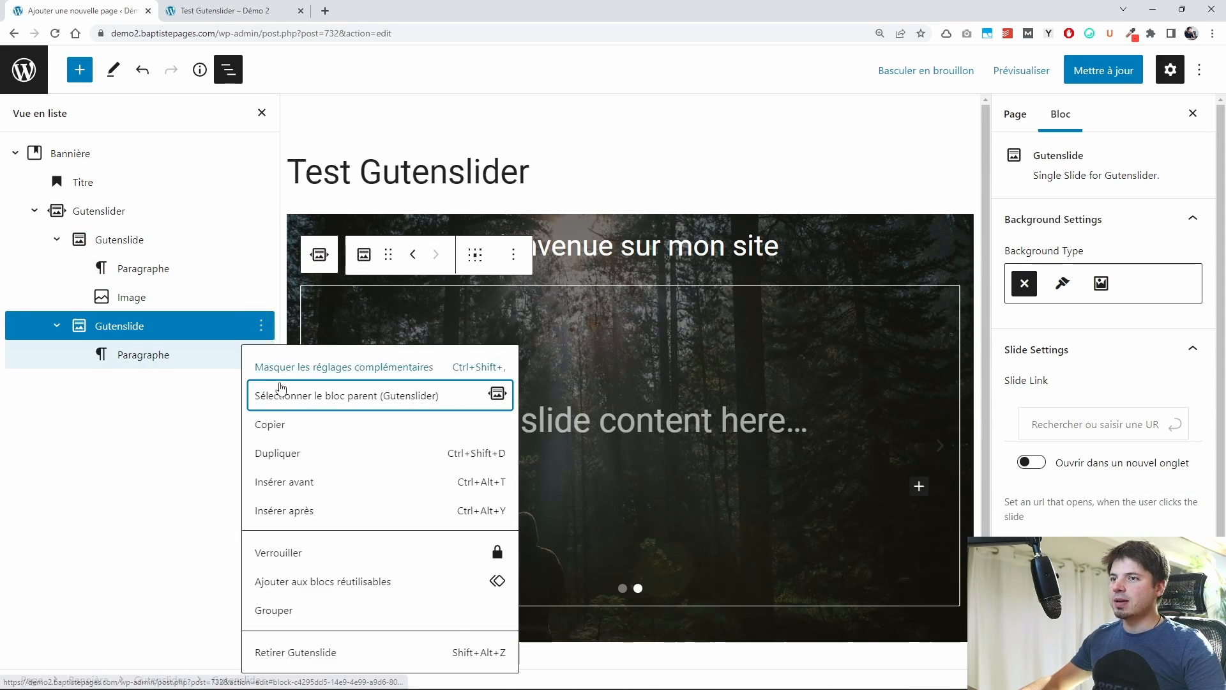
pyautogui.click(287, 651)
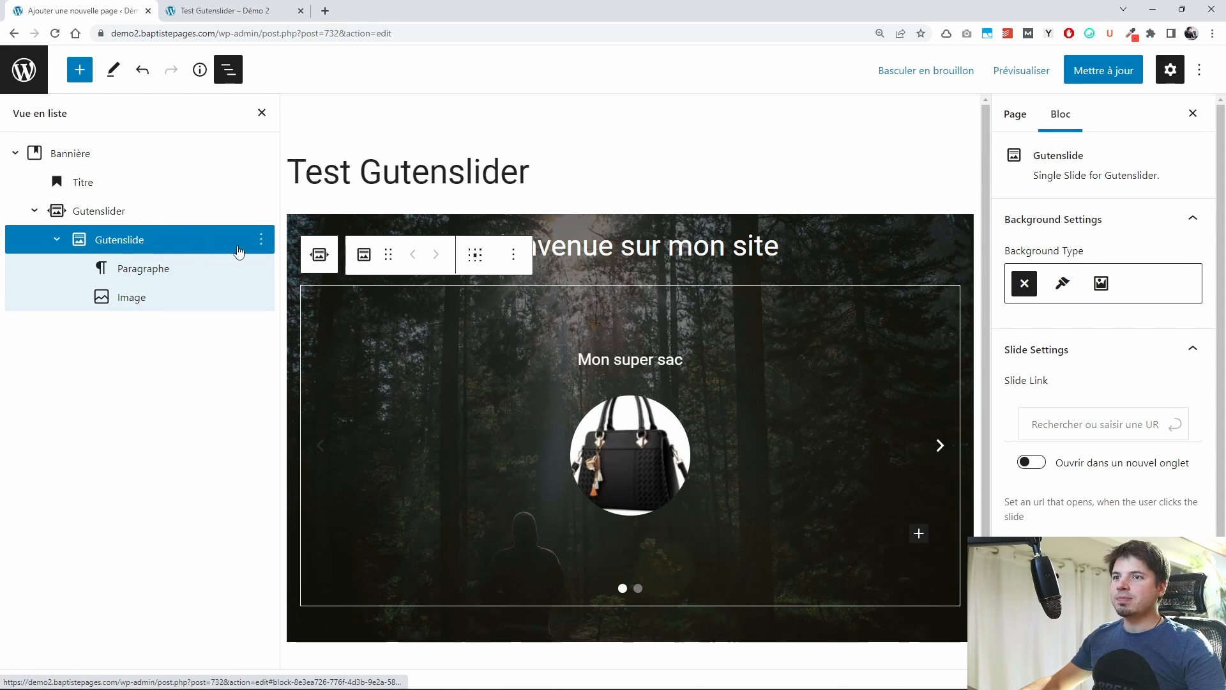
# Step: Duplicate the "Mon super sac" slide twice so the slider holds three copies
pyautogui.click(261, 243)
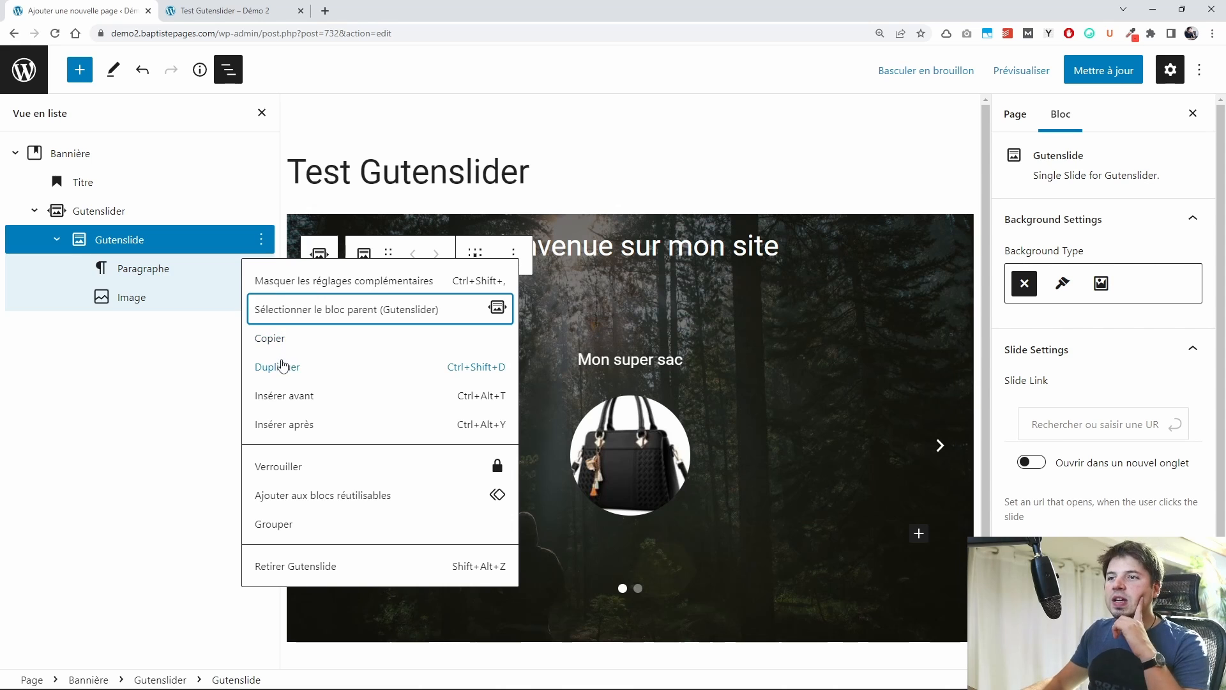
pyautogui.click(278, 367)
pyautogui.click(261, 326)
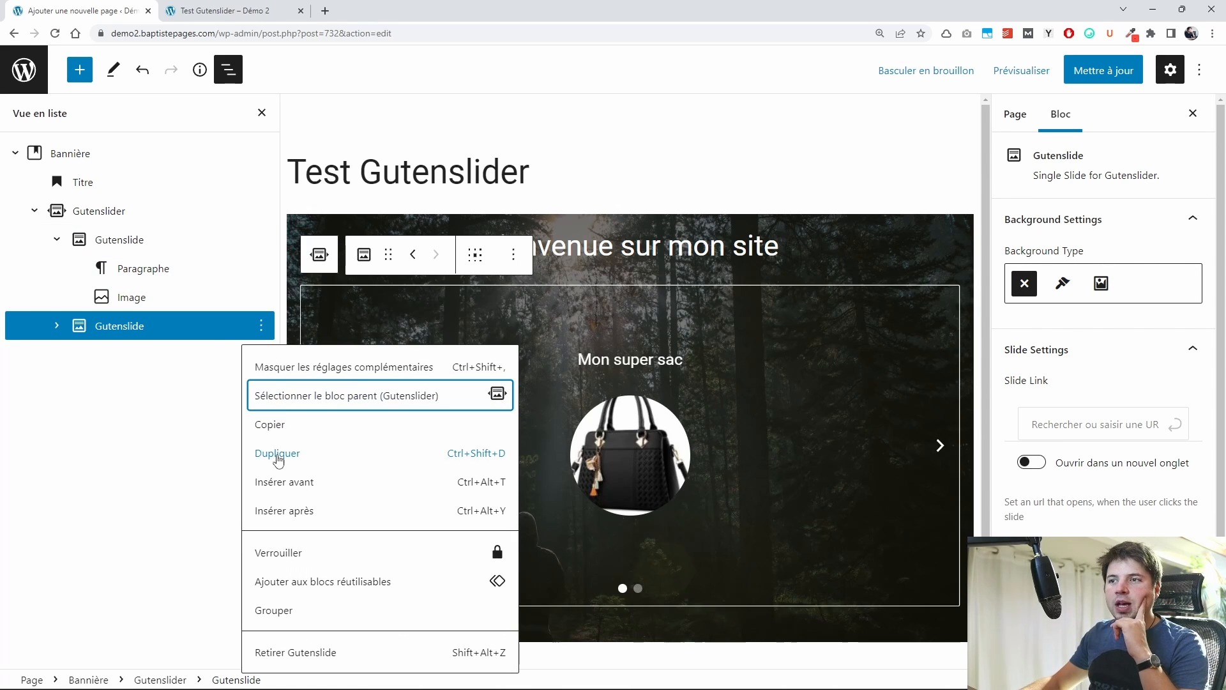
pyautogui.click(275, 450)
# Step: Change the second slide's paragraph text to "Mon super sac 2"
pyautogui.click(57, 355)
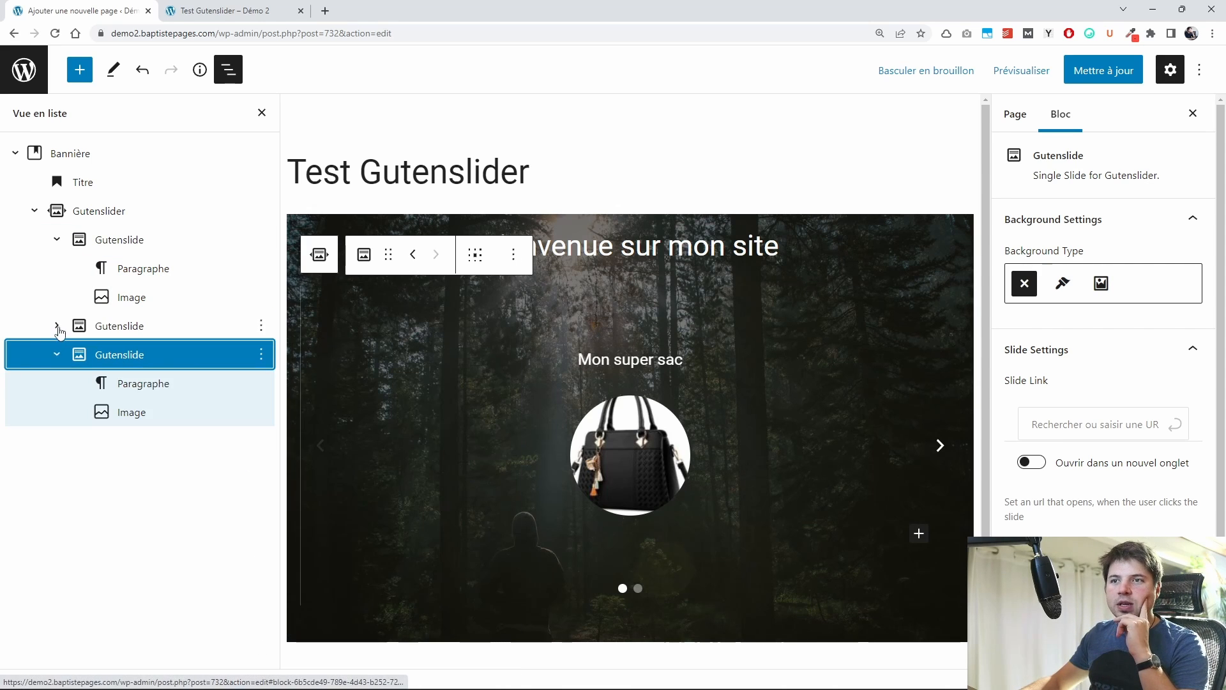
pyautogui.click(56, 326)
pyautogui.click(139, 388)
pyautogui.click(143, 354)
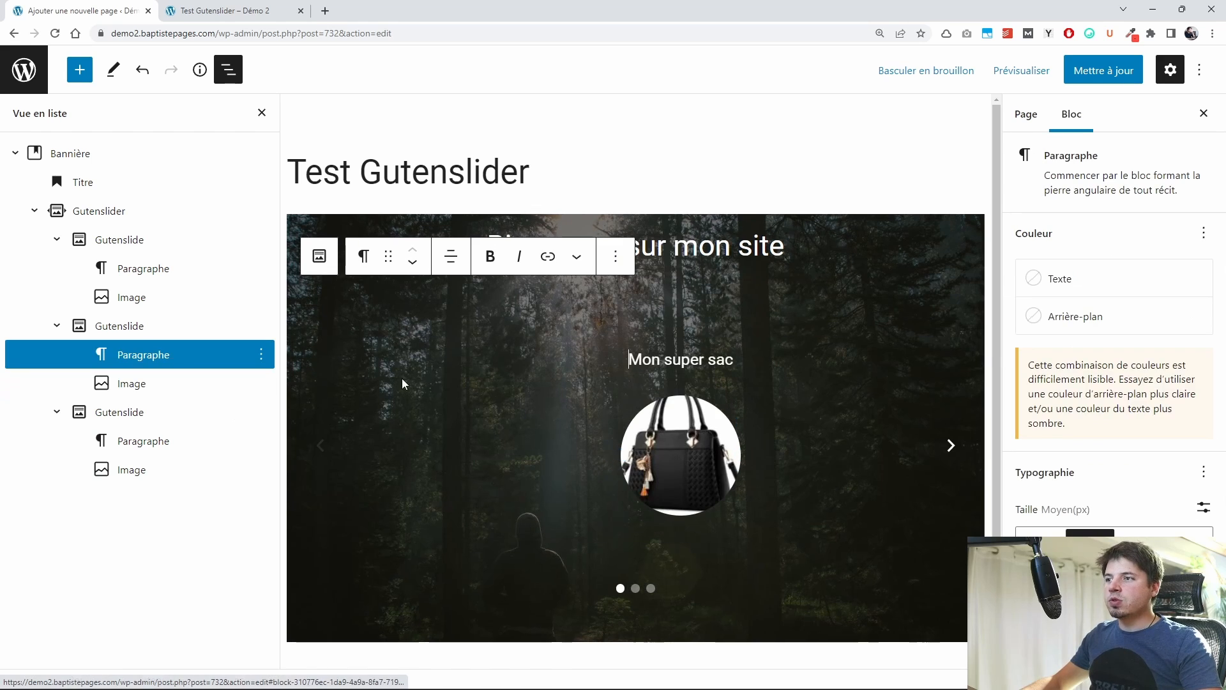
pyautogui.doubleClick(716, 359)
pyautogui.hotkey('ctrl', 'a')
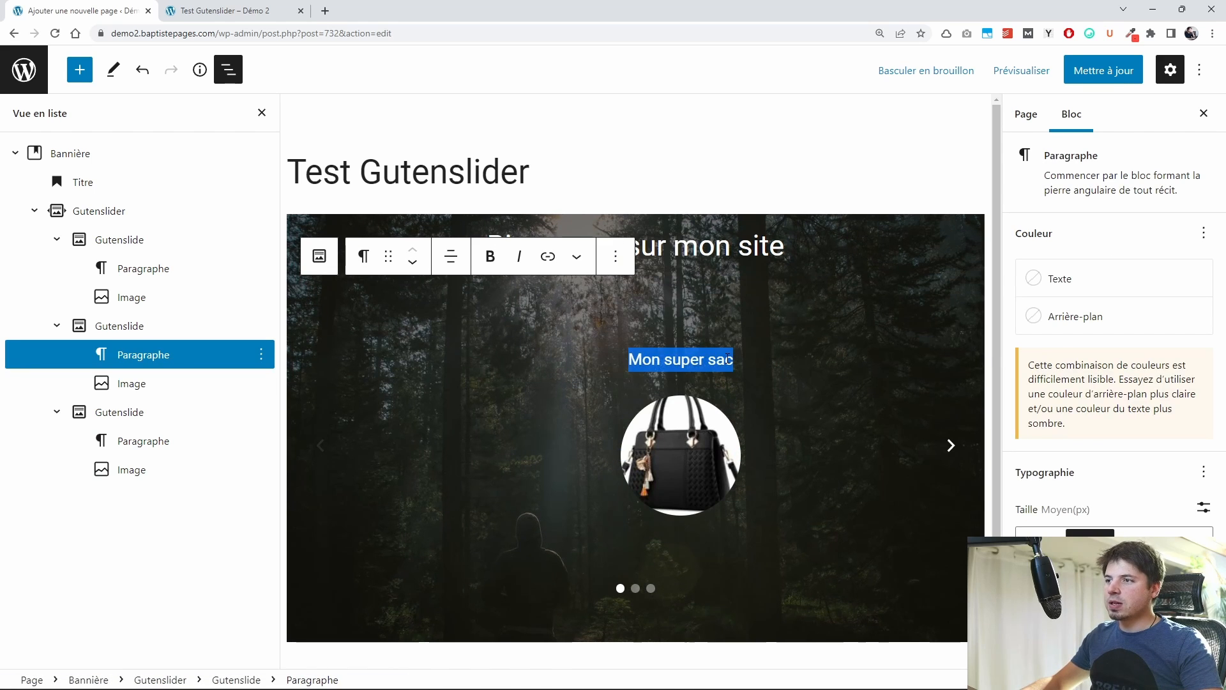
pyautogui.press('End')
pyautogui.write('2')
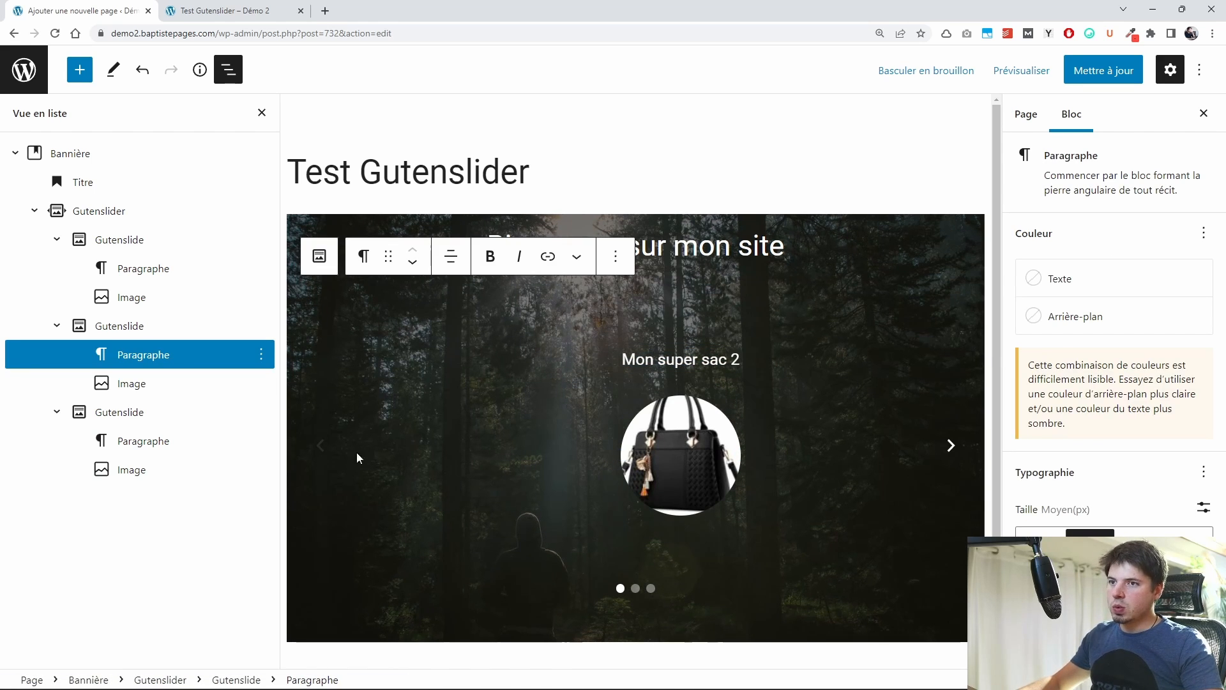
# Step: Change the third slide's paragraph text to "Mon super sac 3"
pyautogui.click(205, 444)
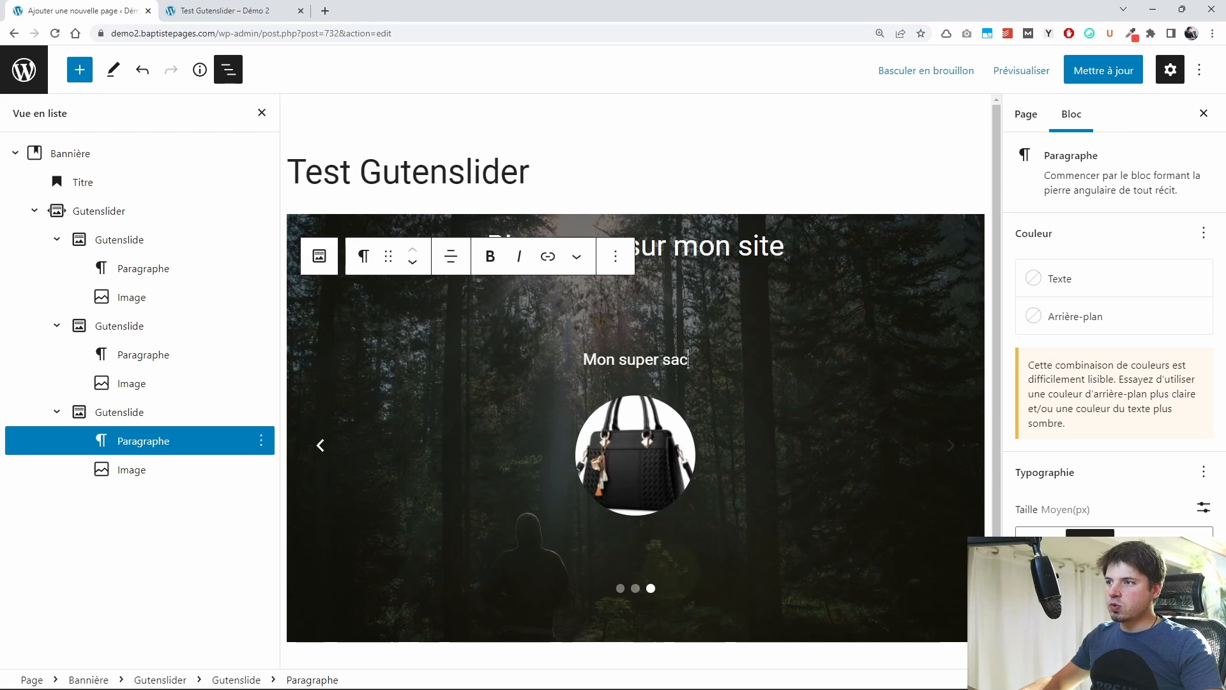
pyautogui.click(689, 359)
pyautogui.write('3')
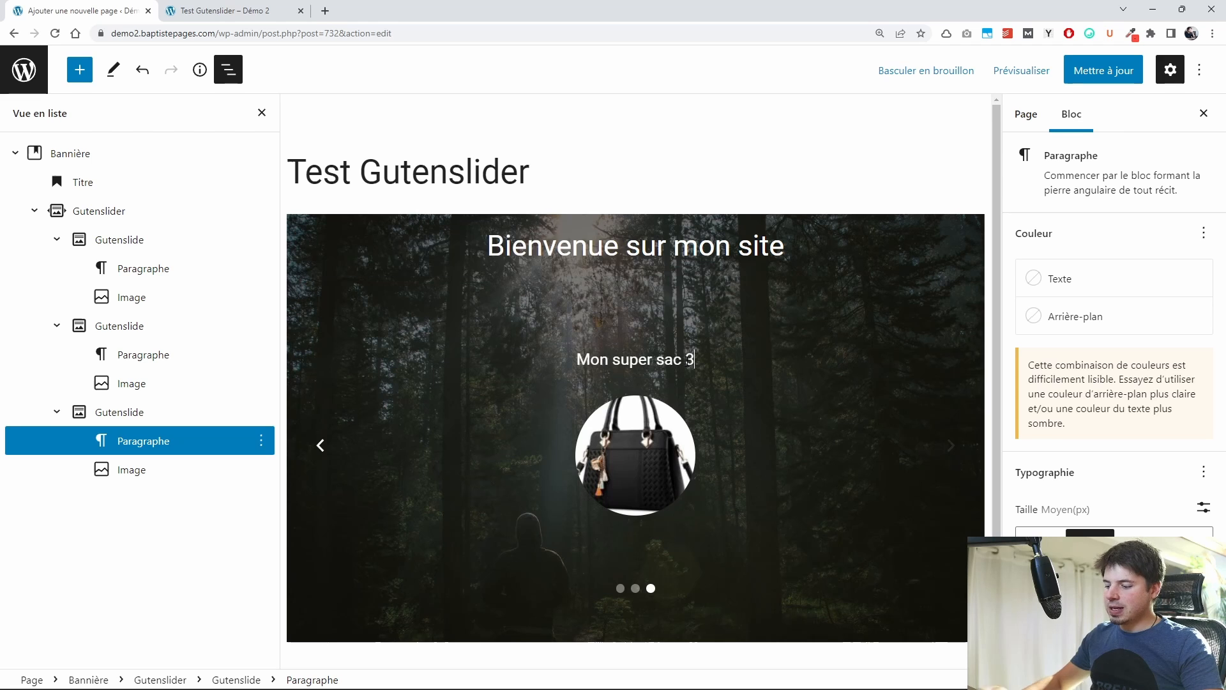
# Step: Replace the second slide's image with the white handbag from the media library and set its size to "Miniature"
pyautogui.click(170, 388)
pyautogui.click(619, 257)
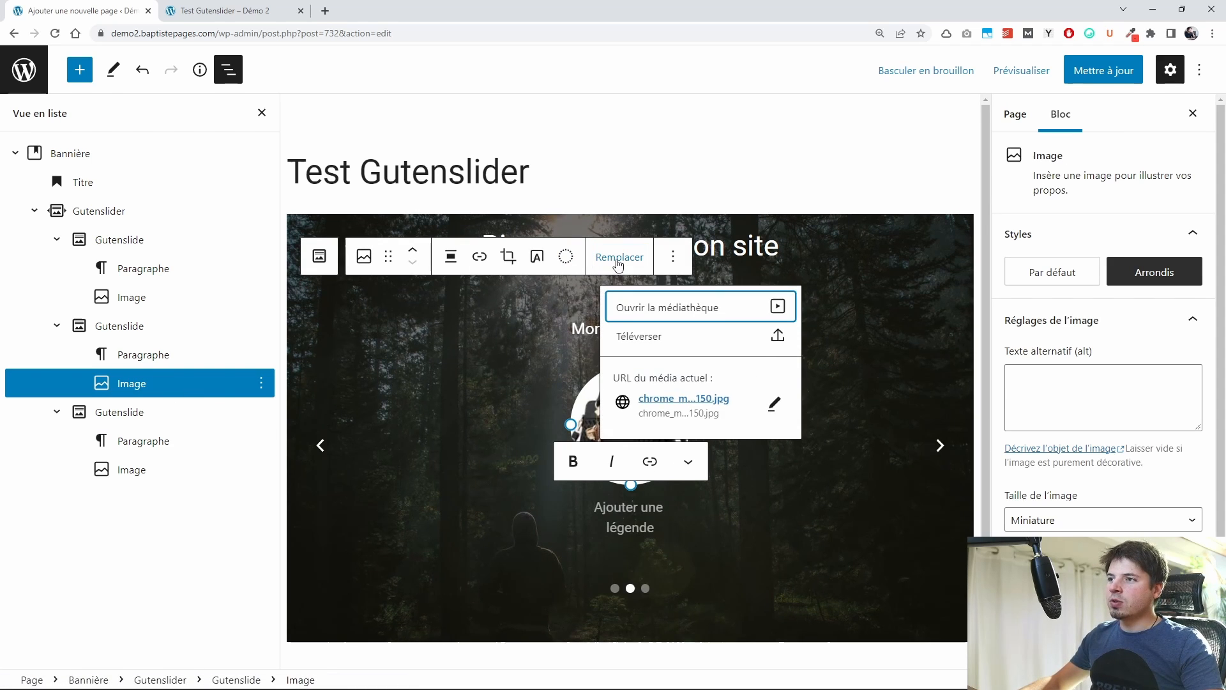
pyautogui.click(645, 318)
pyautogui.click(369, 242)
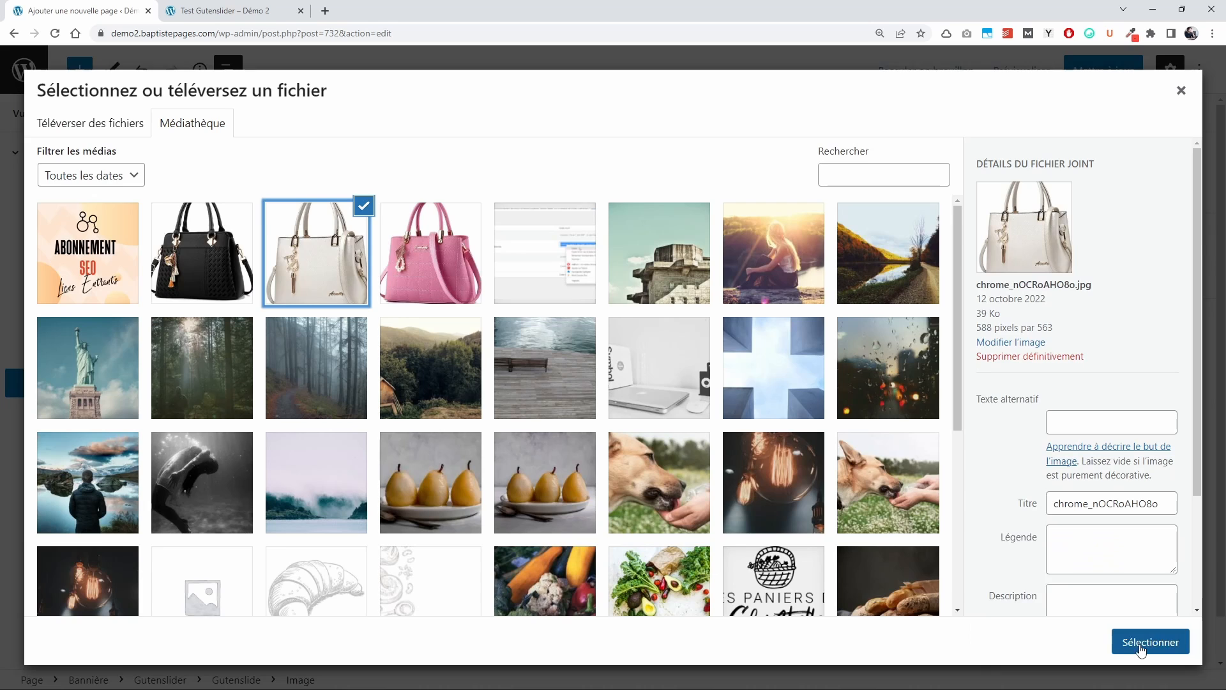
pyautogui.doubleClick(357, 255)
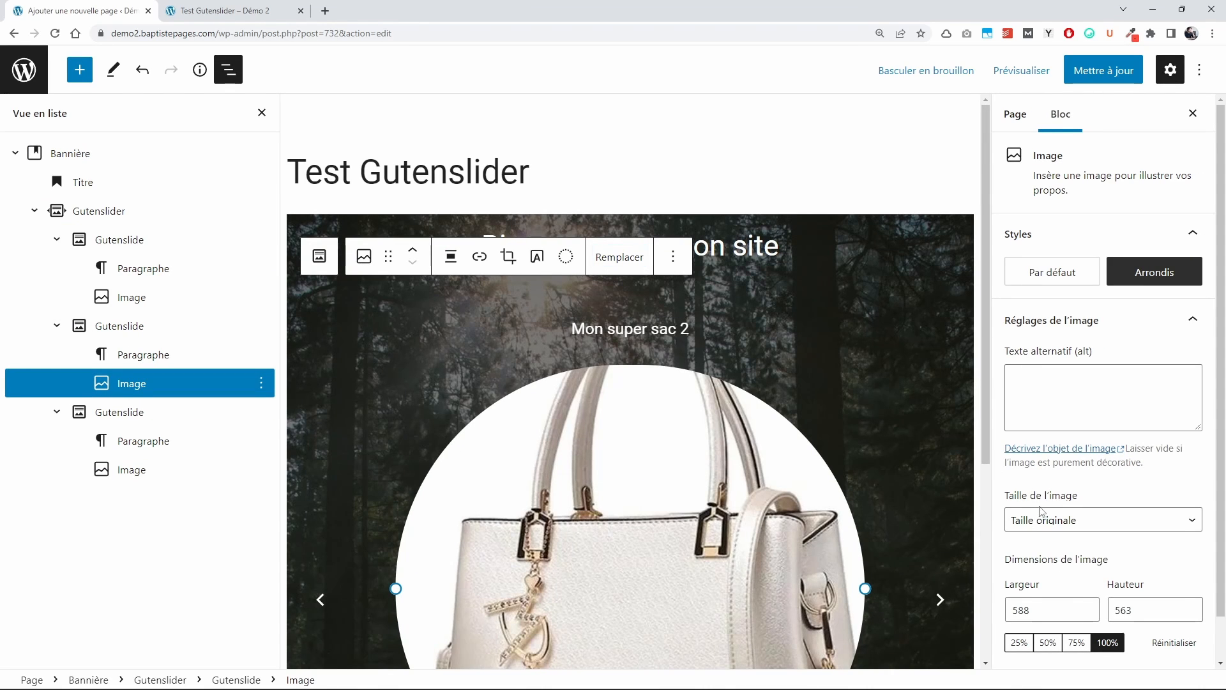
pyautogui.click(1047, 520)
pyautogui.click(1047, 541)
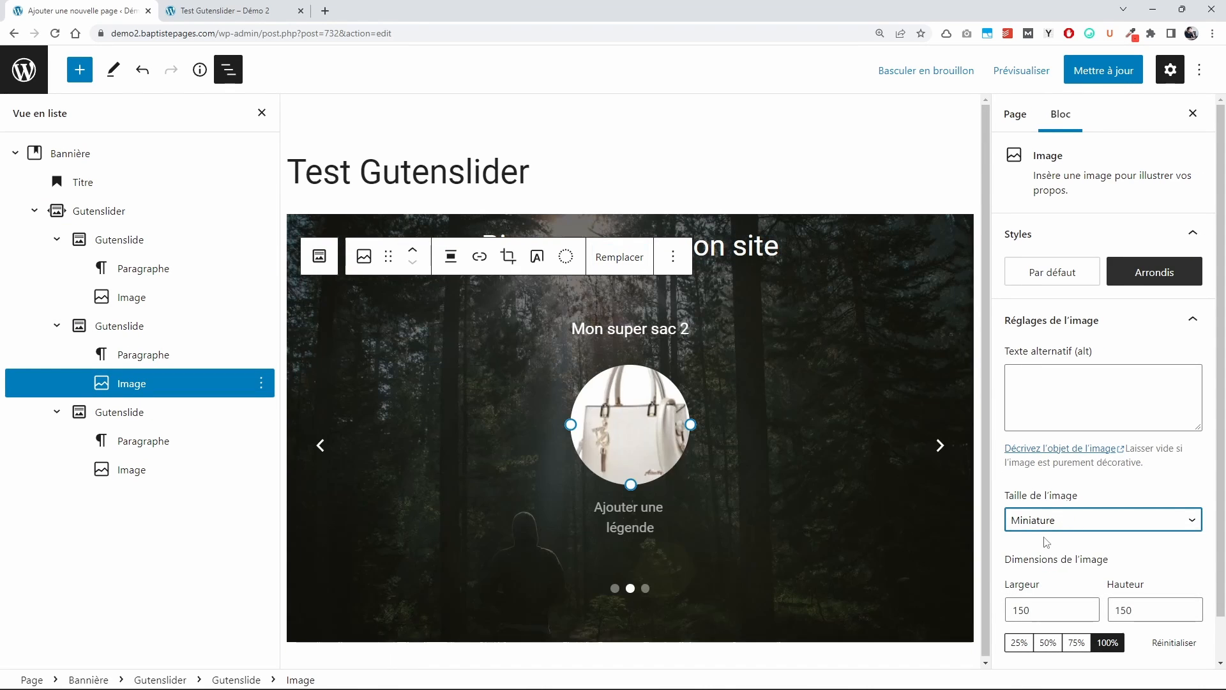
# Step: Replace the third slide's image with the pink handbag from the media library and set its size to "Miniature"
pyautogui.click(142, 469)
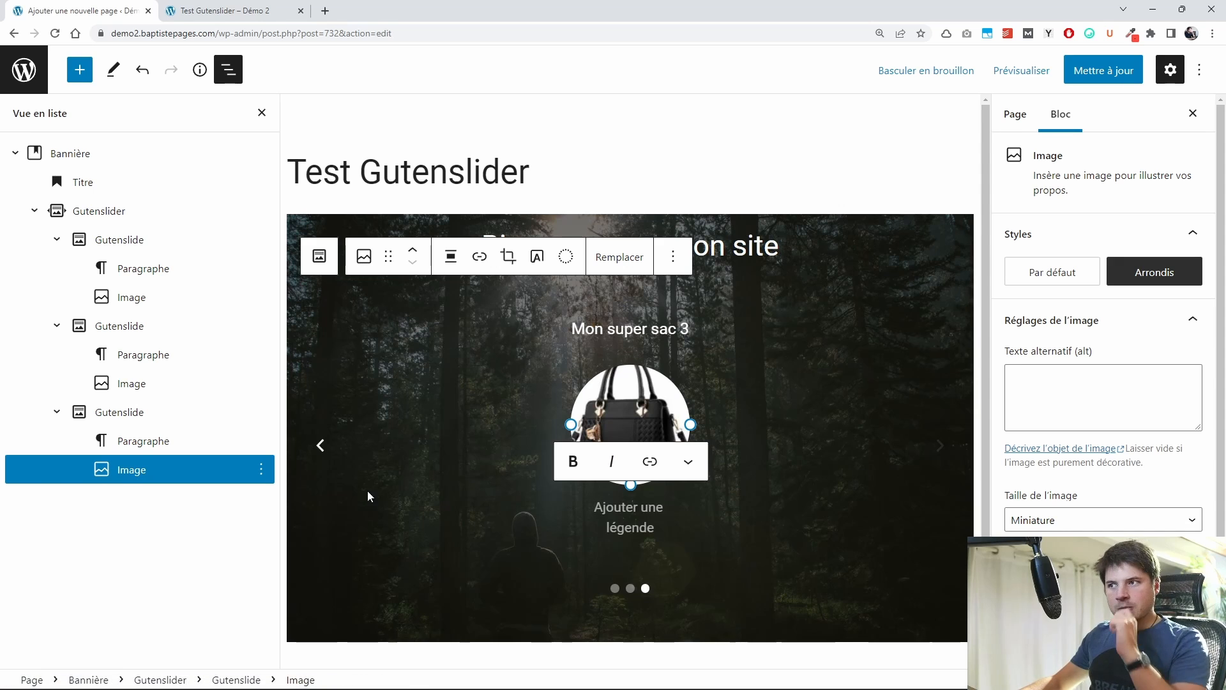
pyautogui.click(617, 260)
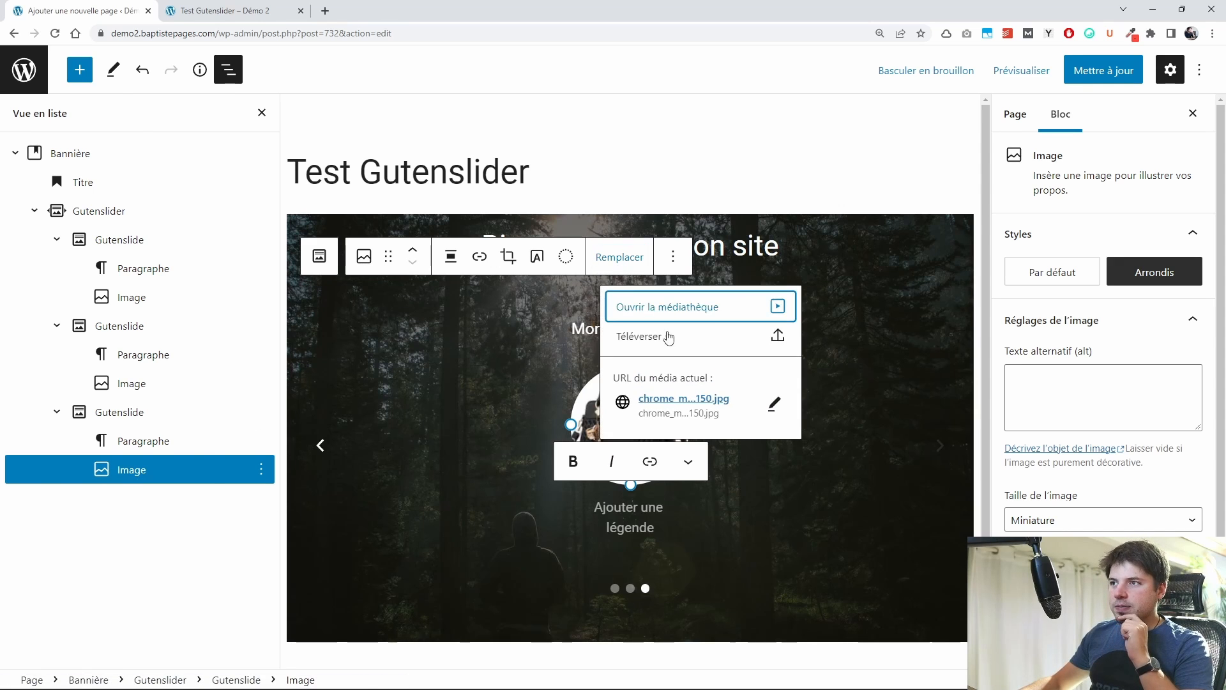
pyautogui.click(674, 307)
pyautogui.click(404, 251)
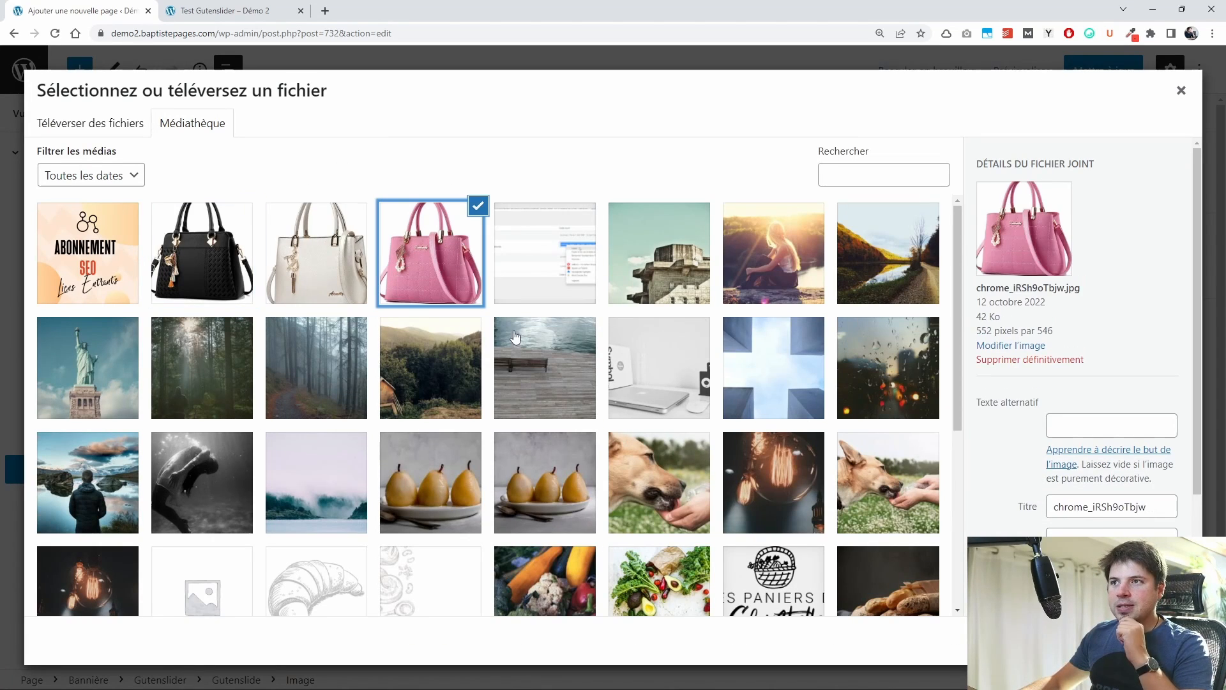
pyautogui.click(1150, 637)
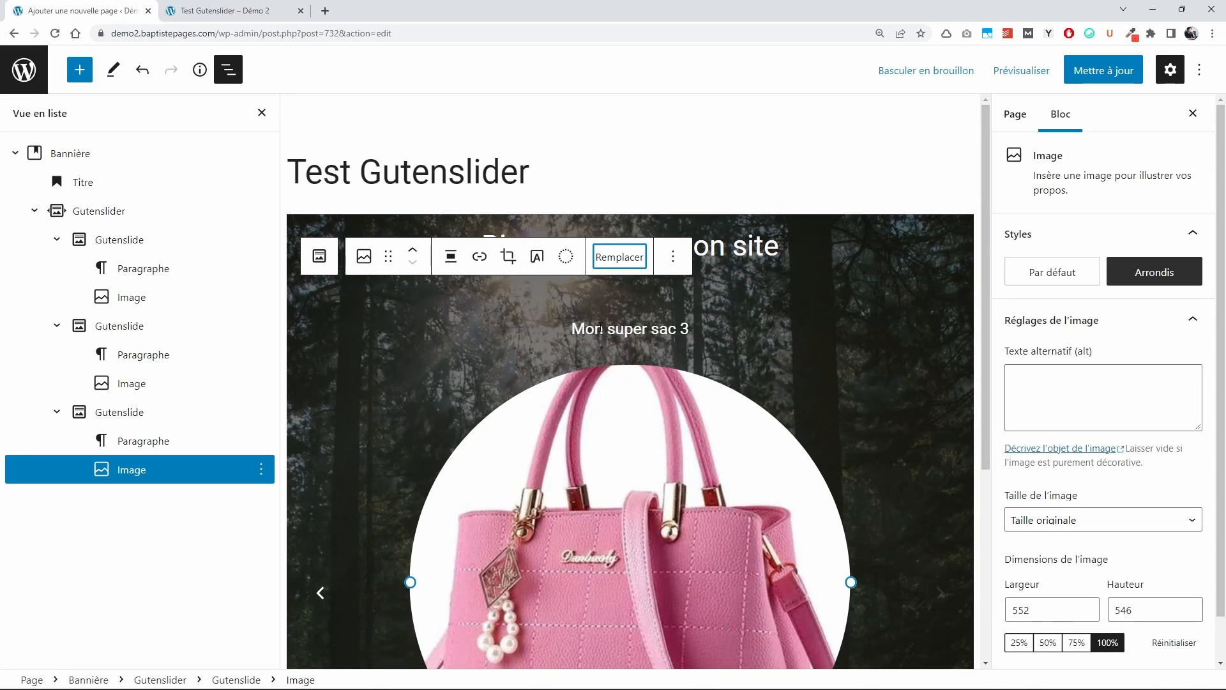
pyautogui.click(1063, 521)
pyautogui.click(1063, 540)
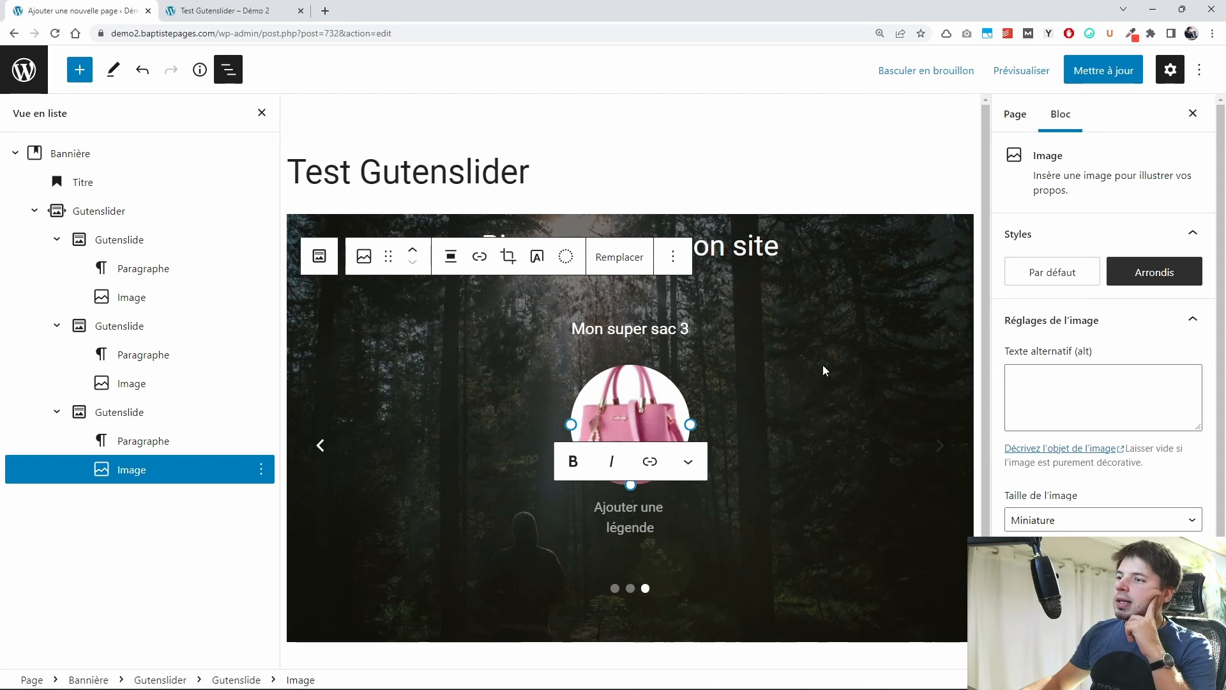
# Step: Update the page and reload its published version in the other browser tab
pyautogui.click(1110, 79)
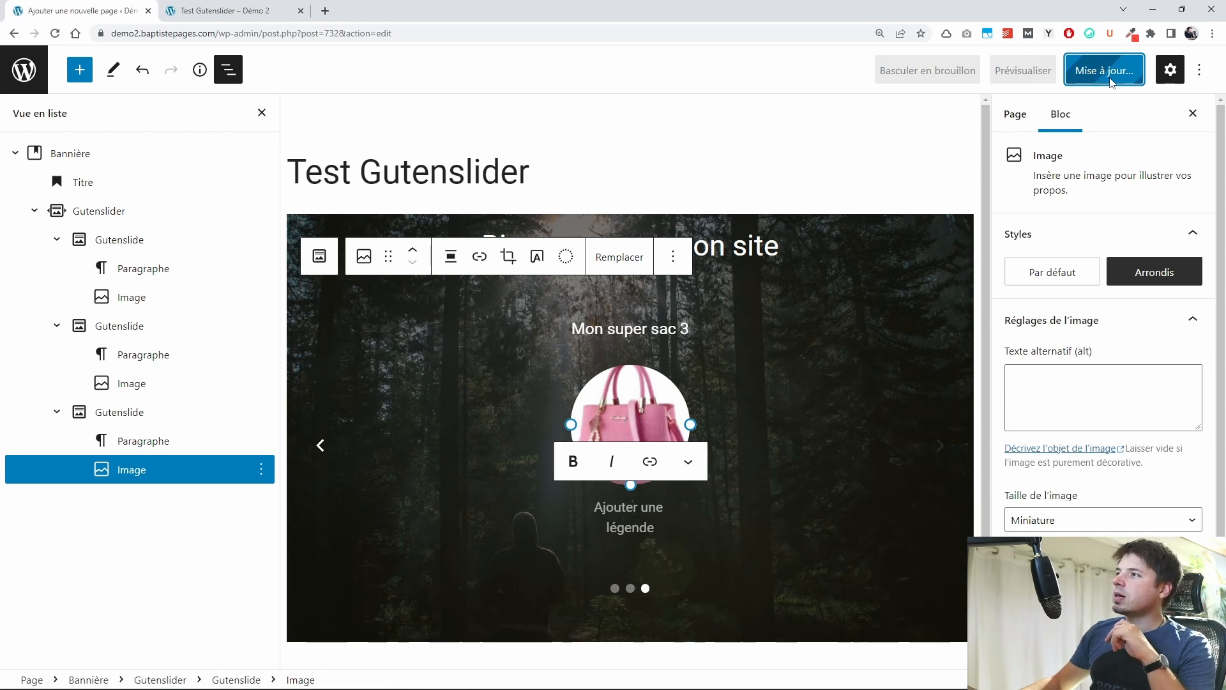
pyautogui.click(235, 7)
pyautogui.press('F5')
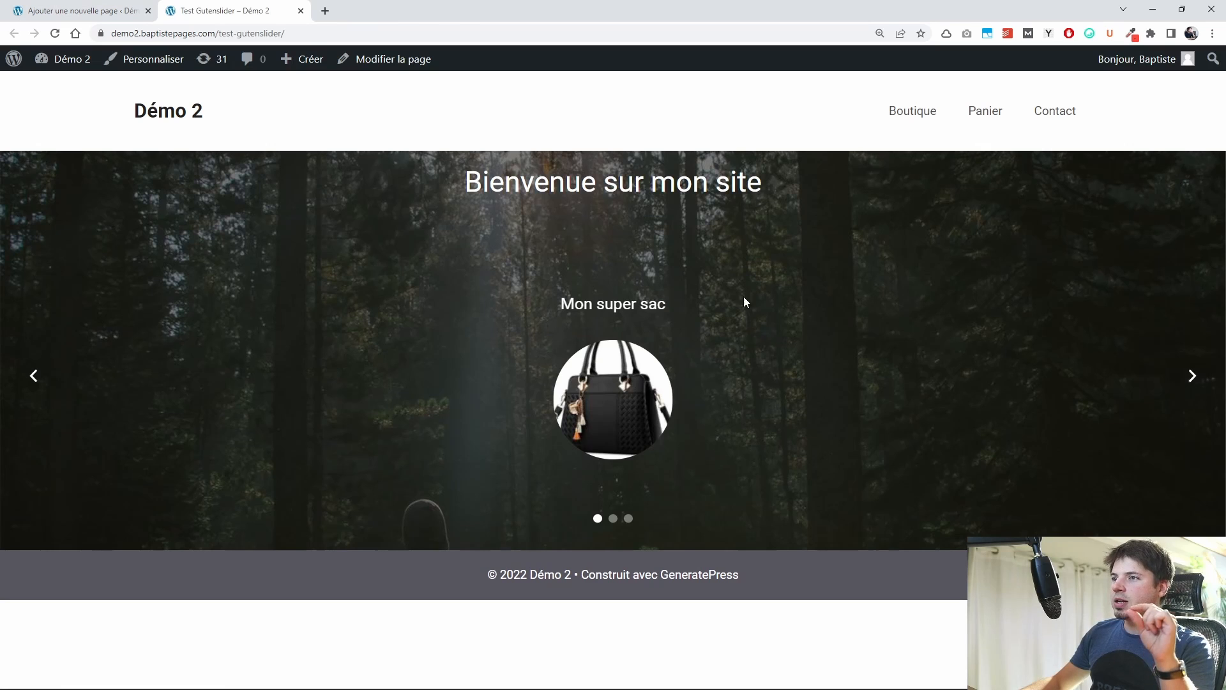
# Step: Go through the slides of the published slider to check each handbag's text and image
pyautogui.click(1189, 377)
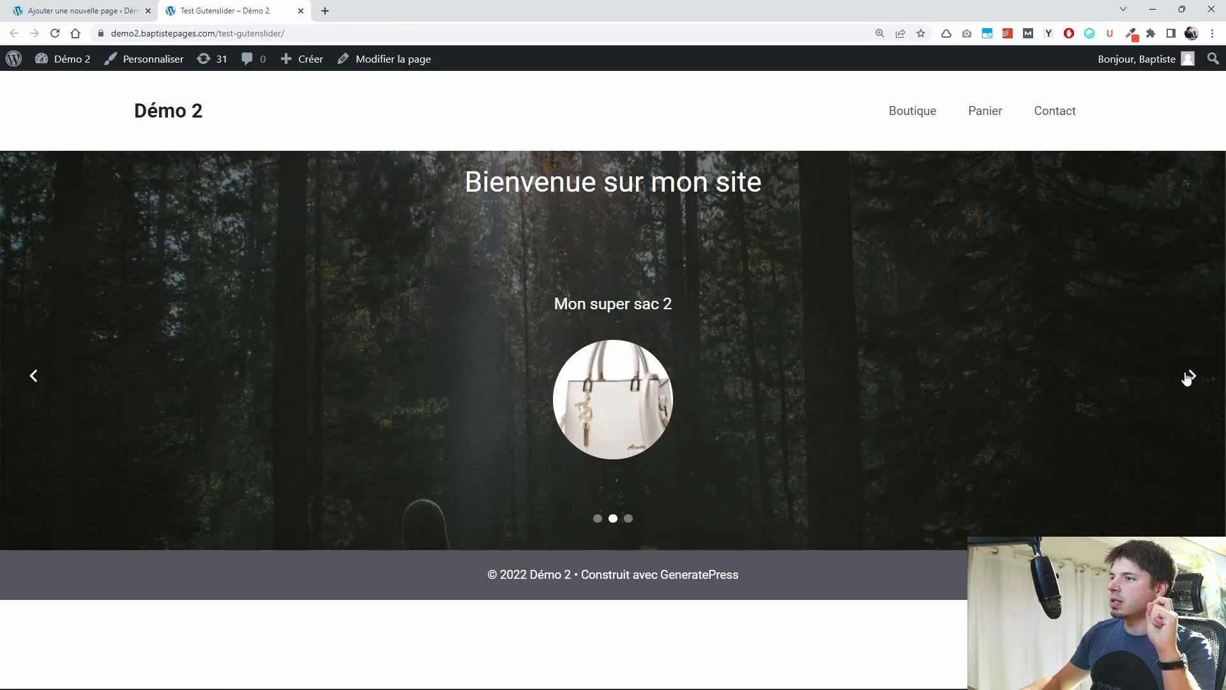
pyautogui.click(1189, 377)
pyautogui.click(1189, 377)
pyautogui.click(1190, 377)
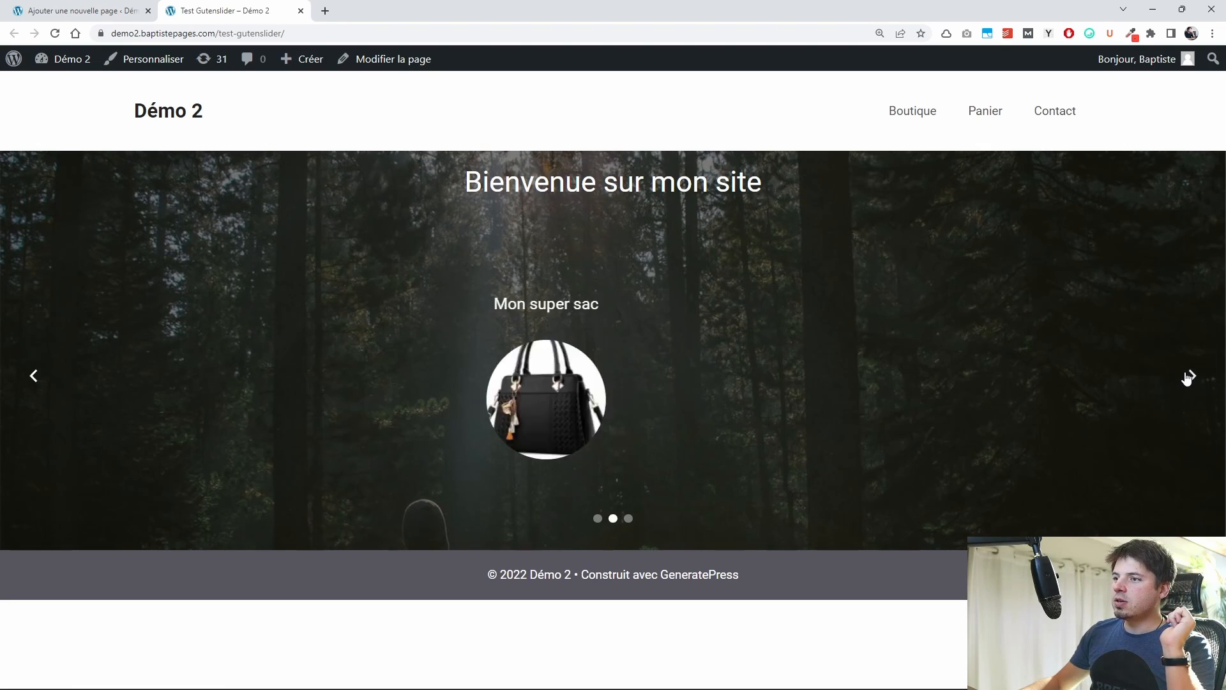
pyautogui.click(1189, 376)
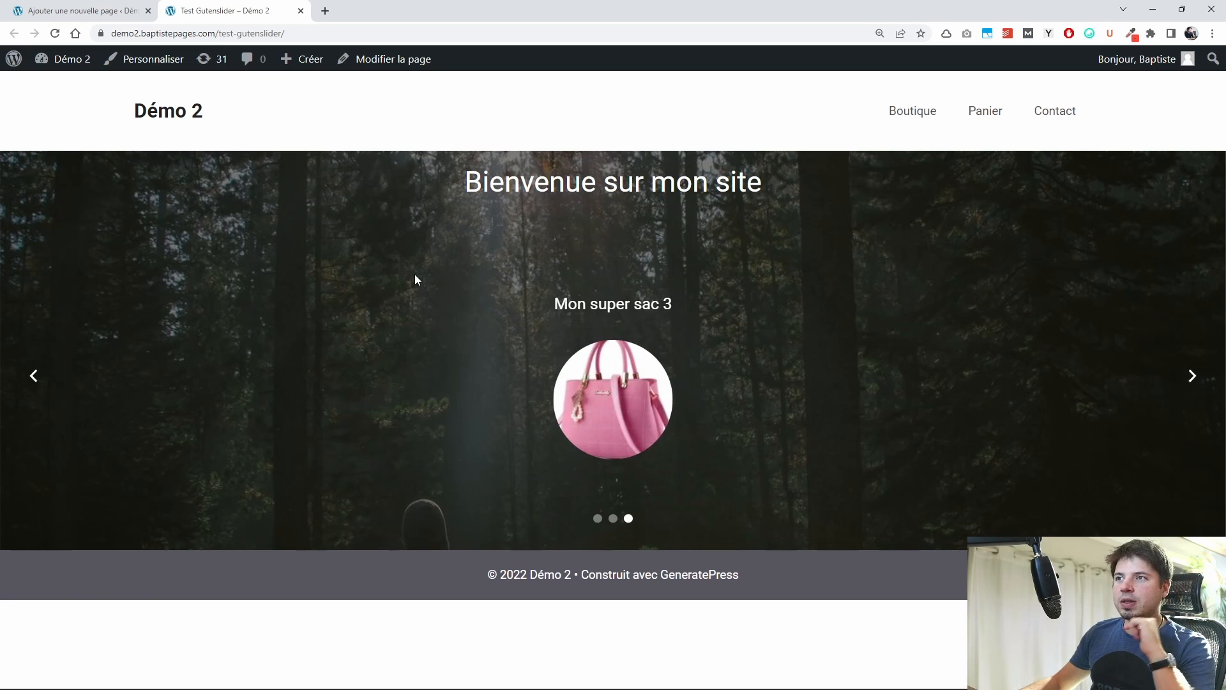
pyautogui.click(93, 12)
pyautogui.click(242, 8)
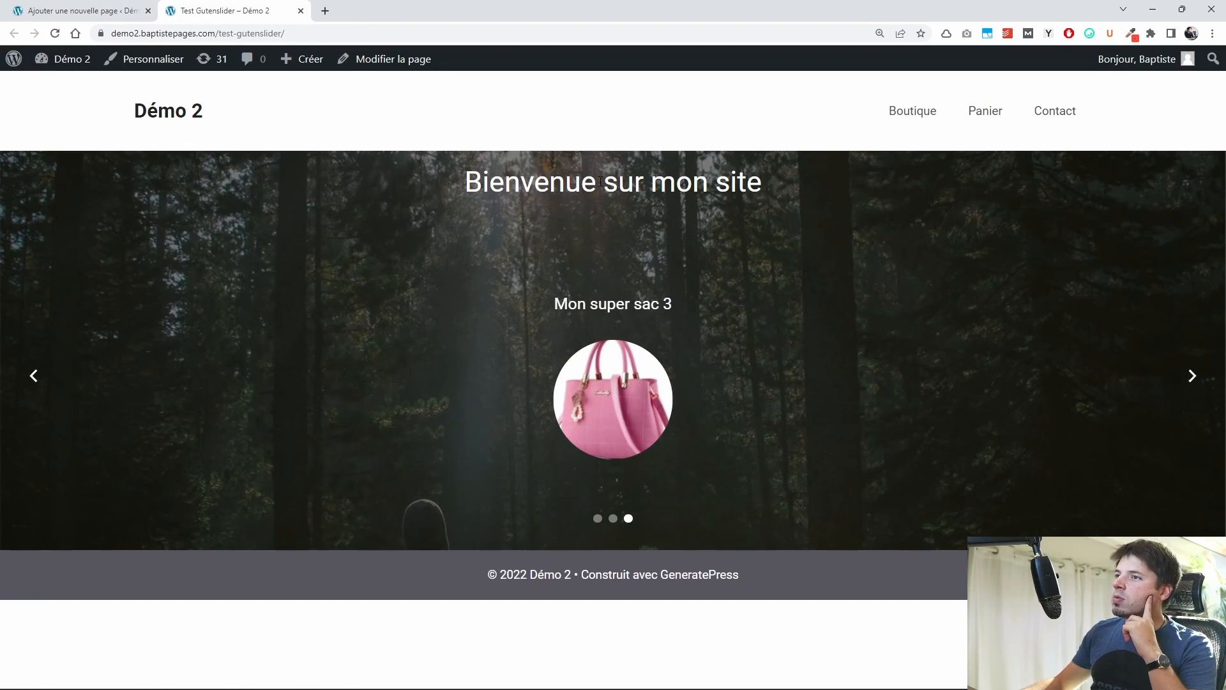
pyautogui.tripleClick(583, 184)
pyautogui.click(569, 183)
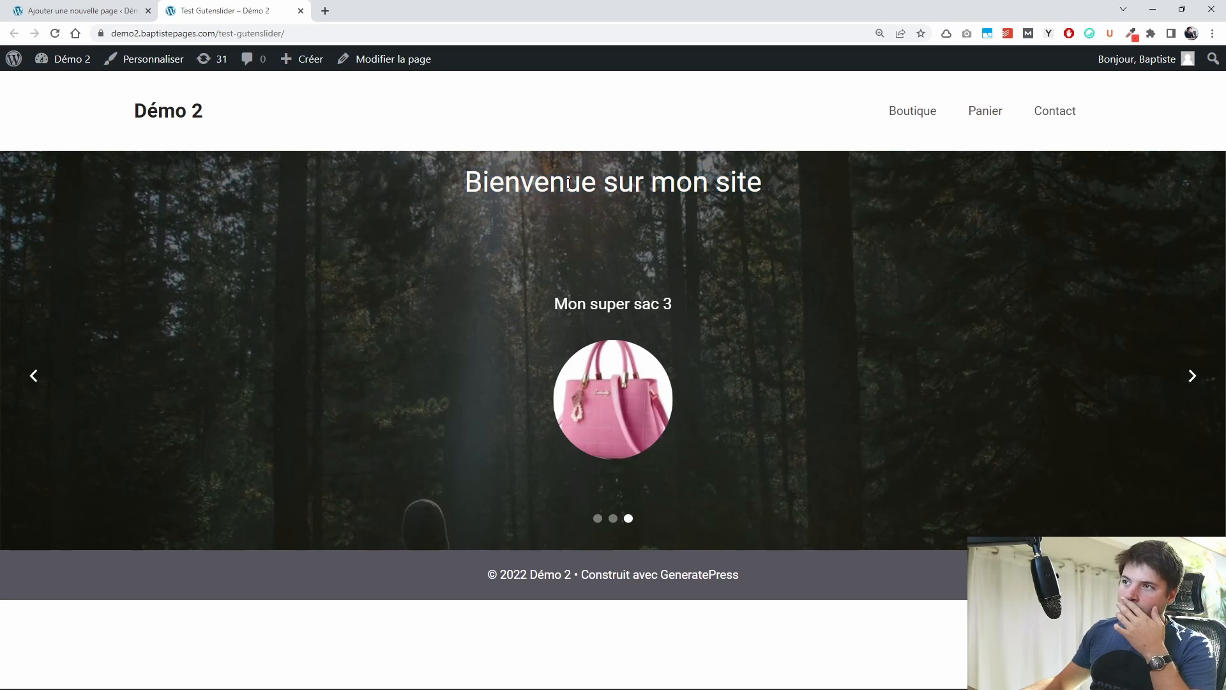
pyautogui.tripleClick(560, 178)
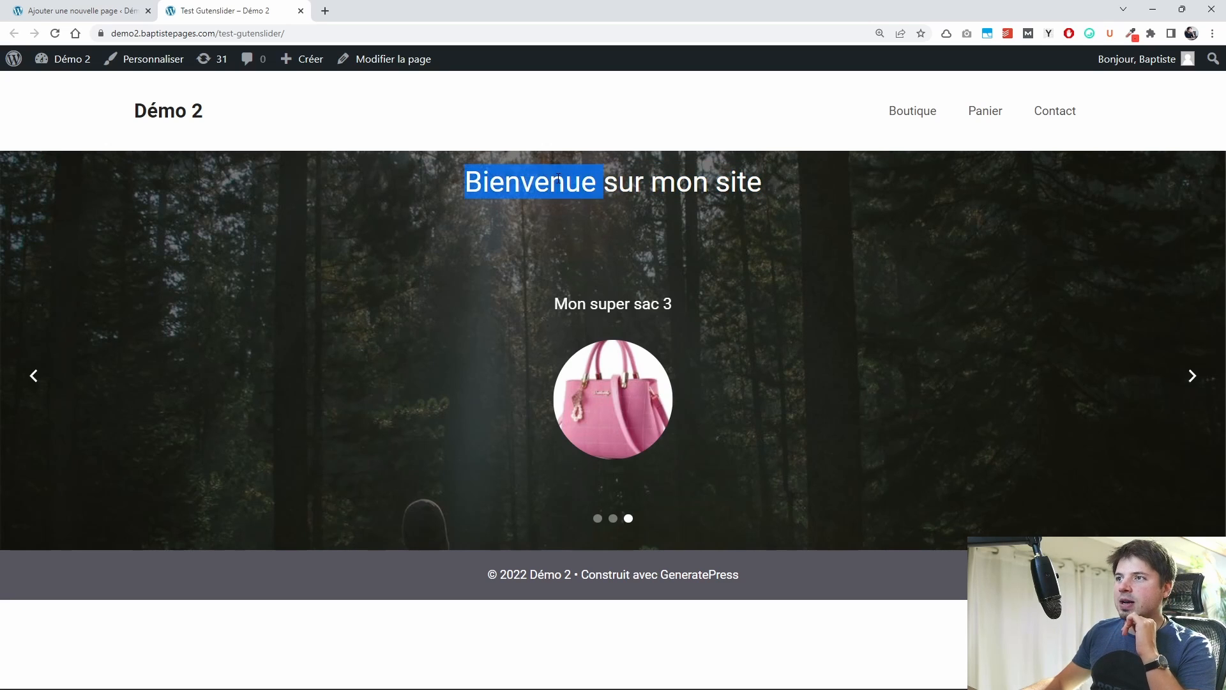
pyautogui.click(602, 175)
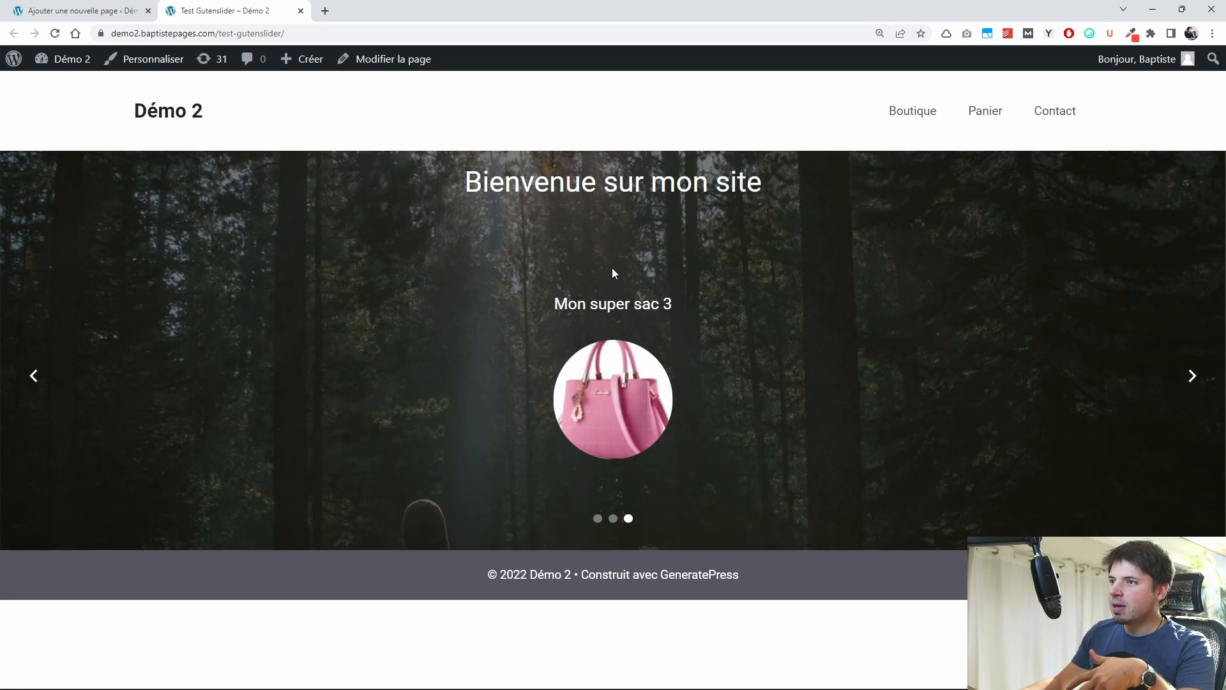
pyautogui.doubleClick(570, 304)
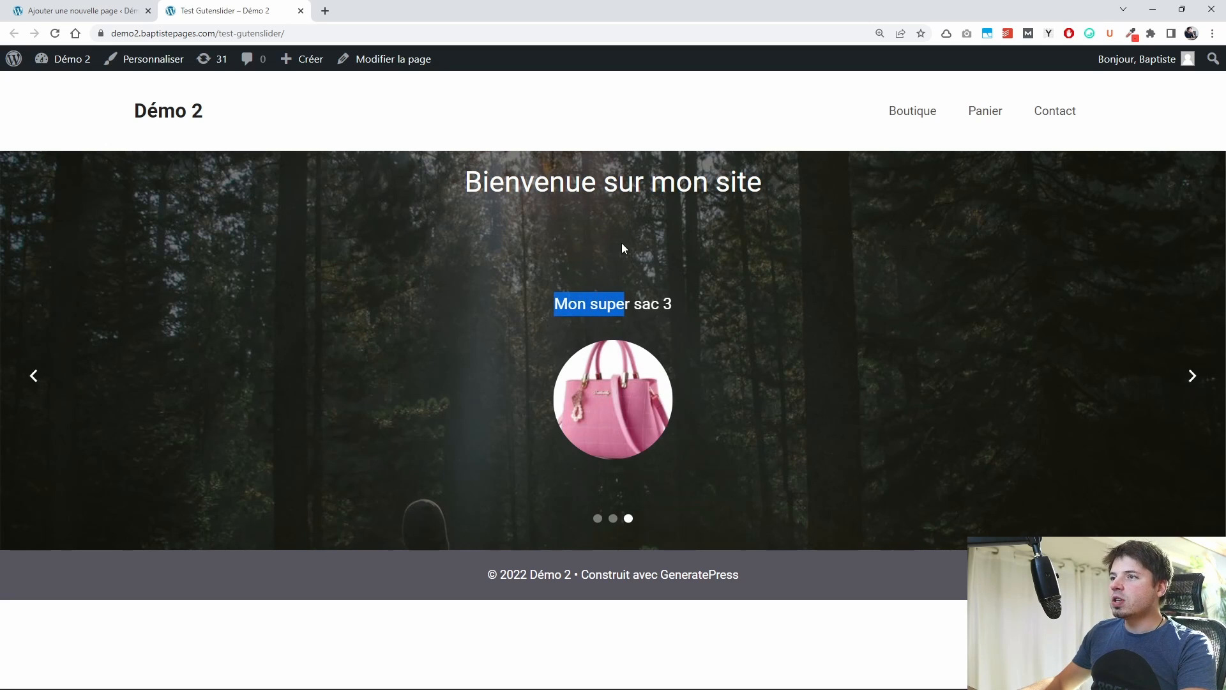
pyautogui.moveTo(622, 243); pyautogui.dragTo(676, 317)
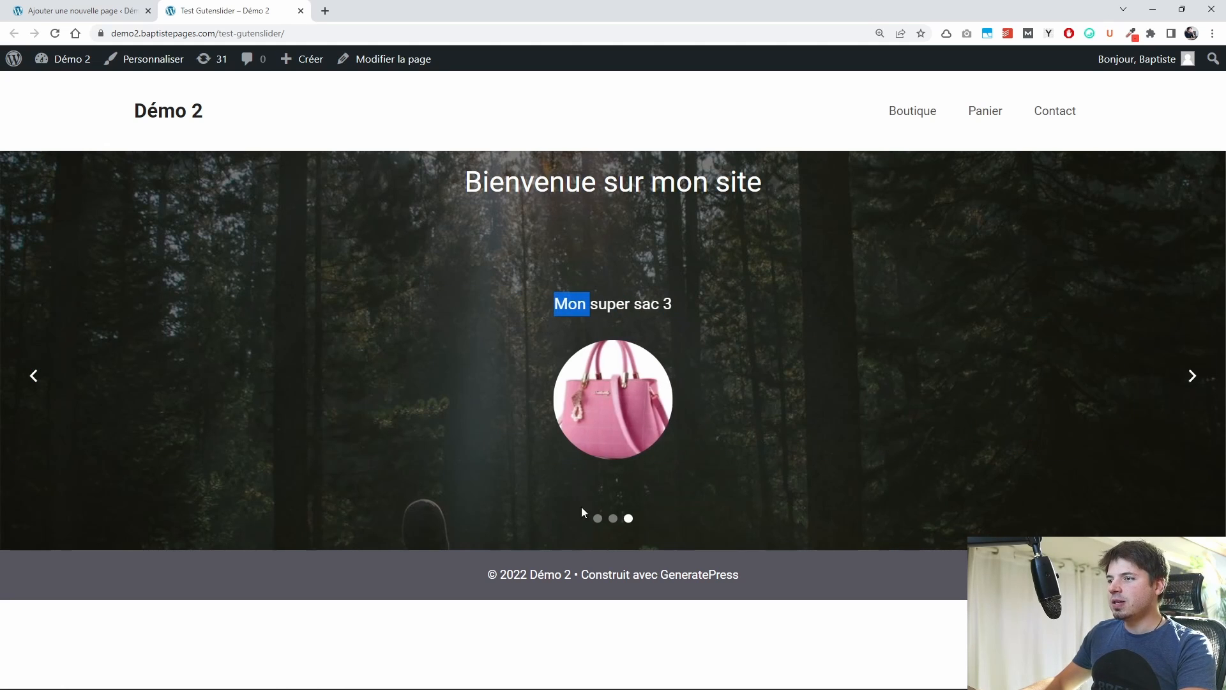
pyautogui.click(598, 519)
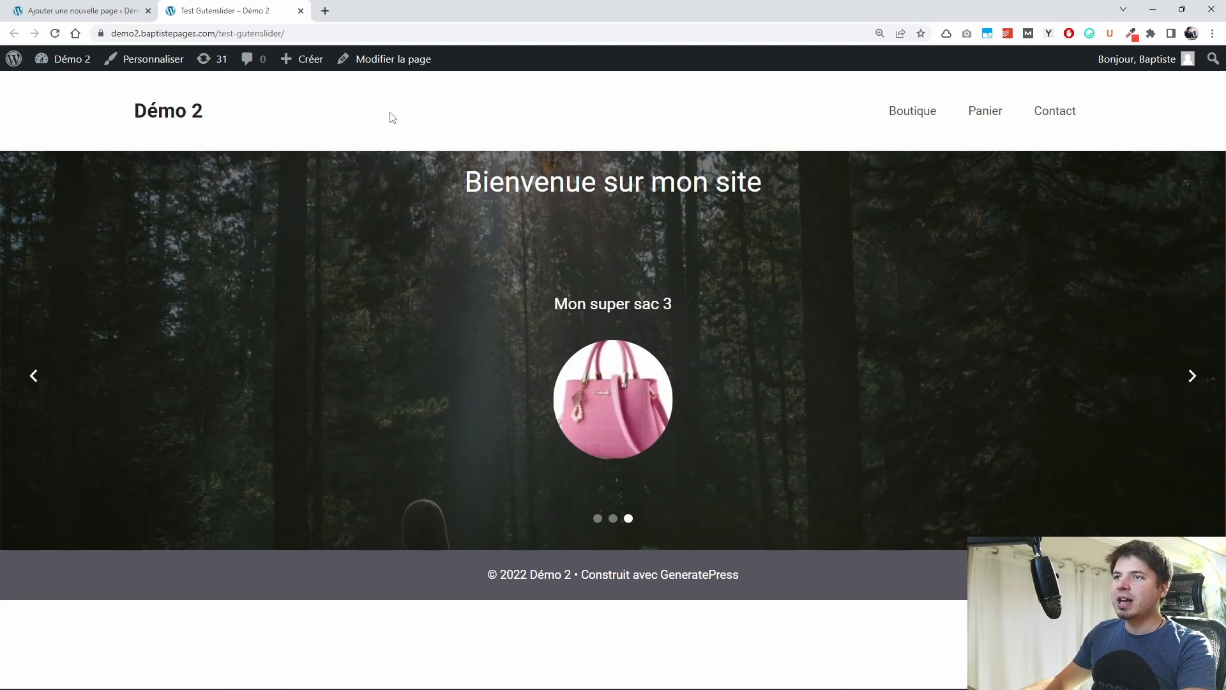
# Step: Return to the page editor, select the Gutenslider block and set its desktop minimum slider height to 250 px
pyautogui.click(105, 16)
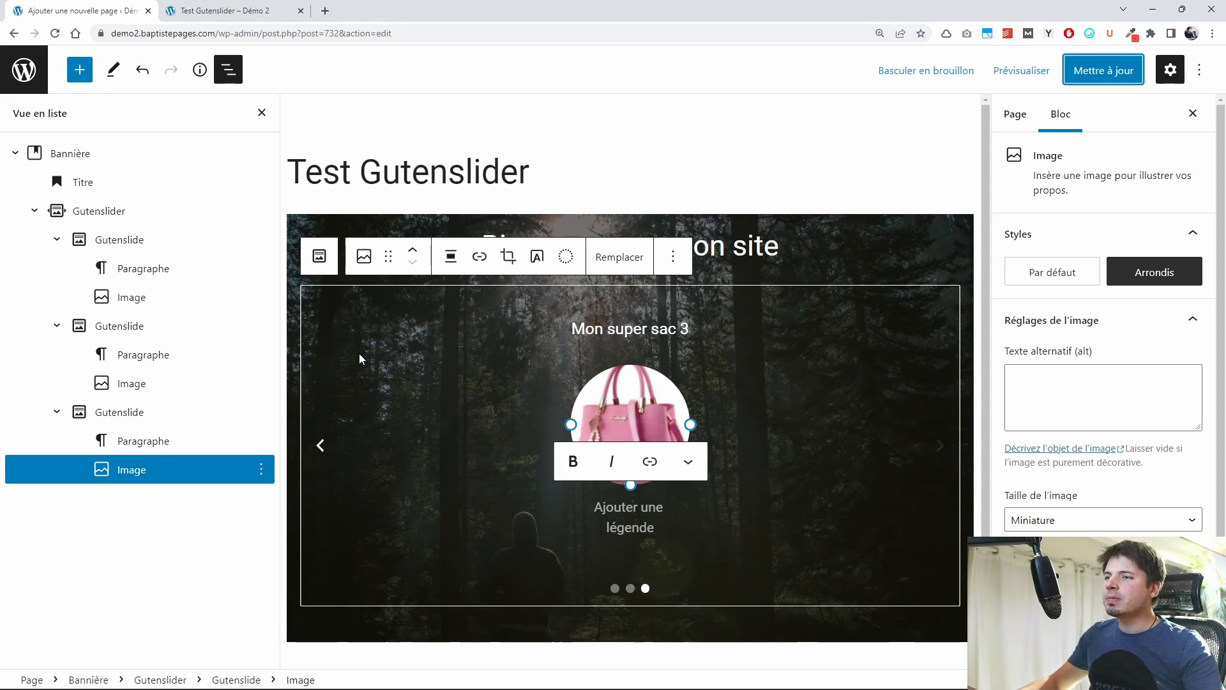
pyautogui.click(101, 211)
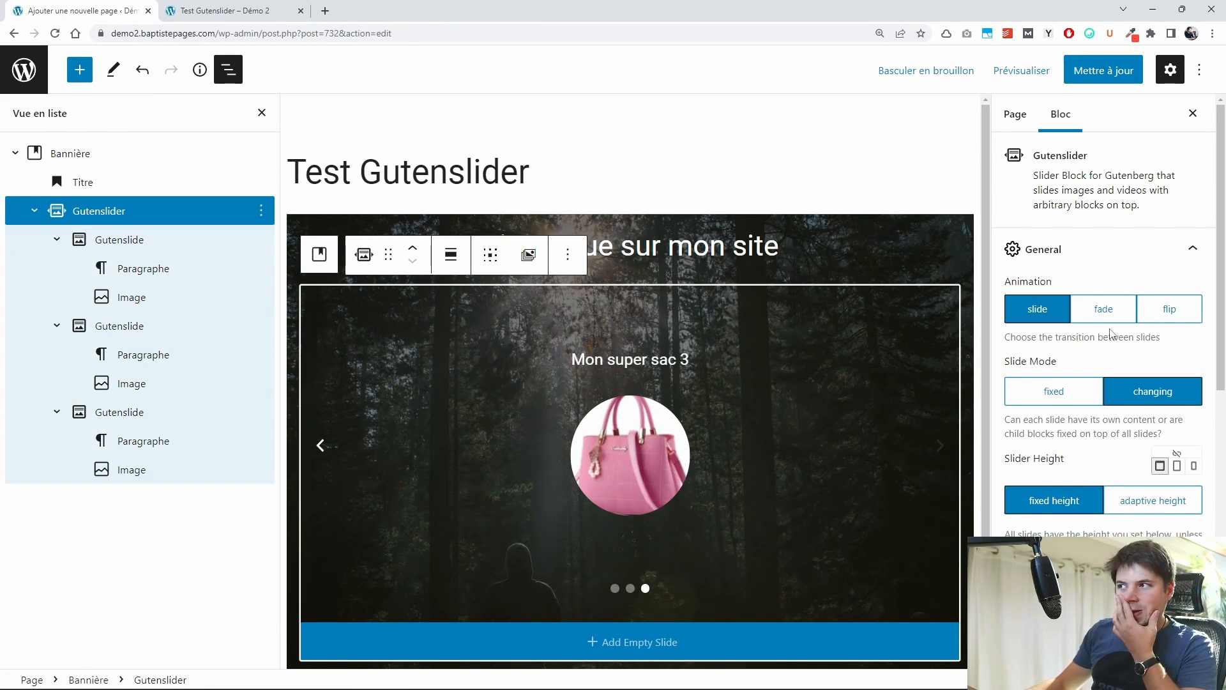
pyautogui.scroll(-5, 1107, 343)
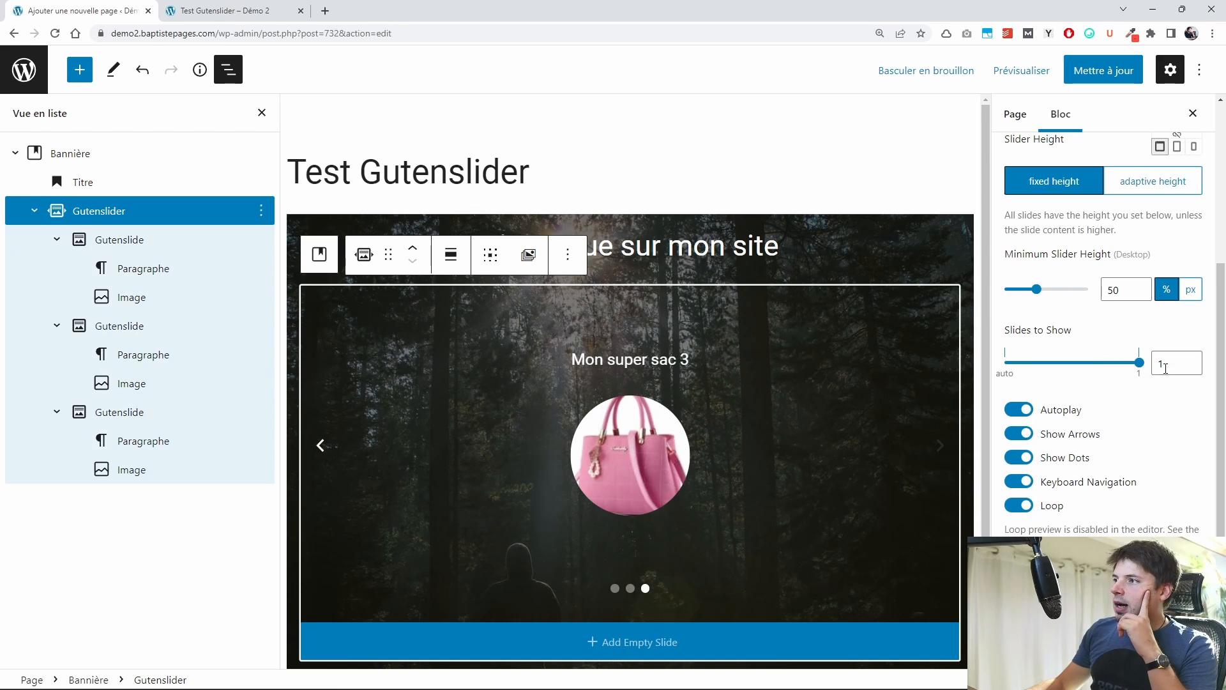
pyautogui.scroll(-1, 1124, 374)
pyautogui.scroll(1, 1112, 342)
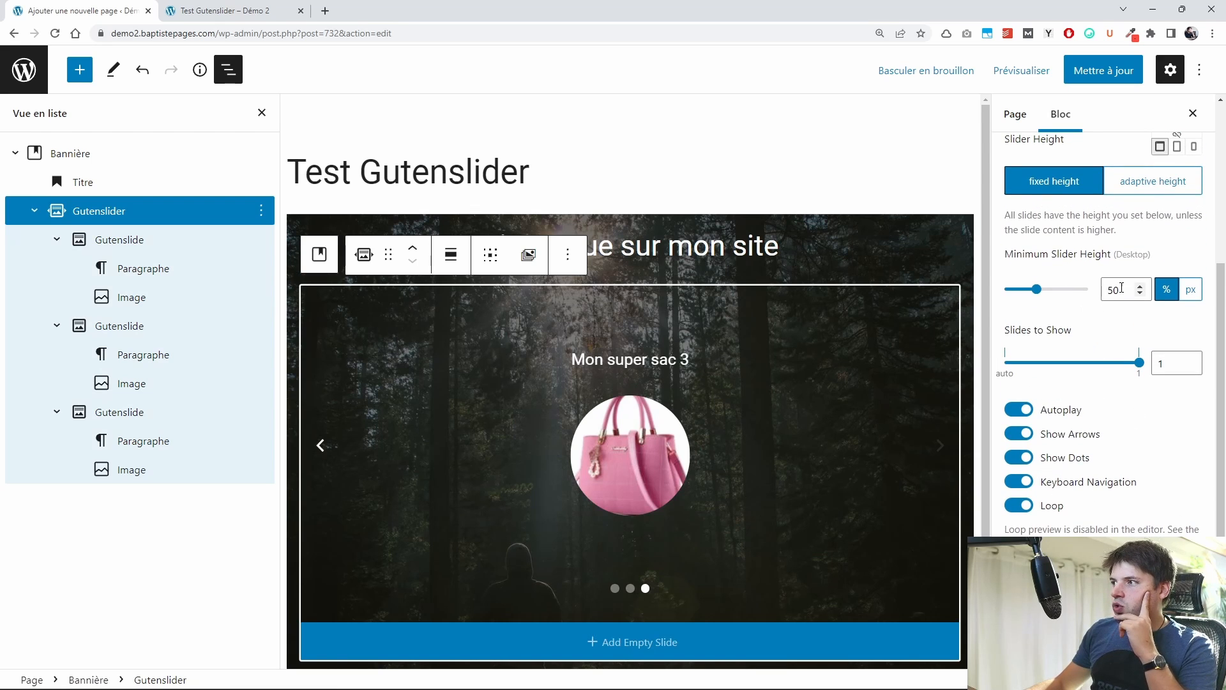
pyautogui.moveTo(1038, 289); pyautogui.dragTo(1006, 292)
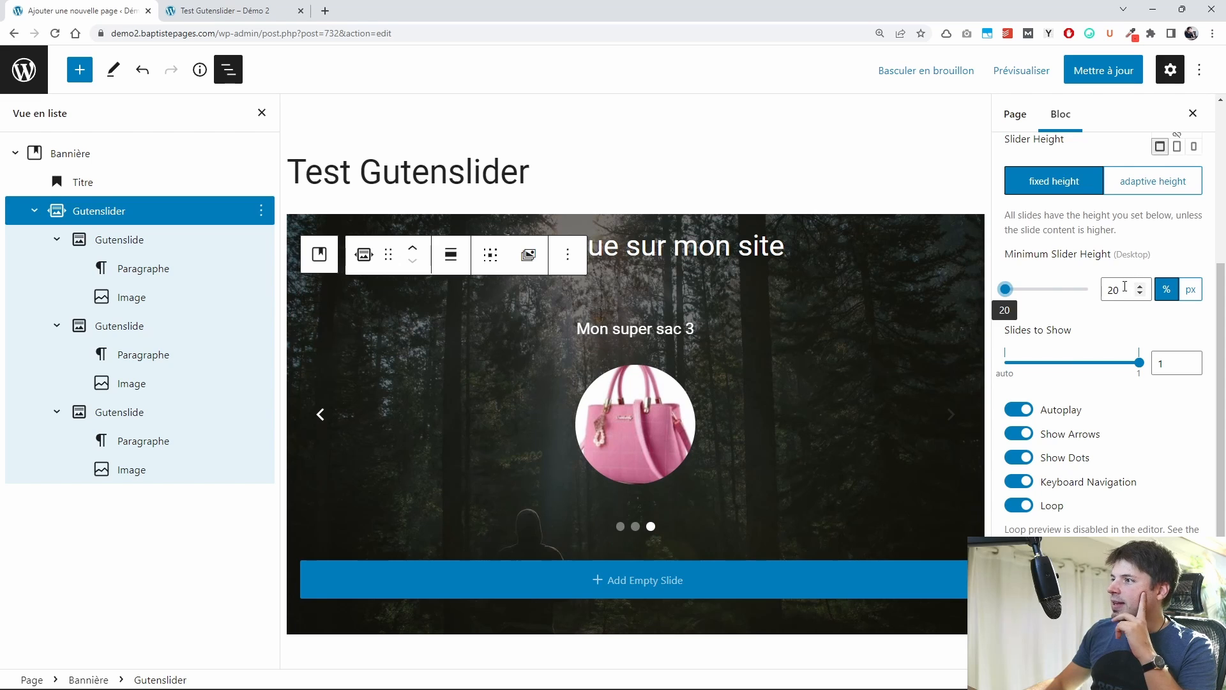
pyautogui.click(1191, 290)
pyautogui.moveTo(1130, 290); pyautogui.dragTo(1100, 293)
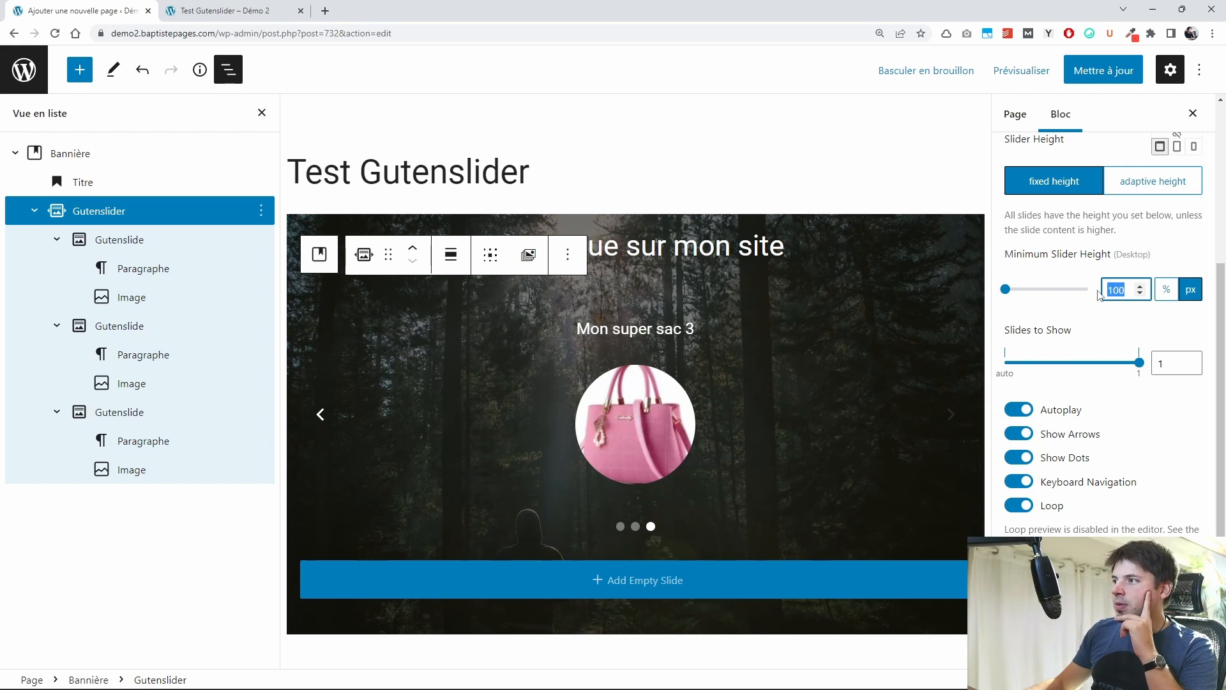
pyautogui.write('200')
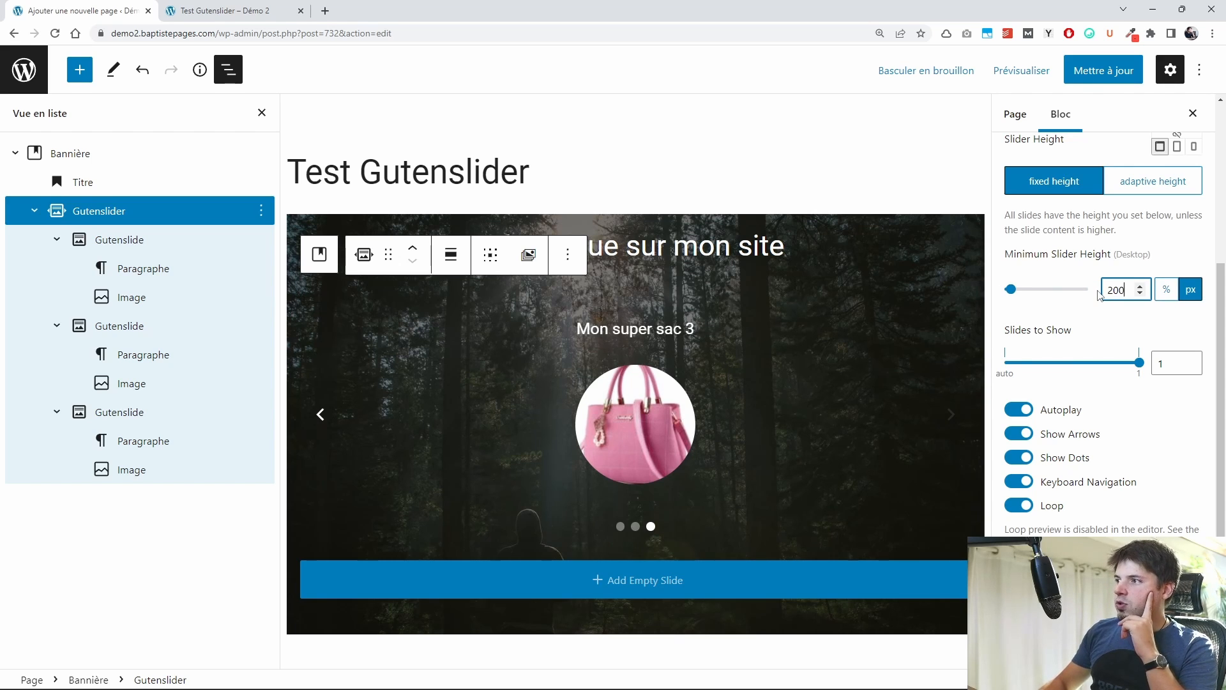
pyautogui.moveTo(1011, 291); pyautogui.dragTo(1021, 294)
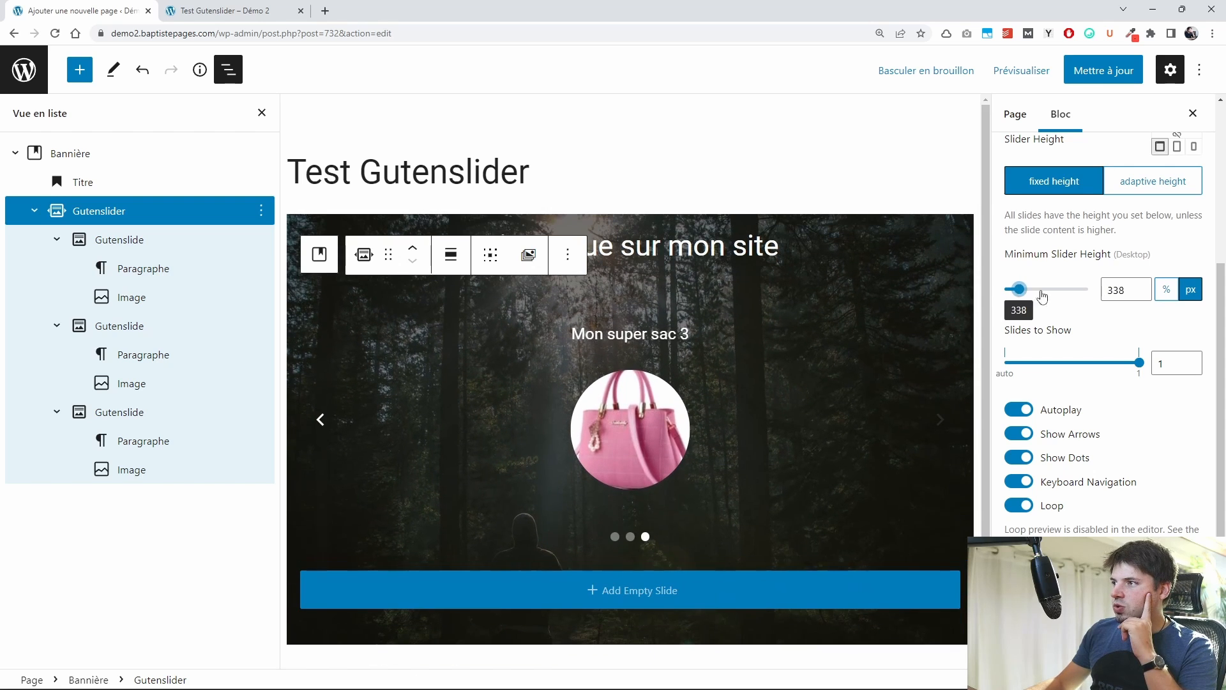
pyautogui.doubleClick(1130, 291)
pyautogui.write('250')
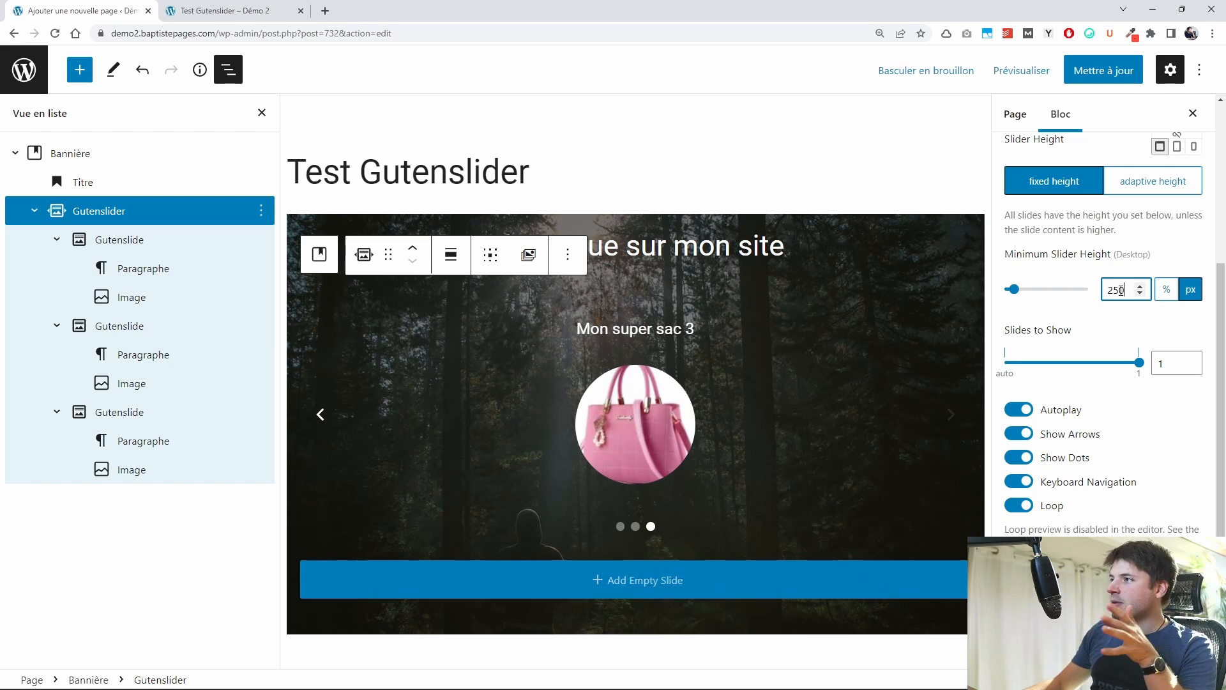
# Step: Turn off the slider's "Show Arrows" and "Keyboard Navigation" options
pyautogui.scroll(-3, 1100, 281)
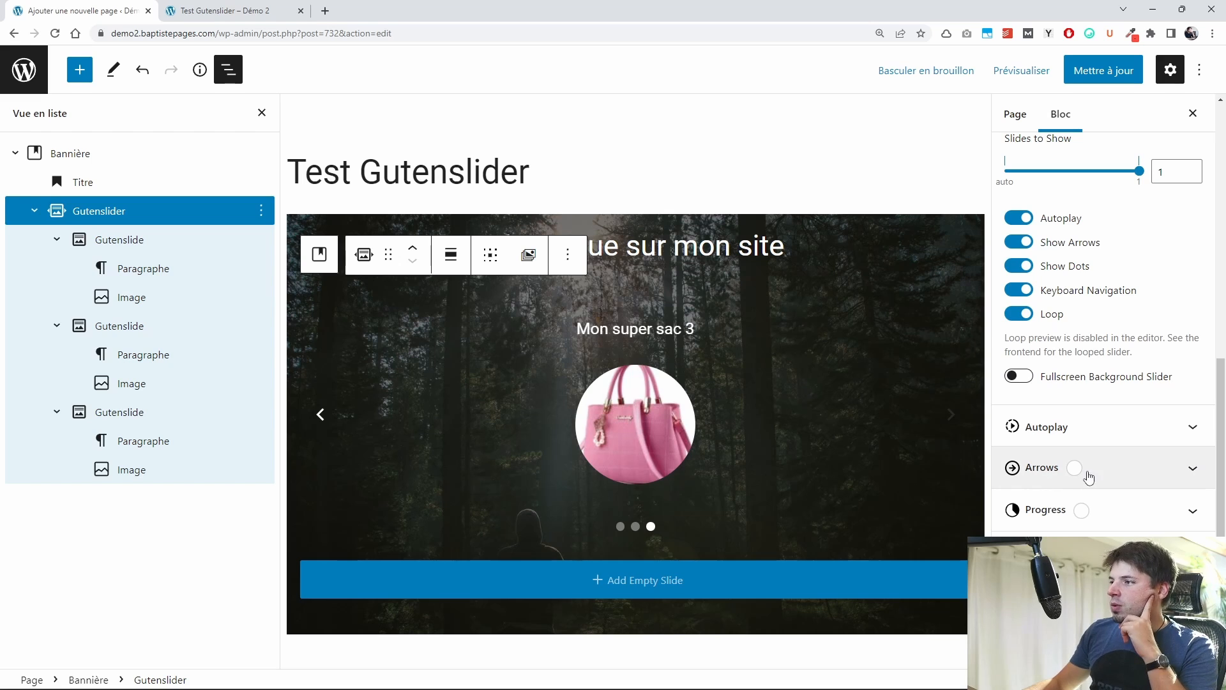
pyautogui.scroll(2, 1085, 418)
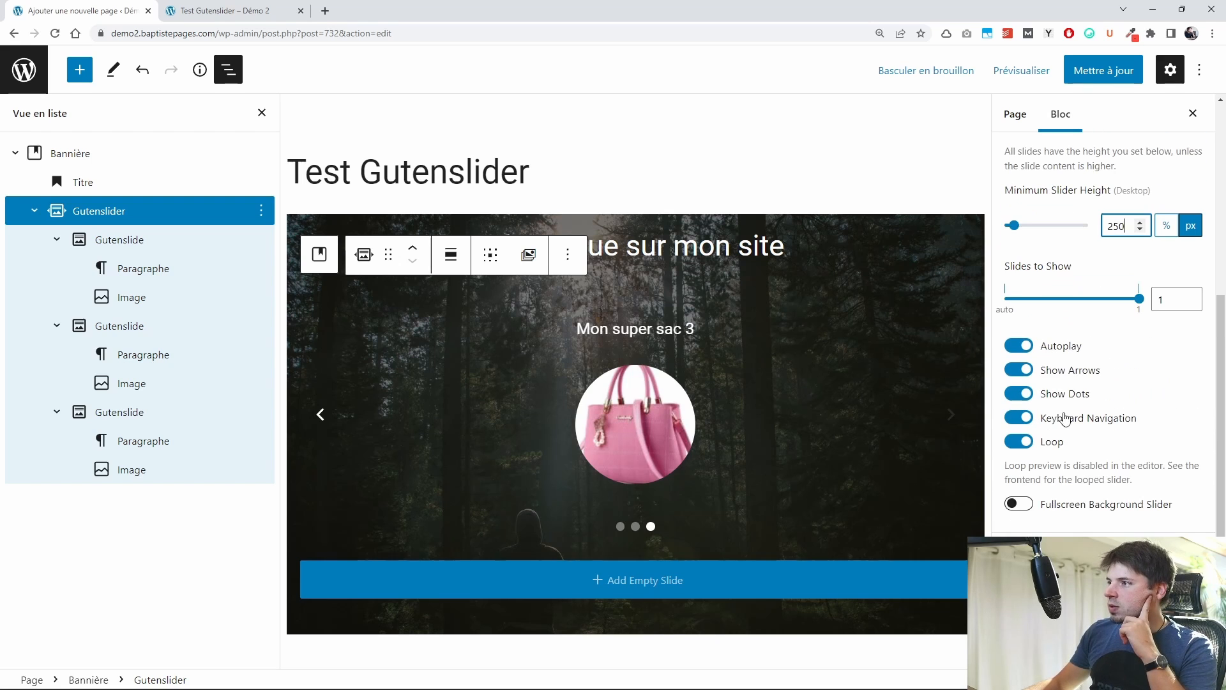
pyautogui.click(1020, 370)
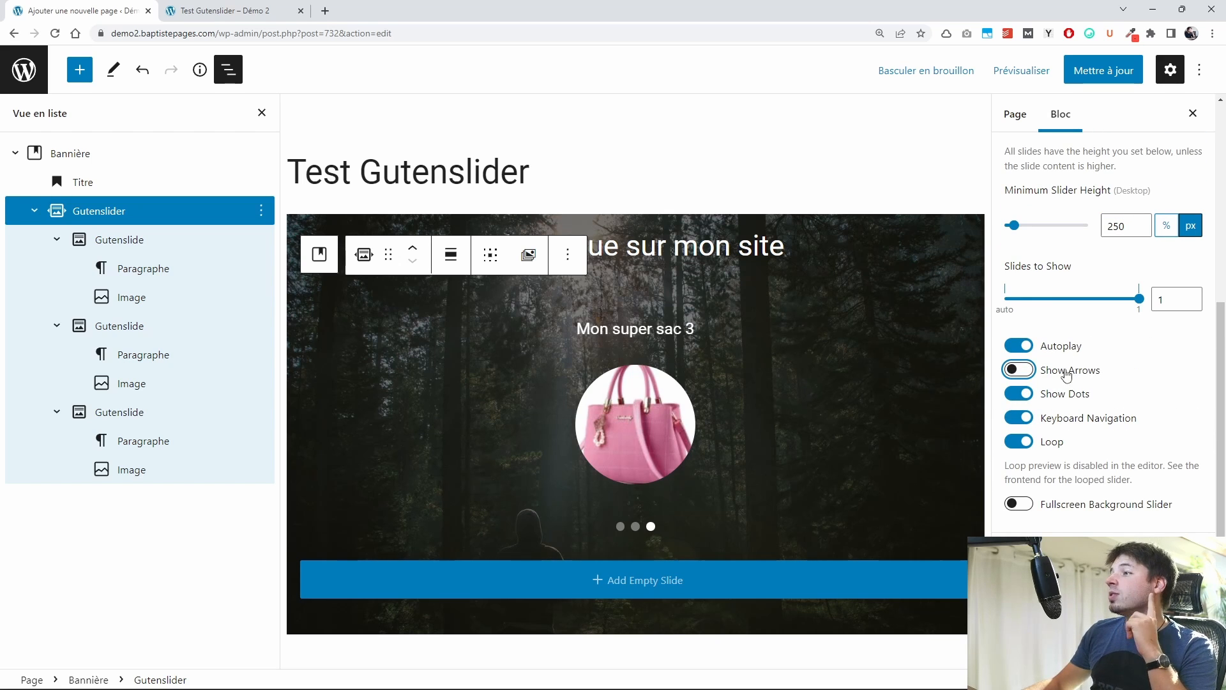
pyautogui.hotkey('ctrl', 's')
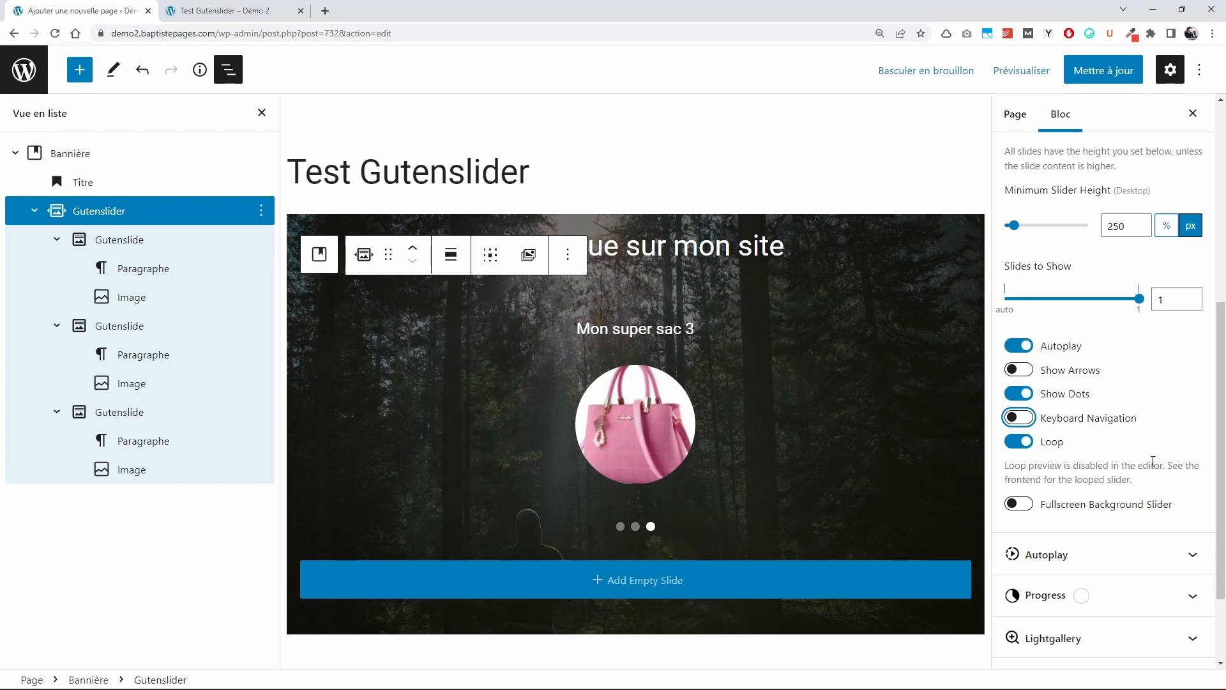
# Step: Set the slider's padding to 20 px for both "Top + Bottom" and "Left + Right"
pyautogui.scroll(-2, 1056, 480)
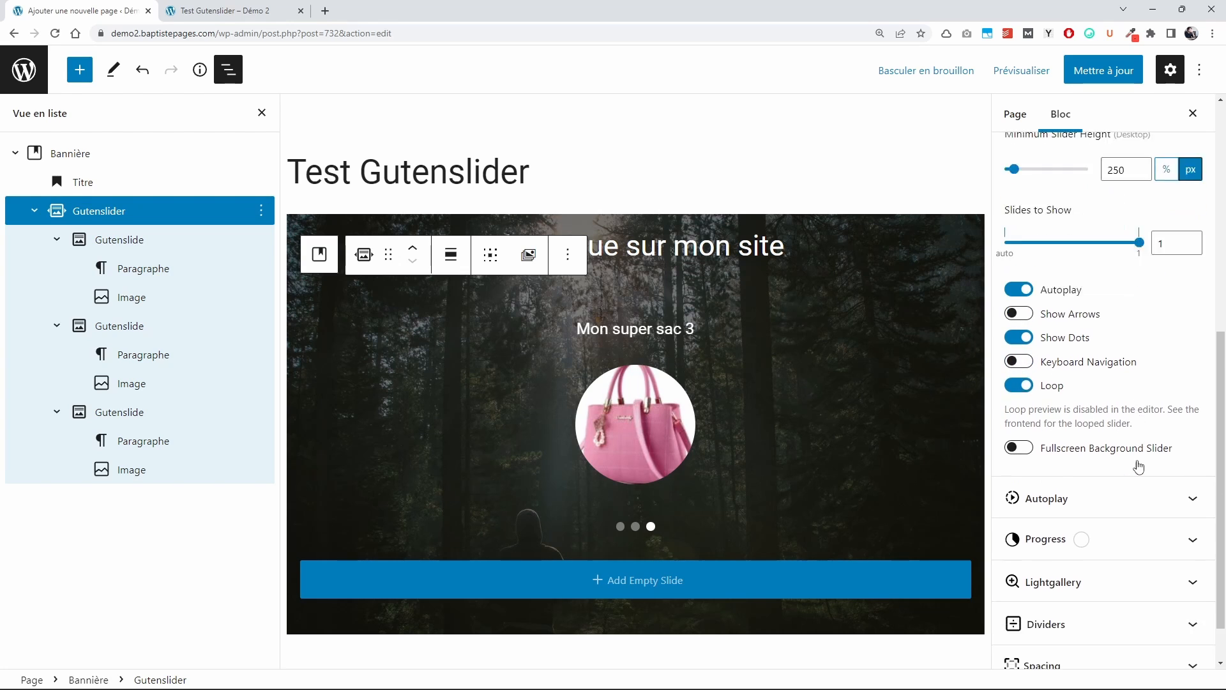
pyautogui.click(1095, 606)
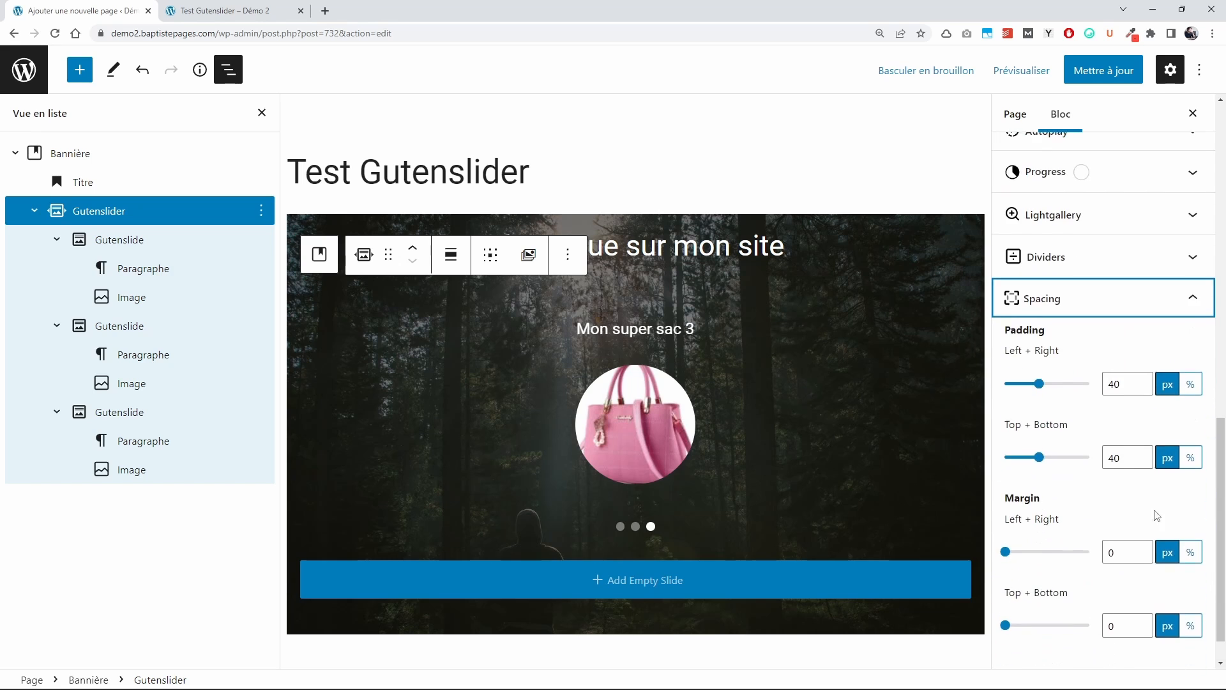
pyautogui.moveTo(1040, 455)
pyautogui.mouseDown()
pyautogui.moveTo(952, 459)
pyautogui.moveTo(1025, 467)
pyautogui.mouseUp()
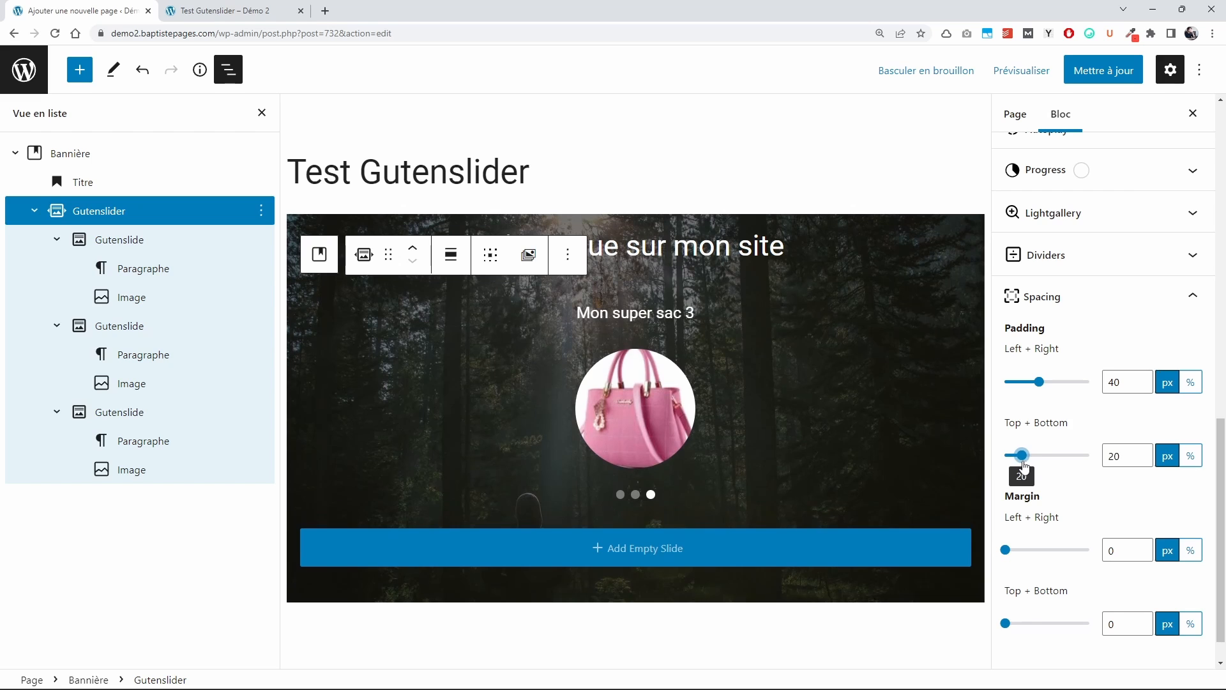
pyautogui.moveTo(1039, 381); pyautogui.dragTo(1025, 391)
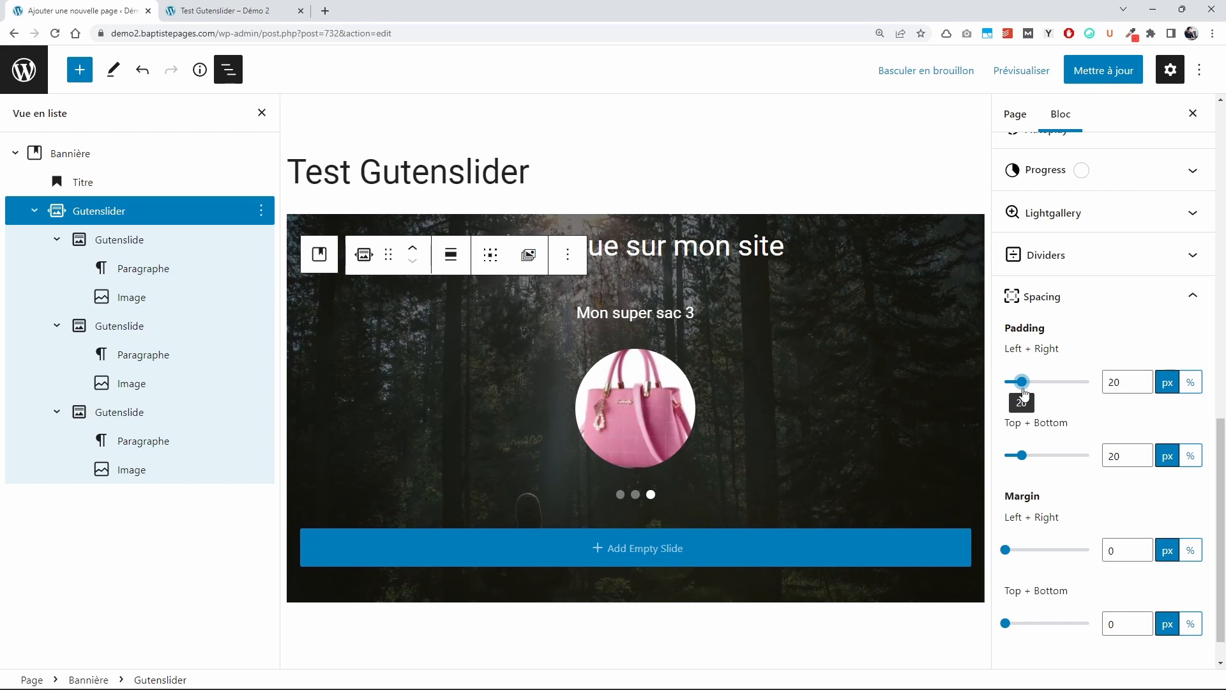
# Step: Update the page and check the slider's compactness and navigation dots on the reloaded published page
pyautogui.scroll(15, 1073, 408)
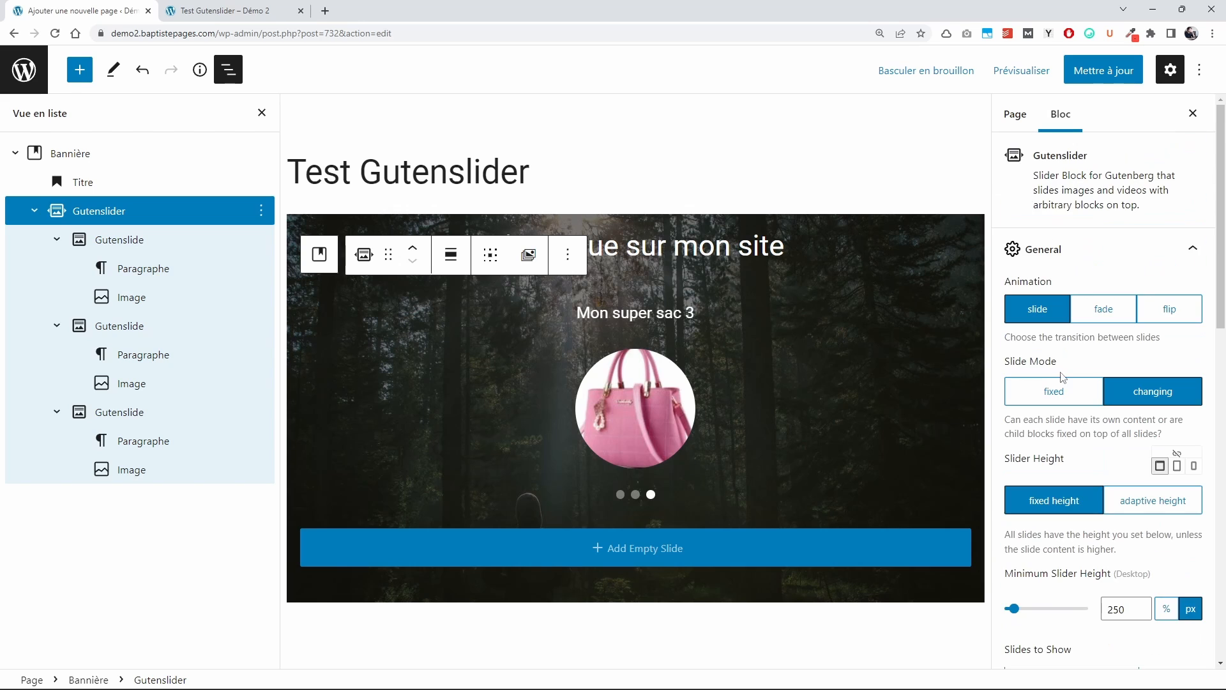
pyautogui.tripleClick(1086, 431)
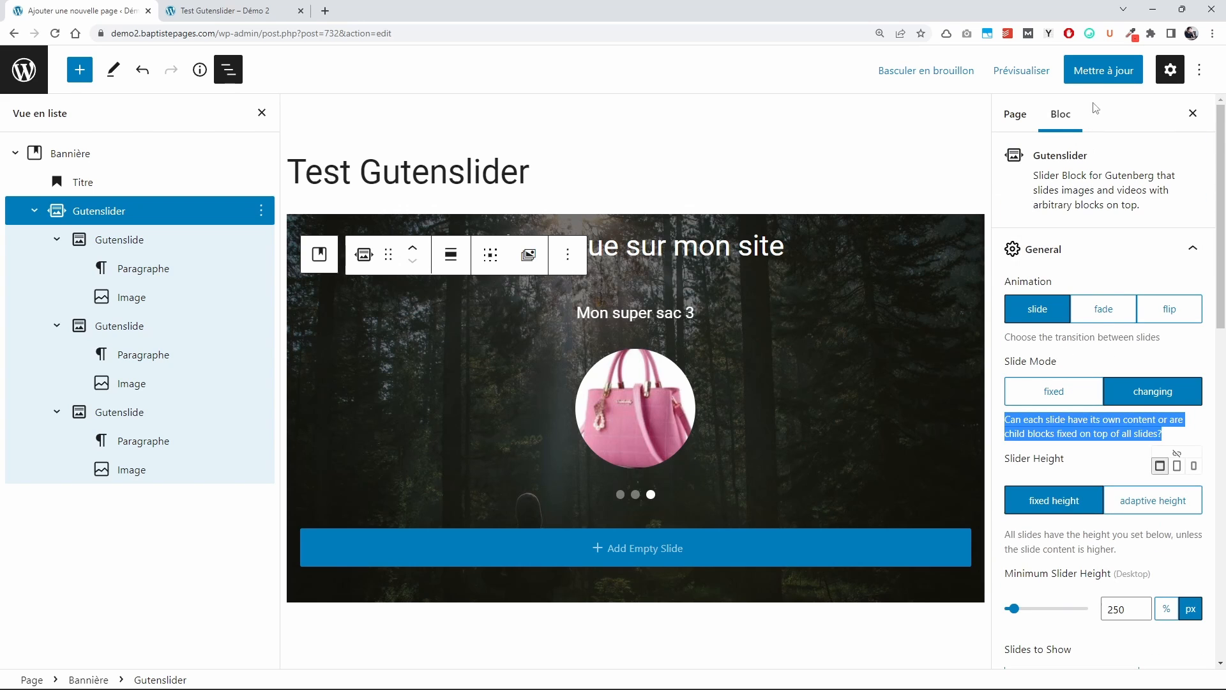
pyautogui.click(1103, 71)
pyautogui.click(275, 8)
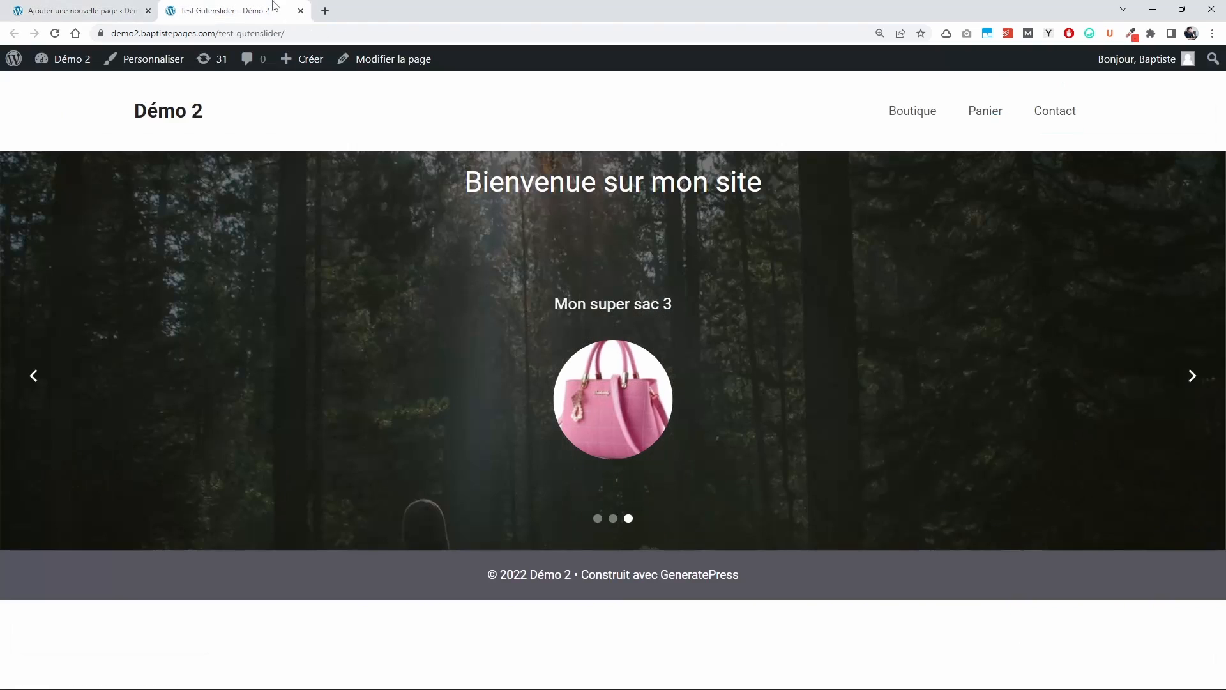
pyautogui.click(55, 33)
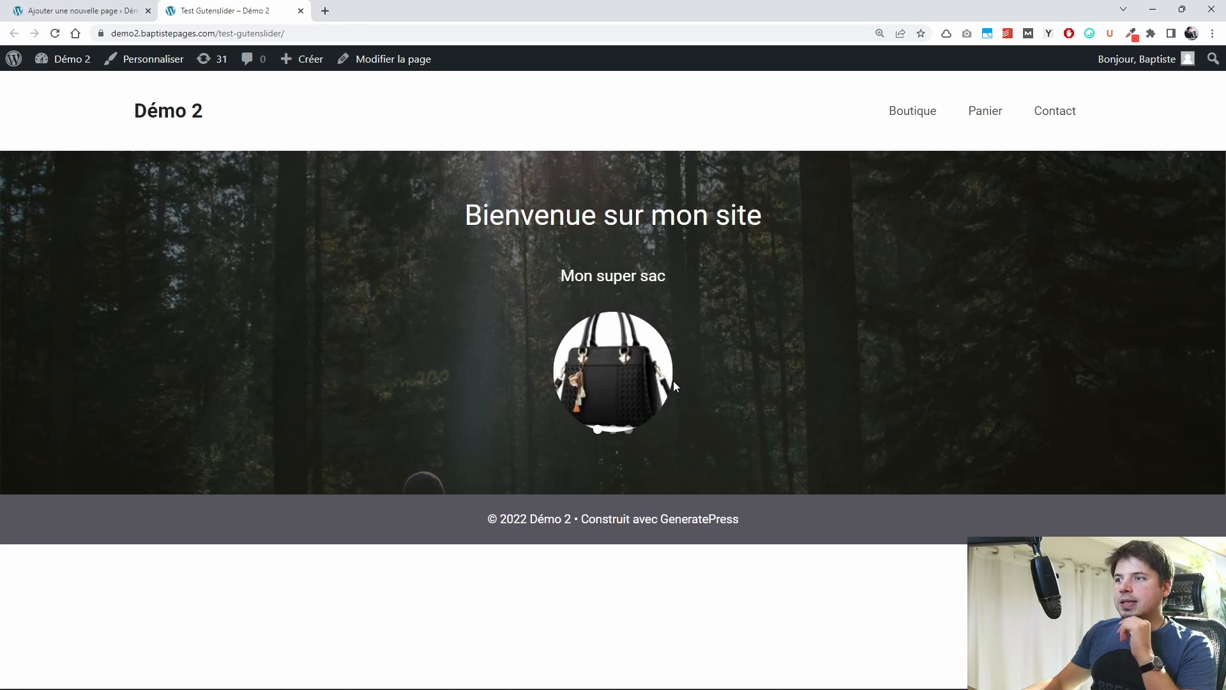
pyautogui.moveTo(641, 401); pyautogui.dragTo(498, 375)
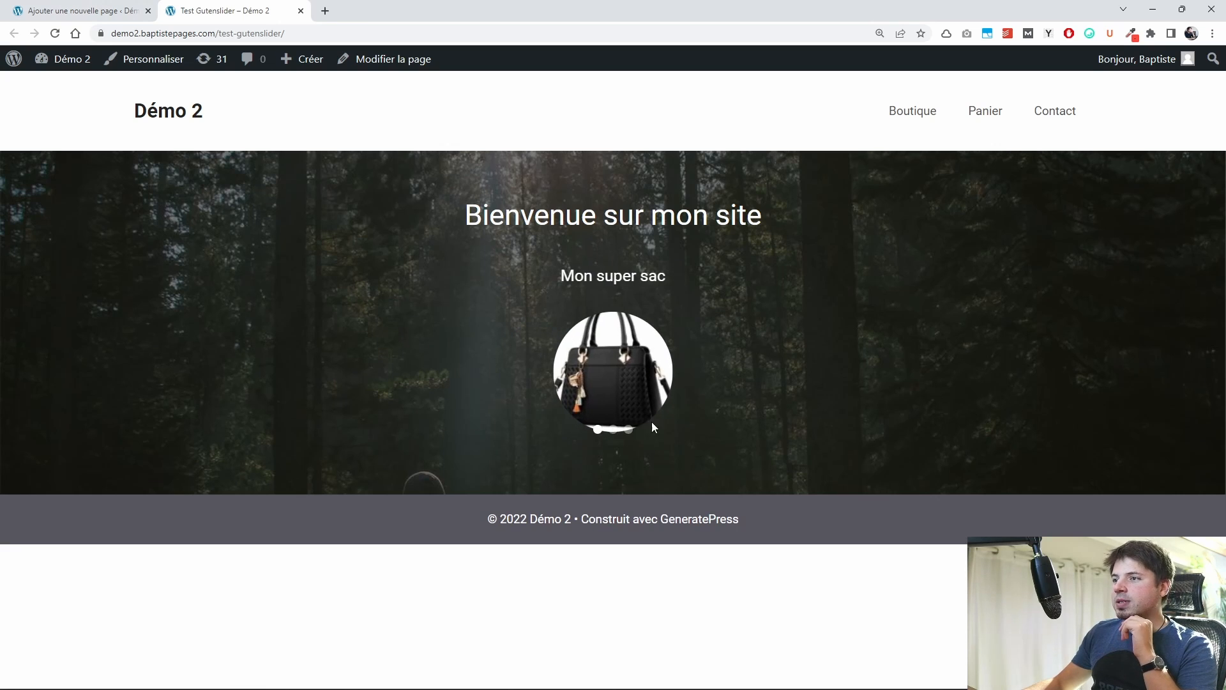
pyautogui.click(614, 431)
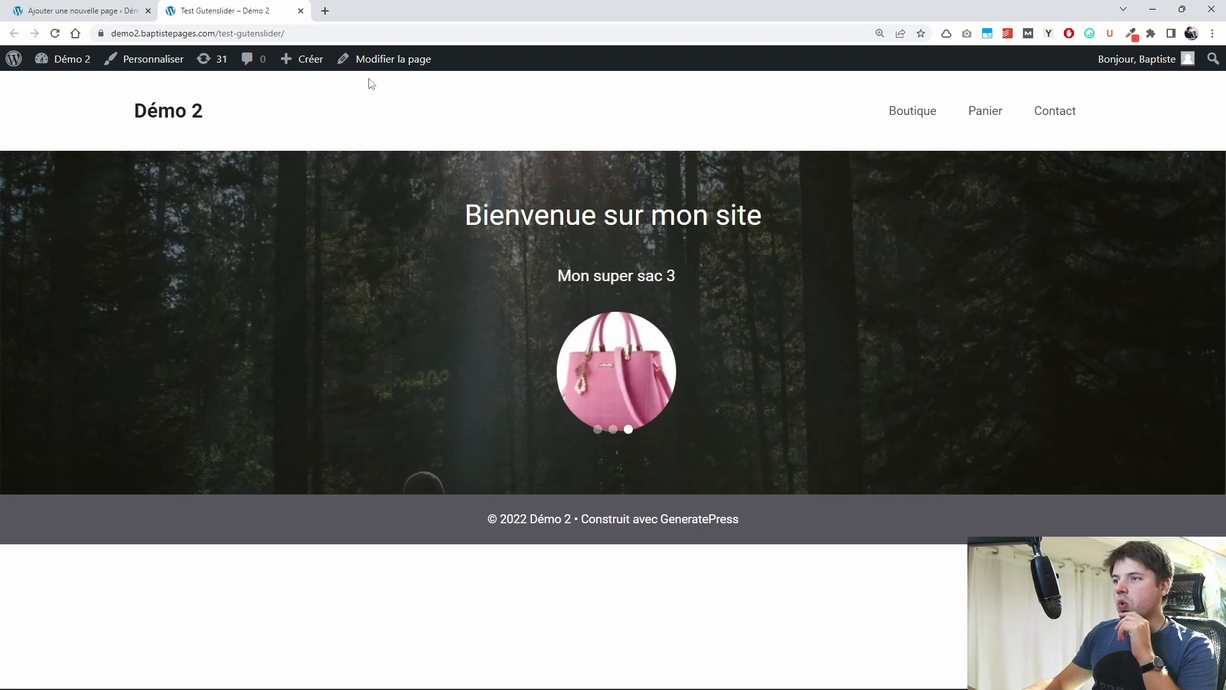
# Step: Return to the page editor and set the slider's "Top + Bottom" padding to 40 px
pyautogui.click(80, 10)
pyautogui.scroll(-6, 1055, 534)
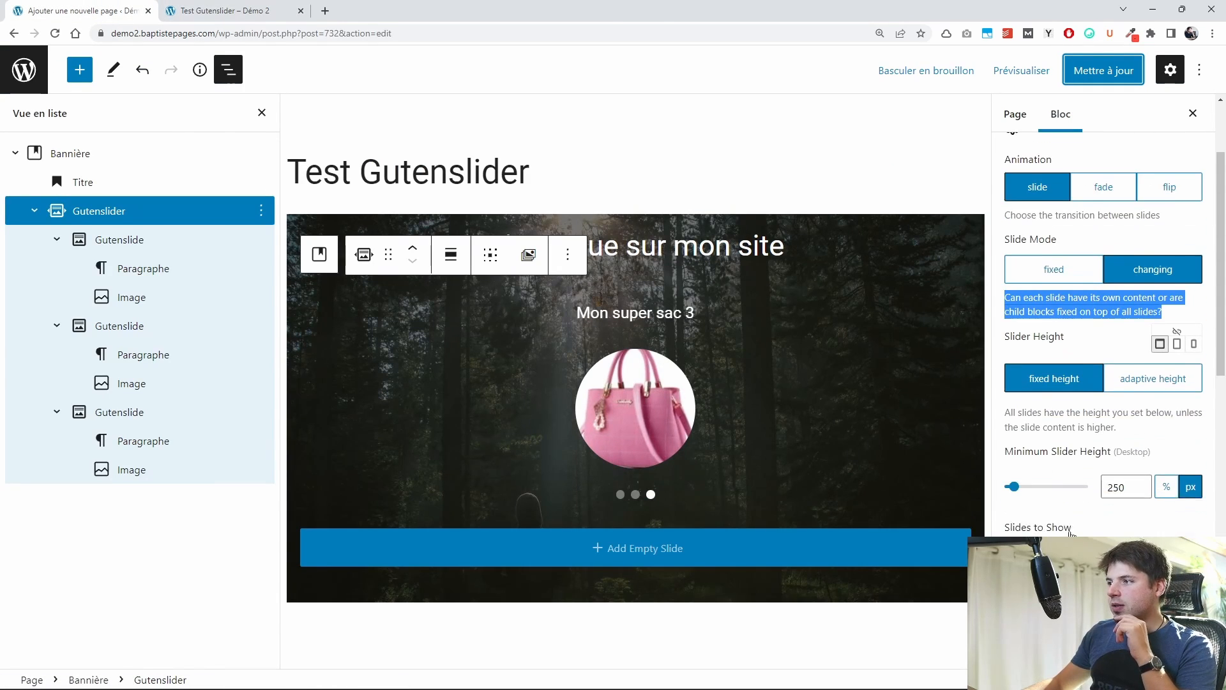
pyautogui.scroll(-6, 1057, 530)
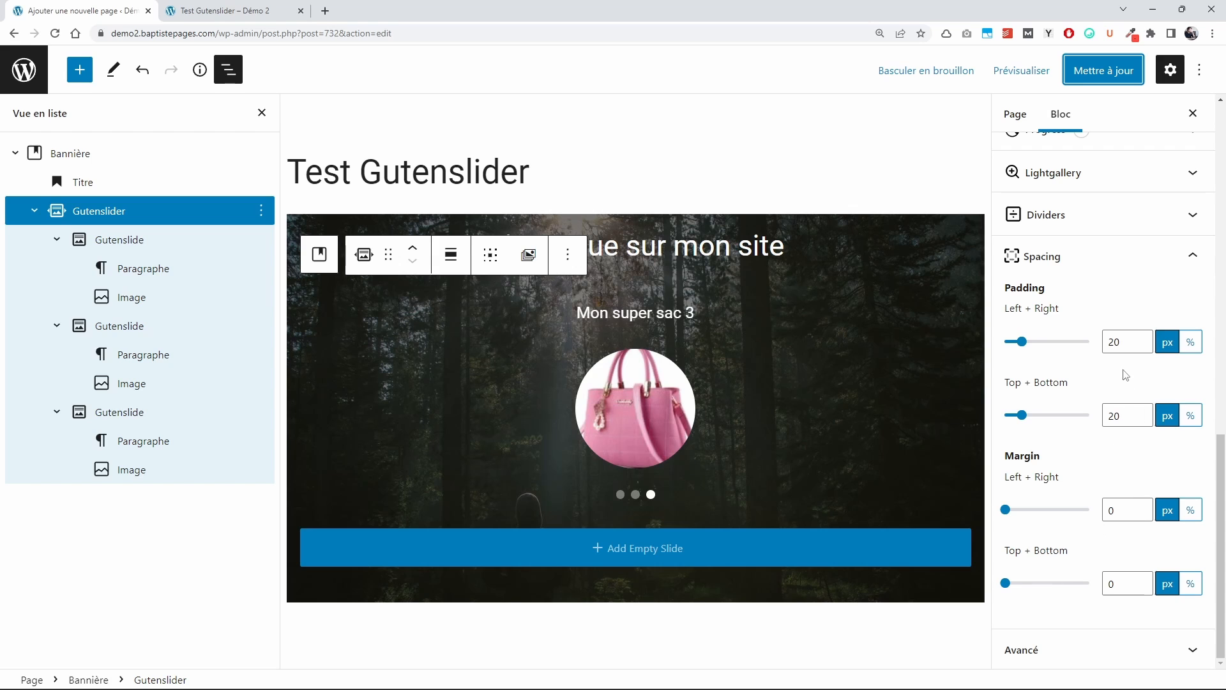
pyautogui.moveTo(1128, 413); pyautogui.dragTo(1099, 416)
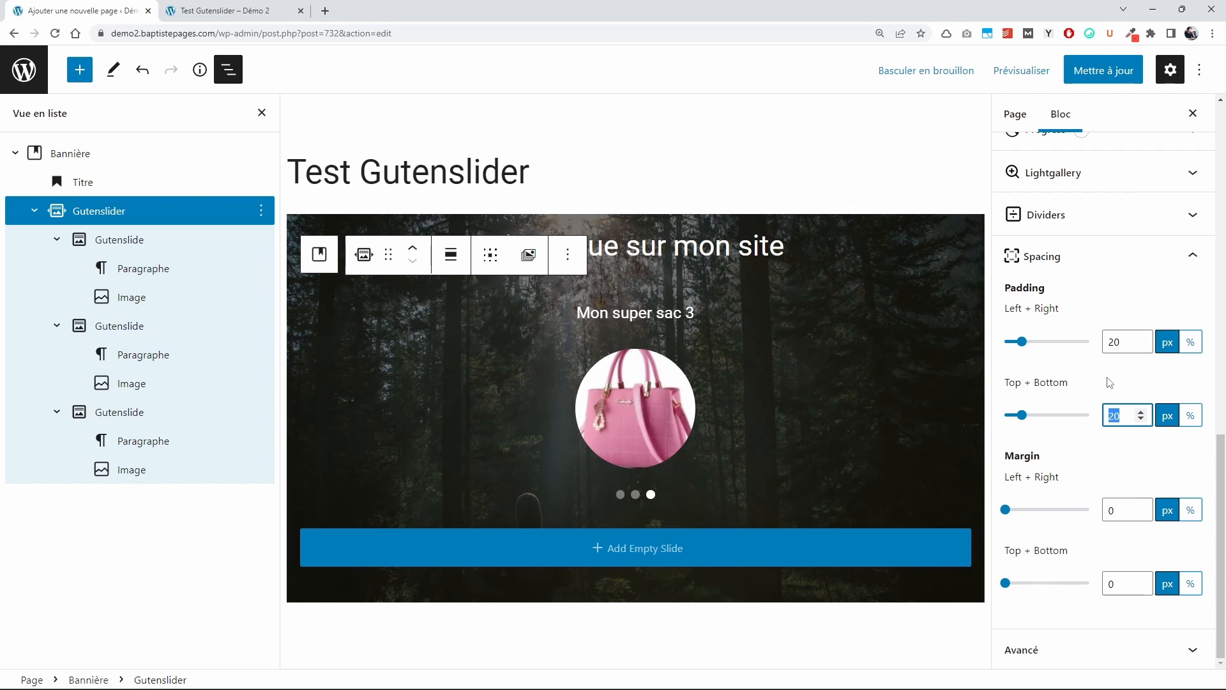
pyautogui.write('40')
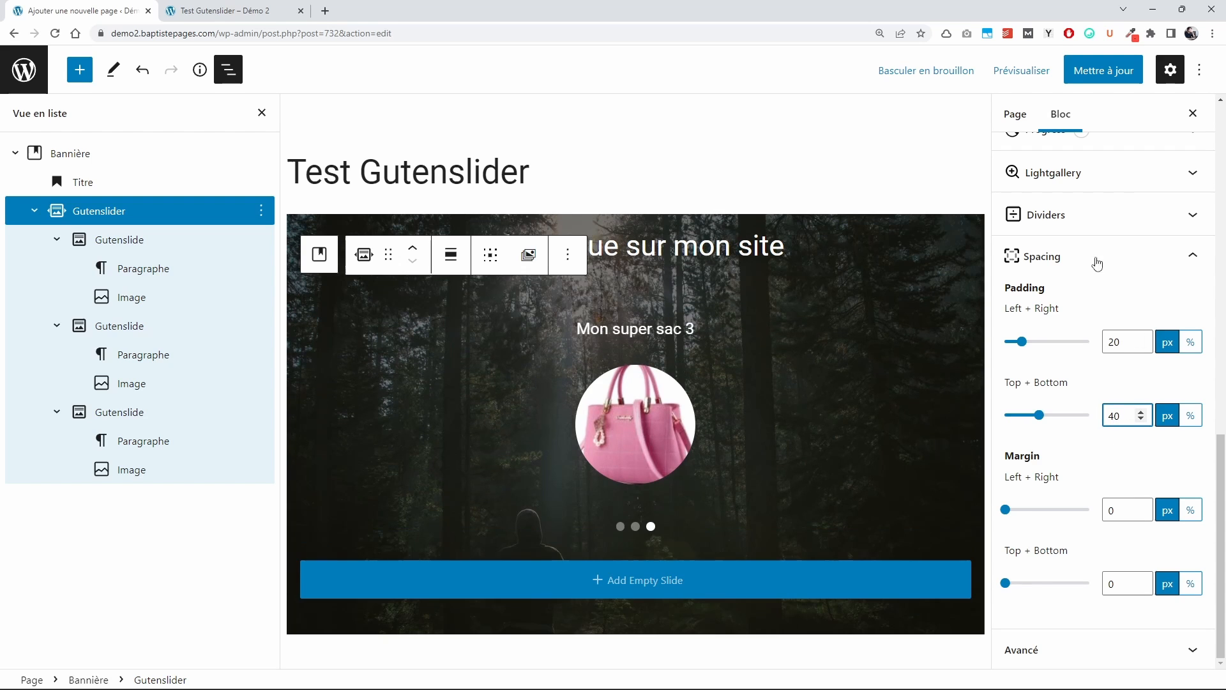
# Step: Update the page and reload its published version in the other browser tab
pyautogui.click(1103, 71)
pyautogui.click(269, 10)
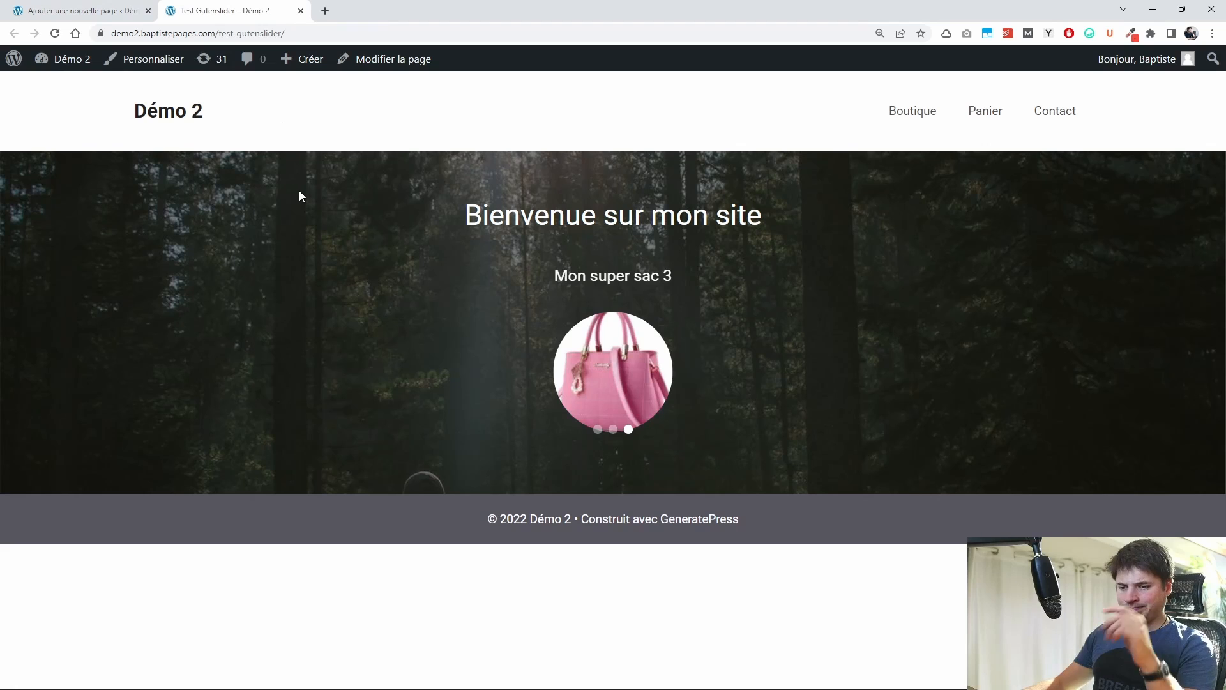
pyautogui.press('F5')
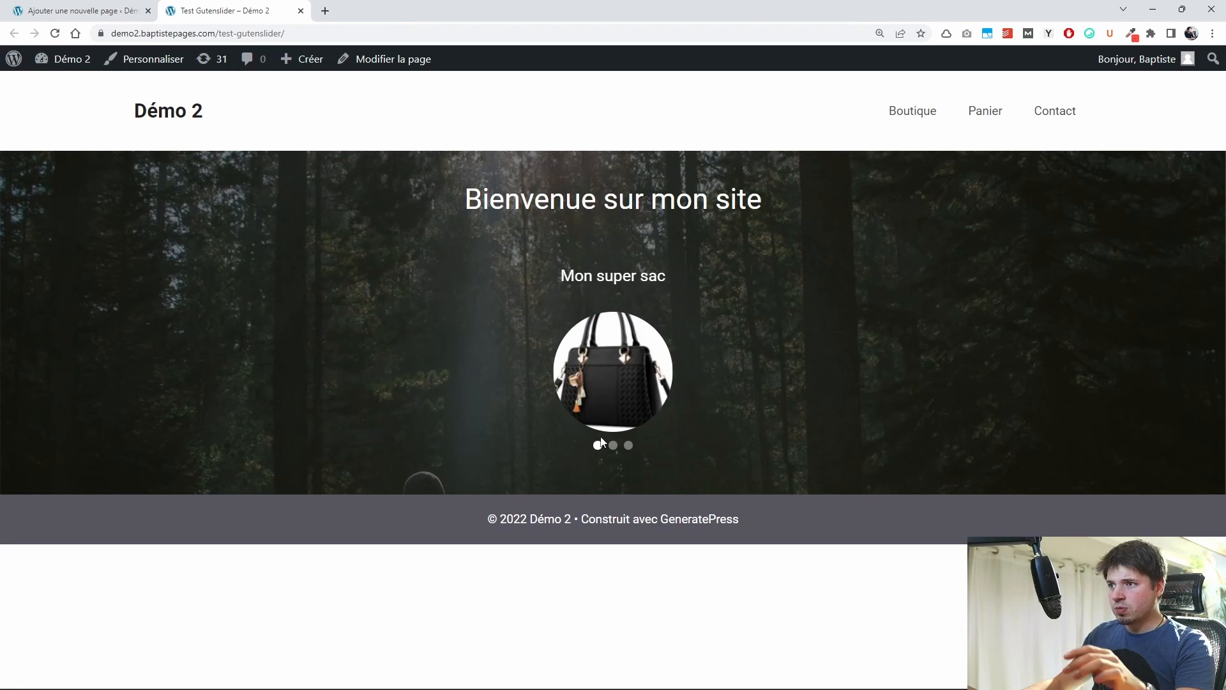
# Step: Test the slider's navigation dots on the published page and compare the banner's spacing with the page editor
pyautogui.click(613, 445)
pyautogui.click(628, 446)
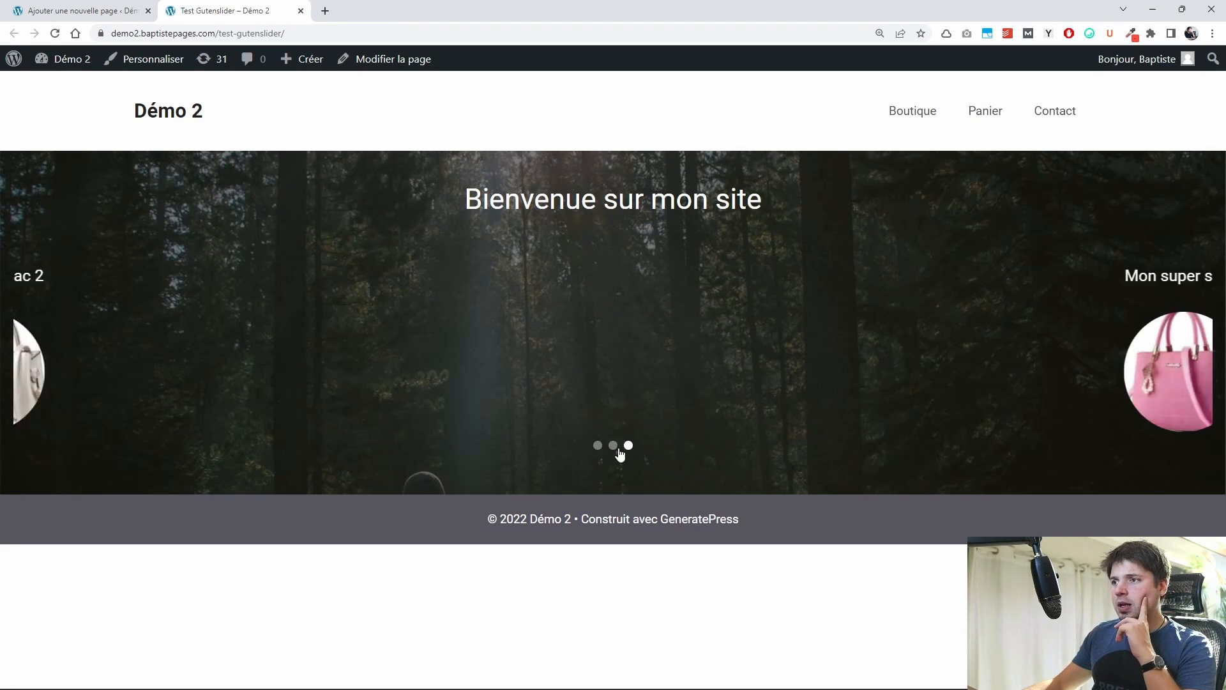
pyautogui.click(598, 446)
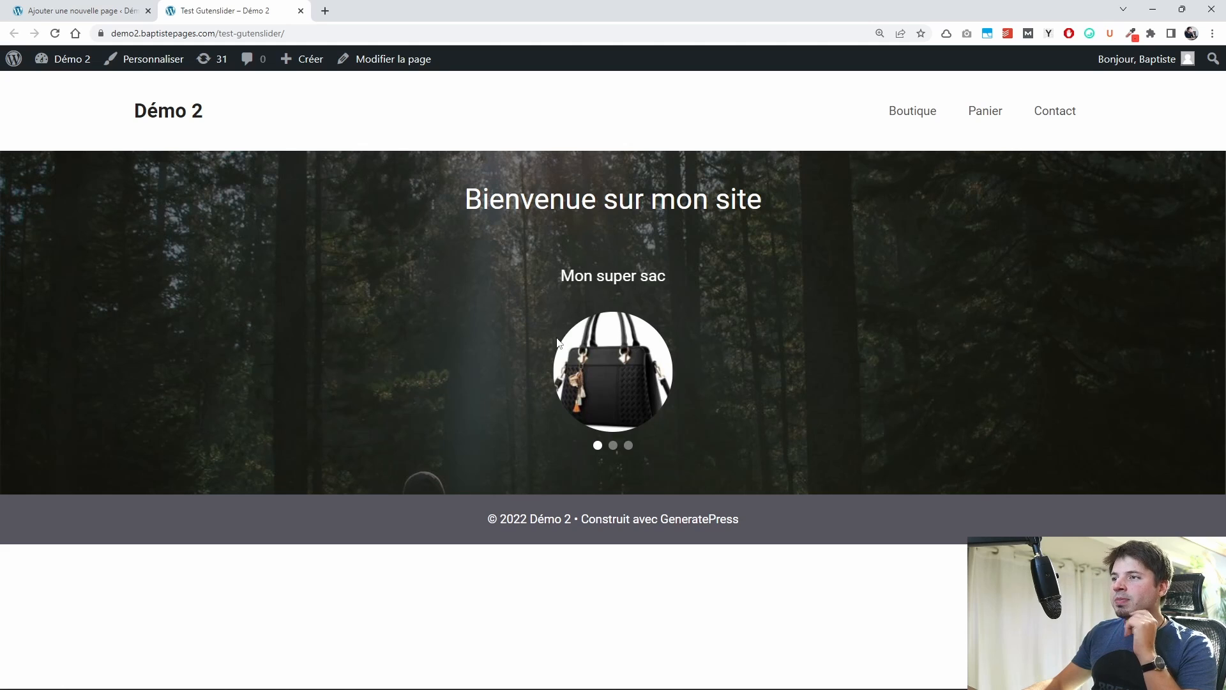
pyautogui.click(83, 11)
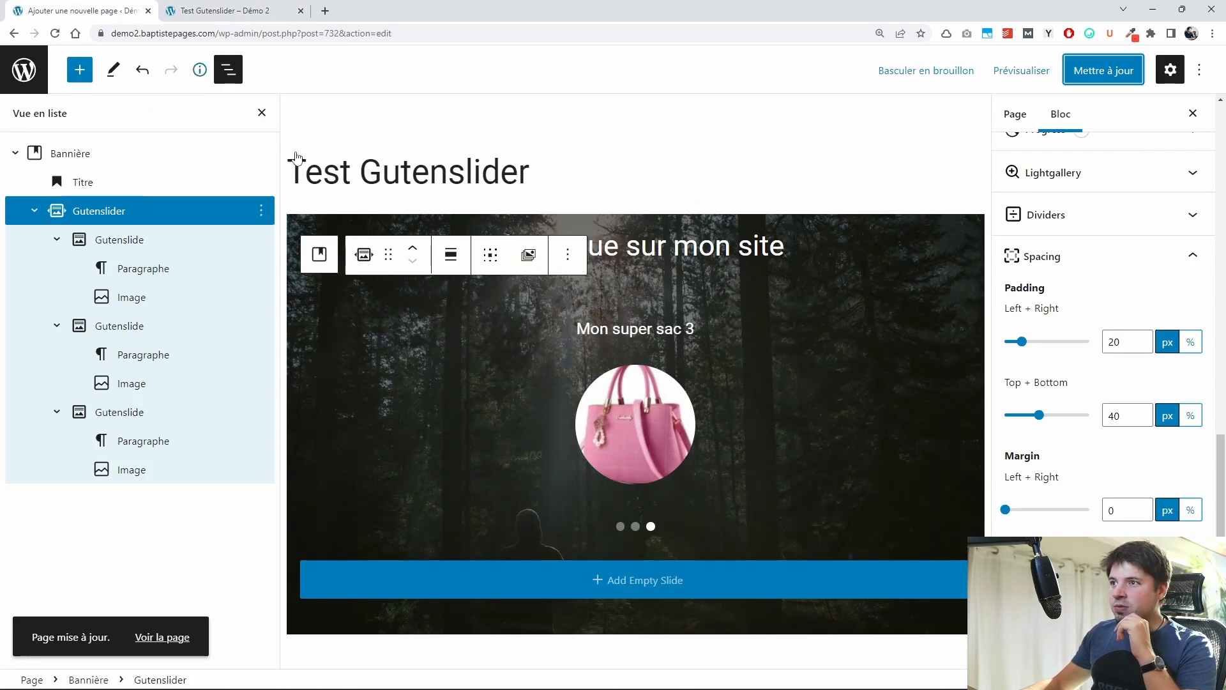
pyautogui.click(655, 321)
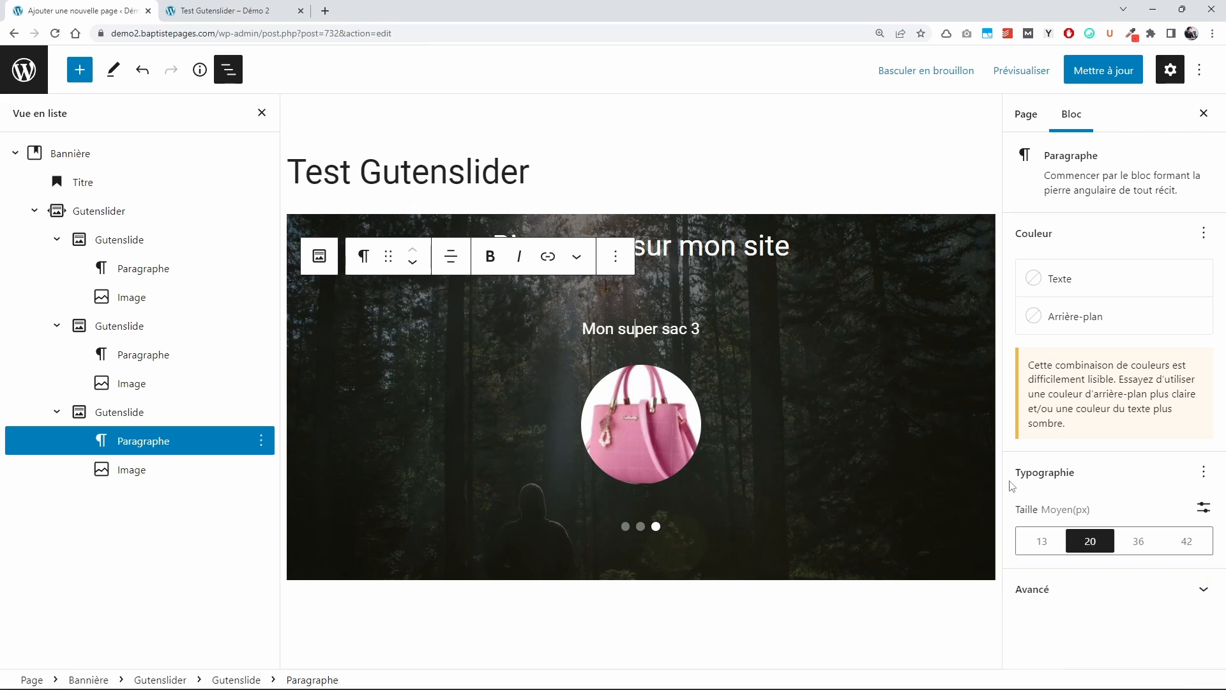
pyautogui.click(285, 8)
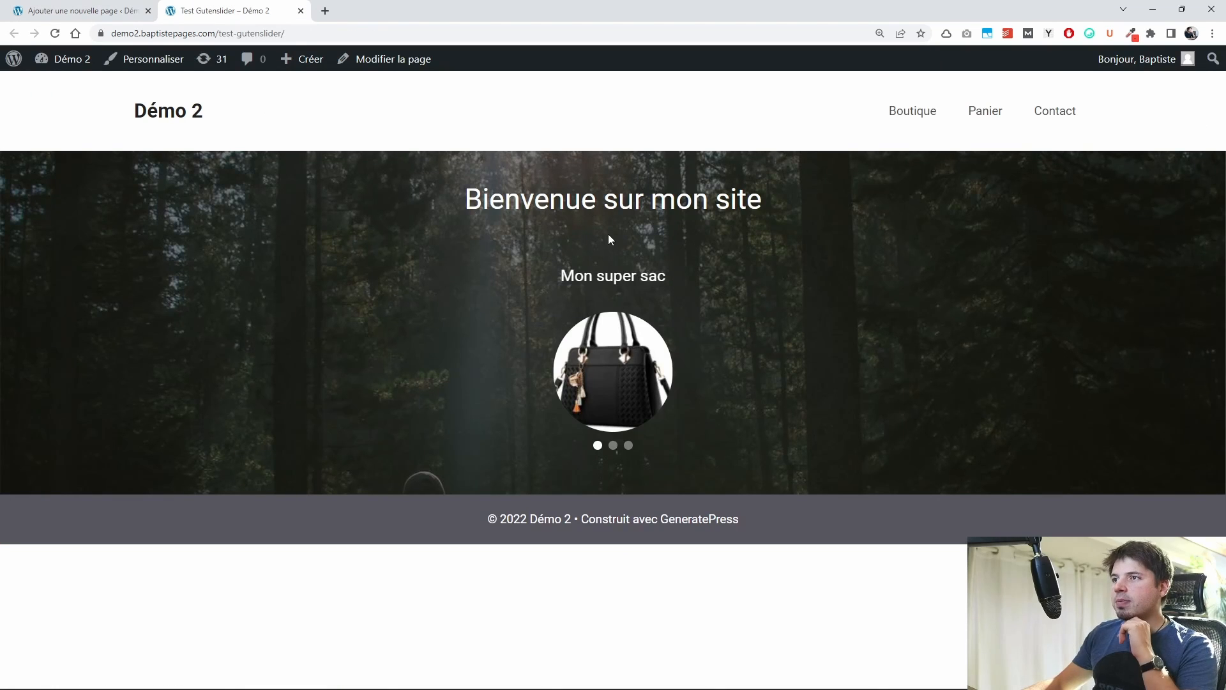
pyautogui.click(134, 6)
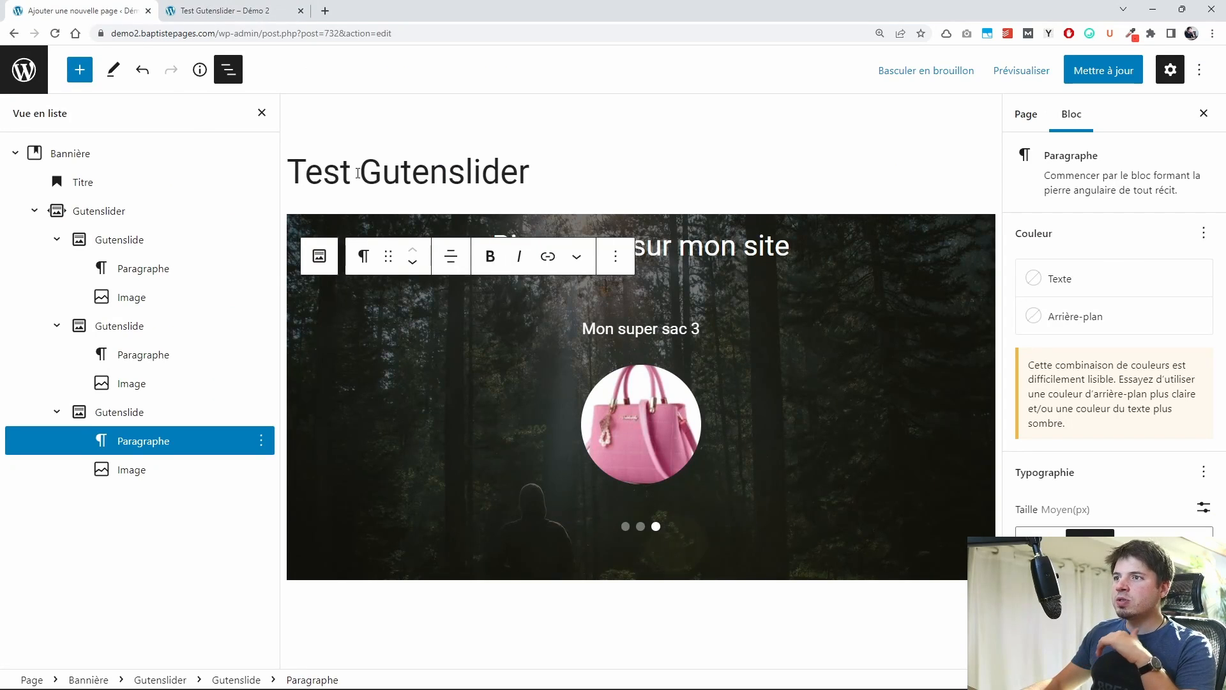
# Step: Insert an "Espacement" block above the "Bienvenue sur mon site" title in the banner and set its height to 50 px
pyautogui.click(328, 230)
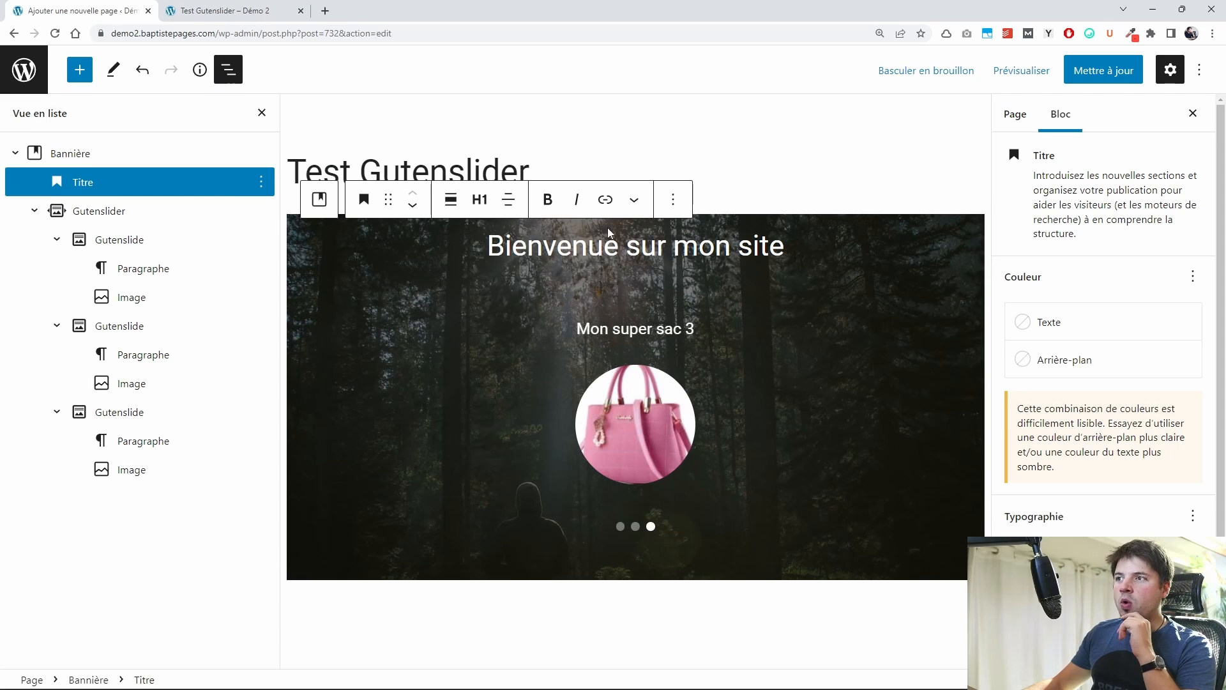
pyautogui.click(78, 81)
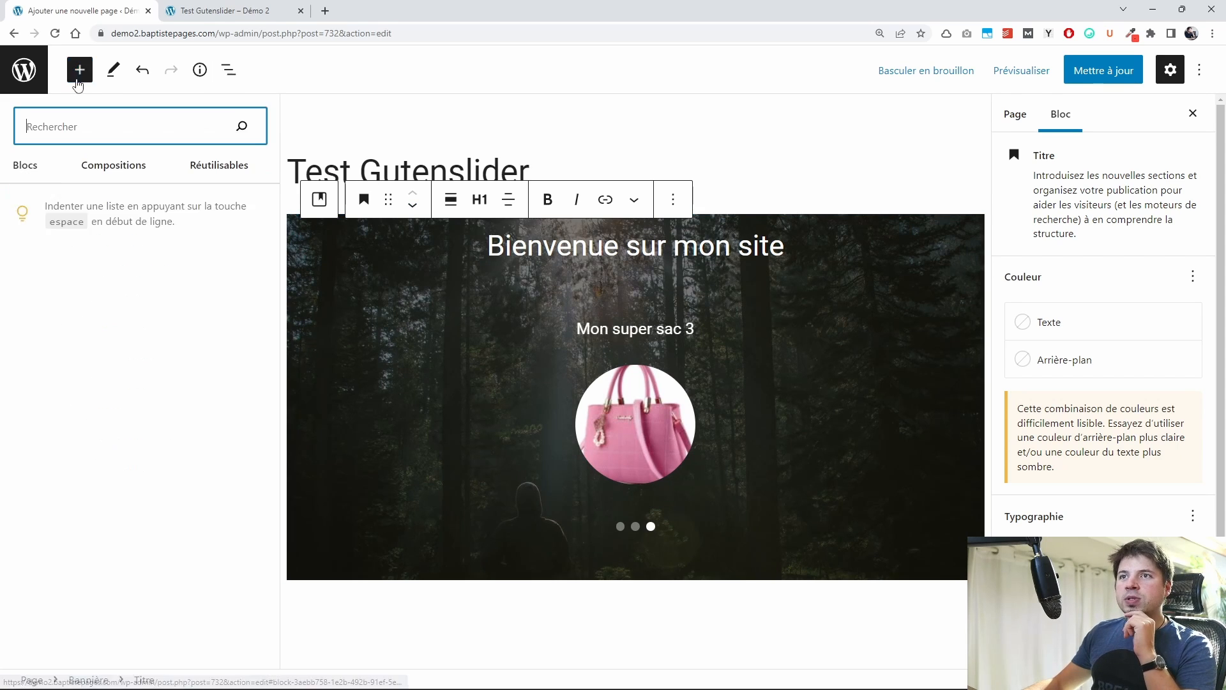
pyautogui.scroll(-3, 112, 309)
pyautogui.write('e')
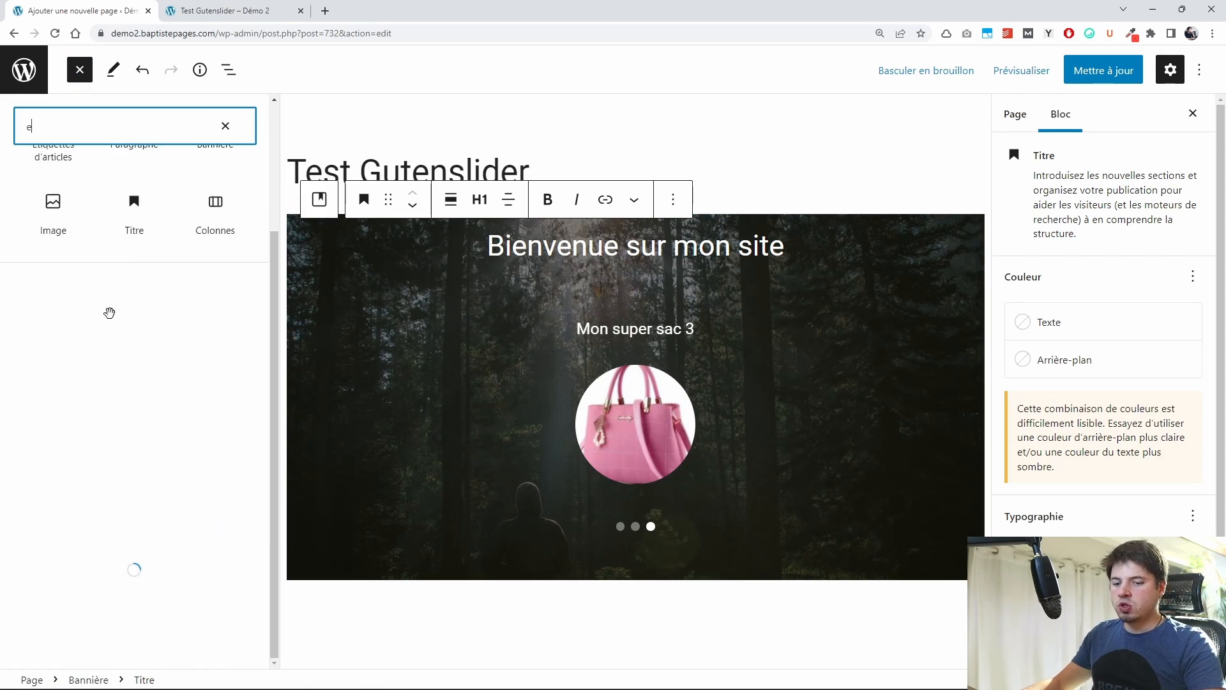
pyautogui.write('space')
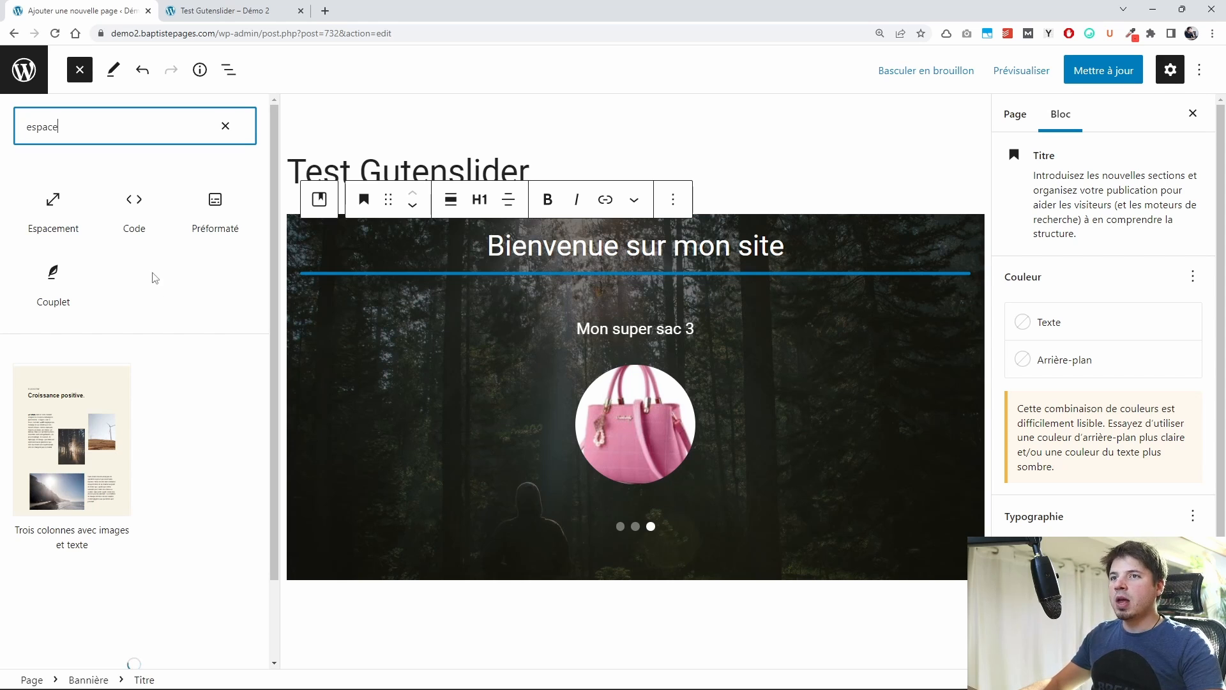
pyautogui.moveTo(55, 203); pyautogui.dragTo(517, 235)
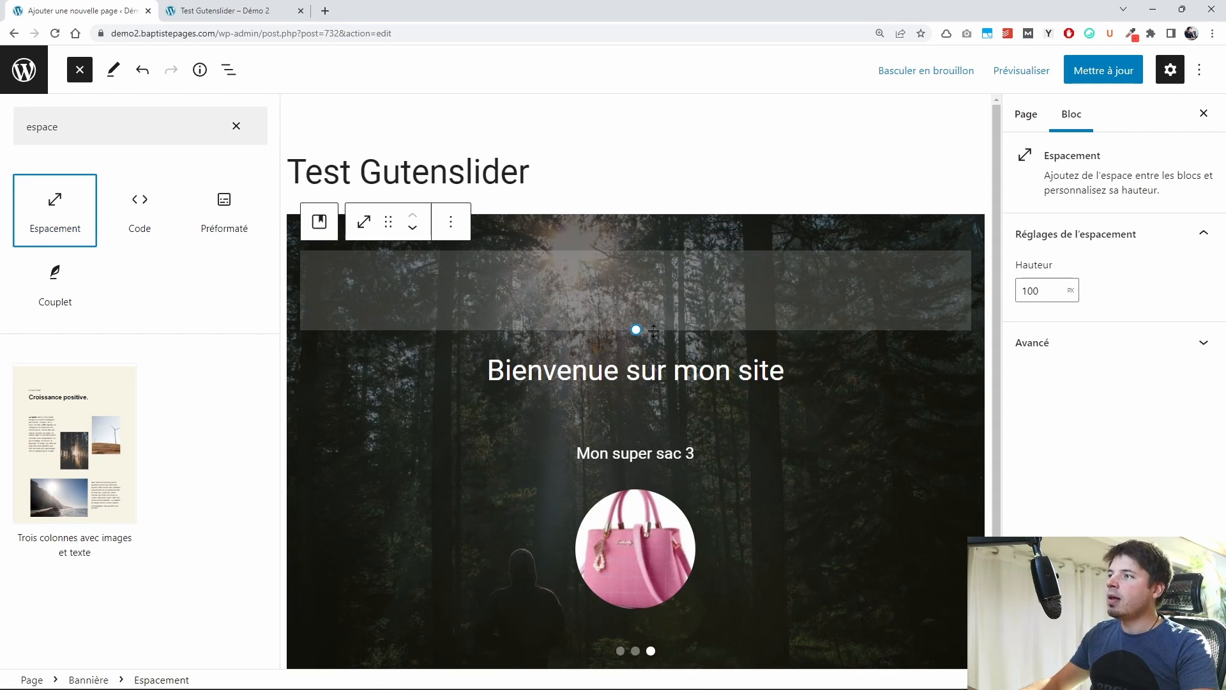
pyautogui.click(1019, 292)
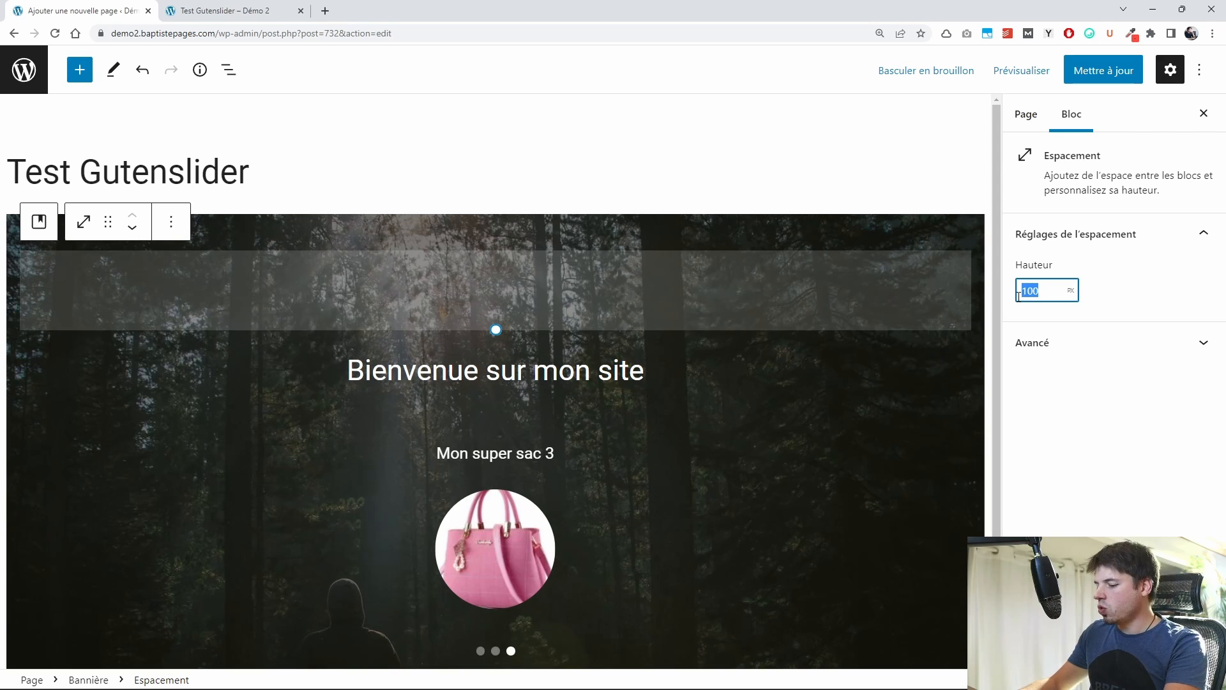
pyautogui.write('50')
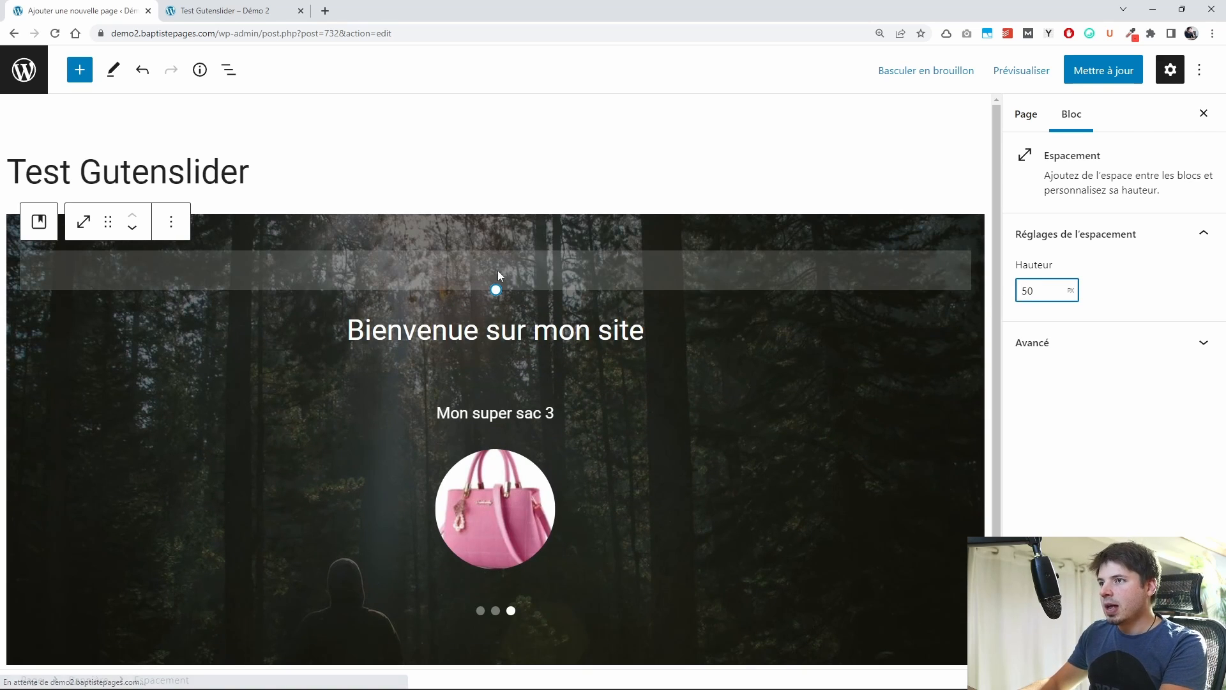
# Step: Duplicate the spacer block and move the copy below the Gutenslider, at the end of the banner
pyautogui.click(173, 229)
pyautogui.click(173, 230)
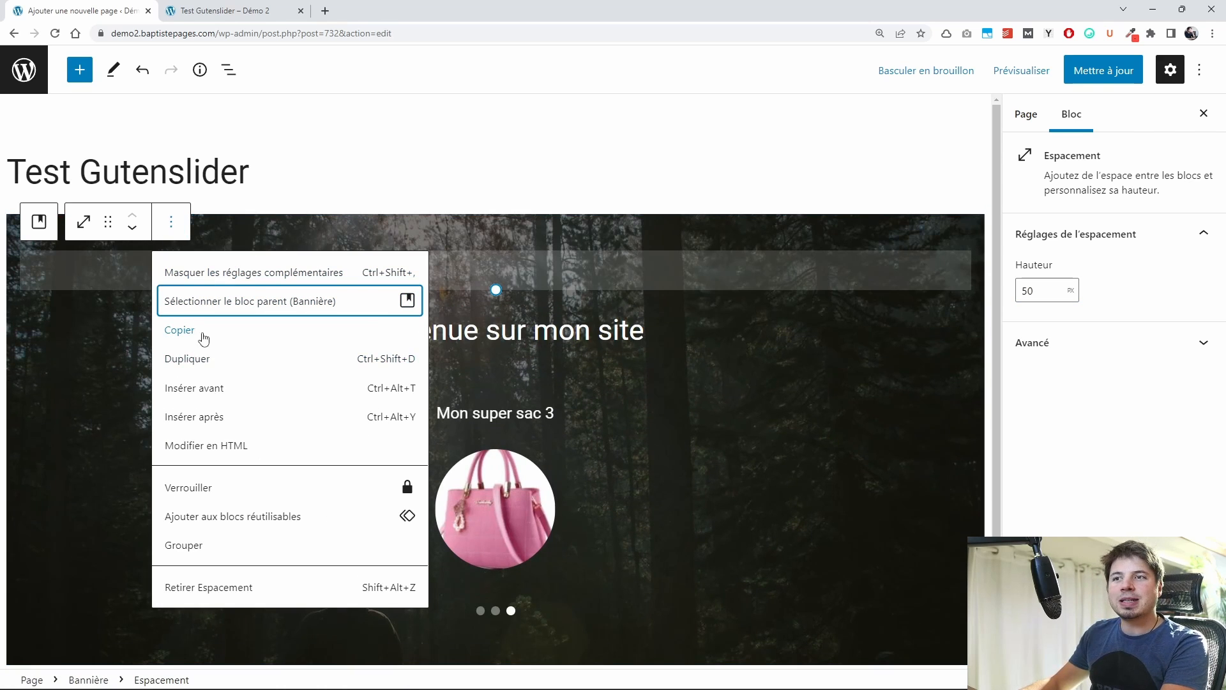
pyautogui.click(185, 359)
pyautogui.click(132, 291)
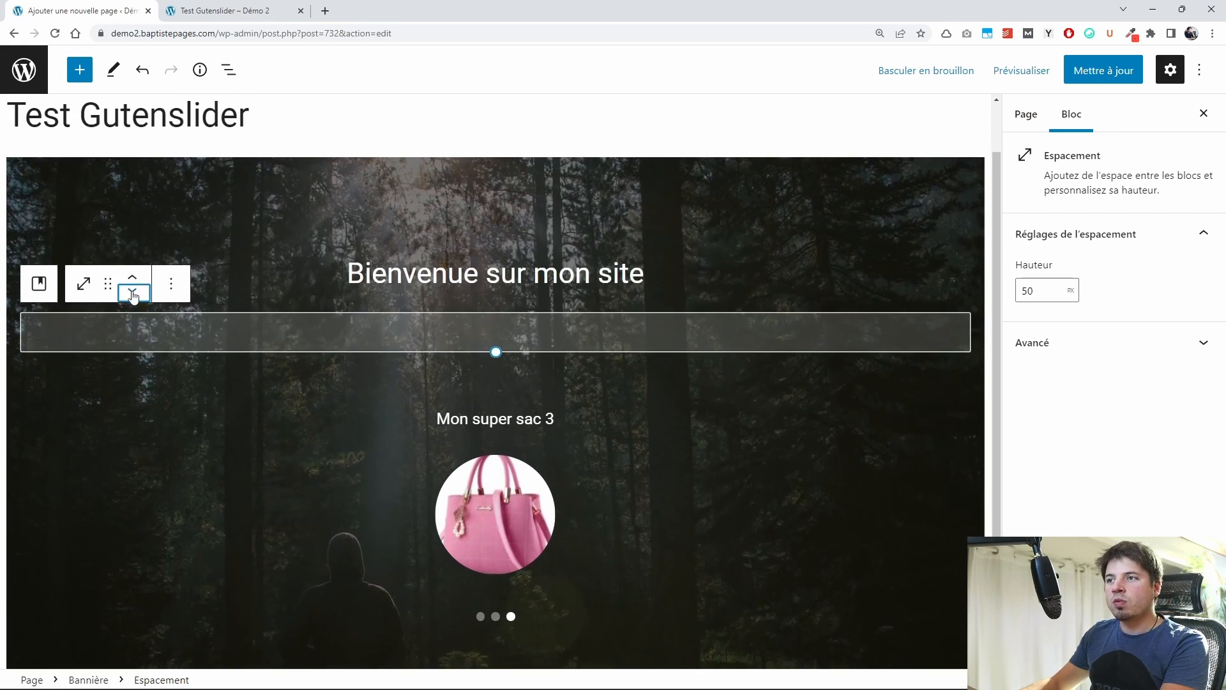
pyautogui.click(132, 291)
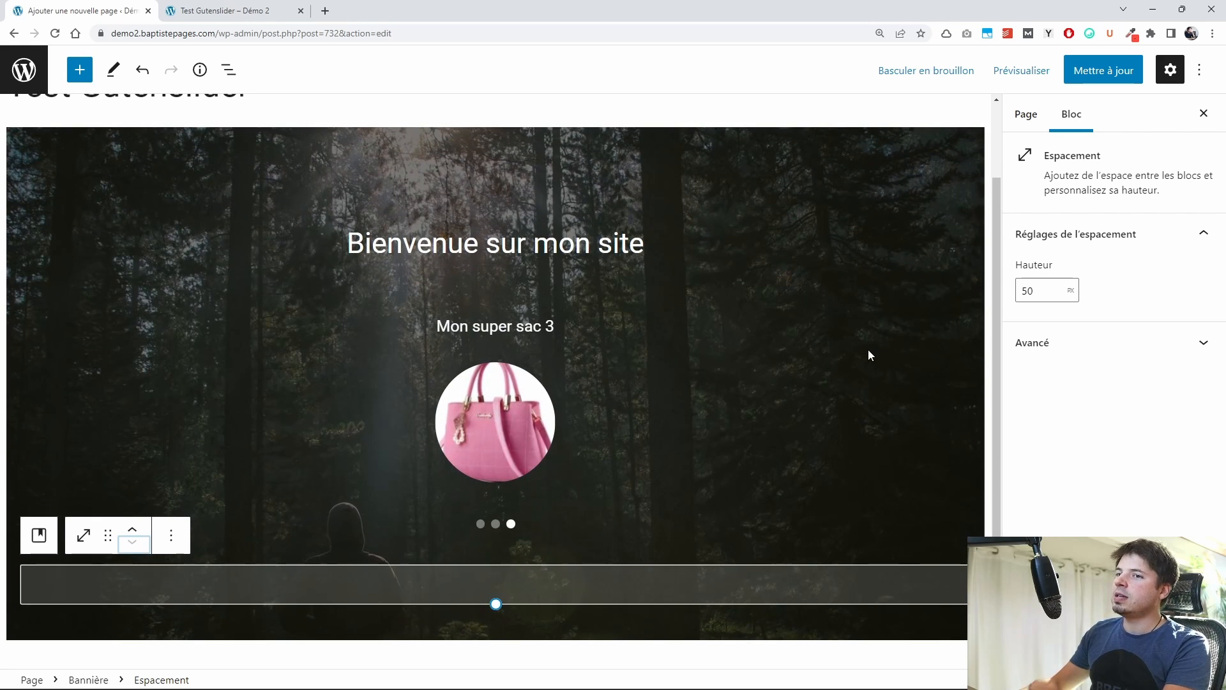
# Step: Check both spacers in the block list view and select the parent "Bannière" block
pyautogui.click(229, 72)
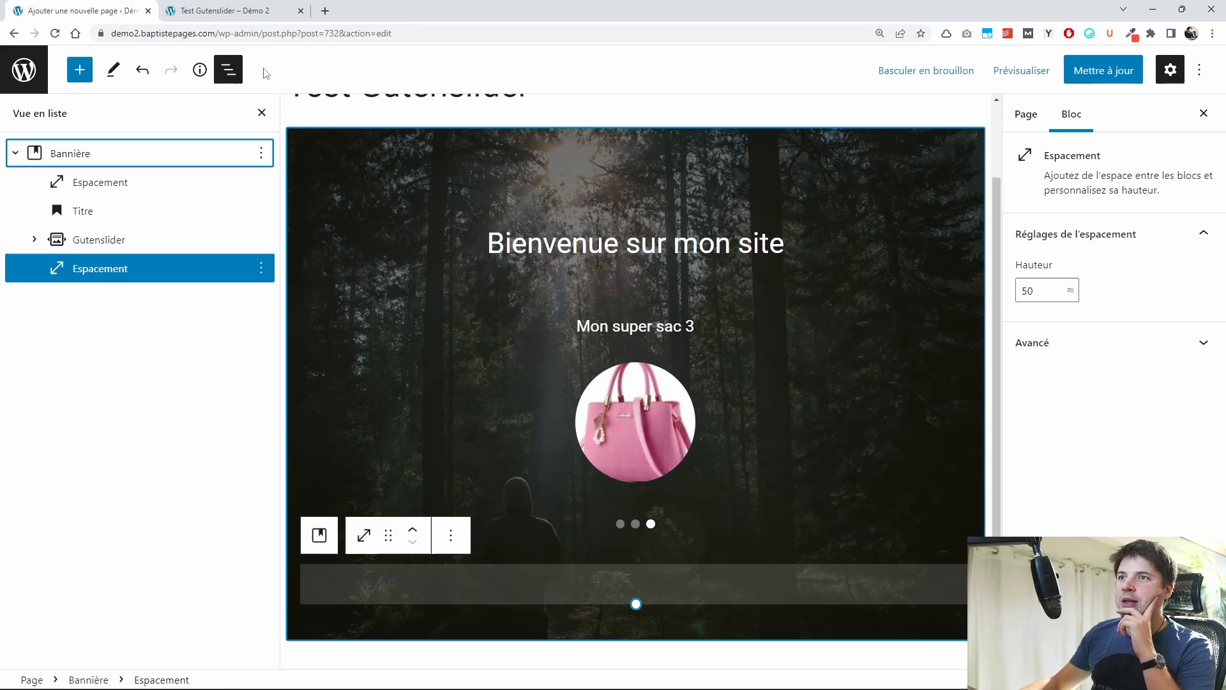
pyautogui.click(106, 191)
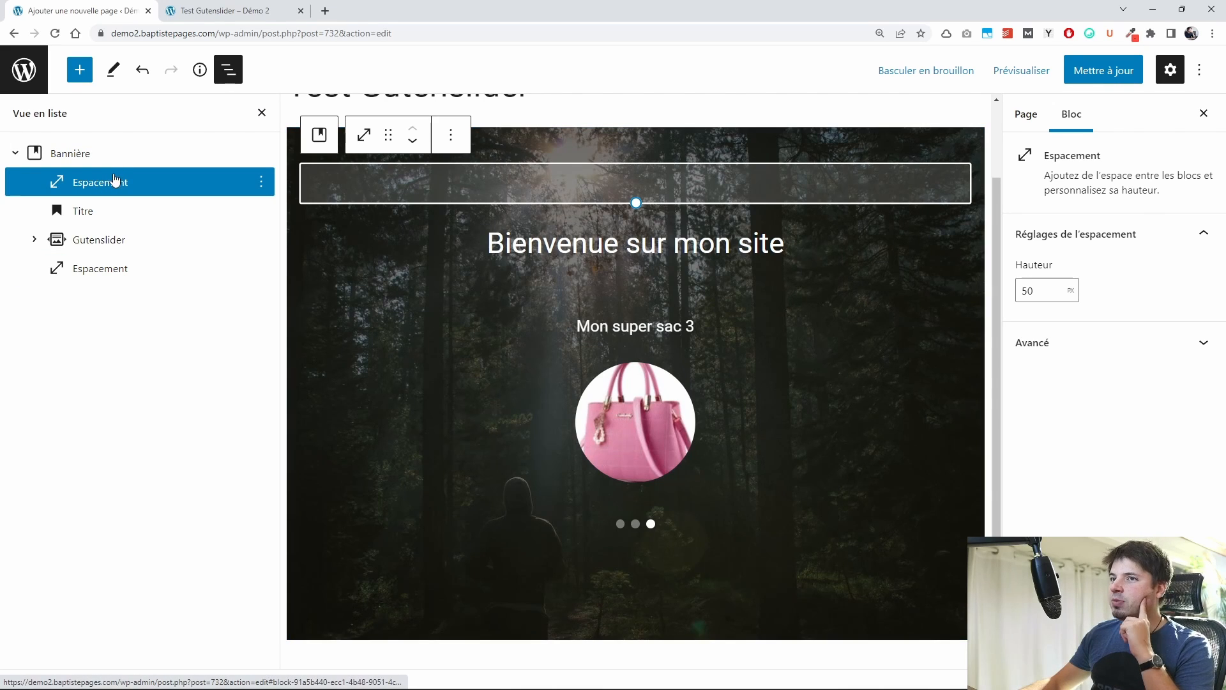
pyautogui.click(118, 267)
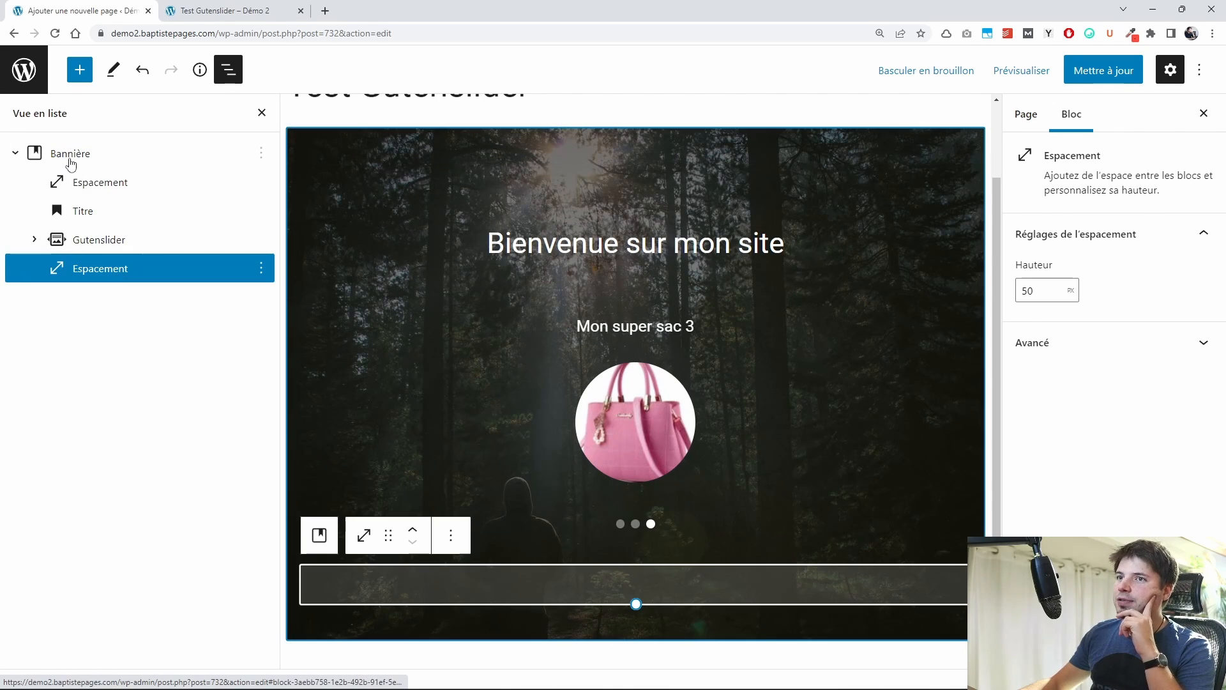
pyautogui.click(70, 156)
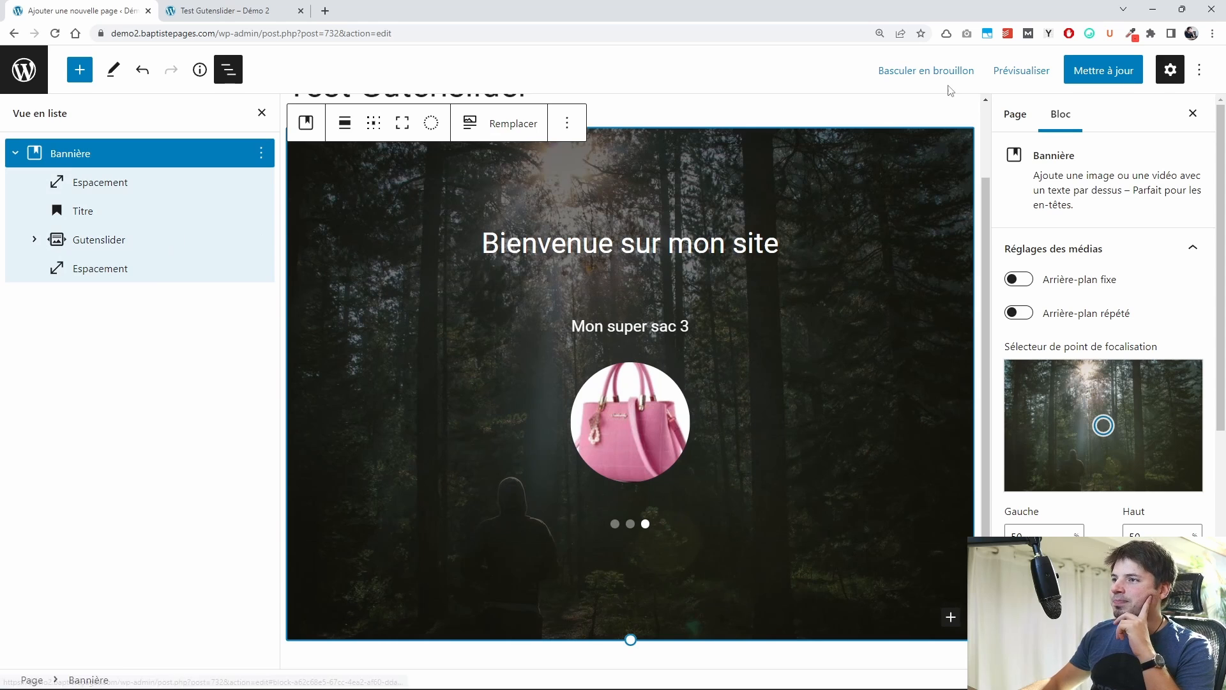
# Step: Update the page and reload the published page to check the banner's new spacing
pyautogui.click(1022, 70)
pyautogui.click(1104, 71)
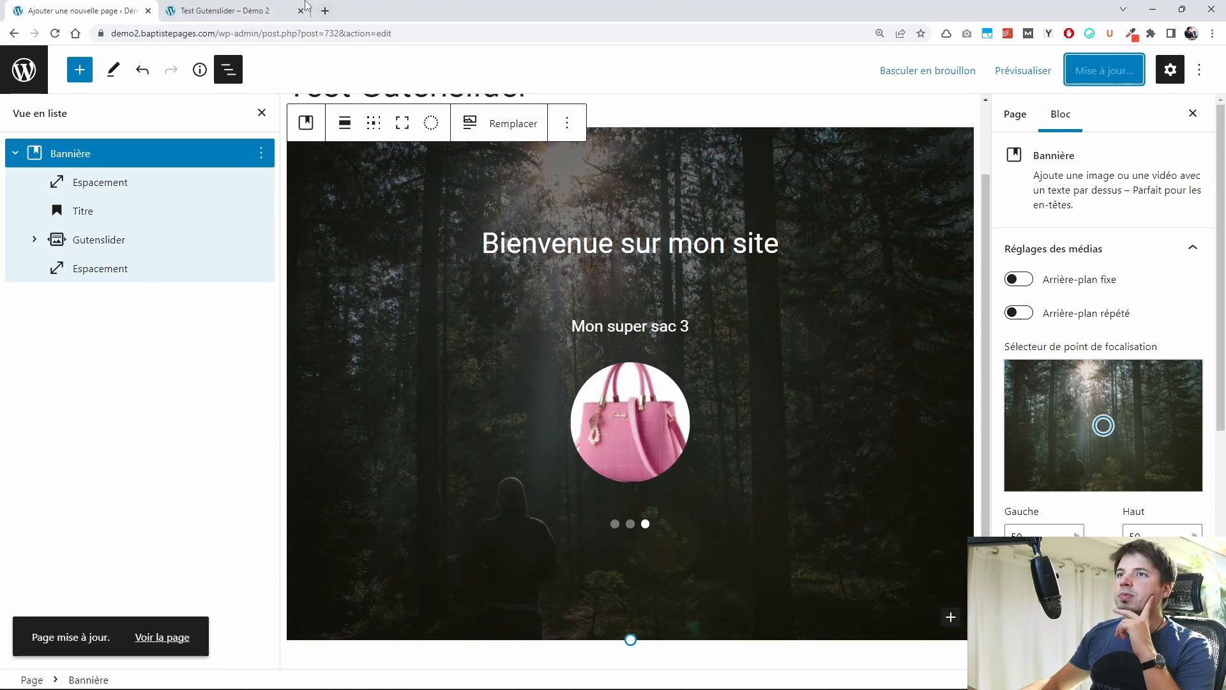
pyautogui.click(258, 7)
pyautogui.press('F5')
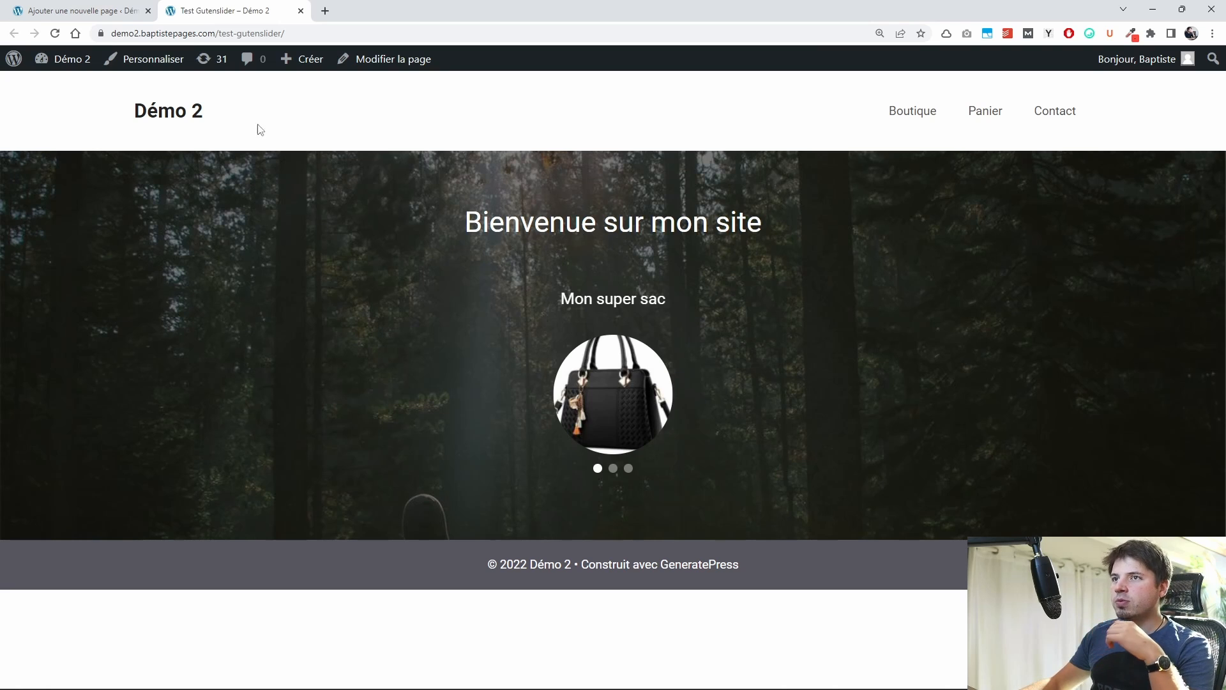
# Step: Turn on "Arrière-plan fixe" for the banner, update the page and check its published version
pyautogui.click(112, 12)
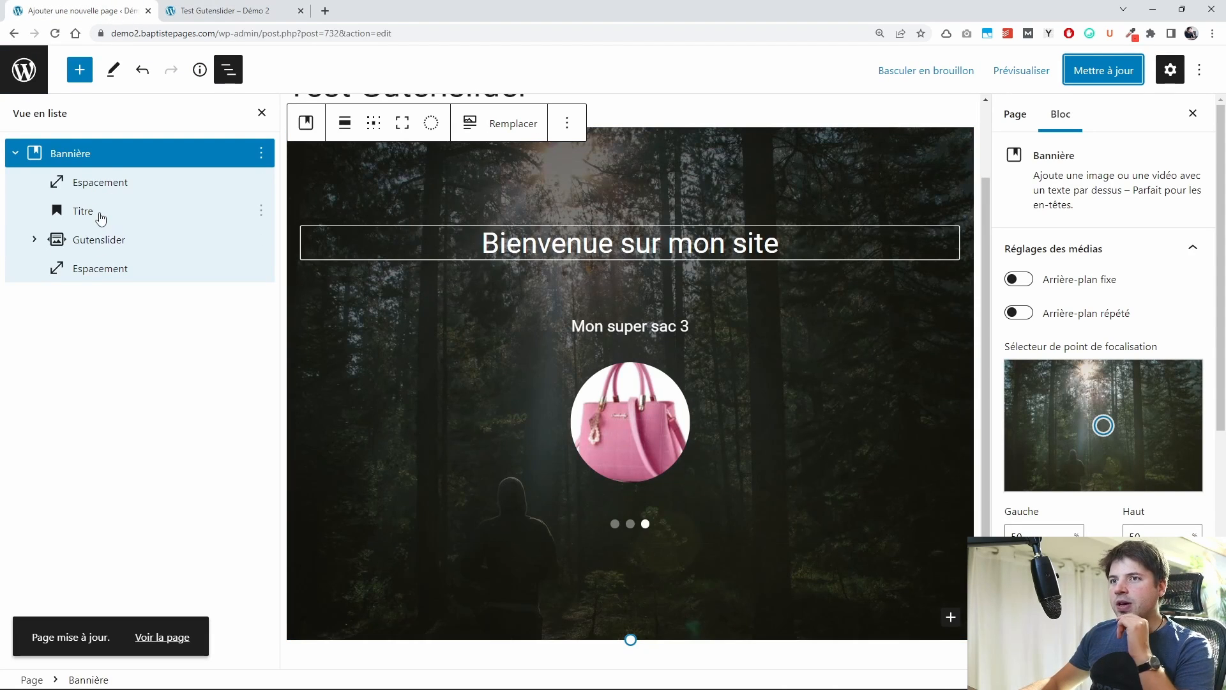
pyautogui.click(1018, 279)
pyautogui.click(1099, 72)
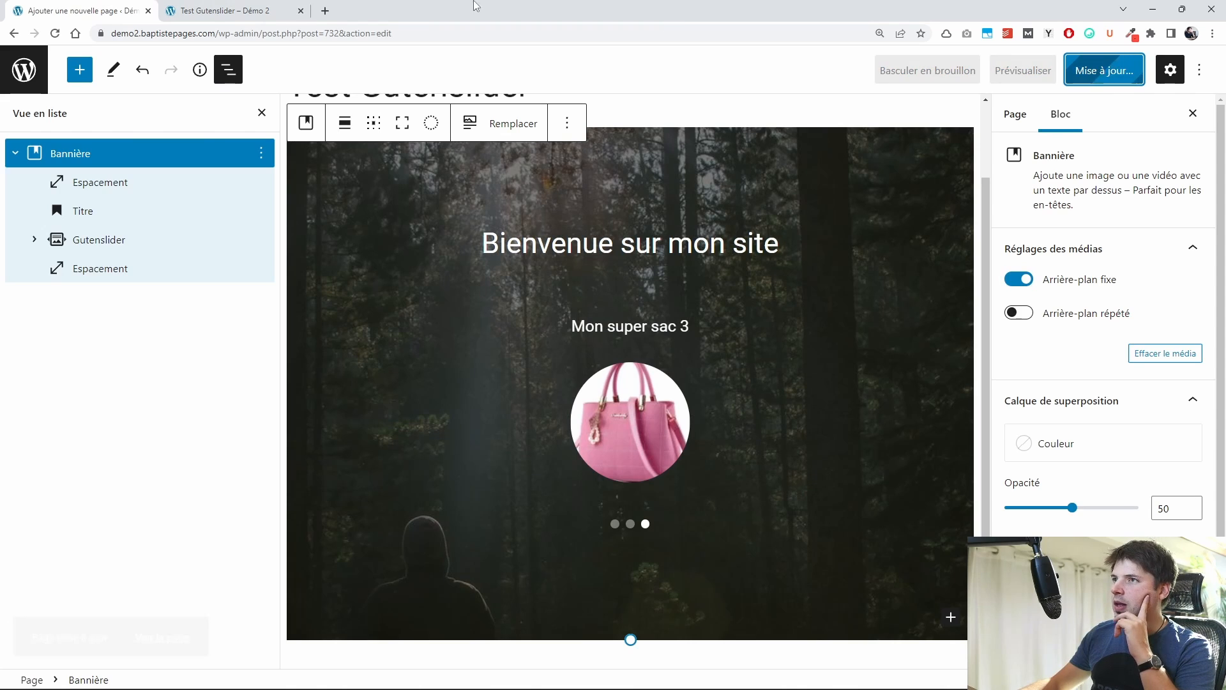
pyautogui.click(298, 6)
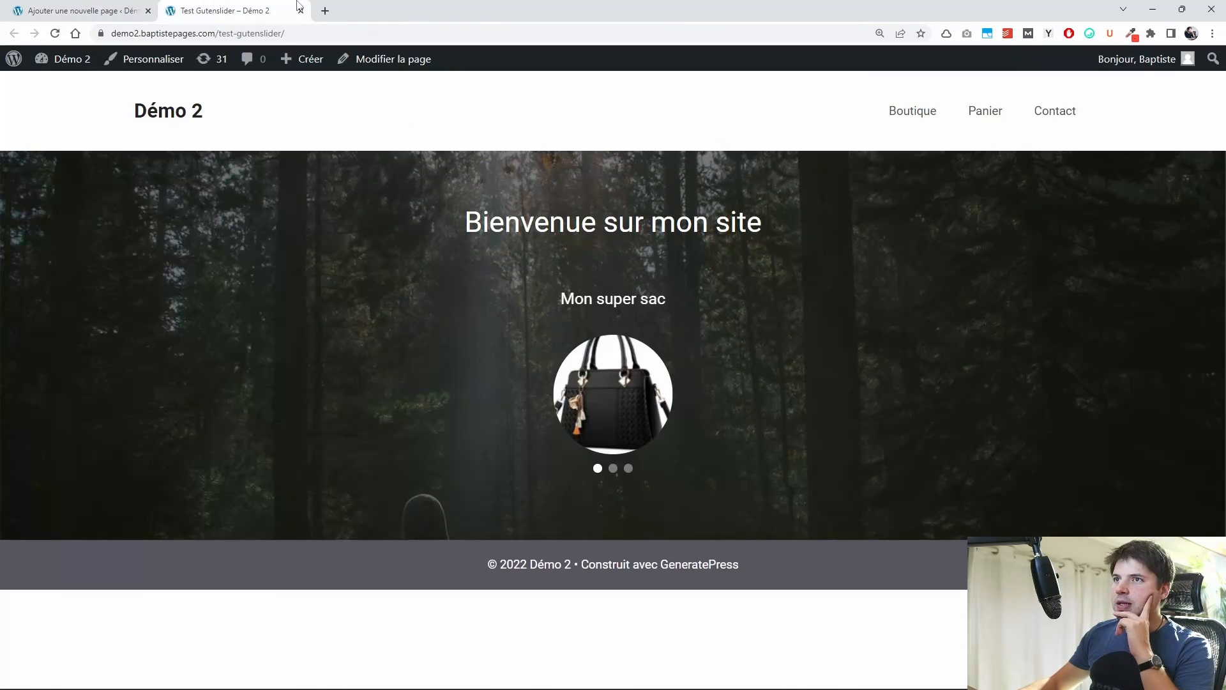
pyautogui.click(125, 14)
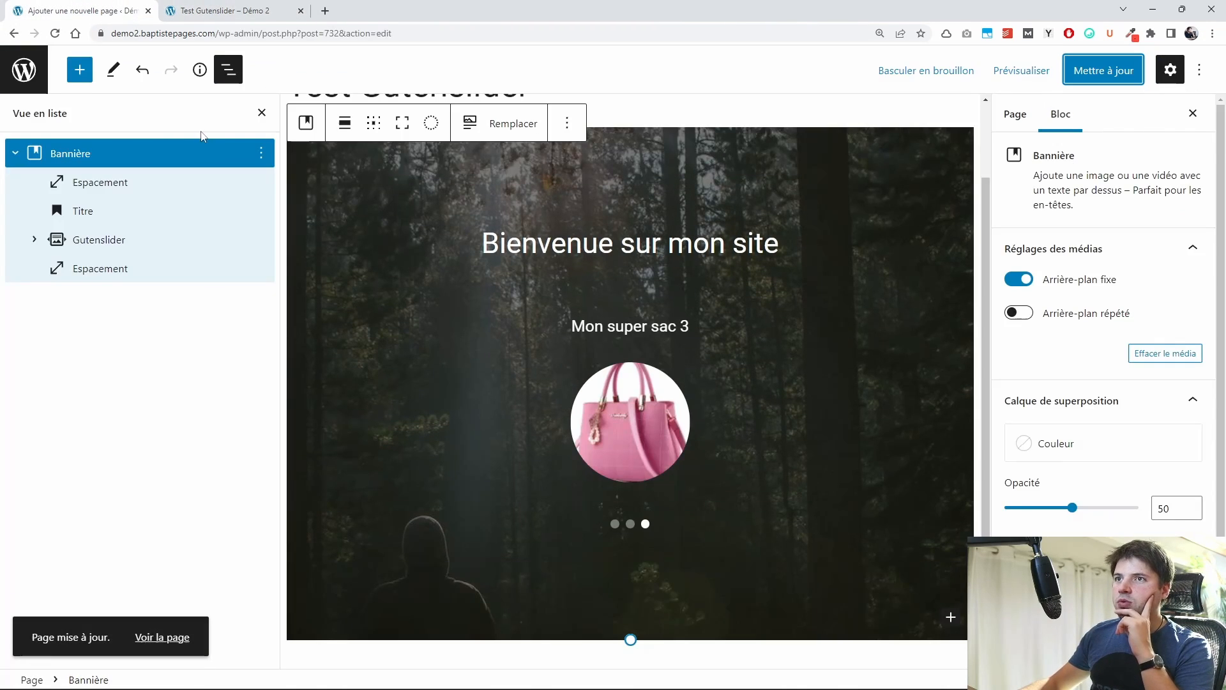
# Step: Add an empty paragraph block below the banner and select it in the block list view
pyautogui.click(80, 73)
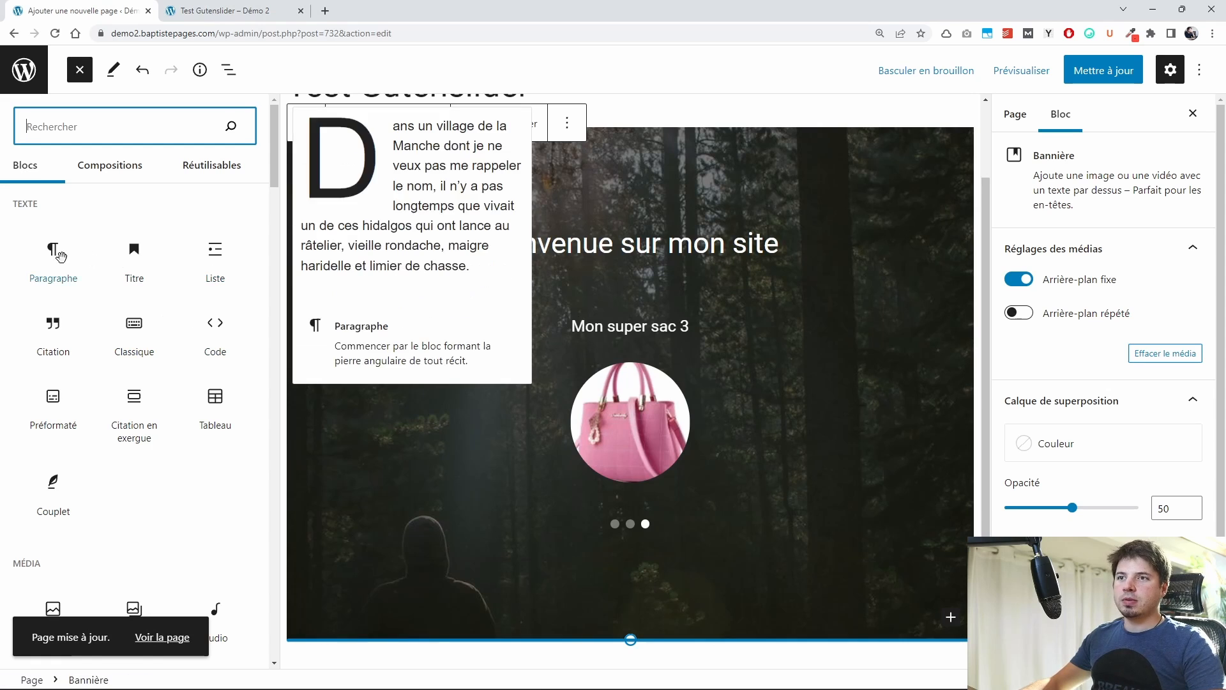
pyautogui.moveTo(60, 255); pyautogui.dragTo(569, 655)
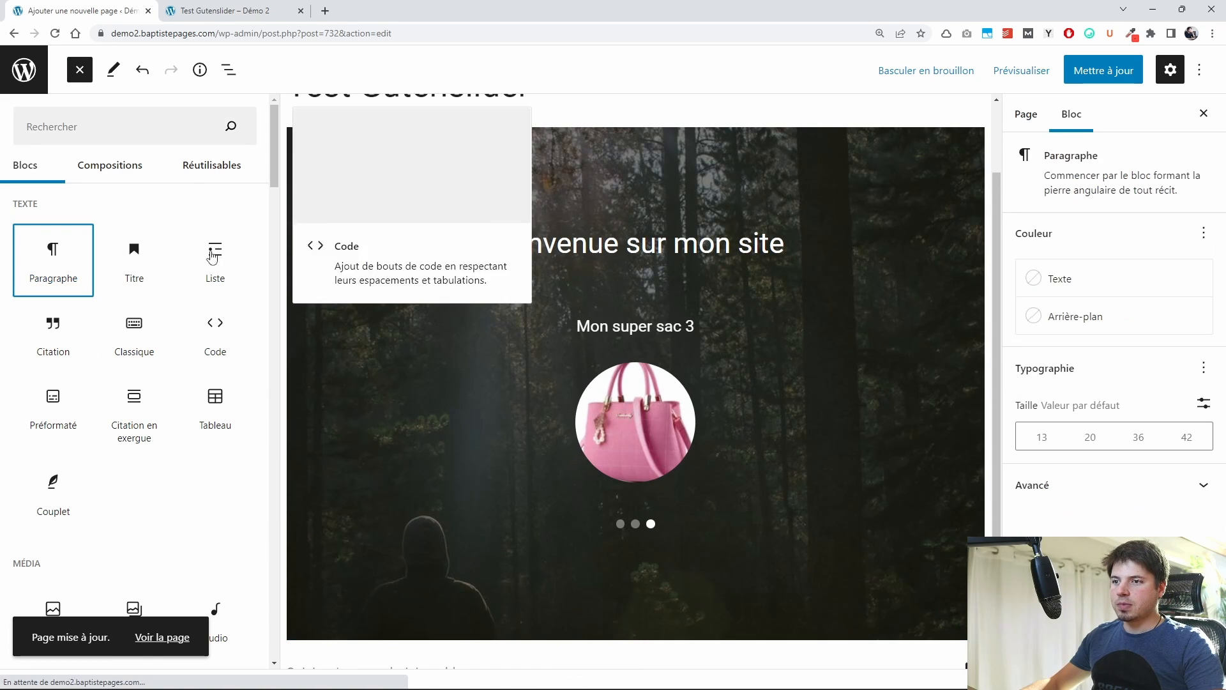
pyautogui.click(228, 70)
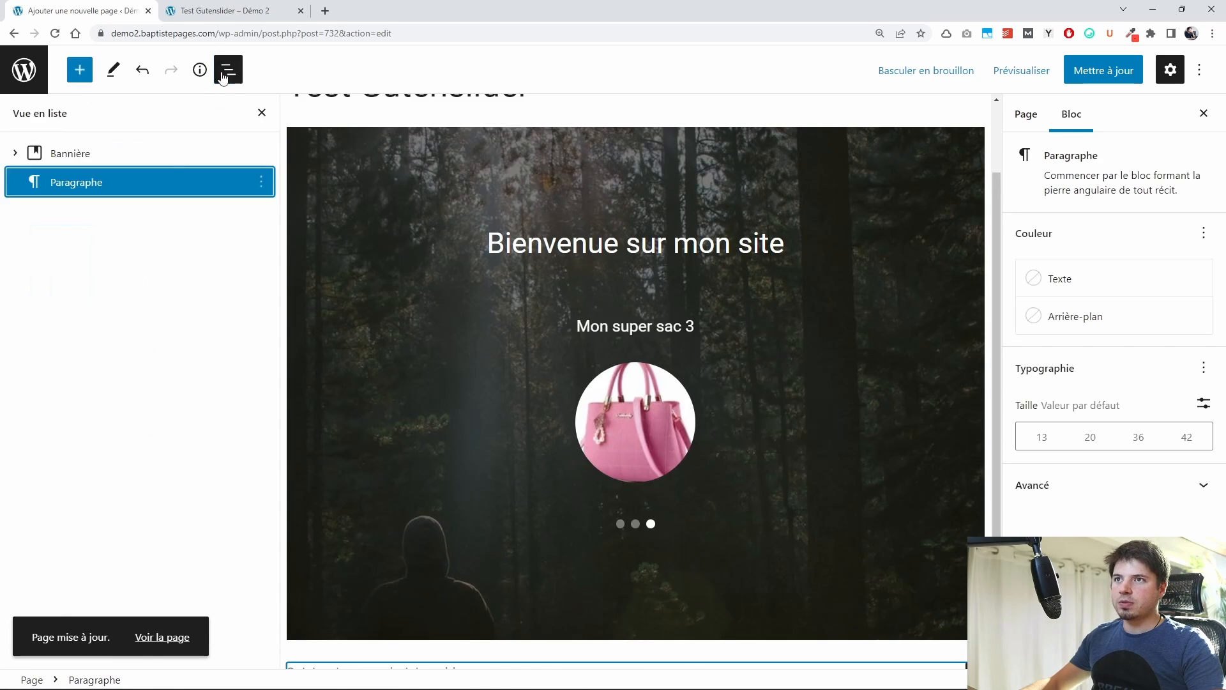
pyautogui.click(65, 186)
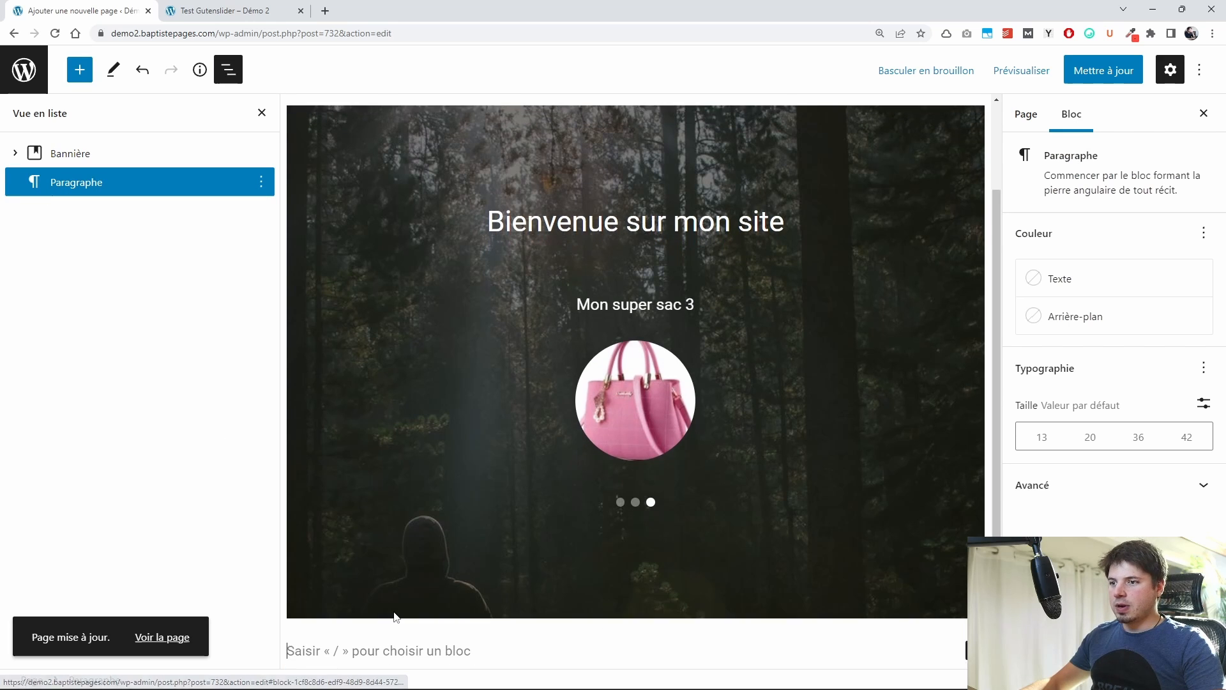
# Step: Fill the paragraph with five paragraphs of lorem ipsum starting "Cras sagittis" and repeat the same text below them
pyautogui.click(1048, 33)
pyautogui.click(1035, 148)
pyautogui.hotkey('ctrl', 'v')
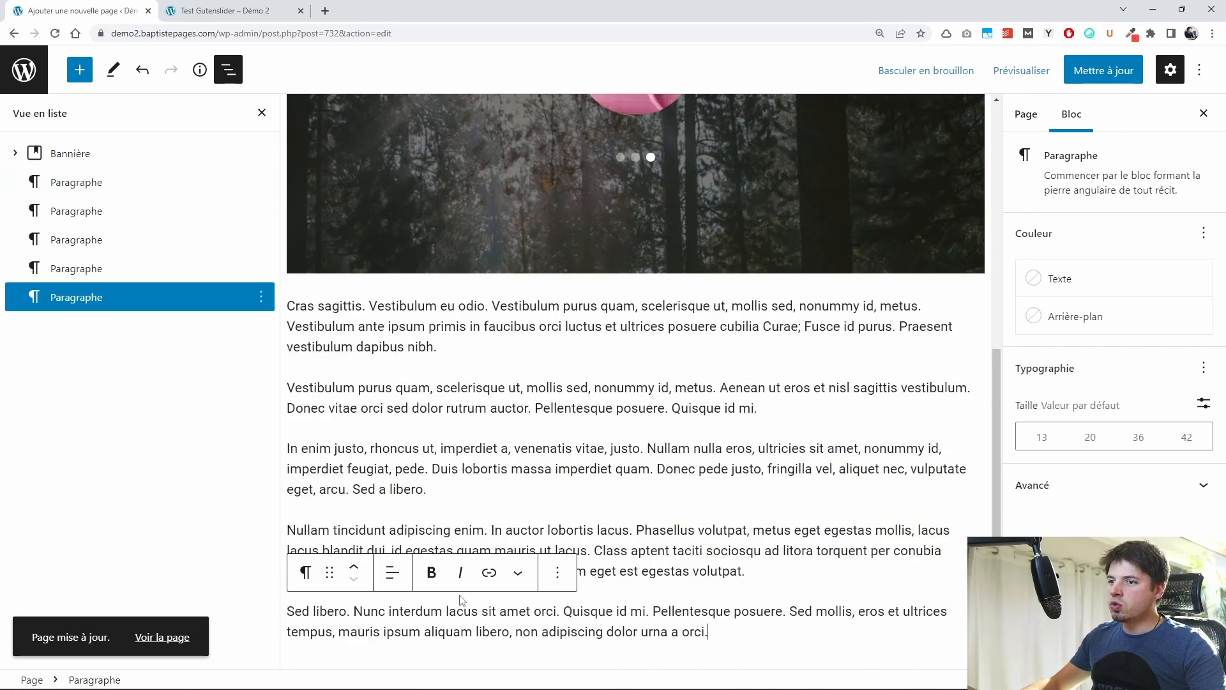
pyautogui.press('Return')
pyautogui.write('Cras sagittis. Vestibulum eu odio. Vestibulum purus quam, scelerisque ut, mollis sed, nonummy id, metus. Vestibulum ante ipsum primis in faucibus orci luctus et ultrices posuere cubilia Curae; Fusce id purus. Praesent vestibulum dapibus nibh.  Vestibulum purus quam, scelerisque ut, mollis sed, nonummy id, metus. Aenean ut eros et nisl sagittis vestibulum. Donec vitae orci sed dolor rutrum auctor. Pellentesque posuere. Quisque id mi.  In enim justo, rhoncus ut, imperdiet a, venenatis vitae, justo. Nullam nulla eros, ultricies sit amet, nonummy id, imperdiet feugiat, pede. Duis lobortis massa imperdiet quam. Donec pede justo, fringilla vel, aliquet nec, vulputate eget, arcu. Sed a libero.  Nullam tincidunt adipiscing enim. In auctor lobortis lacus. Phasellus volutpat, metus eget egestas mollis, lacus lacus blandit dui, id egestas quam mauris ut lacus. Class aptent taciti sociosqu ad litora torquent per conubia nostra, per inceptos hymenaeos. Praesent ac sem eget est egestas volutpat.  Sed libero. Nunc interdum lacus sit amet orci. Quisque id mi. Pellentesque posuere. Sed mollis, eros et ultrices tempus, mauris ipsum aliquam libero, non adipiscing dolor urna a orci.')
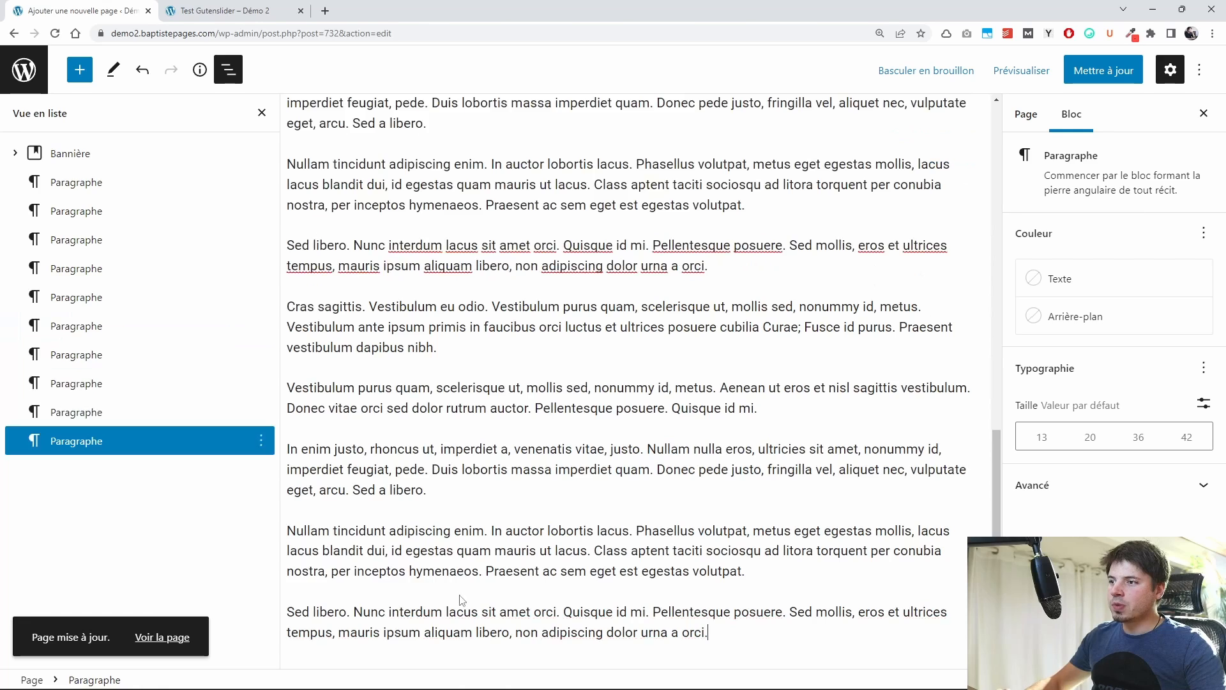
# Step: Update the page and check the banner's fixed background effect while scrolling through the published page
pyautogui.click(1105, 80)
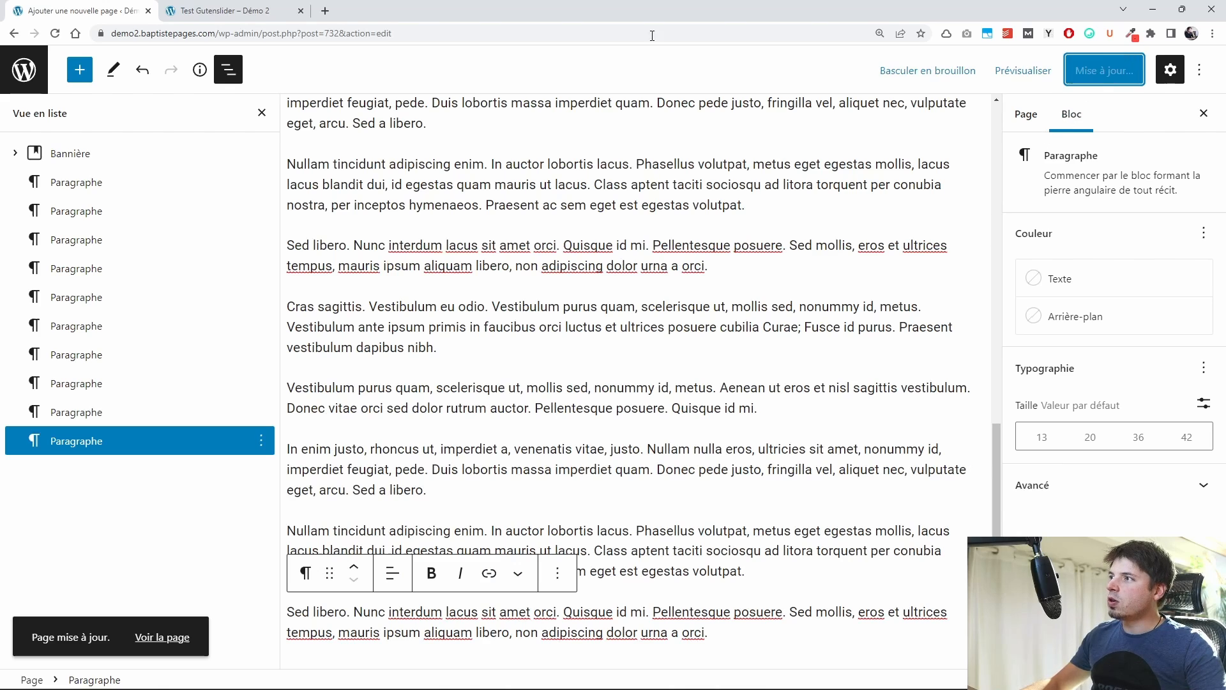
pyautogui.click(256, 9)
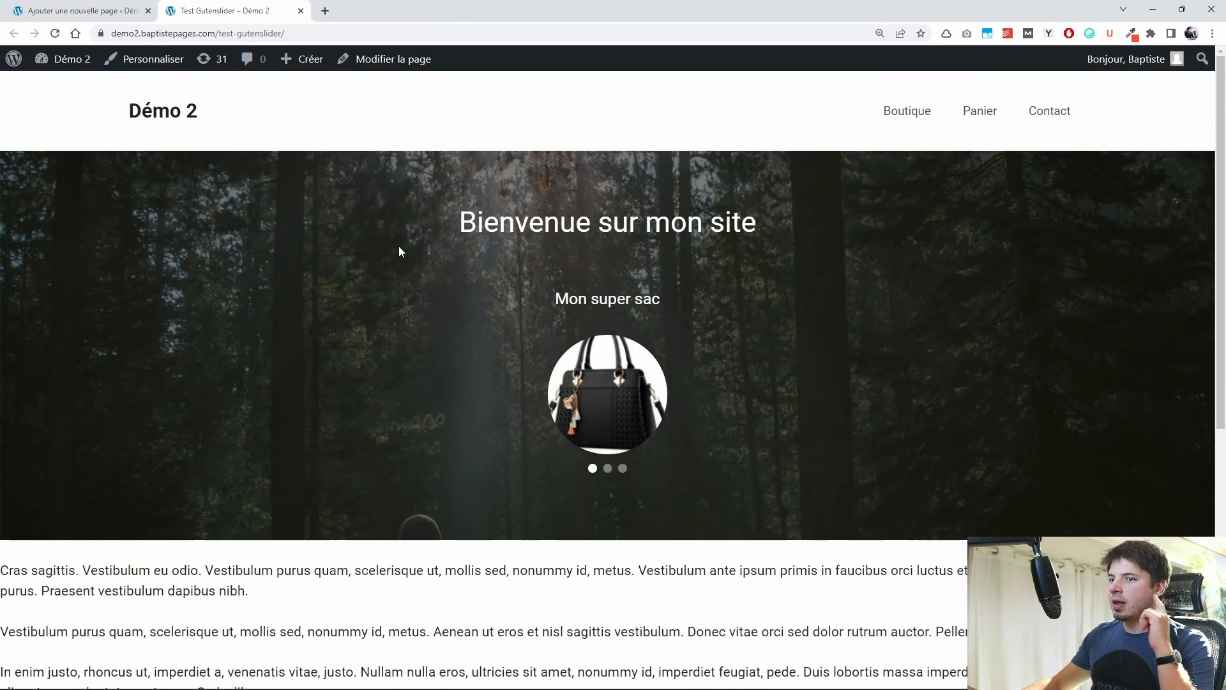
pyautogui.scroll(-5, 451, 232)
pyautogui.scroll(5, 395, 308)
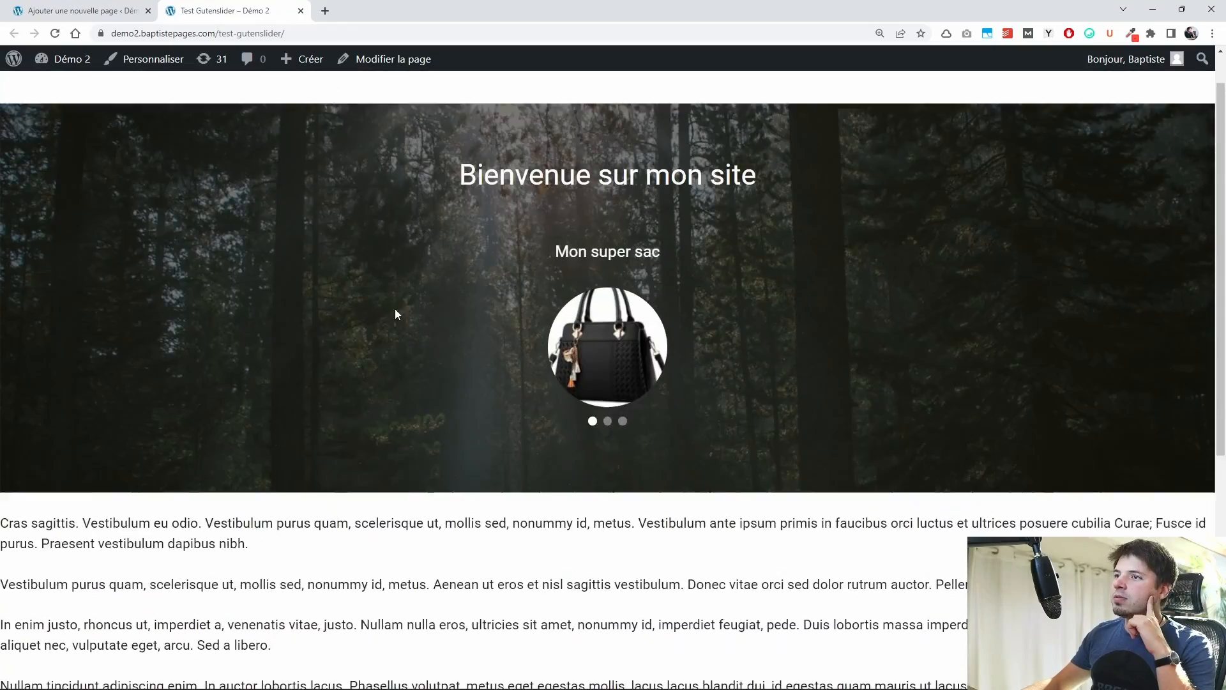
# Step: Examine the edge-to-edge sample text on the published page and the content container setting in the page's "Mise en page" options
pyautogui.scroll(-2, 415, 256)
pyautogui.scroll(2, 421, 250)
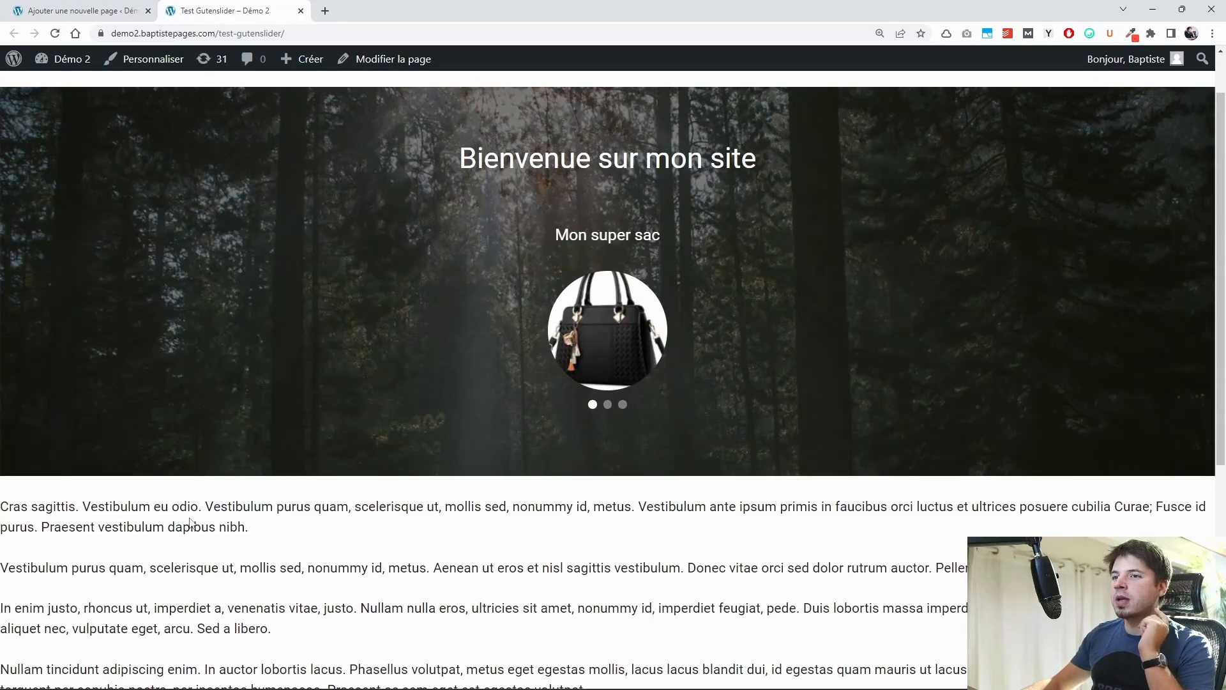
pyautogui.tripleClick(254, 526)
pyautogui.click(121, 8)
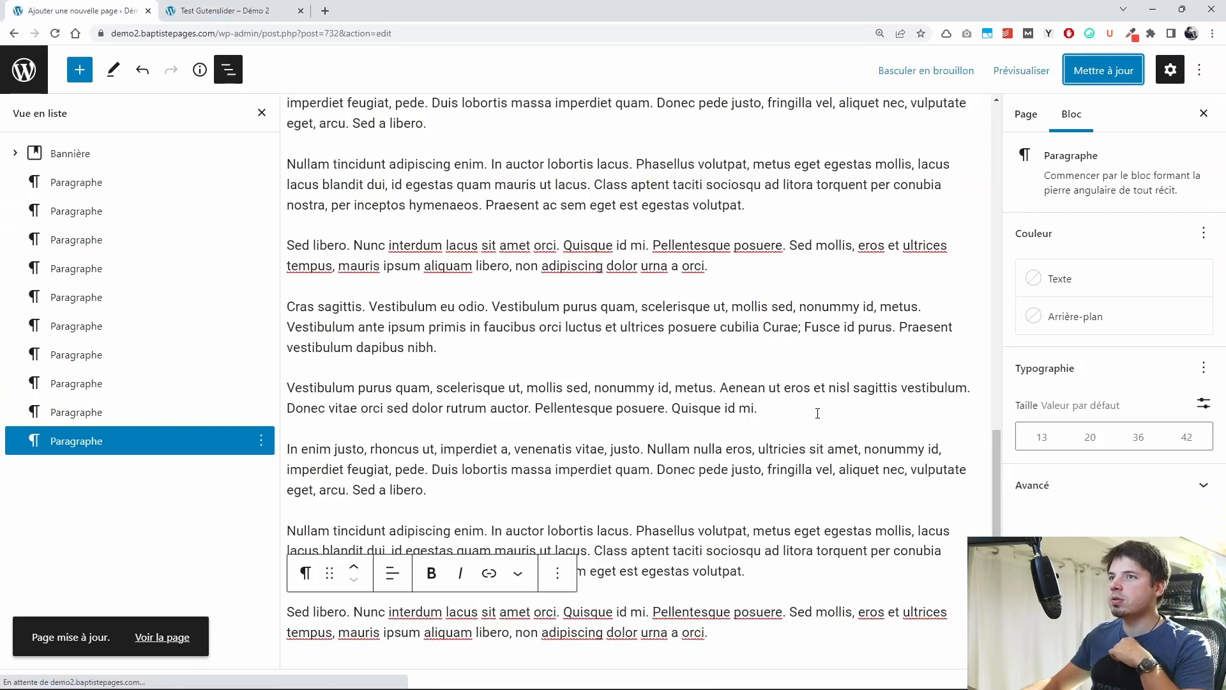
pyautogui.scroll(2, 831, 255)
pyautogui.click(1026, 127)
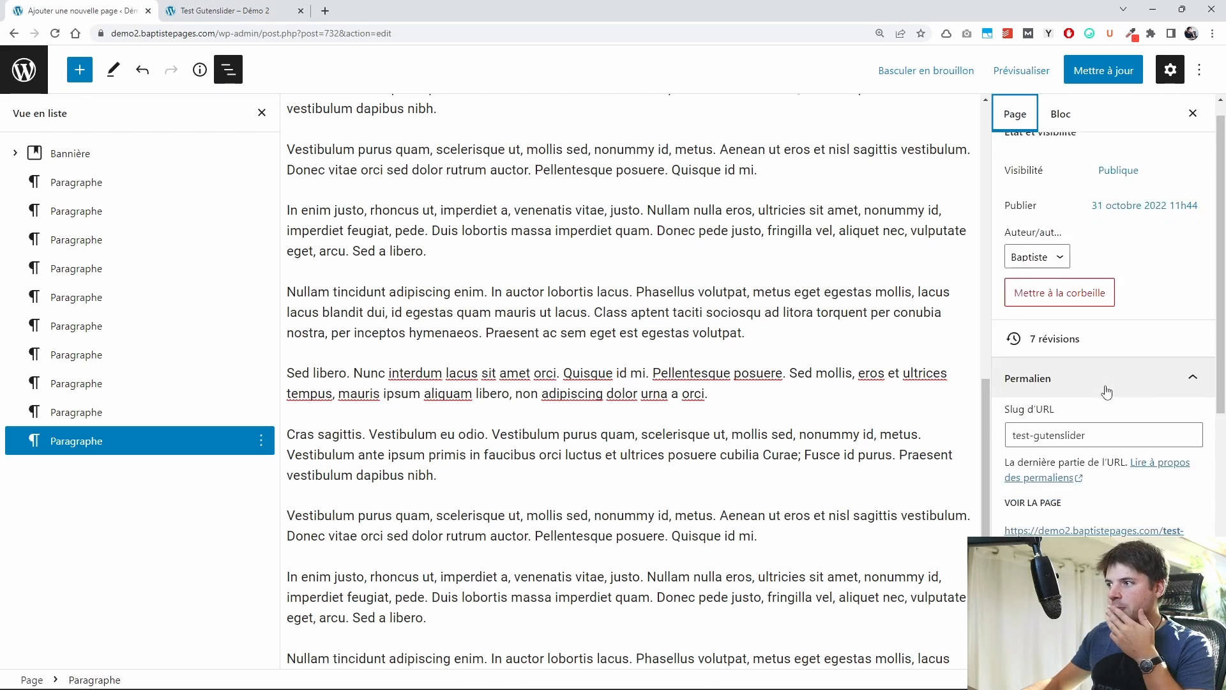
pyautogui.scroll(-10, 1106, 392)
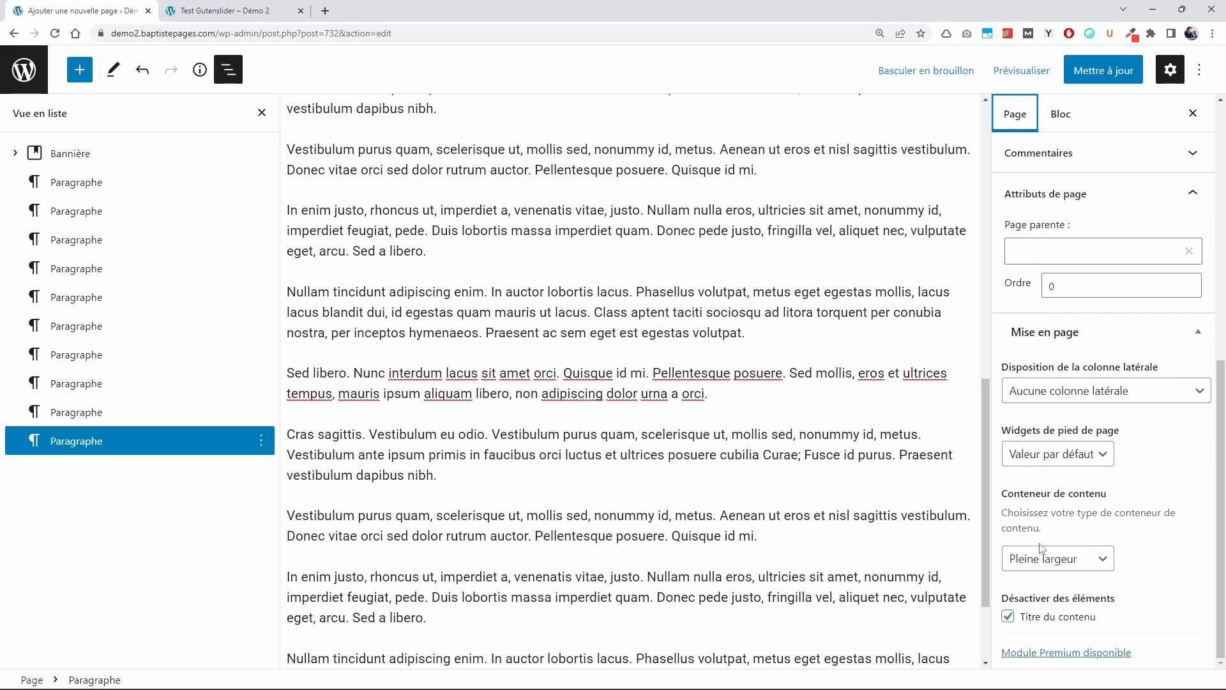
pyautogui.hotkey('ctrl', 'Tab')
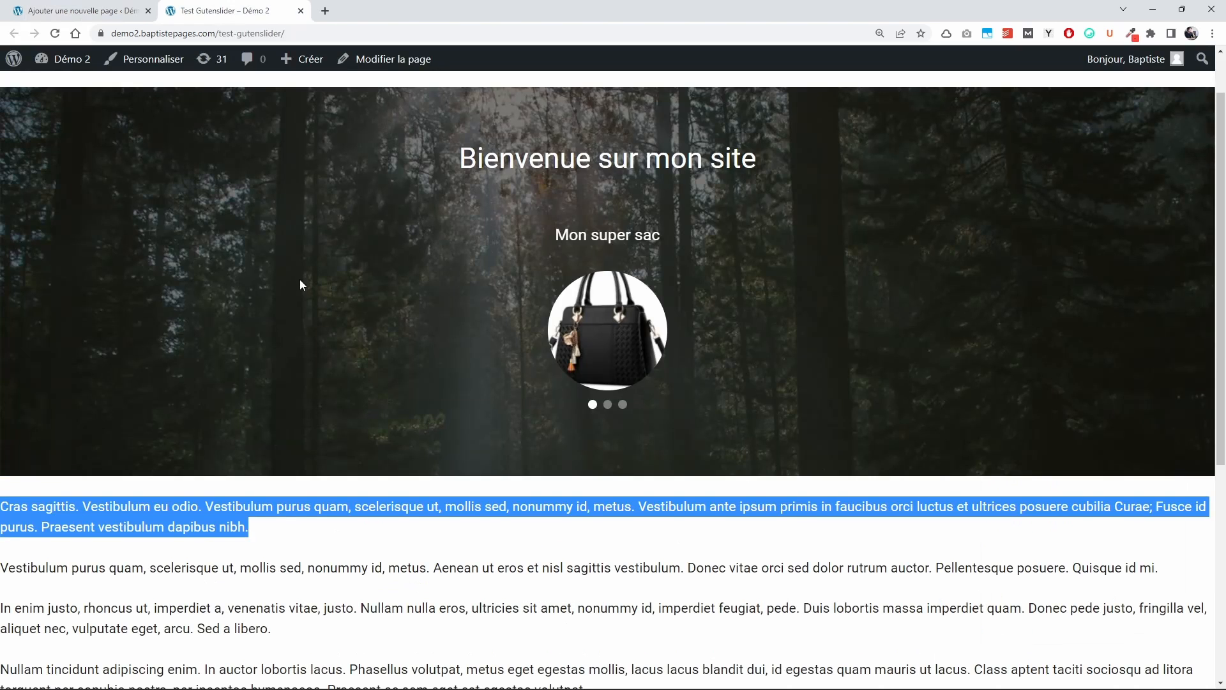
pyautogui.scroll(-4, 232, 479)
pyautogui.doubleClick(231, 479)
pyautogui.scroll(2, 342, 455)
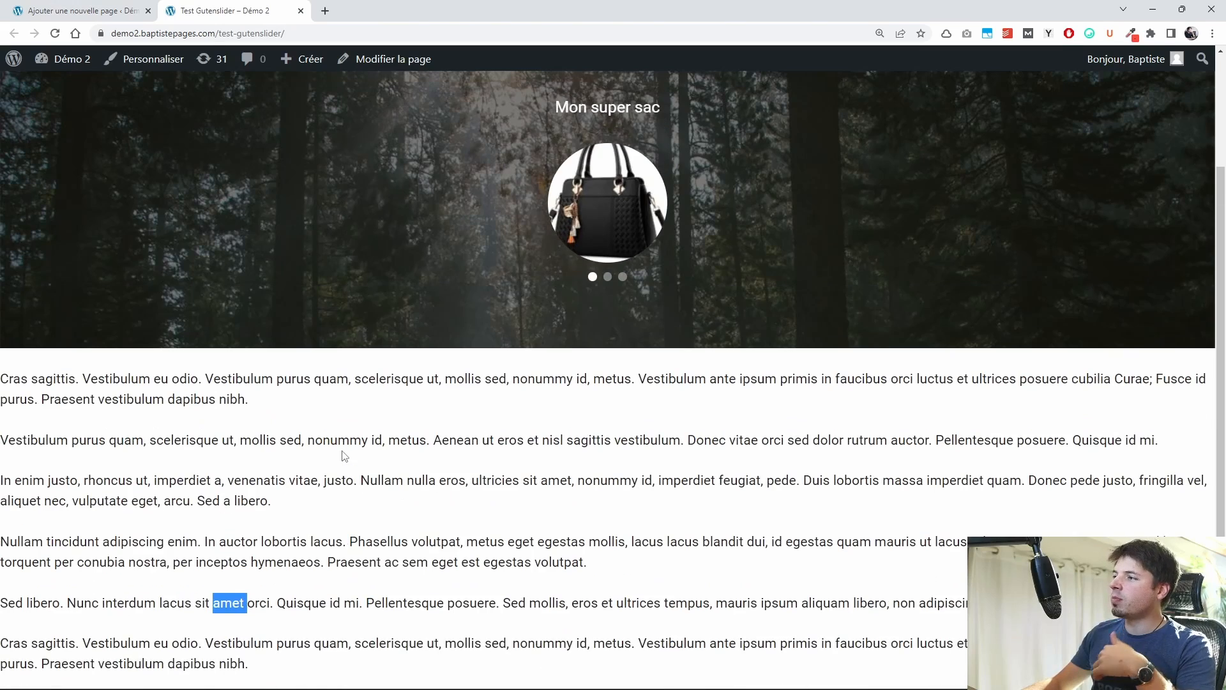
# Step: Undo the insertion of the lorem ipsum text below the banner, back to the single empty paragraph
pyautogui.click(73, 5)
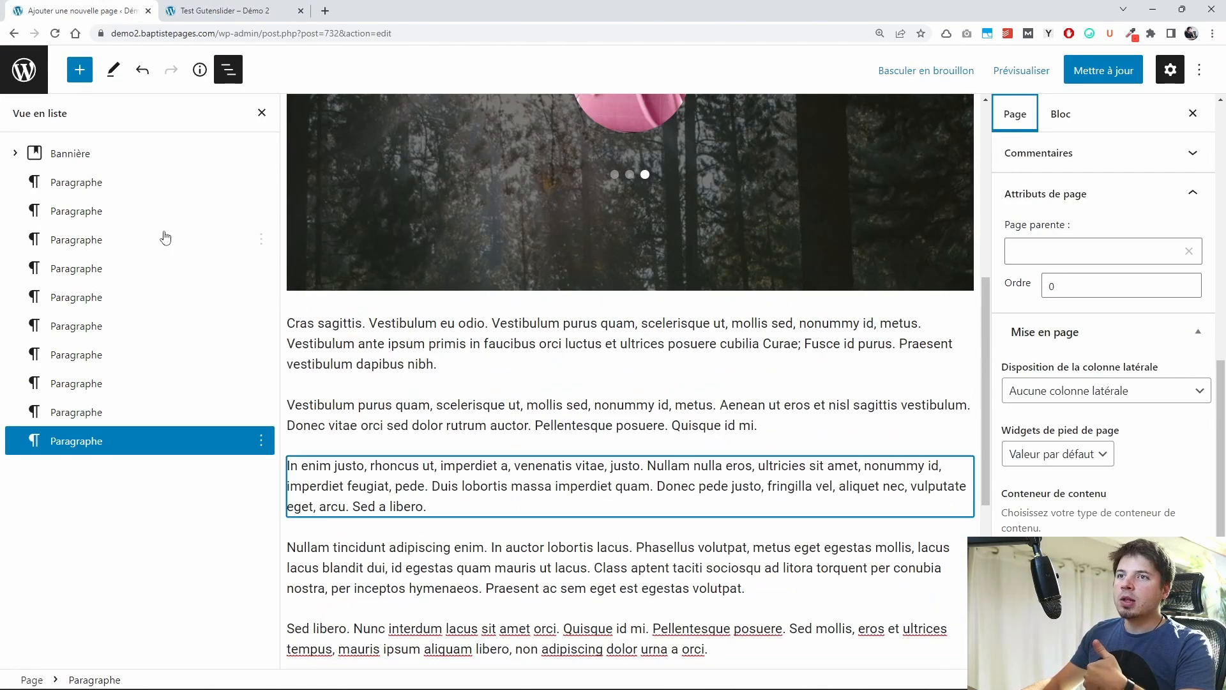
pyautogui.click(143, 71)
pyautogui.click(143, 70)
pyautogui.click(142, 71)
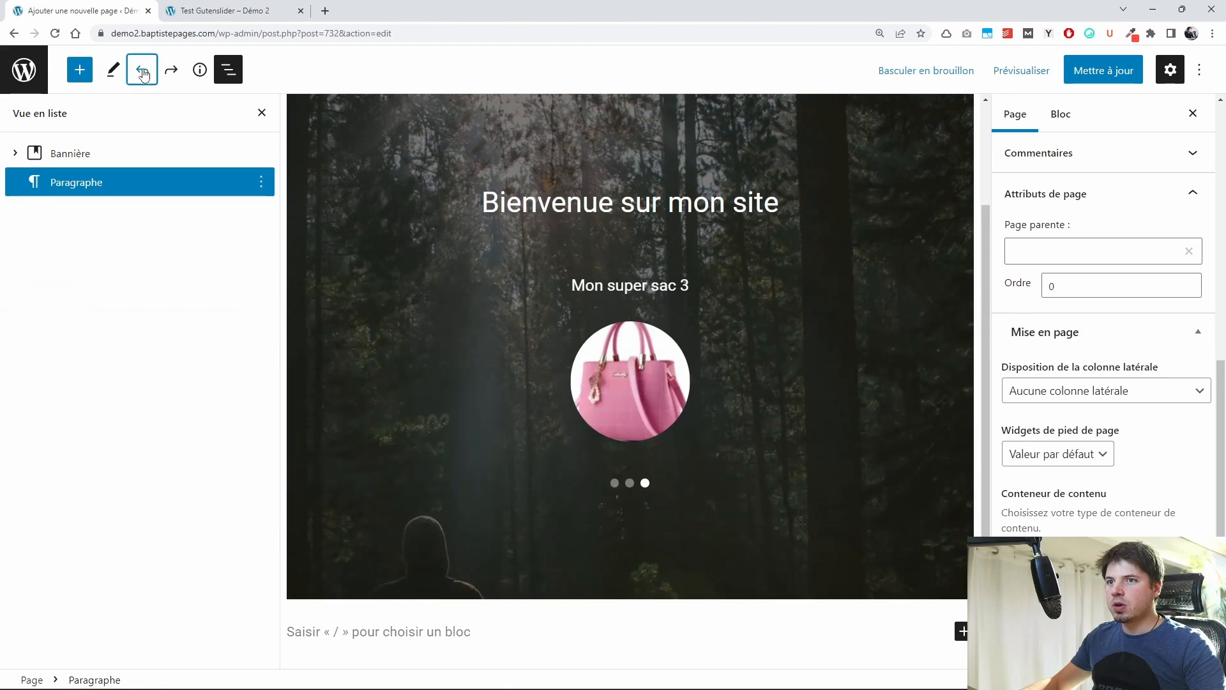
# Step: Insert a Groupe block below the banner and fill a paragraph inside it with five lorem ipsum paragraphs starting "Cras sagittis"
pyautogui.click(964, 631)
pyautogui.write('groupe')
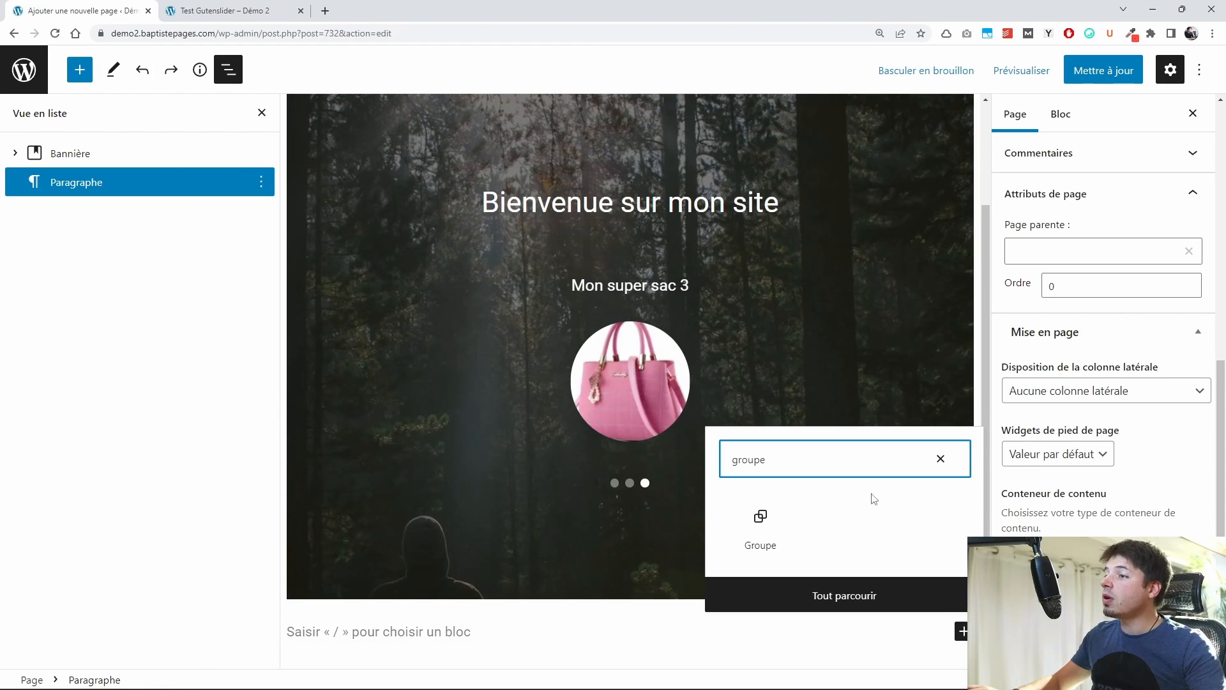
pyautogui.click(769, 526)
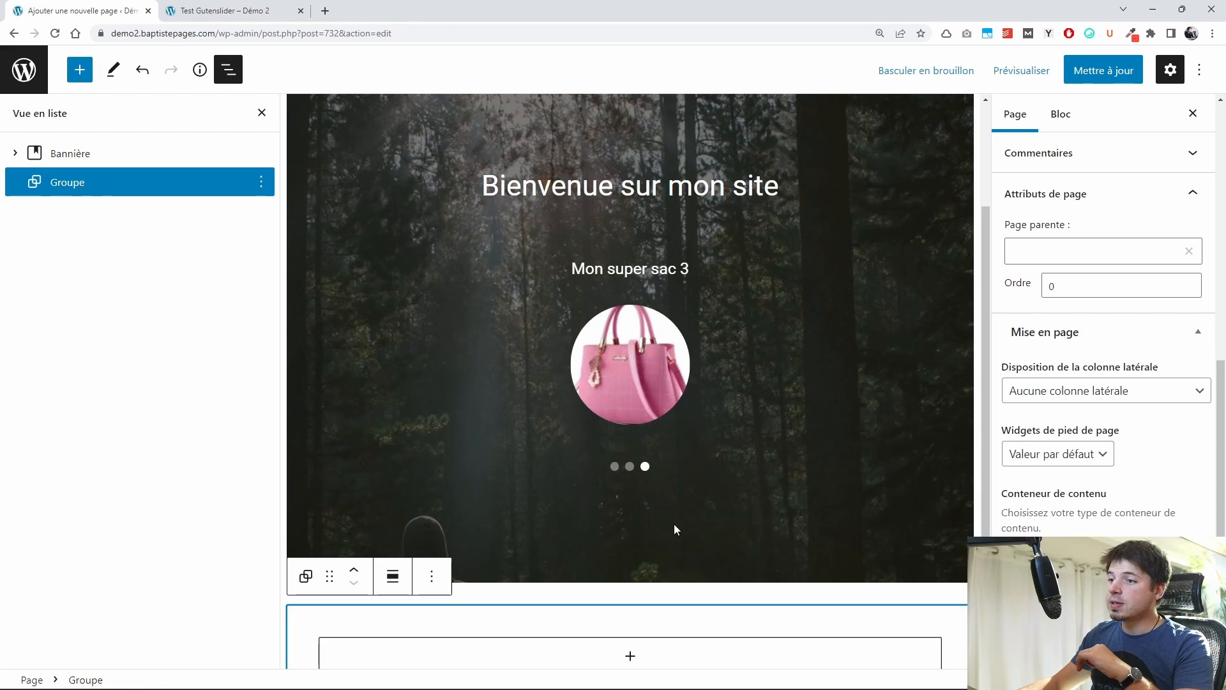
pyautogui.click(616, 594)
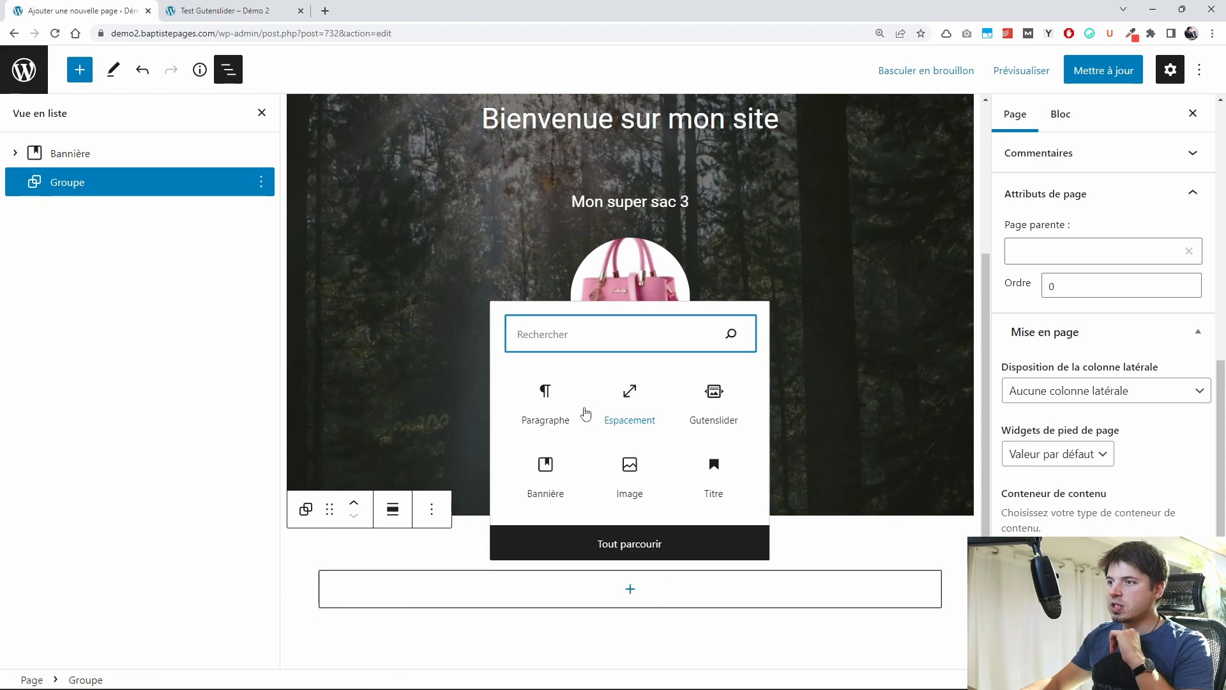
pyautogui.click(550, 411)
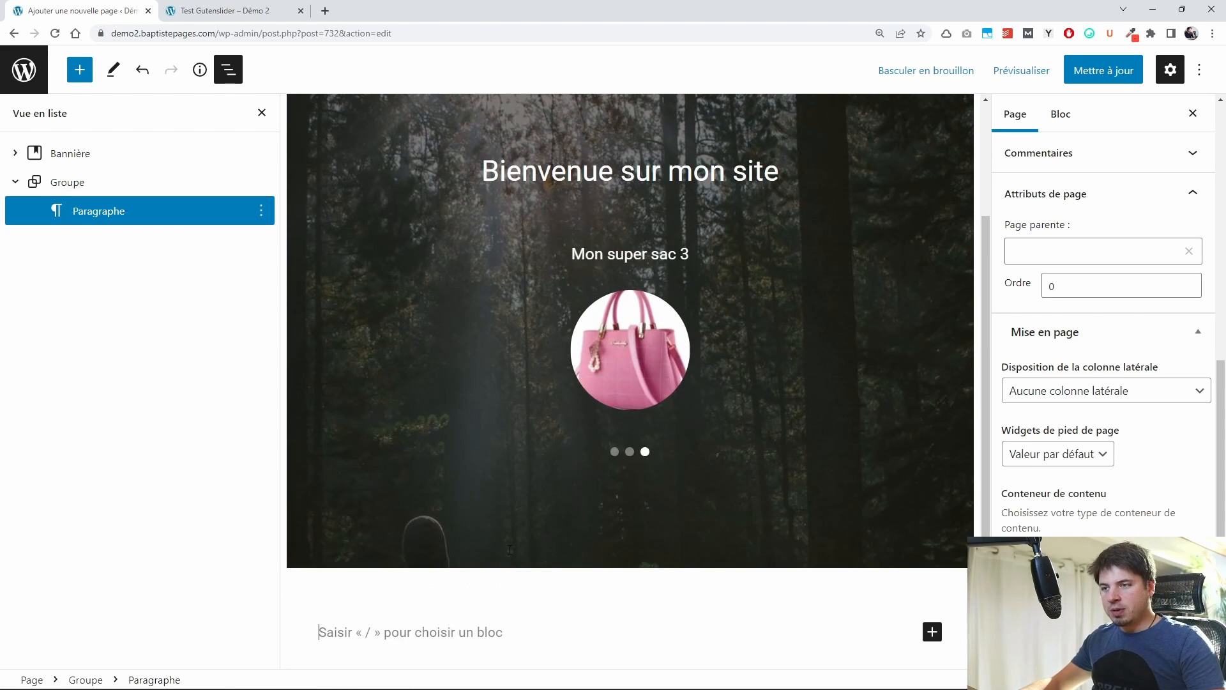
pyautogui.write('Cras sagittis. Vestibulum eu odio. Vestibulum purus quam, scelerisque ut, mollis sed, nonummy id, metus. Vestibulum ante ipsum primis in faucibus orci luctus et ultrices posuere cubilia Curae; Fusce id purus. Praesent vestibulum dapibus nibh.  Vestibulum purus quam, scelerisque ut, mollis sed, nonummy id, metus. Aenean ut eros et nisl sagittis vestibulum. Donec vitae orci sed dolor rutrum auctor. Pellentesque posuere. Quisque id mi.  In enim justo, rhoncus ut, imperdiet a, venenatis vitae, justo. Nullam nulla eros, ultricies sit amet, nonummy id, imperdiet feugiat, pede. Duis lobortis massa imperdiet quam. Donec pede justo, fringilla vel, aliquet nec, vulputate eget, arcu. Sed a libero.  Nullam tincidunt adipiscing enim. In auctor lobortis lacus. Phasellus volutpat, metus eget egestas mollis, lacus lacus blandit dui, id egestas quam mauris ut lacus. Class aptent taciti sociosqu ad litora torquent per conubia nostra, per inceptos hymenaeos. Praesent ac sem eget est egestas volutpat.  Sed libero. Nunc interdum lacus sit amet orci. Quisque id mi. Pellentesque posuere. Sed mollis, eros et ultrices tempus, mauris ipsum aliquam libero, non adipiscing dolor urna a orci.')
# Step: Update the page, reload its published version and check the grouped text's margins and the banner's fixed background
pyautogui.click(1103, 70)
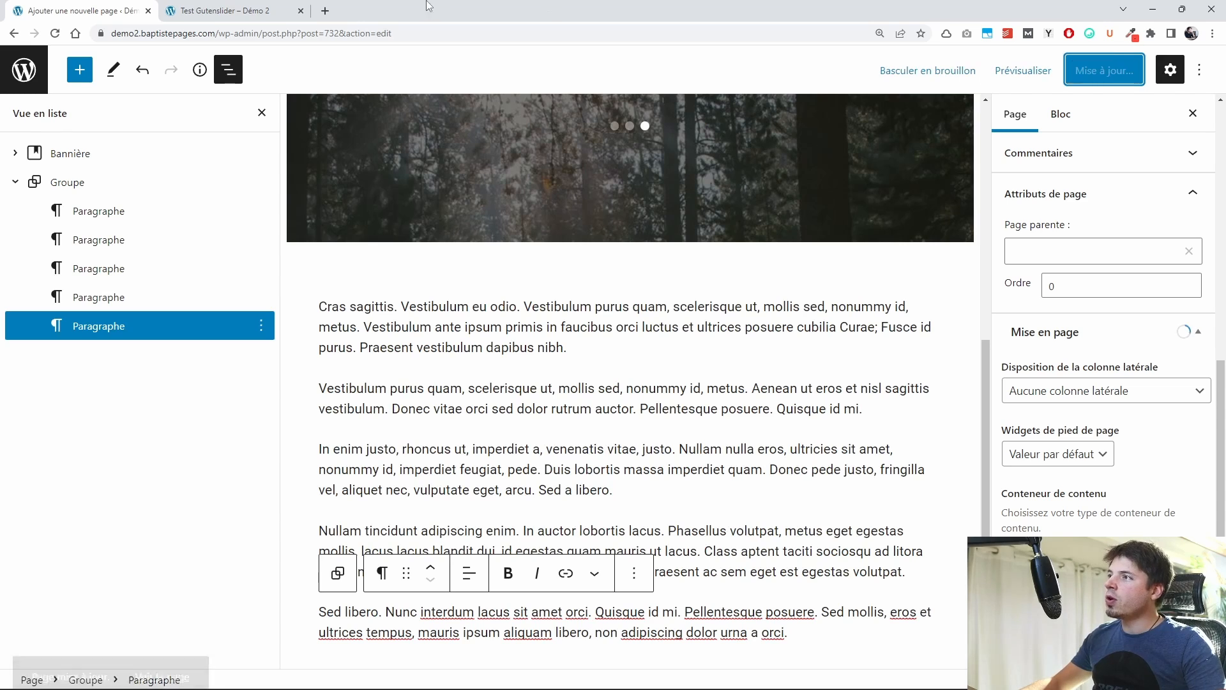
pyautogui.click(230, 10)
pyautogui.press('F5')
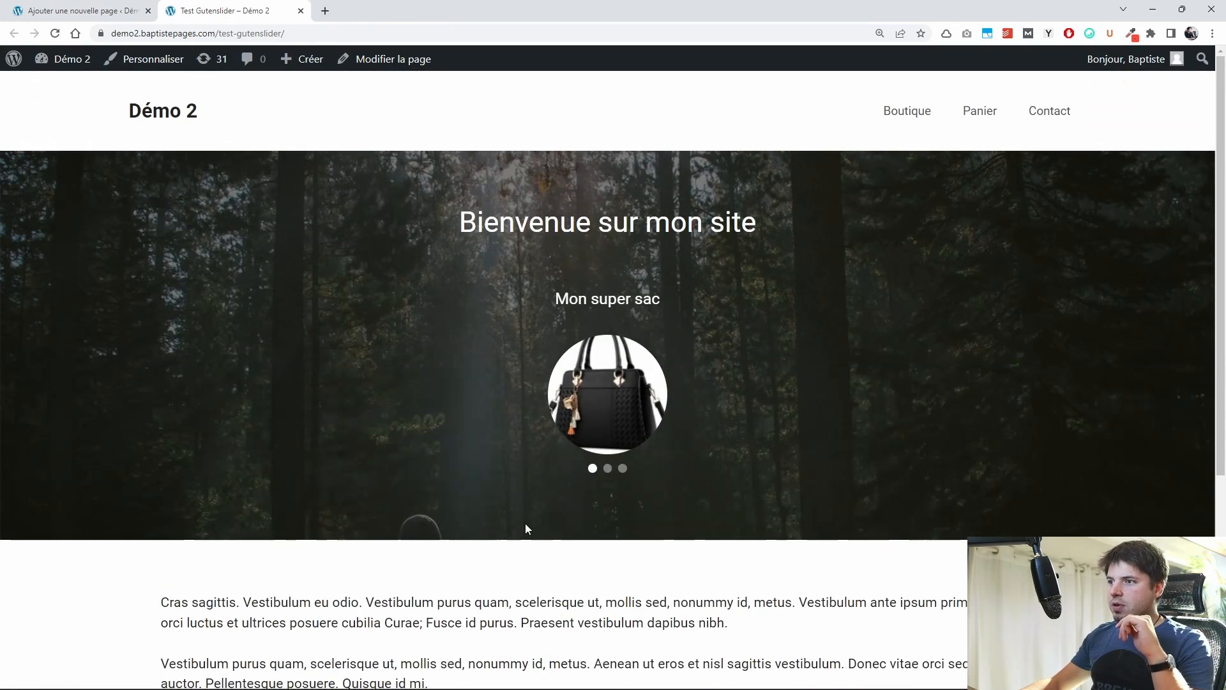
pyautogui.scroll(-5, 270, 492)
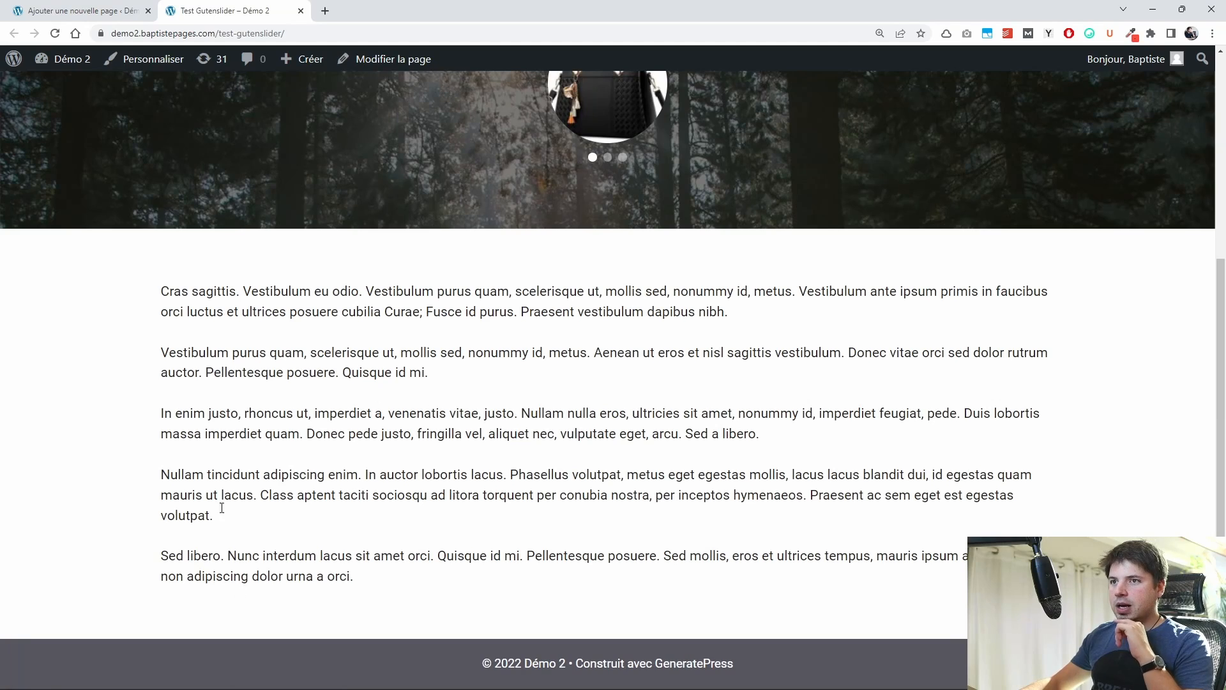
pyautogui.scroll(4, 221, 507)
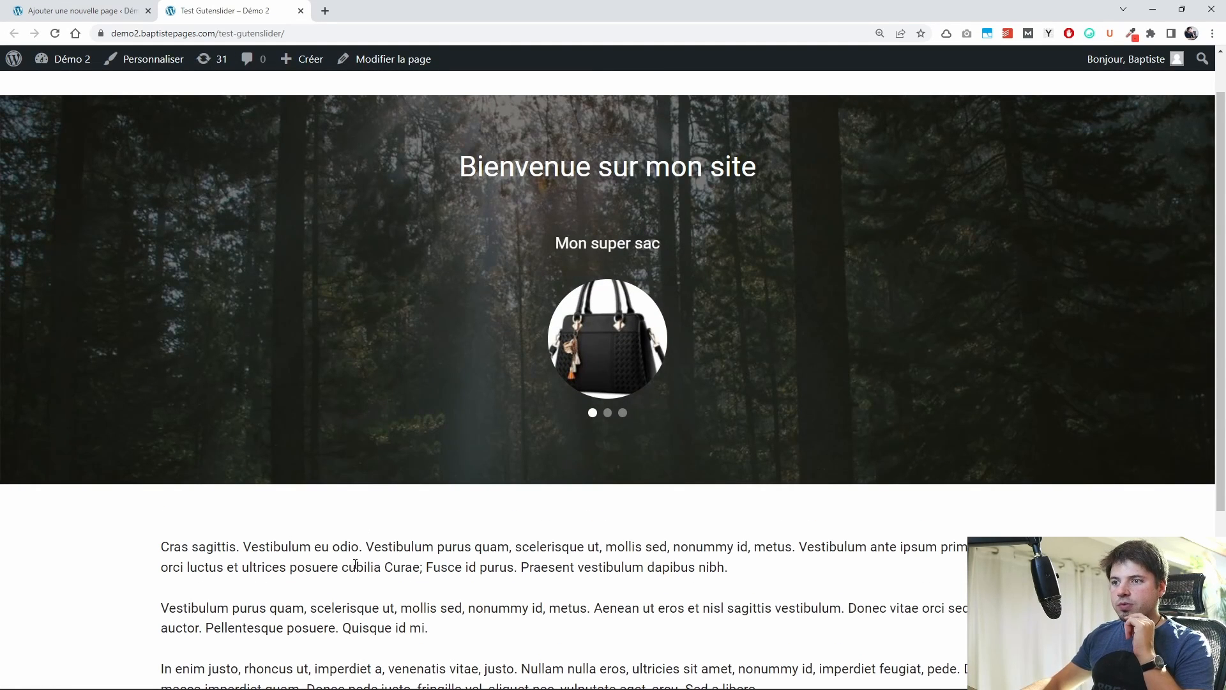
pyautogui.scroll(1, 426, 526)
# Step: Insert a Gutenslider block between the banner and the group, and select it in the block list view
pyautogui.hotkey('ctrl', 'Tab')
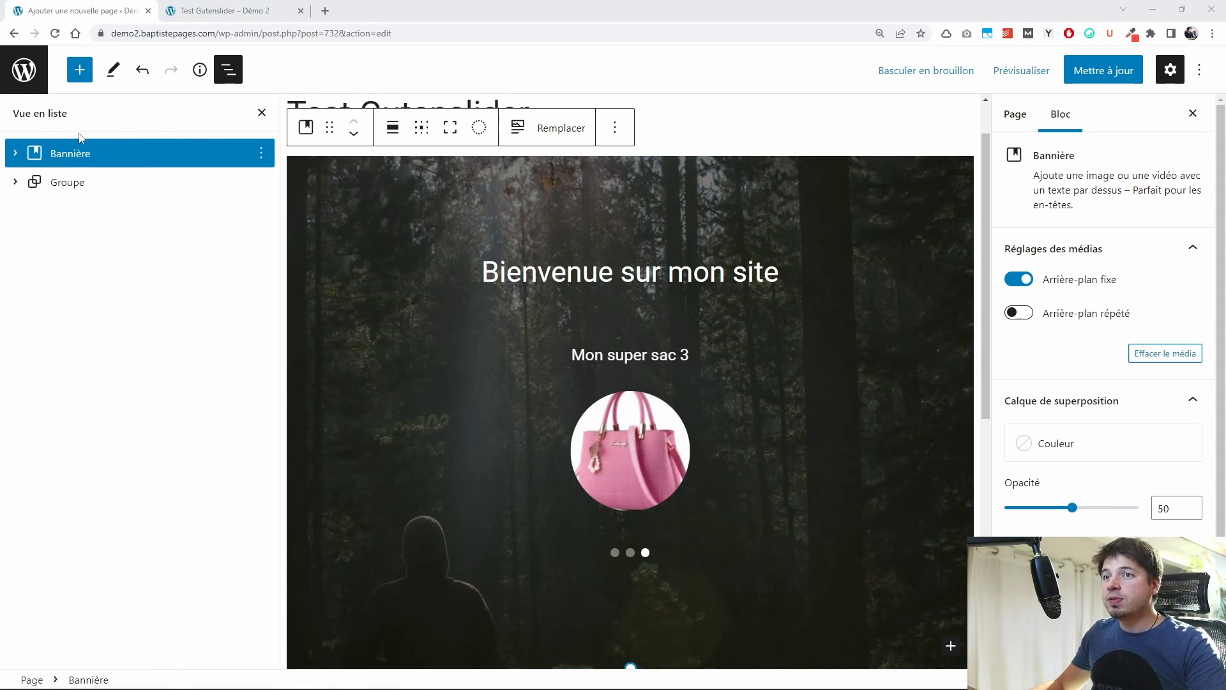
pyautogui.click(85, 70)
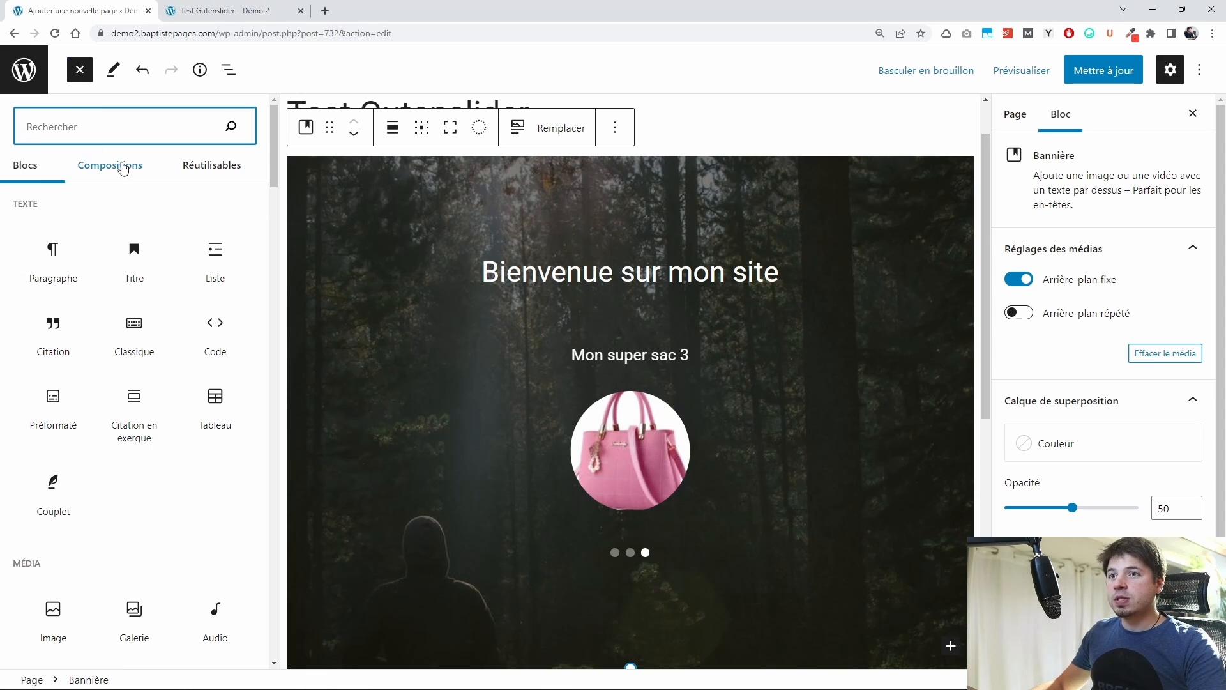
pyautogui.write('guten')
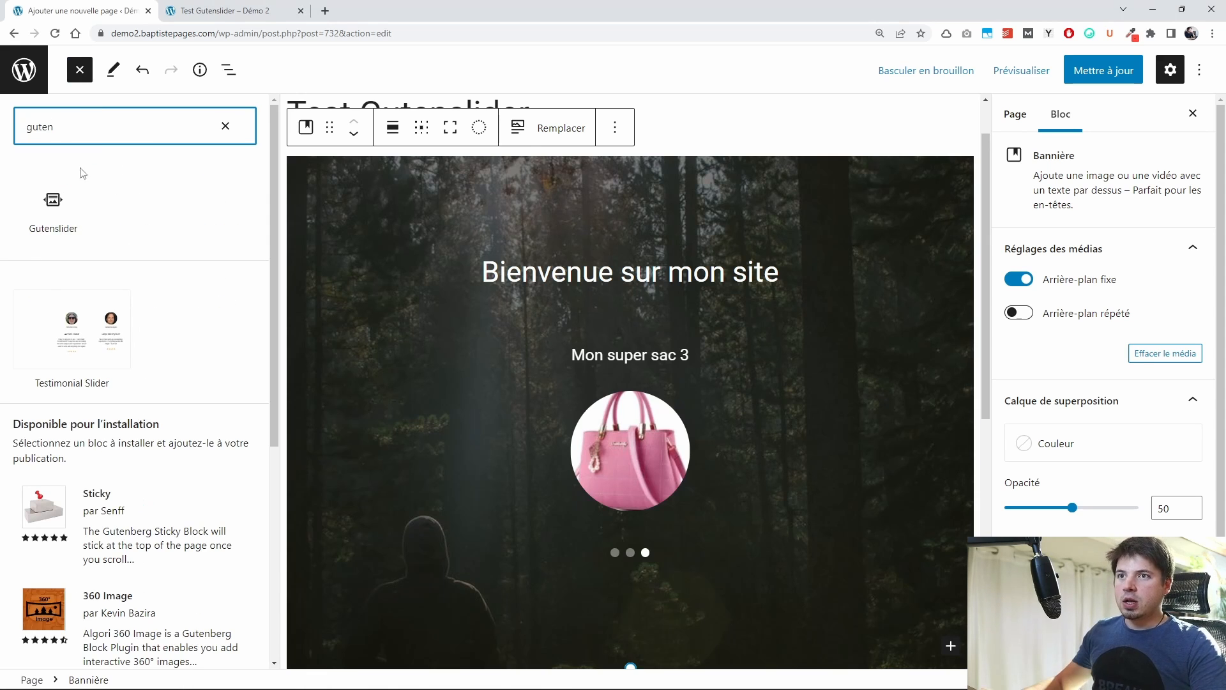
pyautogui.click(51, 201)
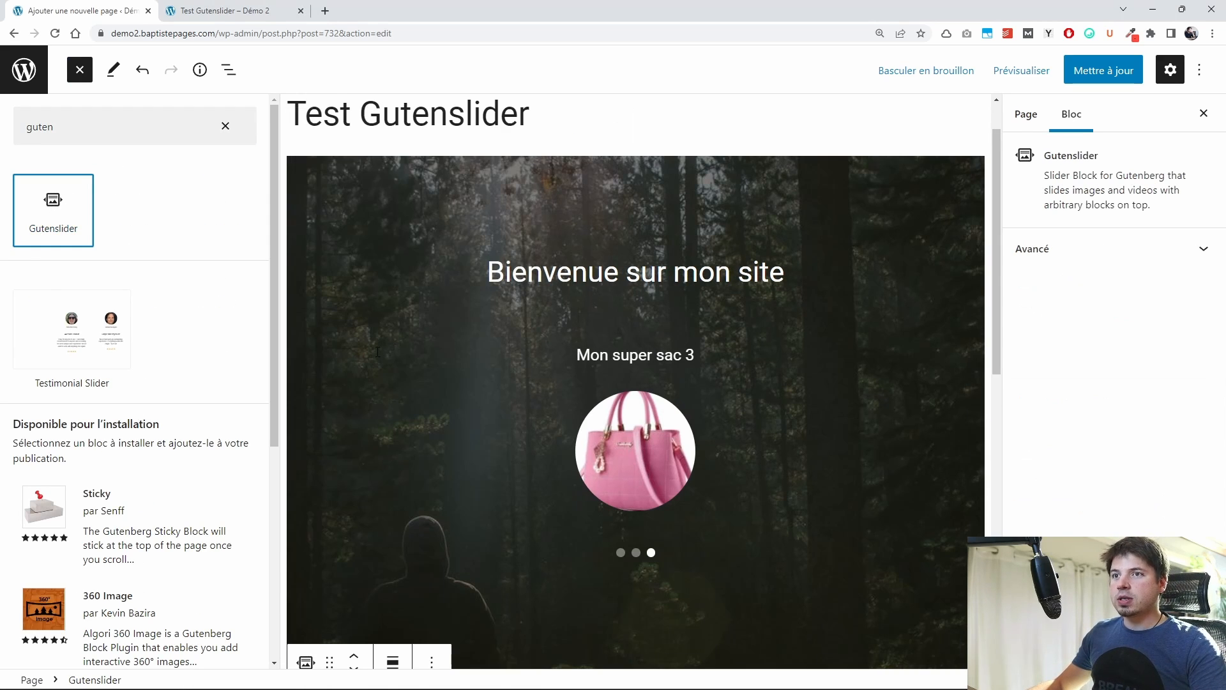
pyautogui.click(228, 75)
pyautogui.click(29, 188)
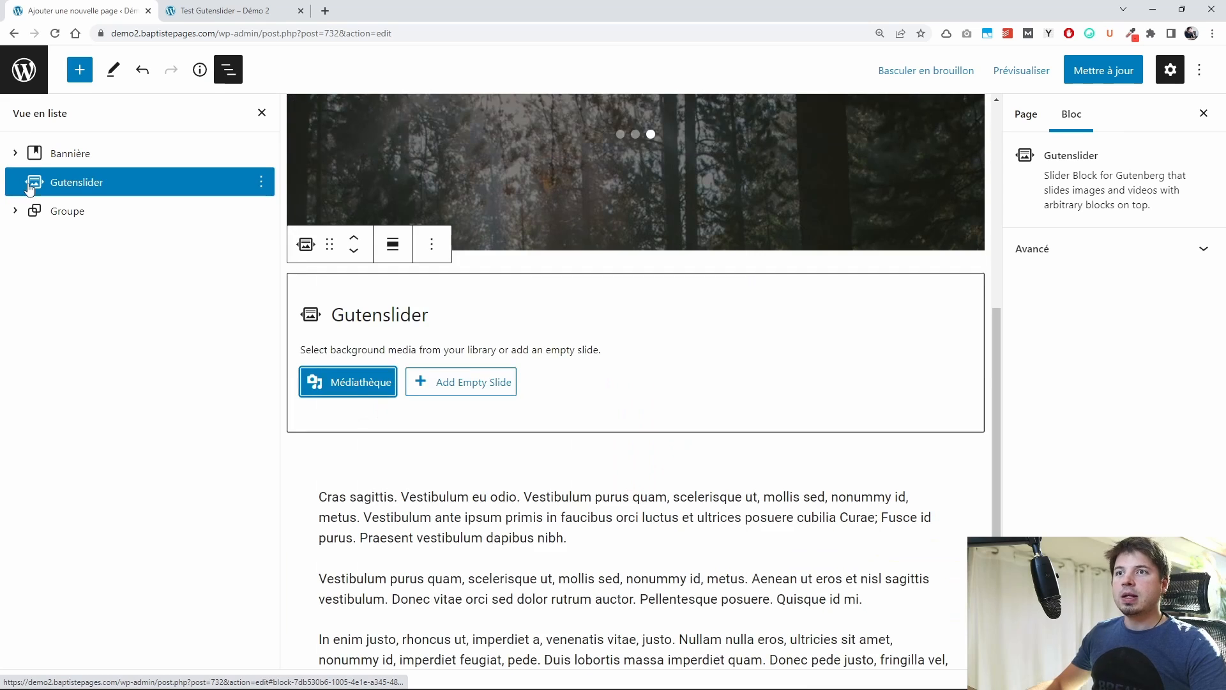
# Step: Move the new Gutenslider above the banner and move the banner below the group
pyautogui.click(354, 234)
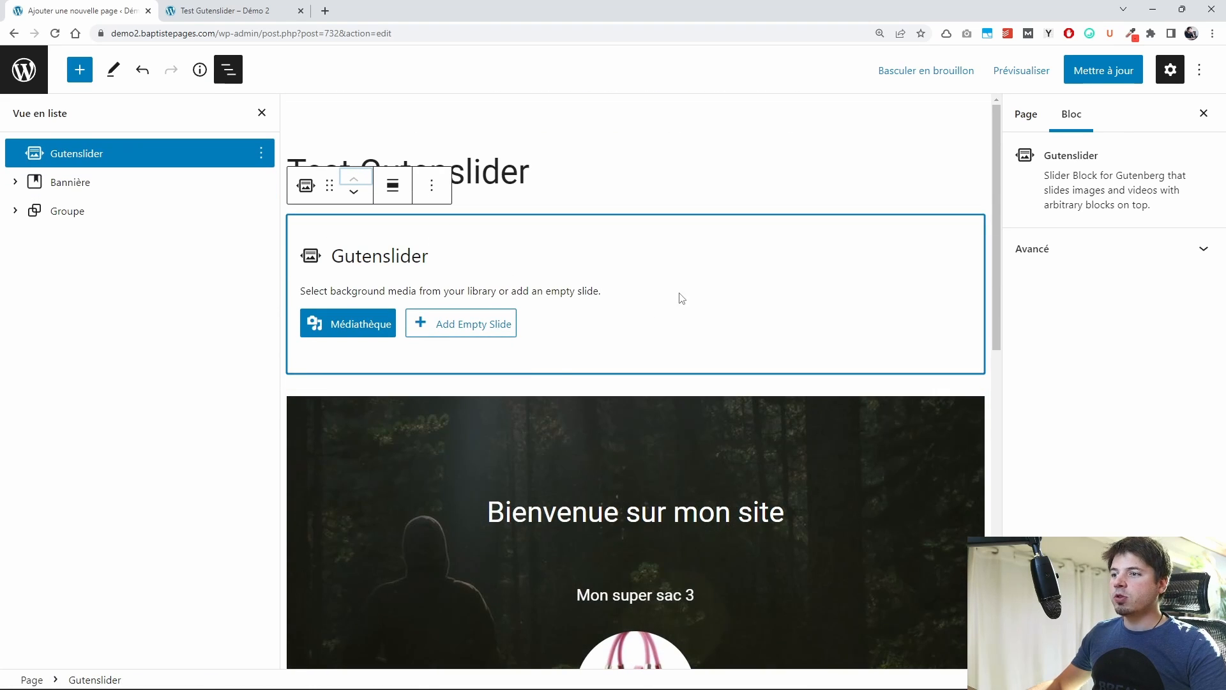
pyautogui.click(173, 184)
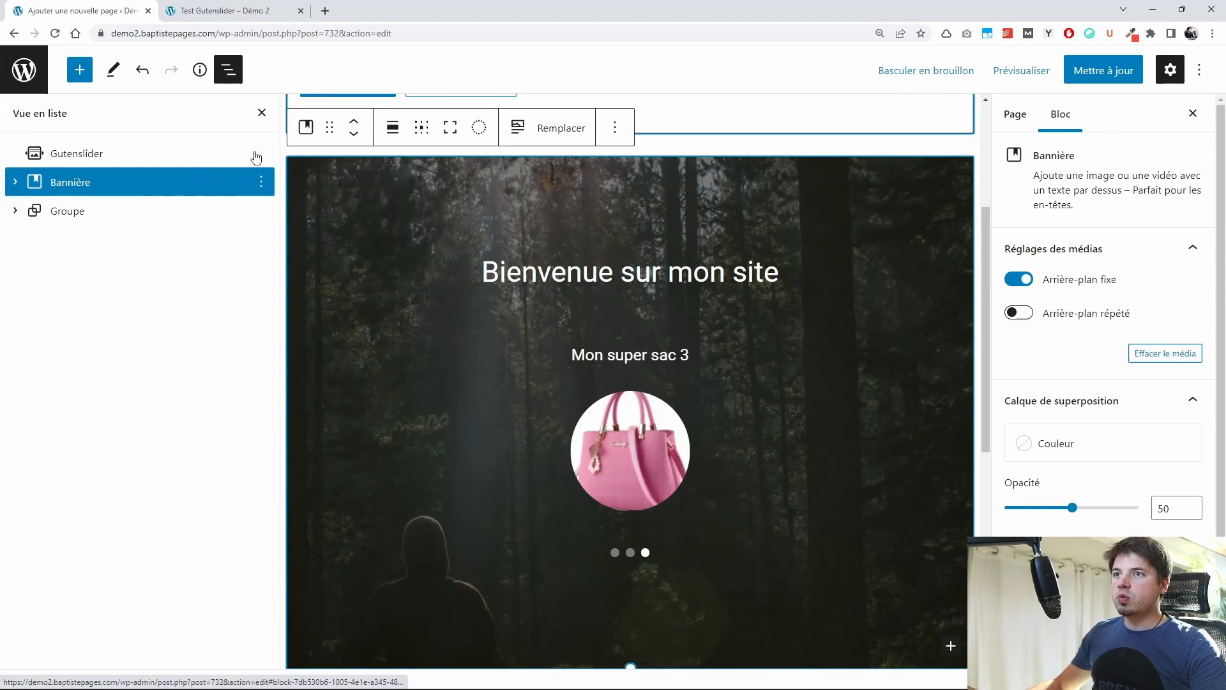
pyautogui.click(354, 134)
# Step: Open the media library for the new Gutenslider and select the sunlit forest, misty forest path and wooden cabin images
pyautogui.click(170, 155)
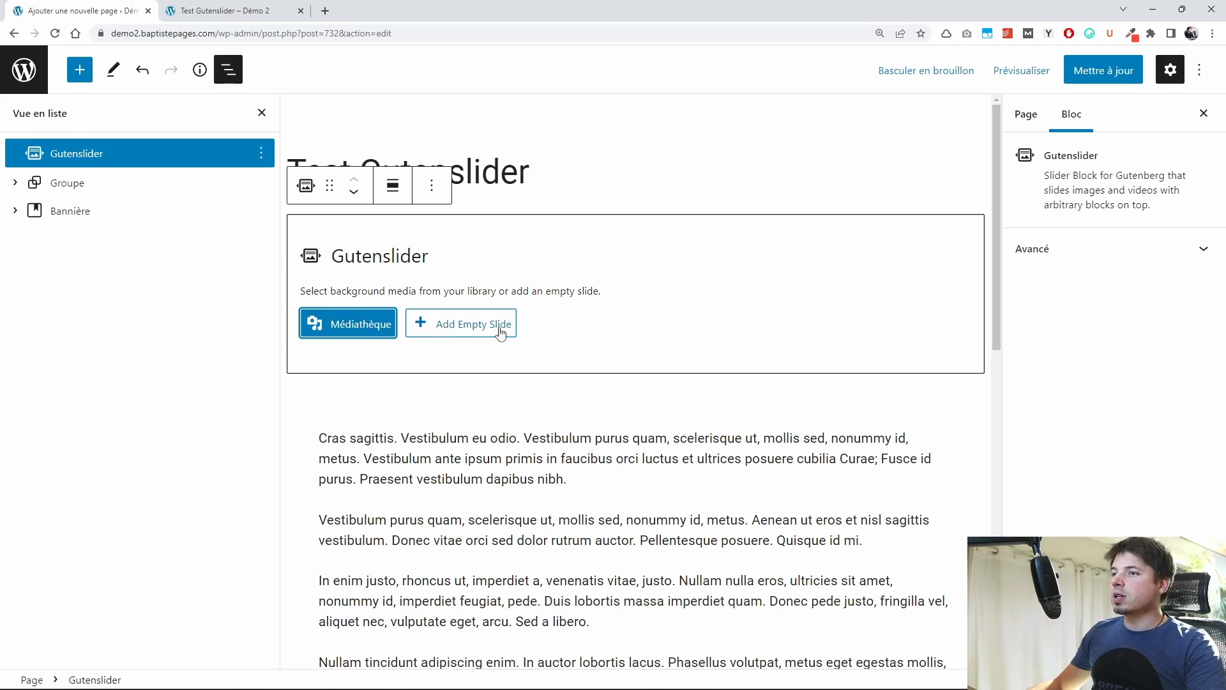
pyautogui.click(330, 326)
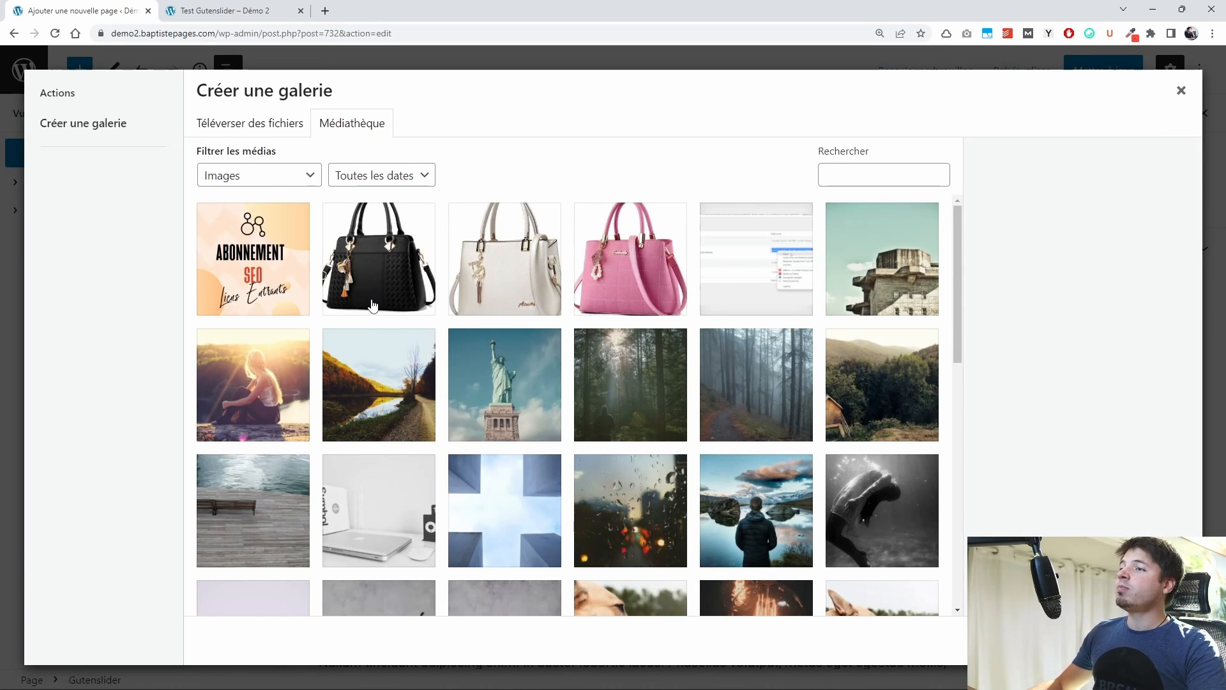
pyautogui.click(617, 388)
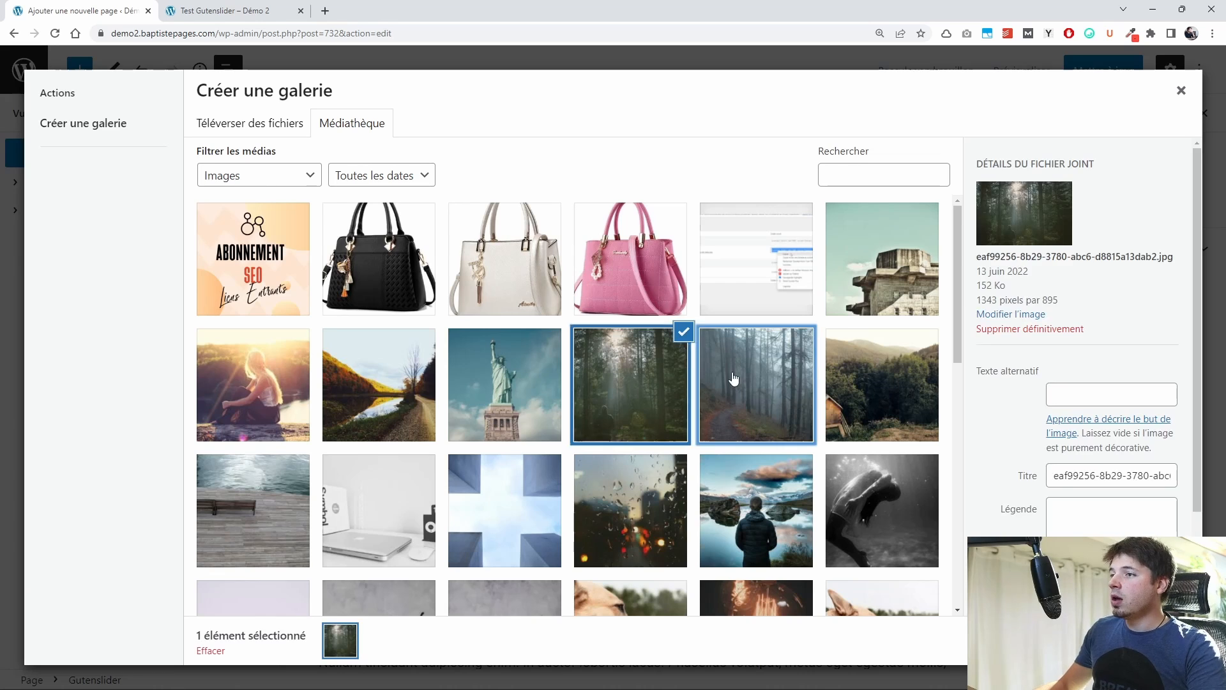
pyautogui.click(754, 391)
pyautogui.click(856, 396)
pyautogui.click(547, 393)
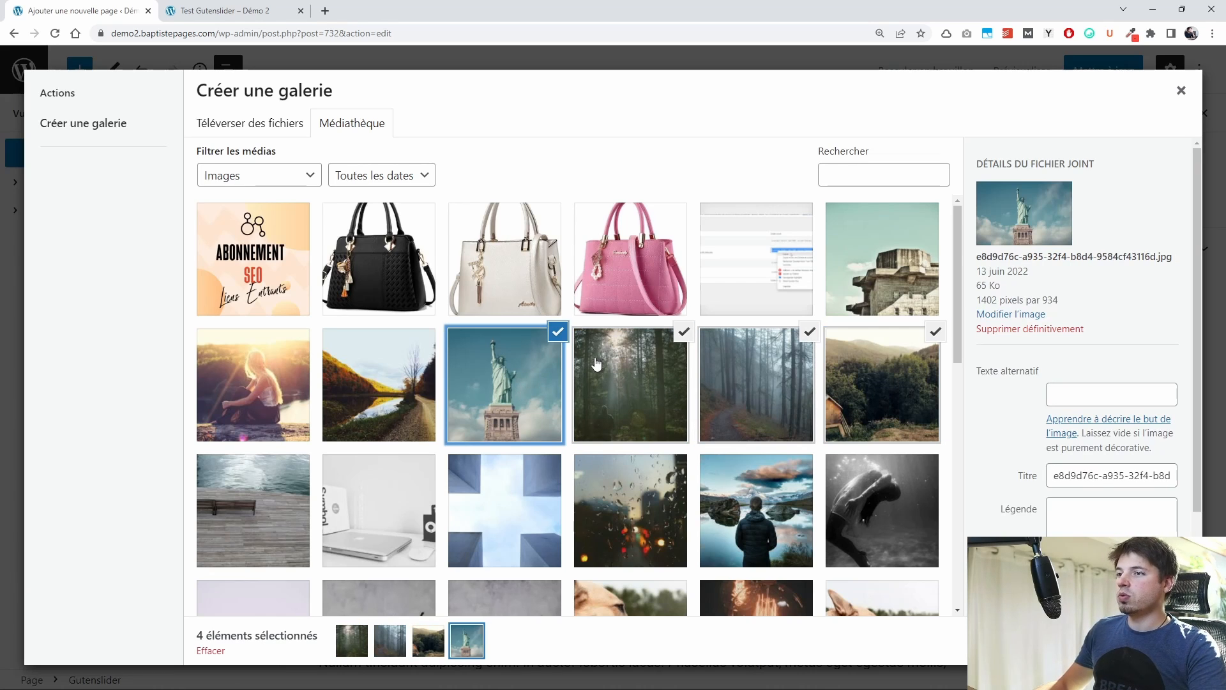
pyautogui.click(559, 332)
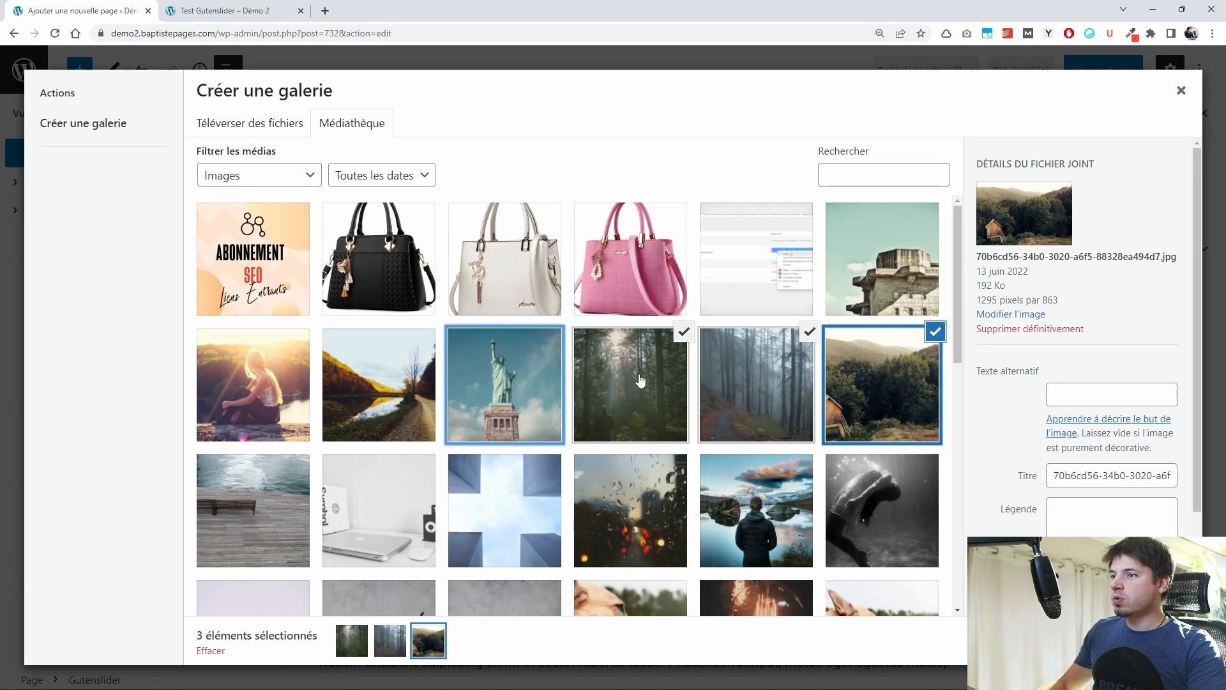
pyautogui.click(500, 408)
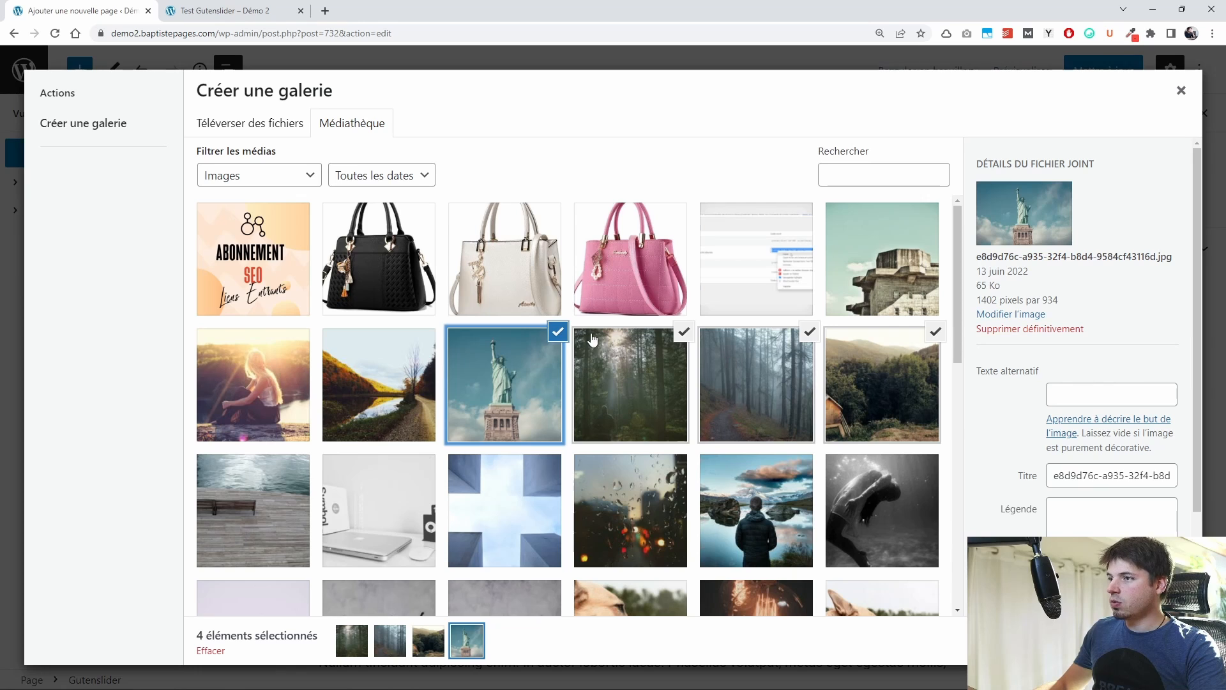
pyautogui.click(559, 331)
# Step: Replace the misty path image with the autumn river one, put the sunlit forest last, and insert the gallery as slides
pyautogui.click(680, 335)
pyautogui.click(393, 377)
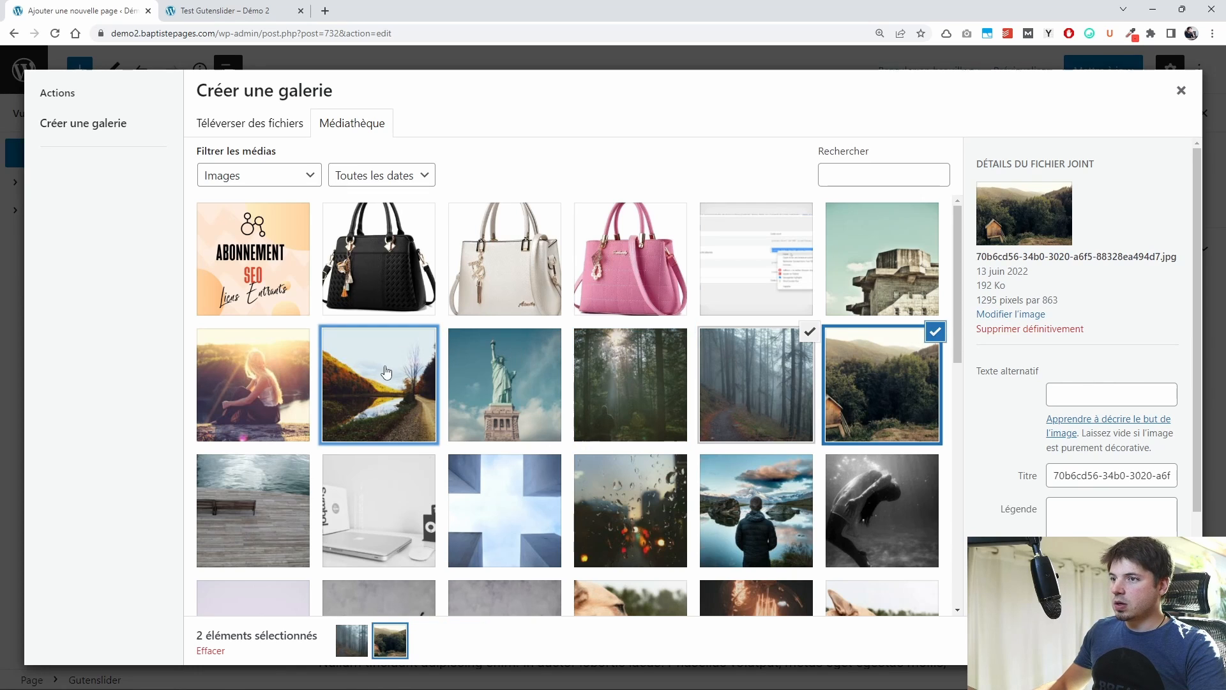
pyautogui.click(684, 351)
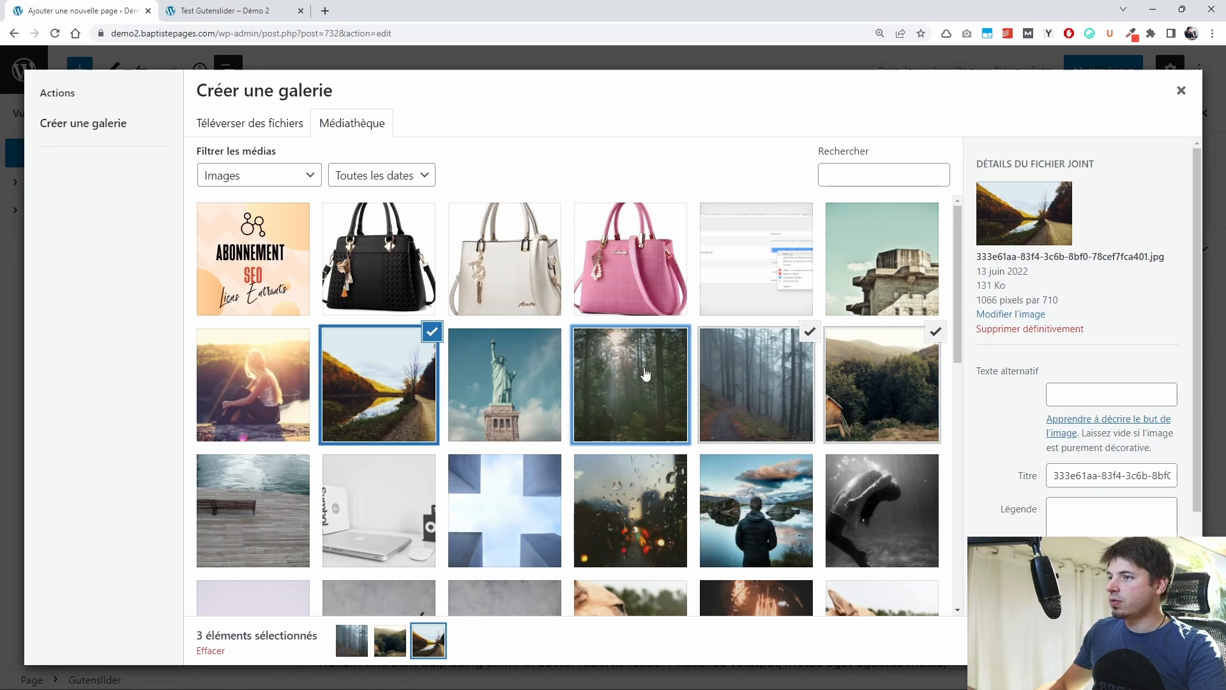
pyautogui.click(809, 332)
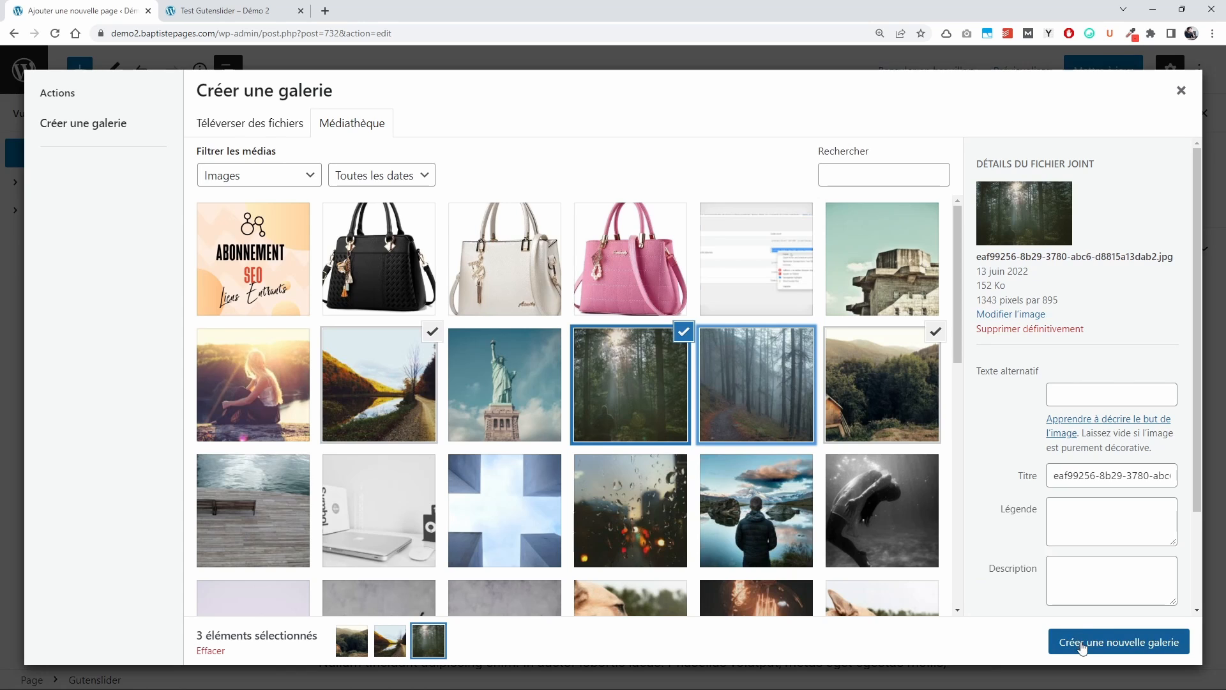
pyautogui.click(1084, 646)
pyautogui.click(1121, 650)
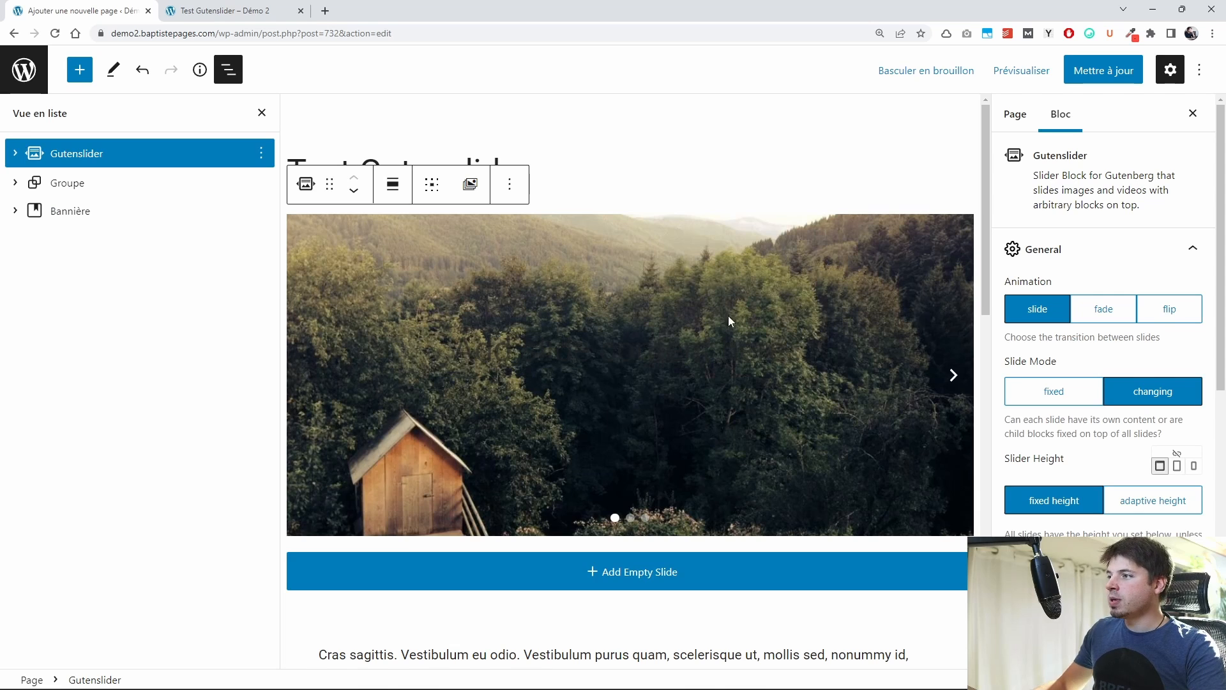
# Step: Enter "Image 1" as the title paragraph on the wooden cabin slide and set its text colour to white
pyautogui.click(637, 355)
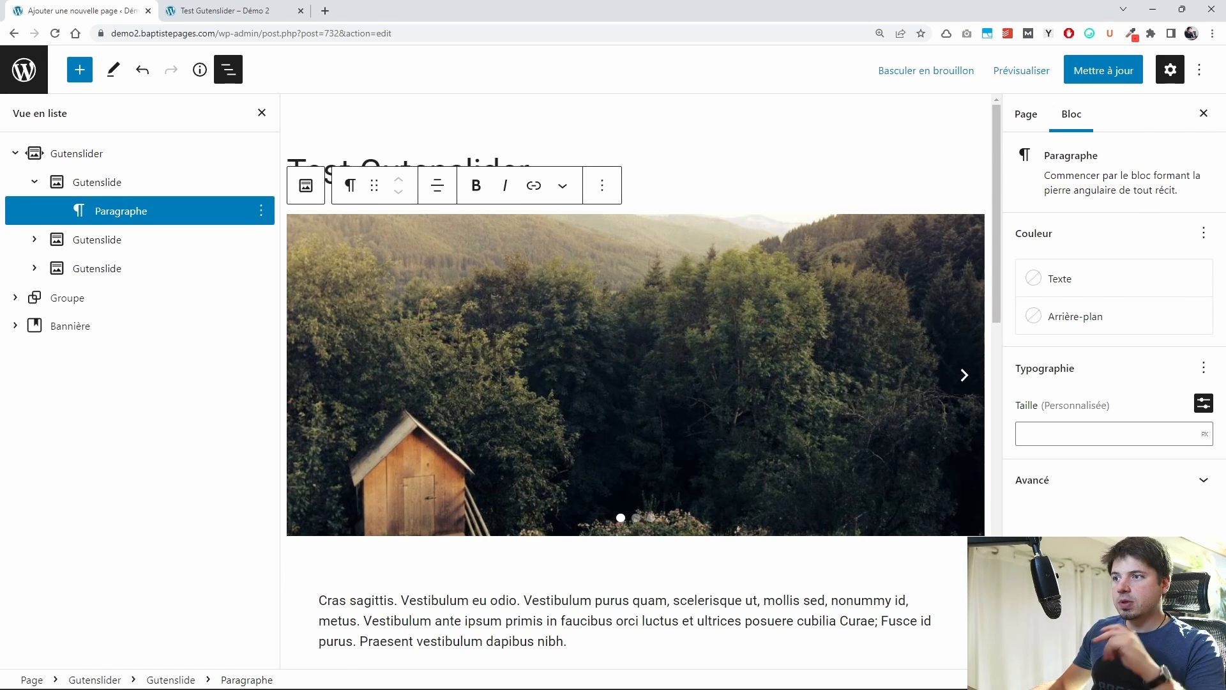
pyautogui.write('Titre')
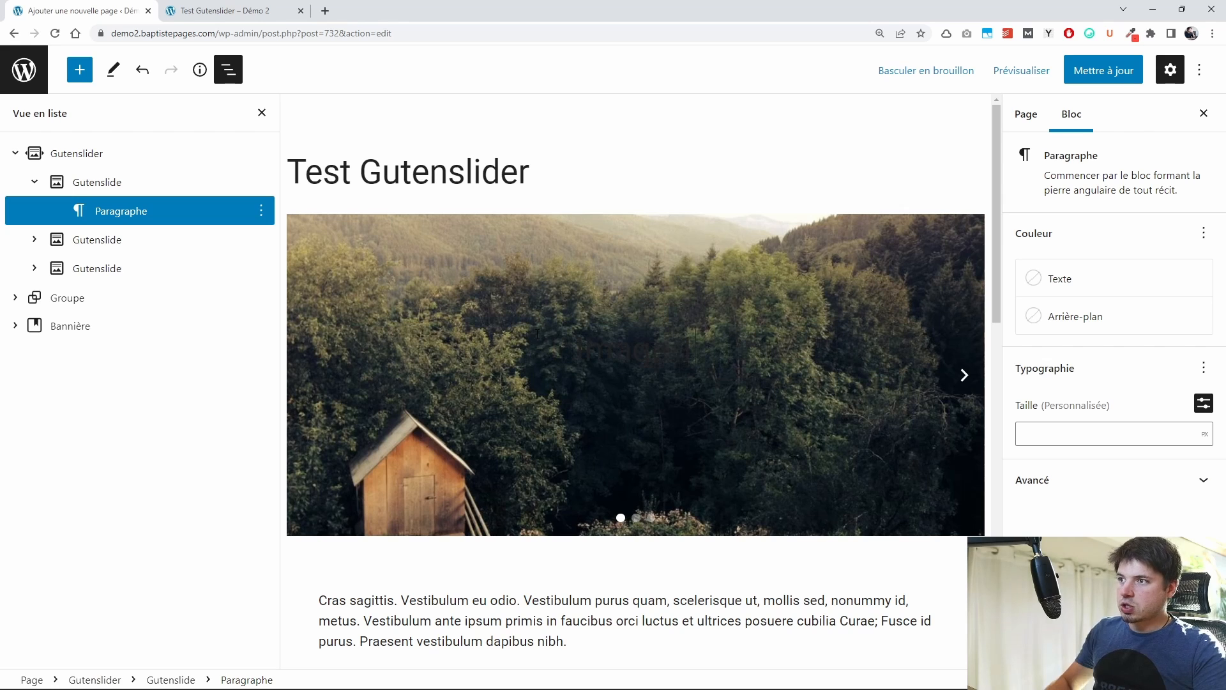
pyautogui.click(1037, 279)
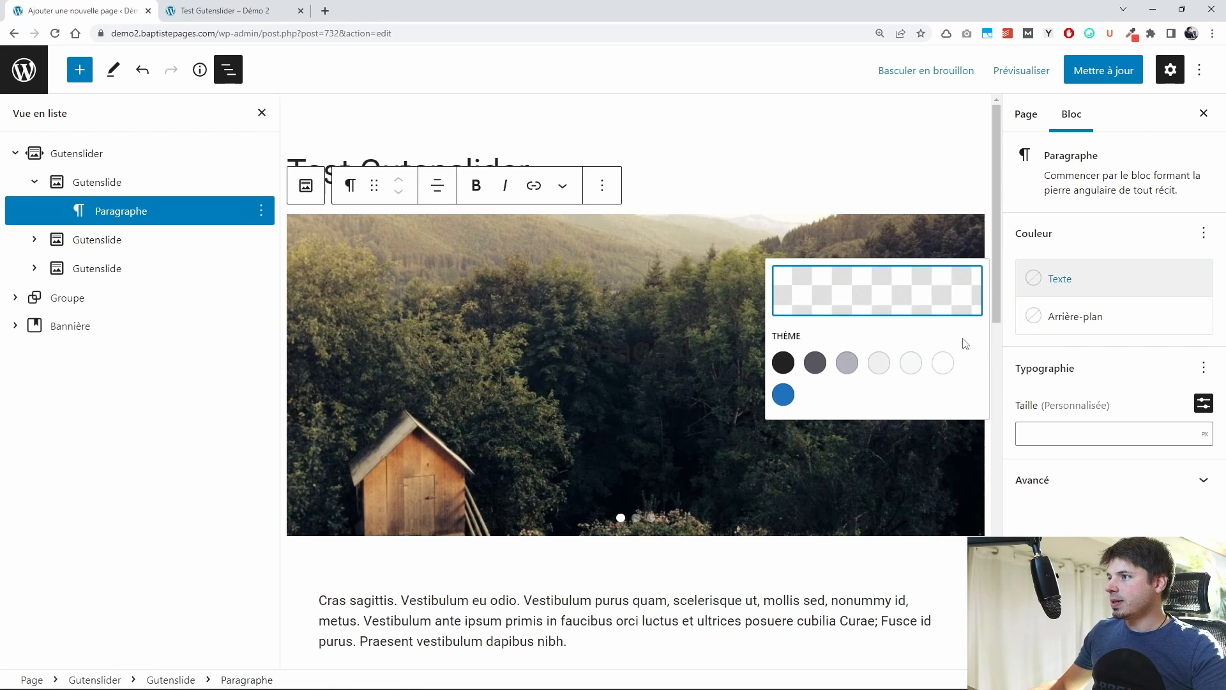
pyautogui.click(942, 363)
# Step: Enter "Image 2" in the paragraph of the second slide, the autumn river, and set its text colour to white
pyautogui.click(119, 247)
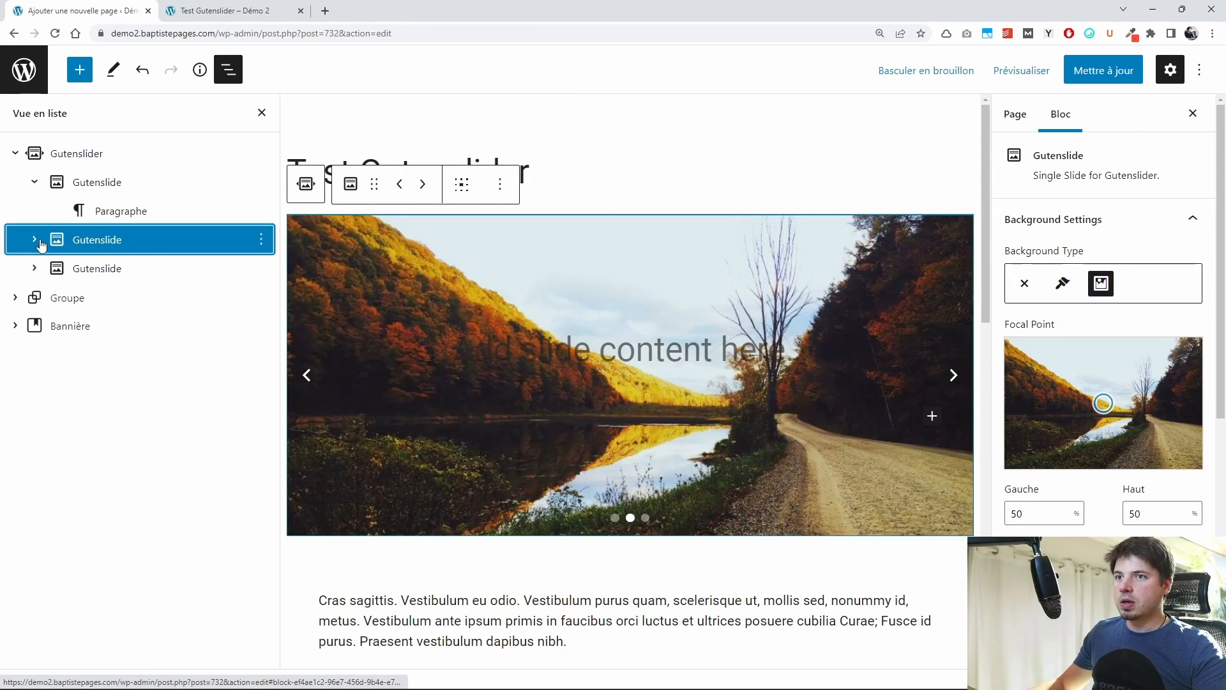
pyautogui.click(35, 239)
pyautogui.click(157, 269)
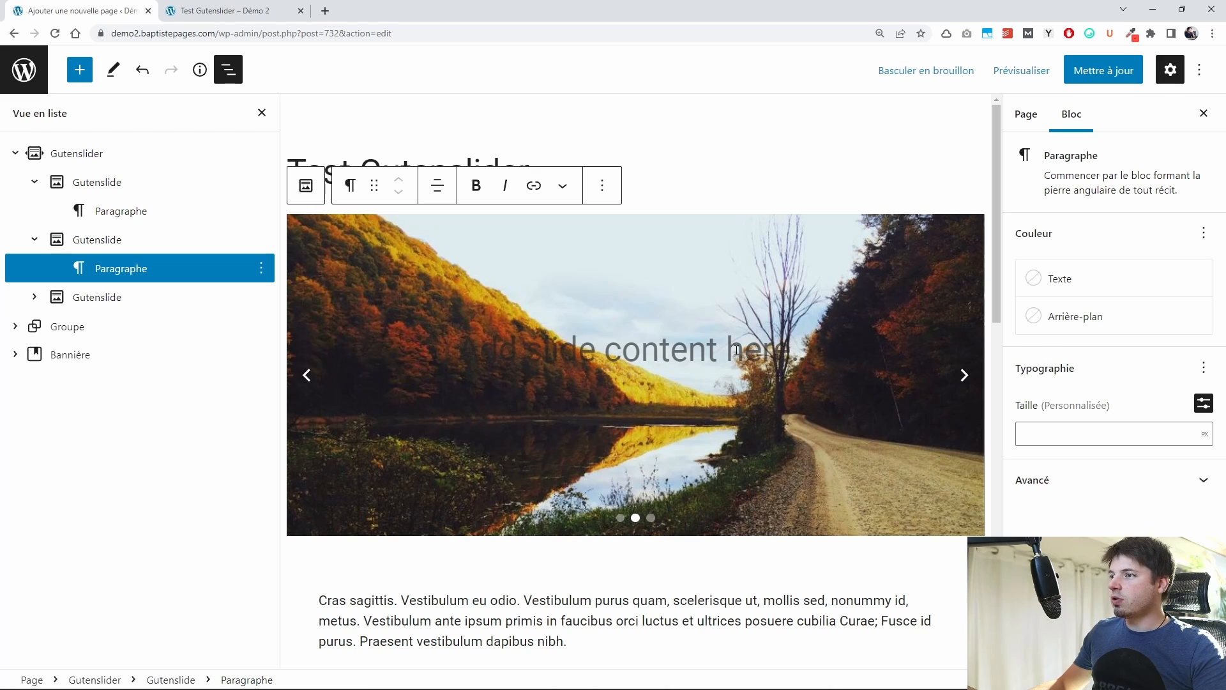
pyautogui.click(551, 346)
pyautogui.write('Image')
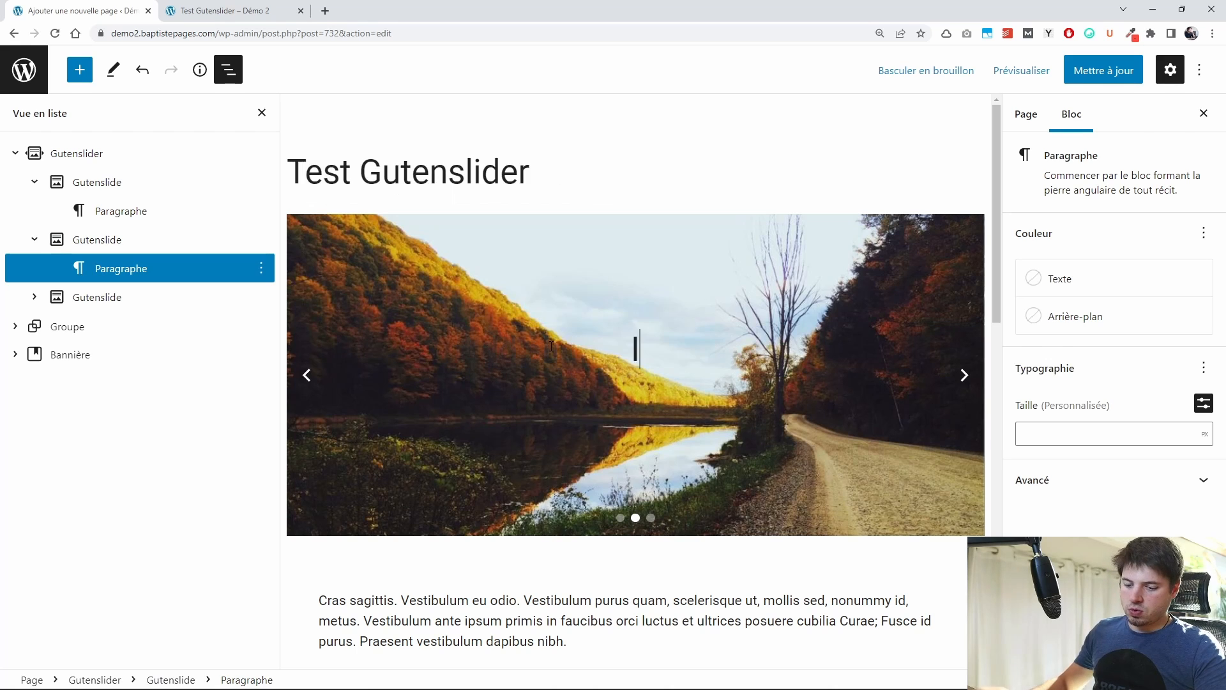
pyautogui.write(' 2')
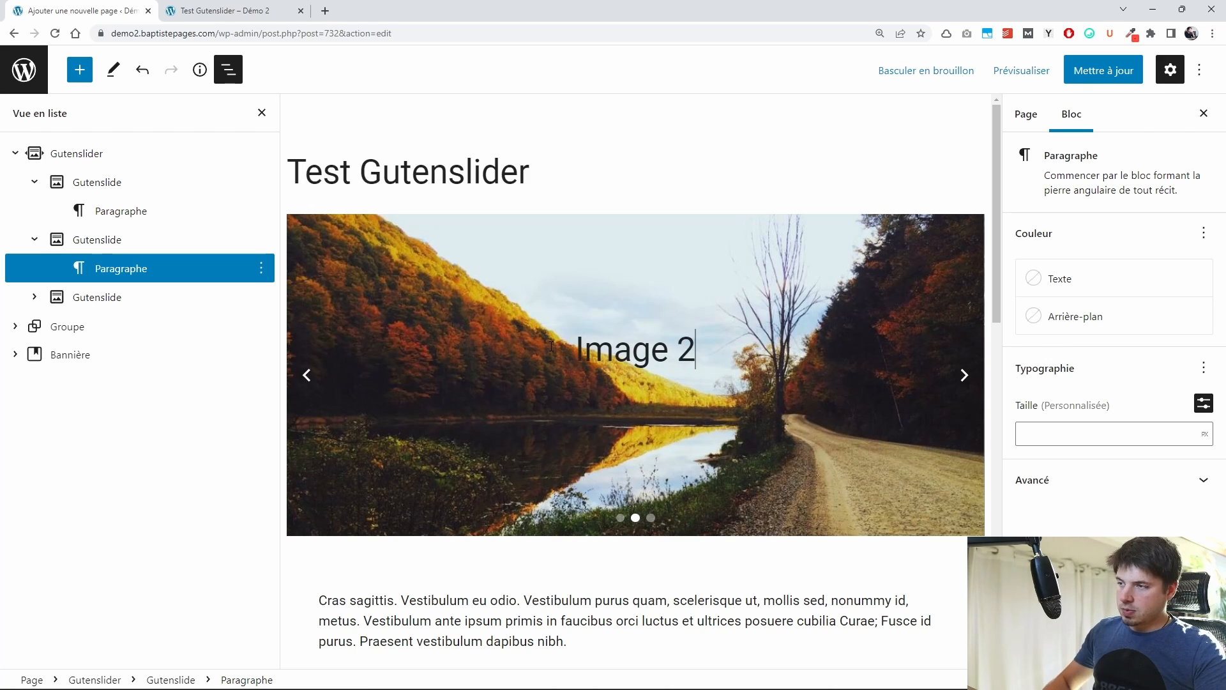
pyautogui.click(1045, 281)
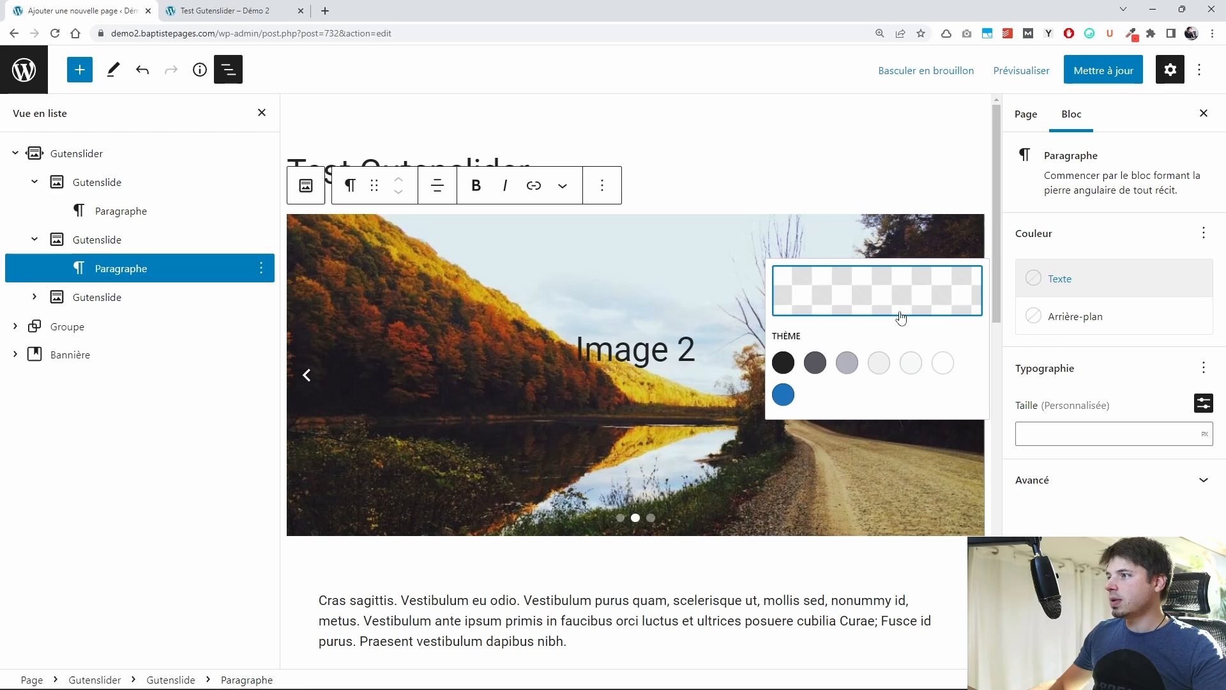
pyautogui.click(942, 362)
# Step: Enter "Slide 3" in the paragraph of the third slide, the sunlit forest
pyautogui.click(131, 299)
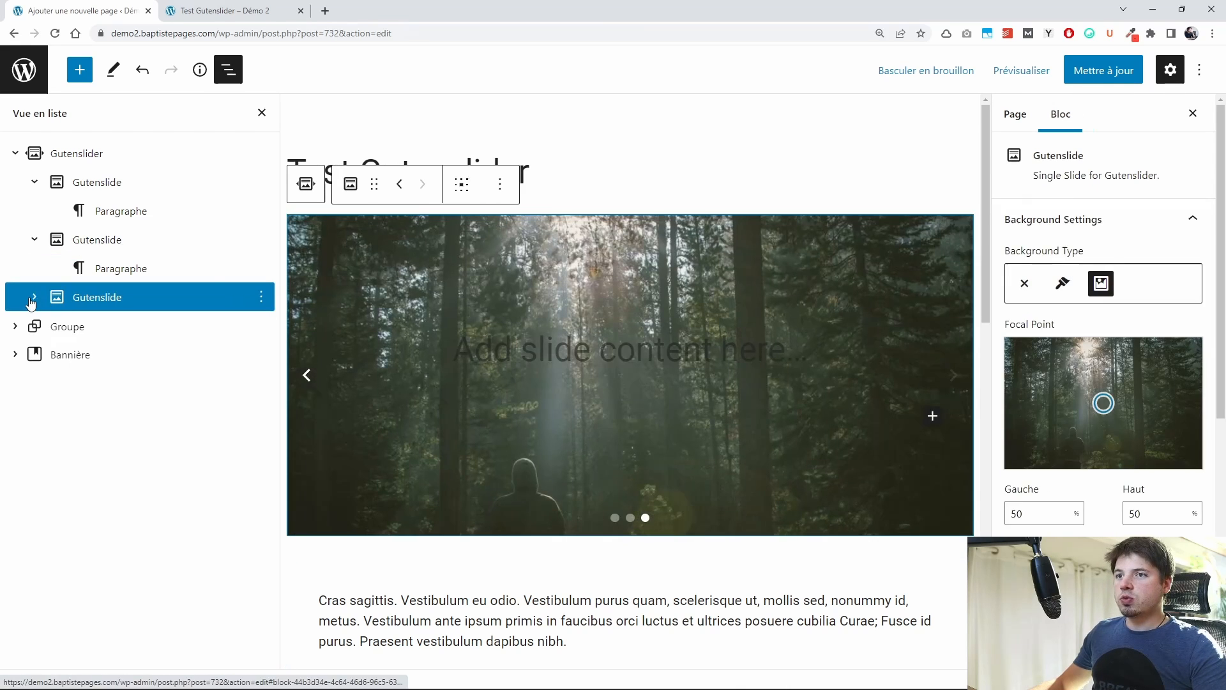
pyautogui.click(436, 332)
pyautogui.write('Sl')
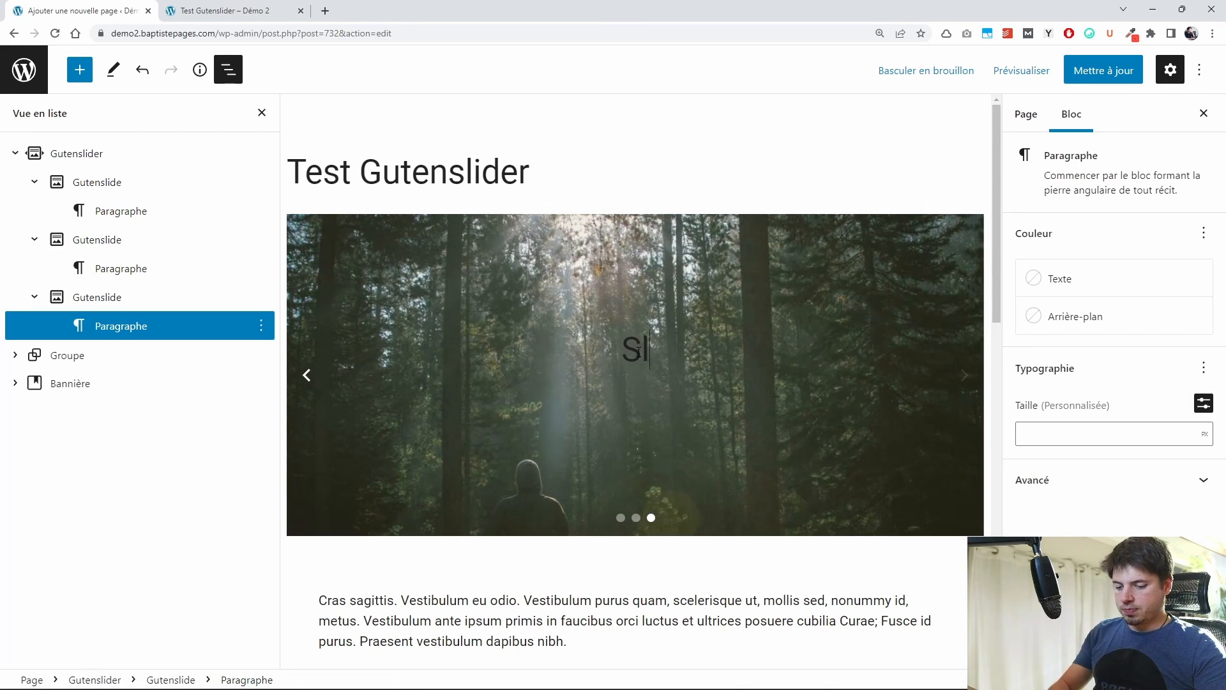
pyautogui.press('BackSpace')
pyautogui.write('Slide 3')
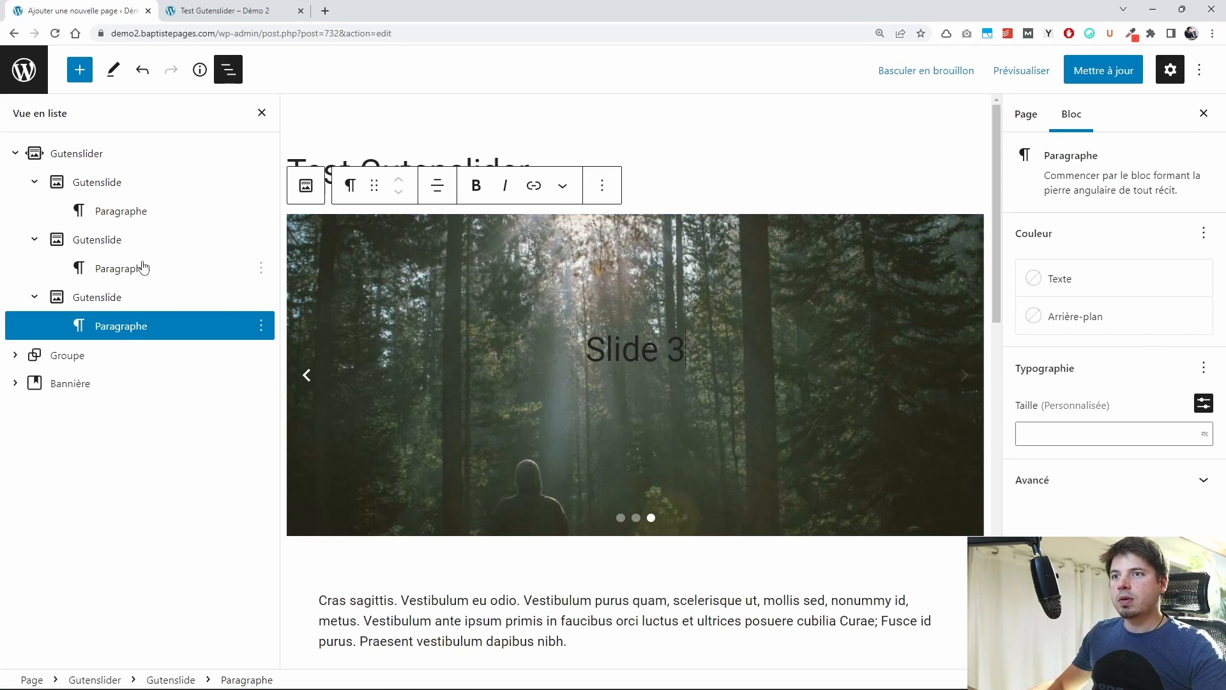
pyautogui.click(165, 277)
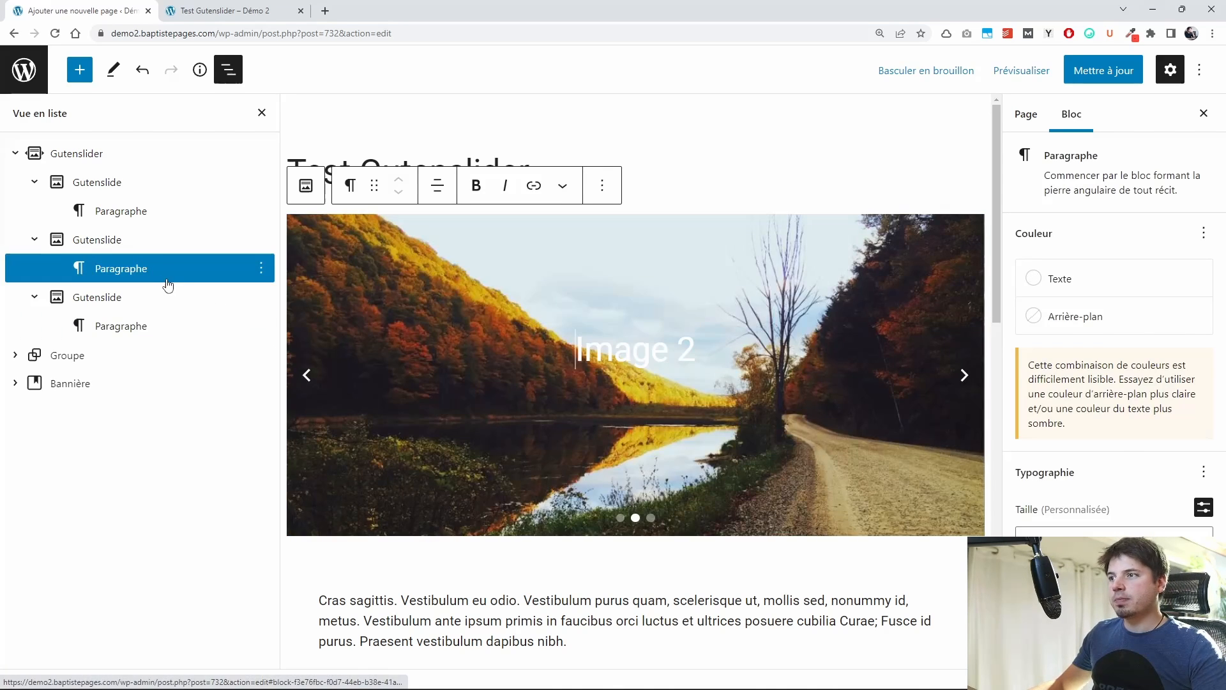
pyautogui.click(594, 255)
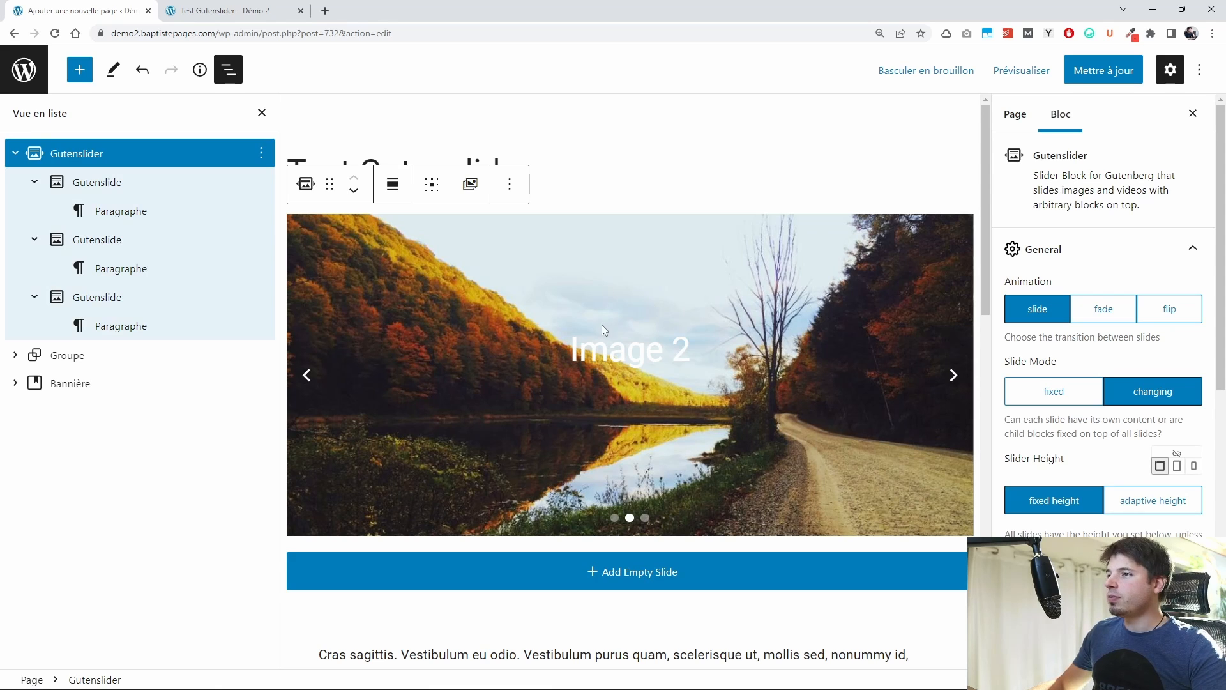
pyautogui.doubleClick(610, 351)
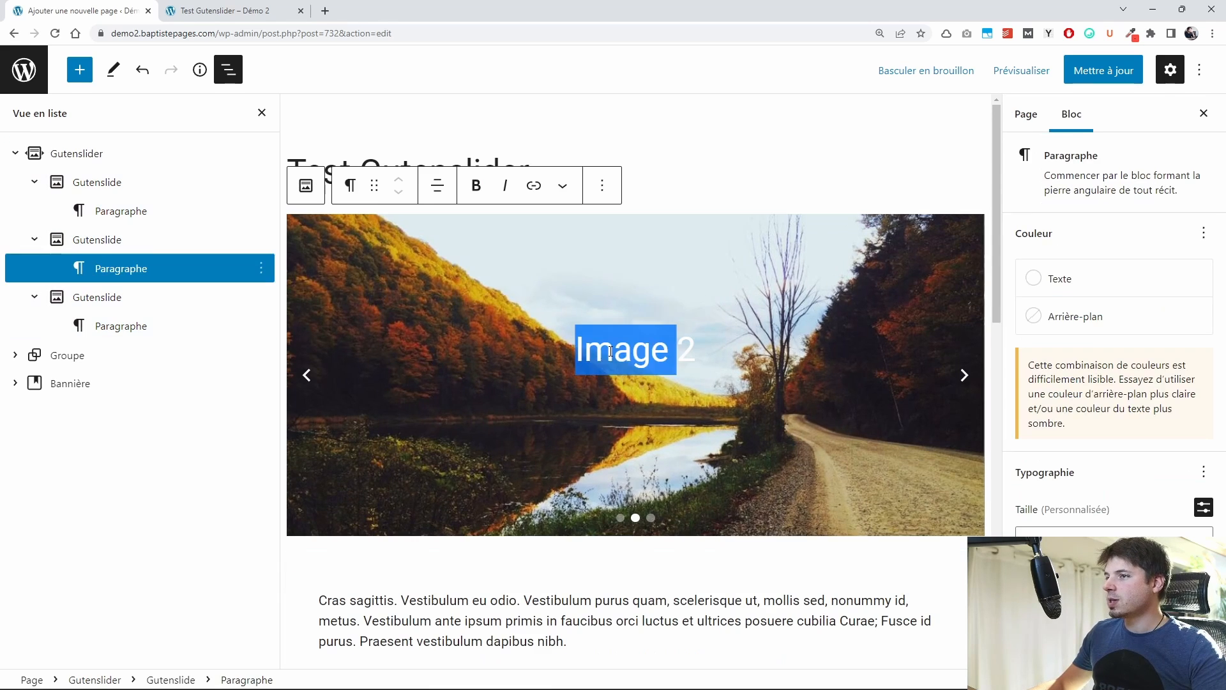
pyautogui.click(732, 332)
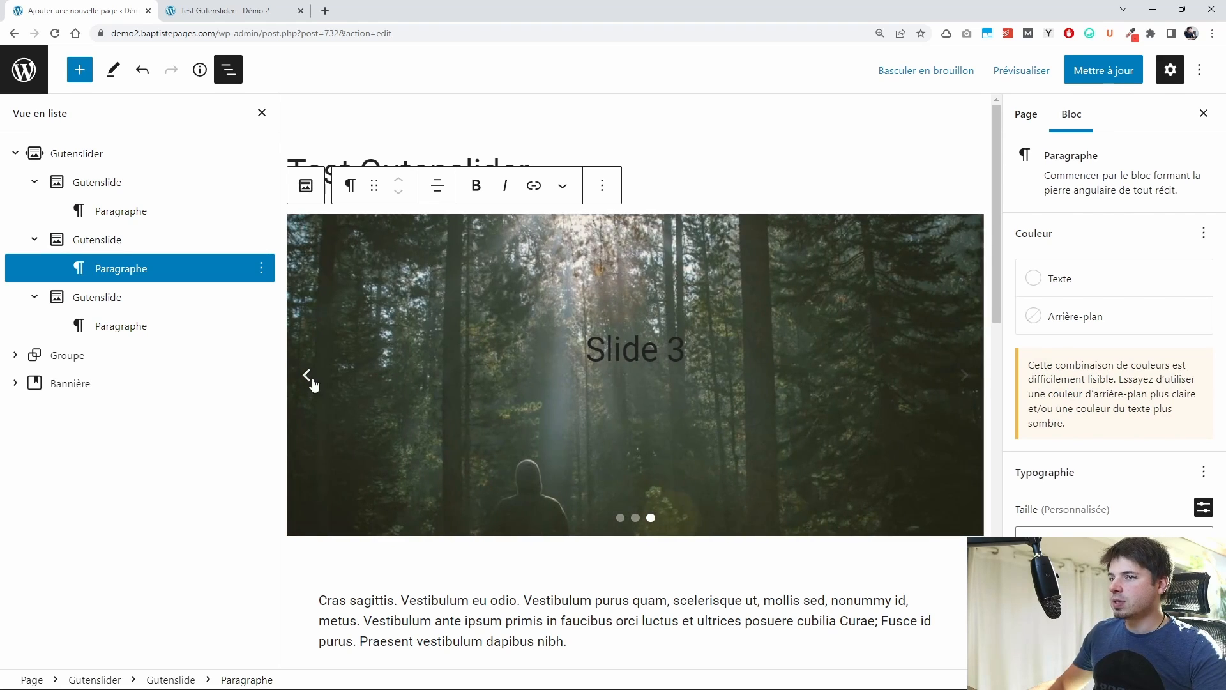
pyautogui.click(308, 375)
# Step: Apply a selected-colour overlay to the wooden cabin slide's background image and set the overlay opacity to 50
pyautogui.click(619, 251)
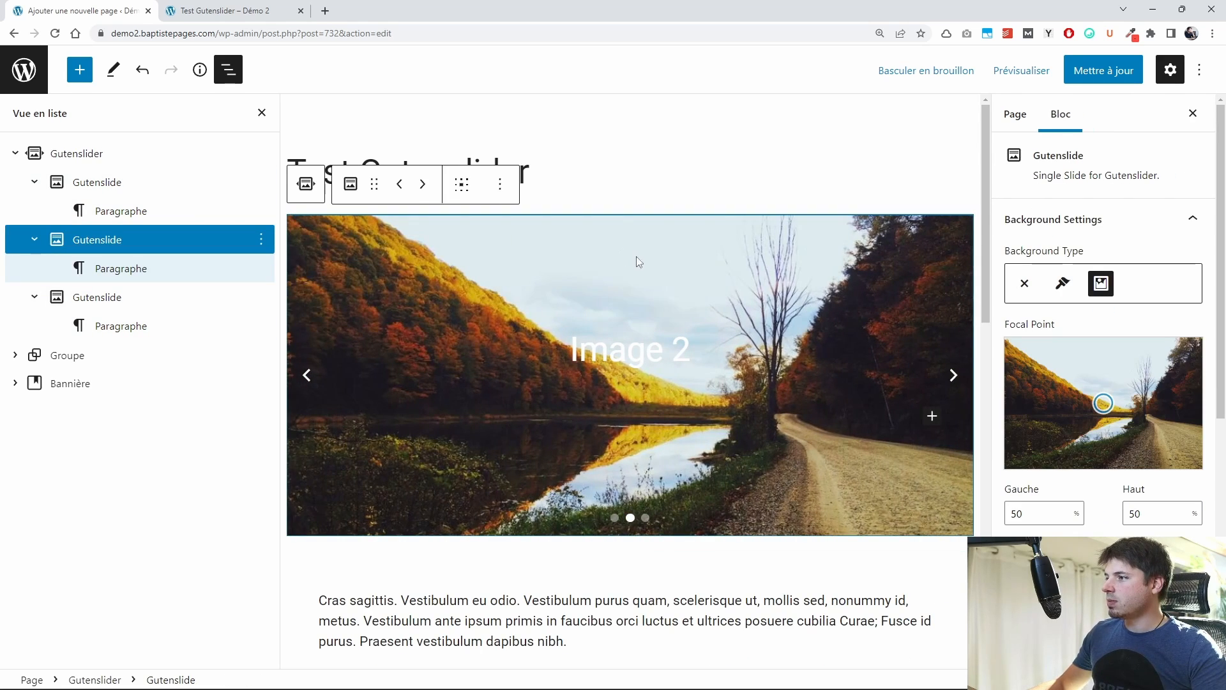
pyautogui.scroll(-4, 1109, 544)
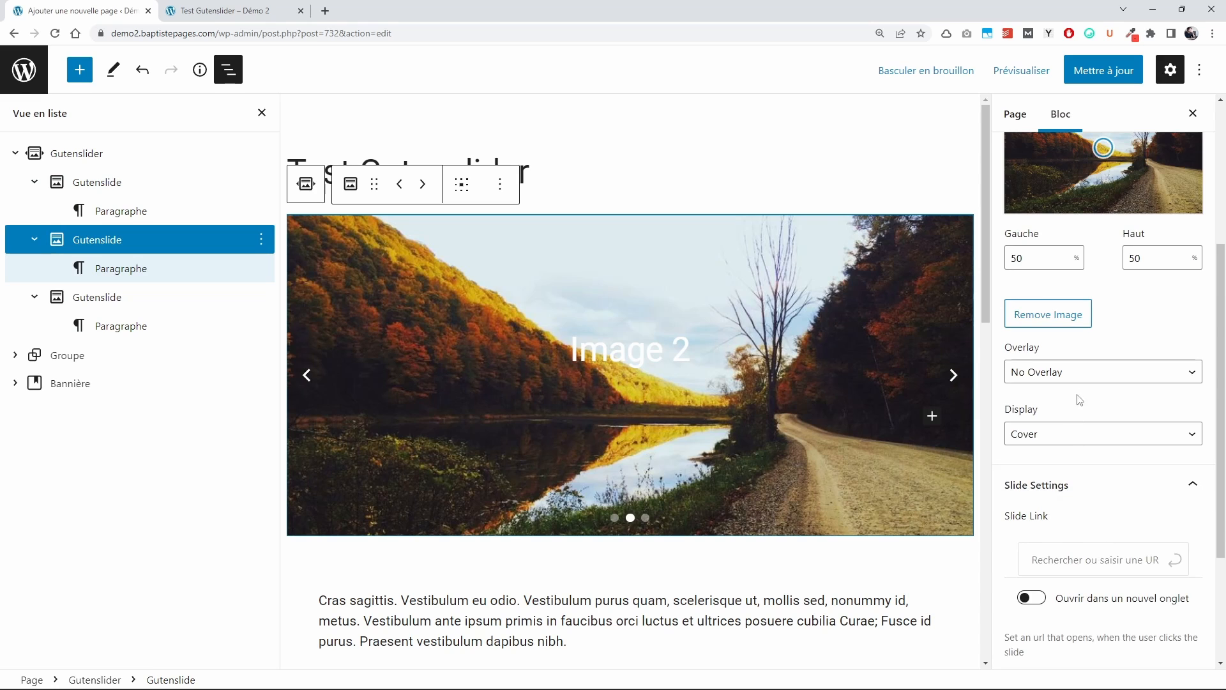
pyautogui.scroll(4, 1079, 400)
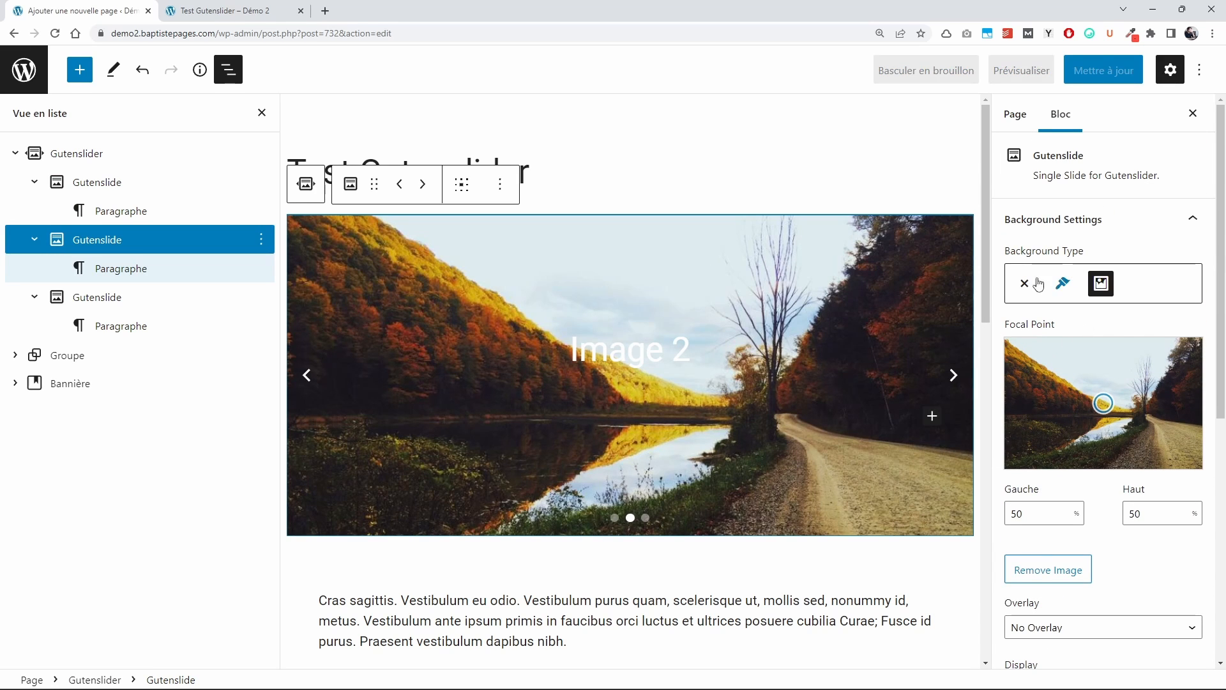
pyautogui.scroll(-4, 1034, 332)
pyautogui.click(1073, 373)
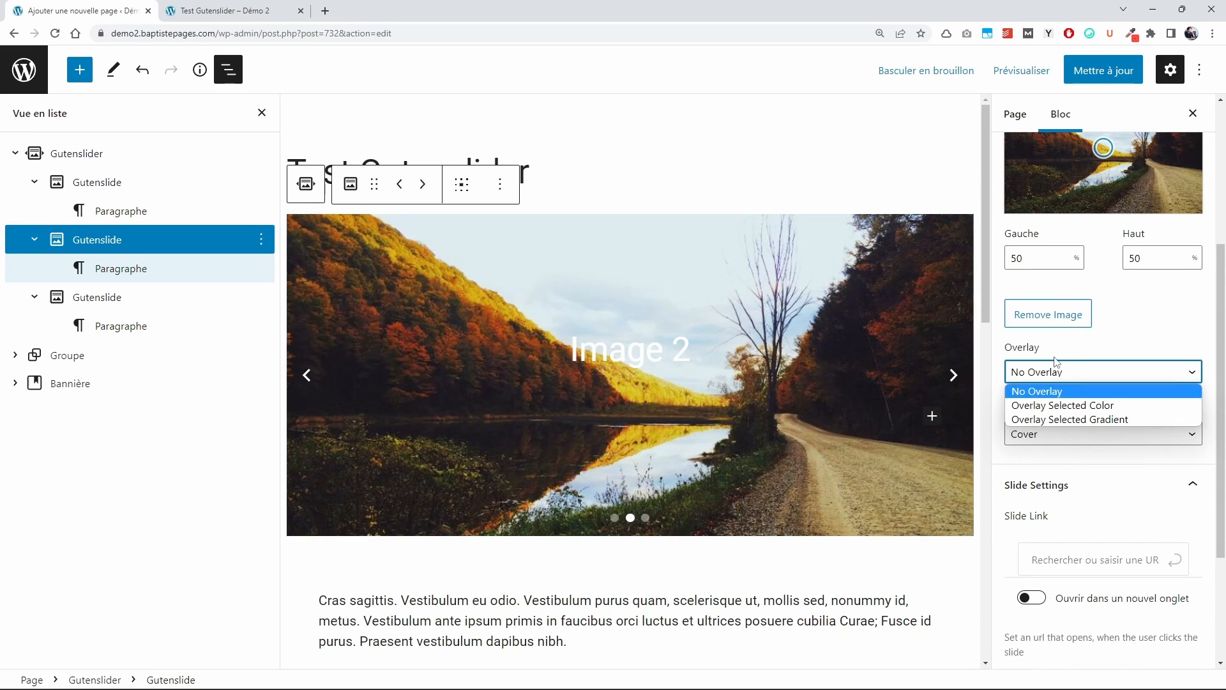
pyautogui.click(1084, 406)
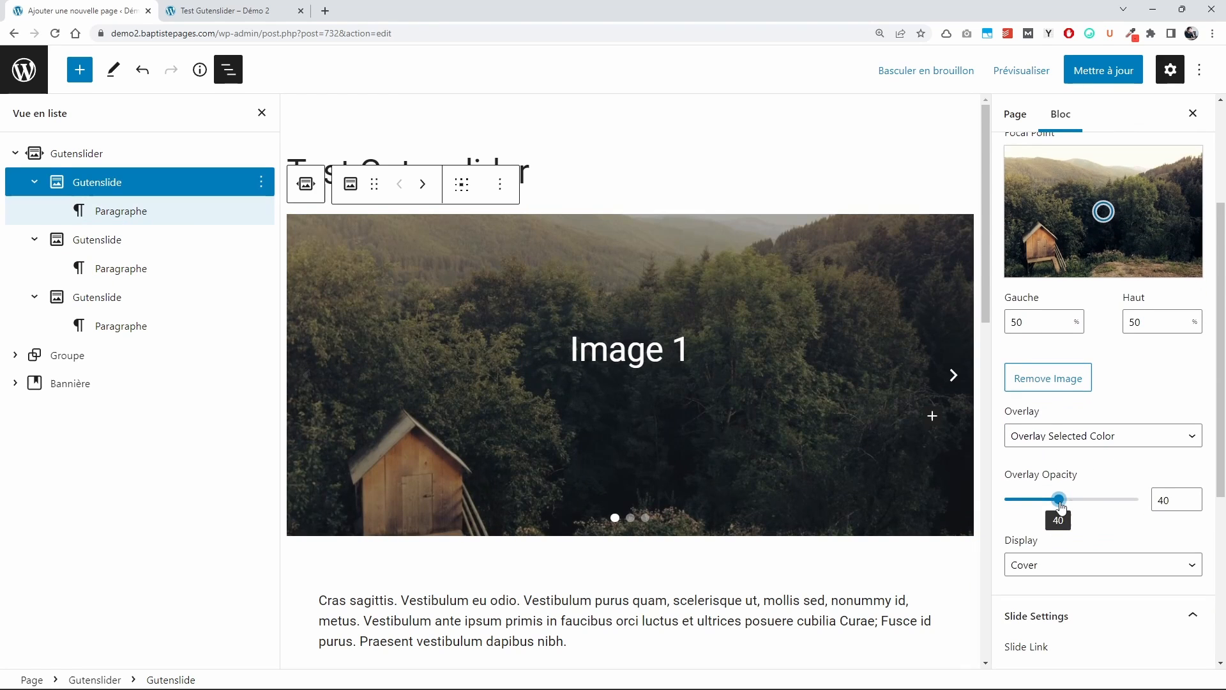
pyautogui.moveTo(1059, 499); pyautogui.dragTo(1078, 503)
pyautogui.scroll(3, 1119, 490)
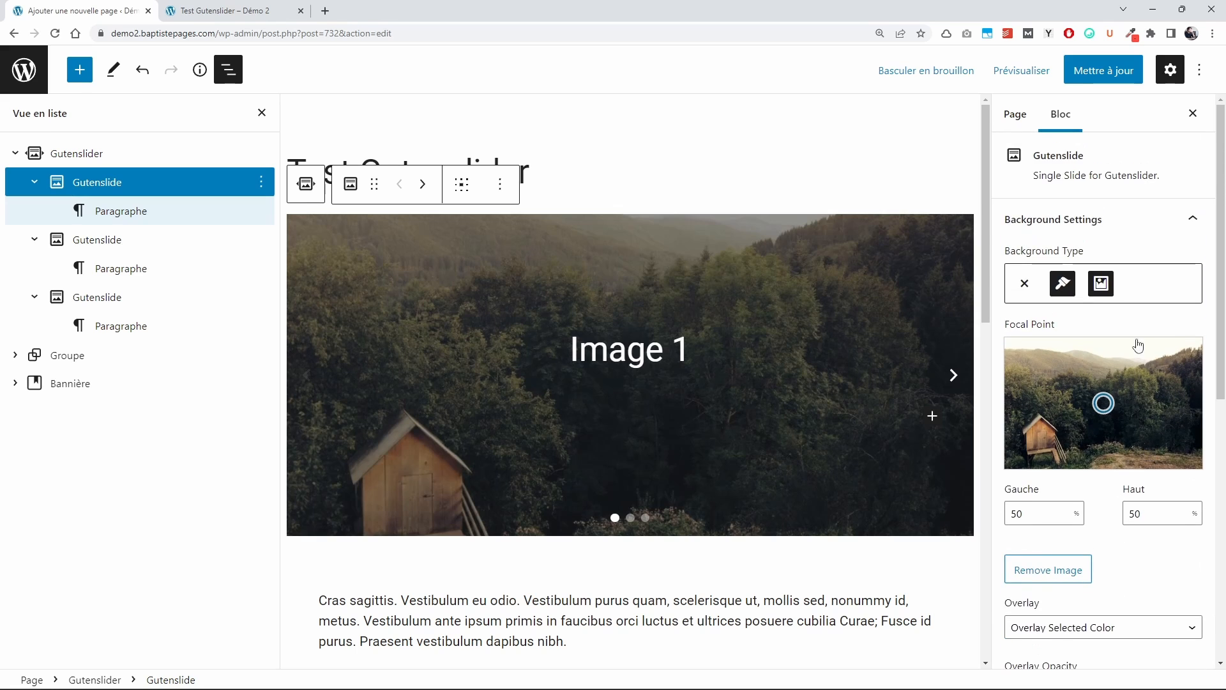
# Step: Change the cabin slide's overlay colour to the theme's blue and return to its background image settings
pyautogui.click(1076, 287)
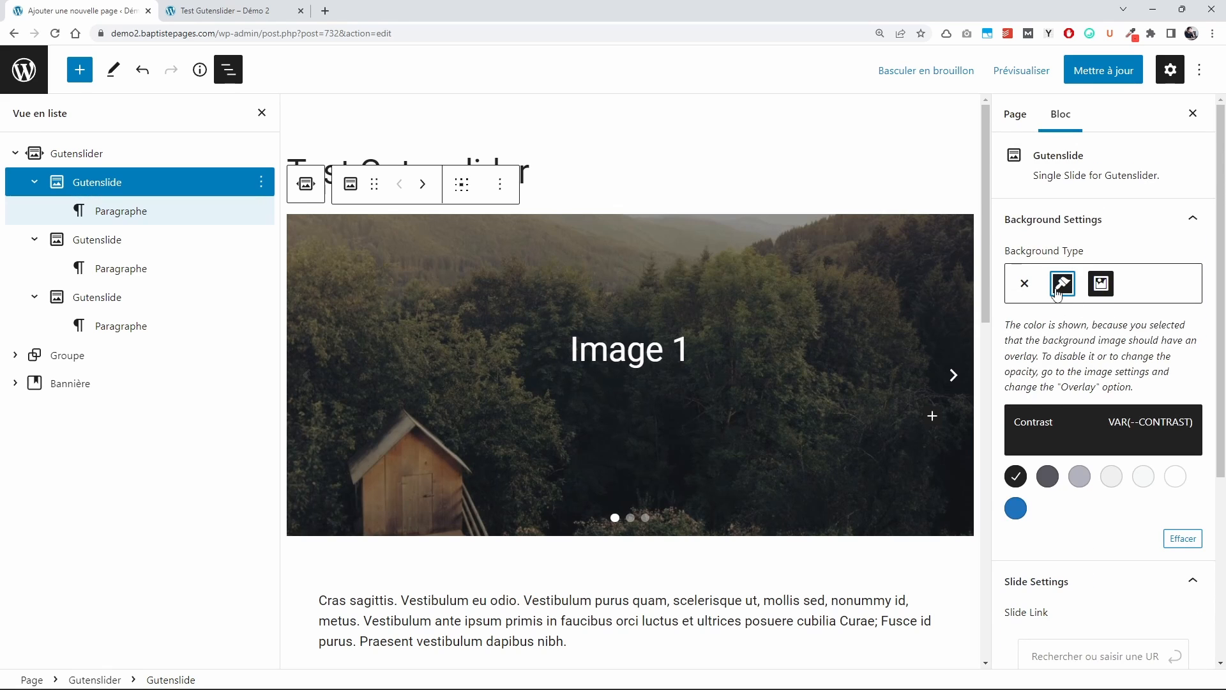
pyautogui.click(1101, 285)
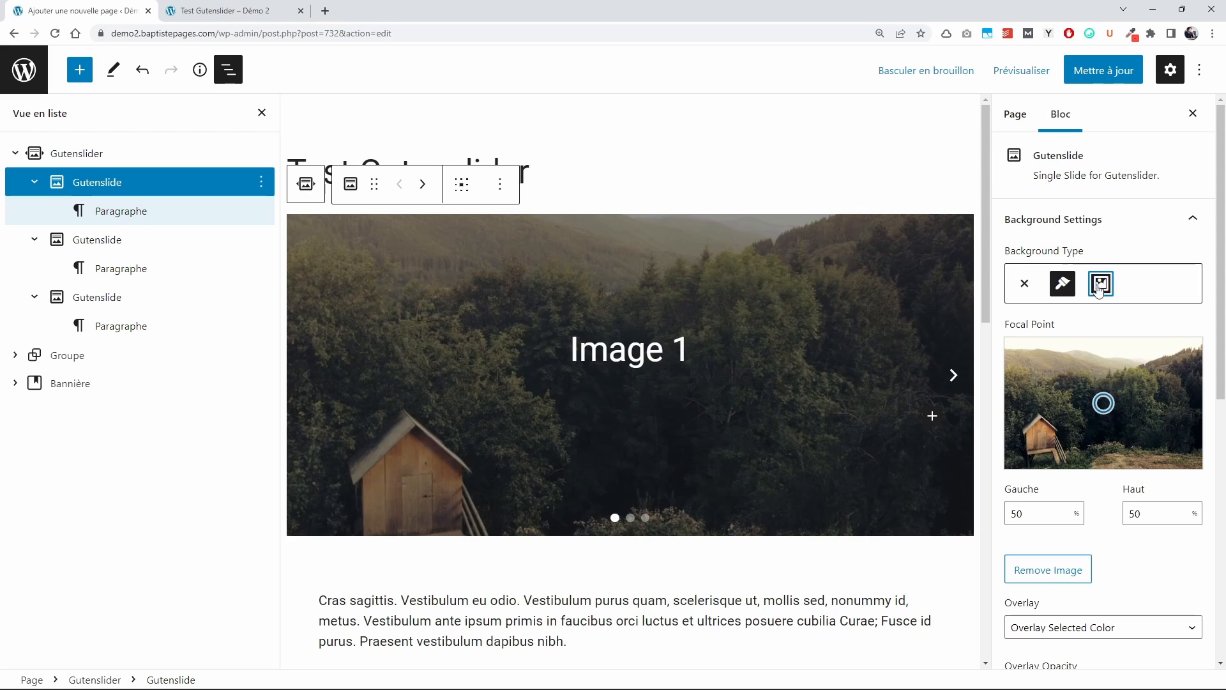
pyautogui.click(1061, 286)
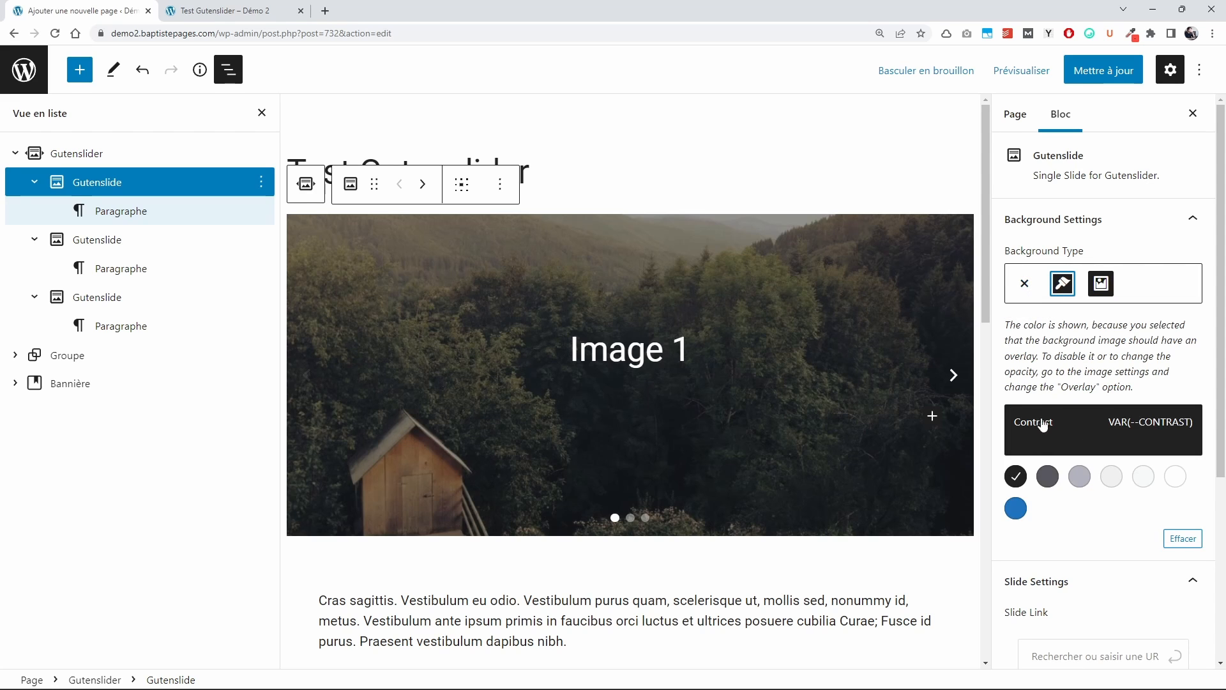
pyautogui.click(1016, 508)
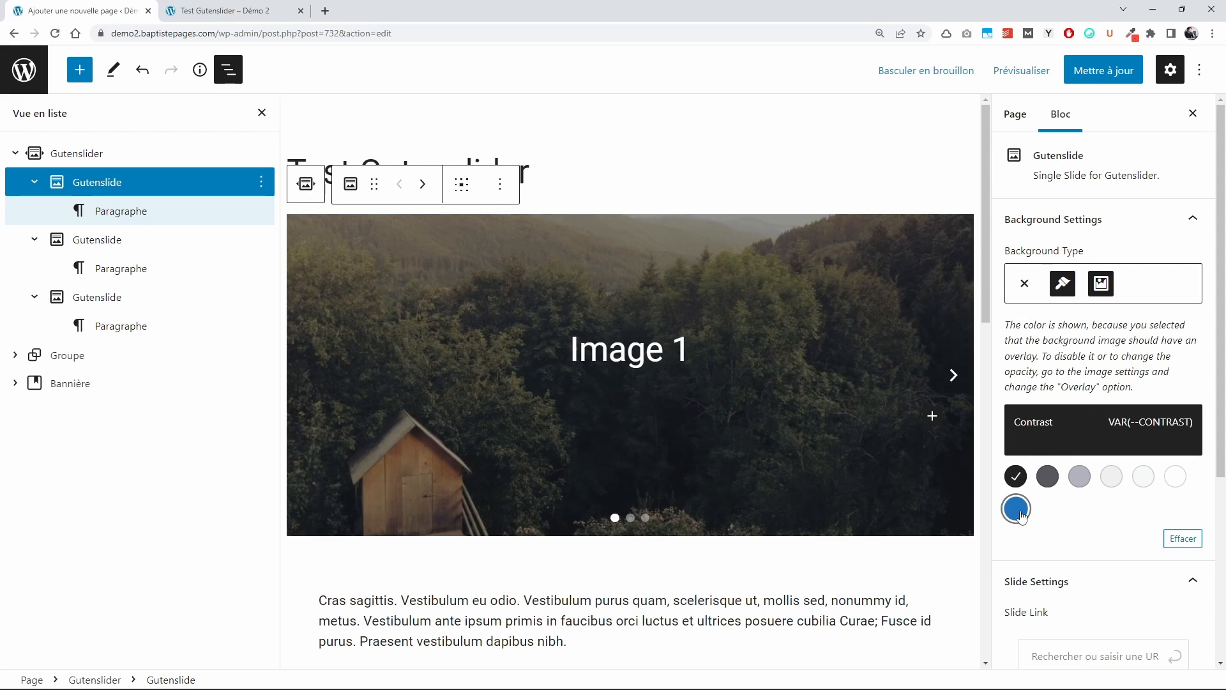
pyautogui.click(1100, 285)
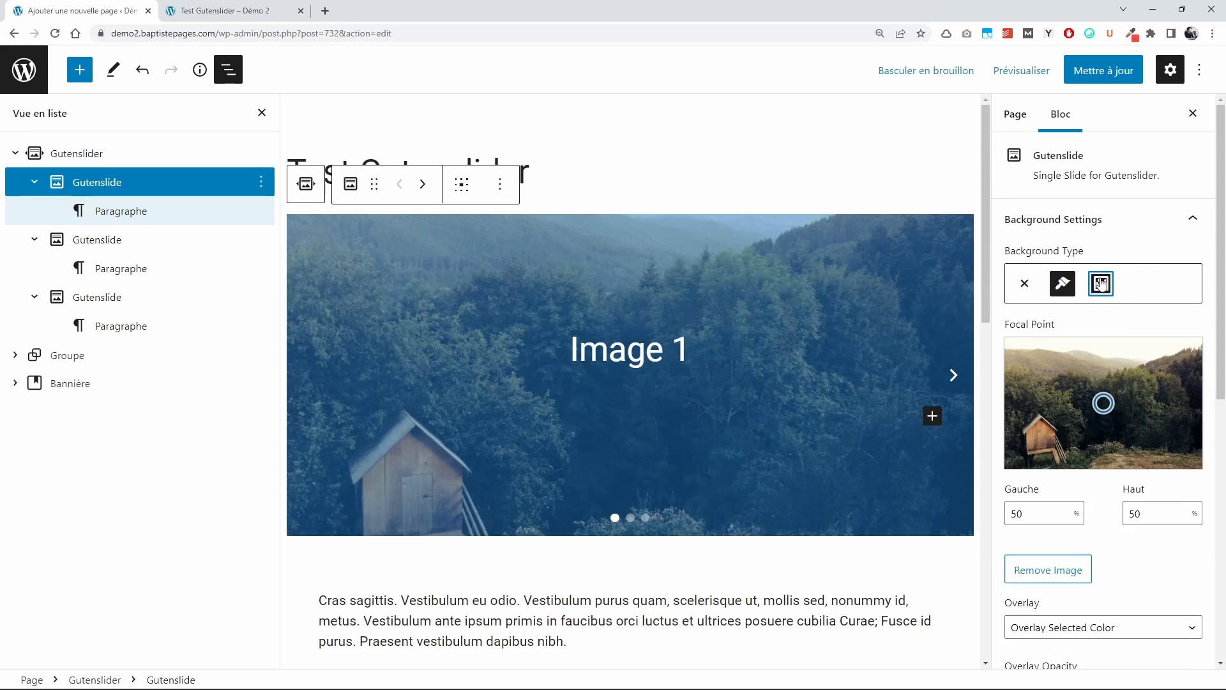
# Step: Examine the cabin slide's overlay choices, display setting and slide link options
pyautogui.scroll(-8, 1086, 290)
pyautogui.scroll(1, 1077, 293)
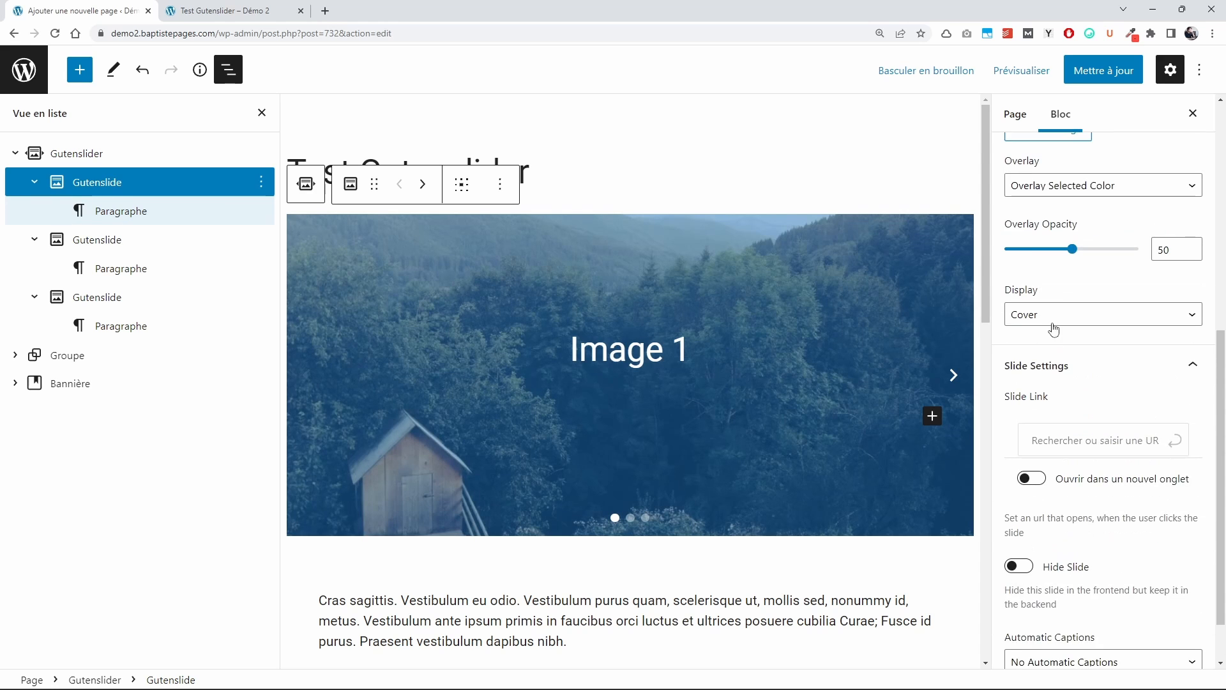
pyautogui.scroll(-1, 1063, 365)
pyautogui.scroll(4, 1086, 447)
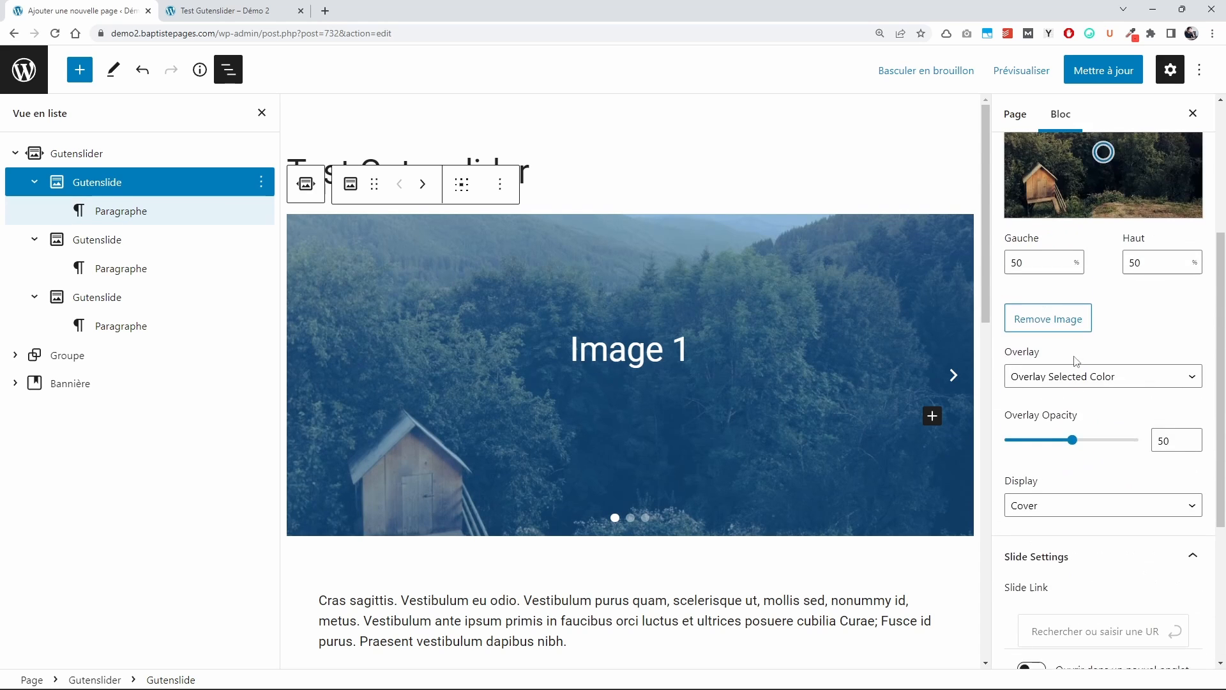
pyautogui.click(1093, 381)
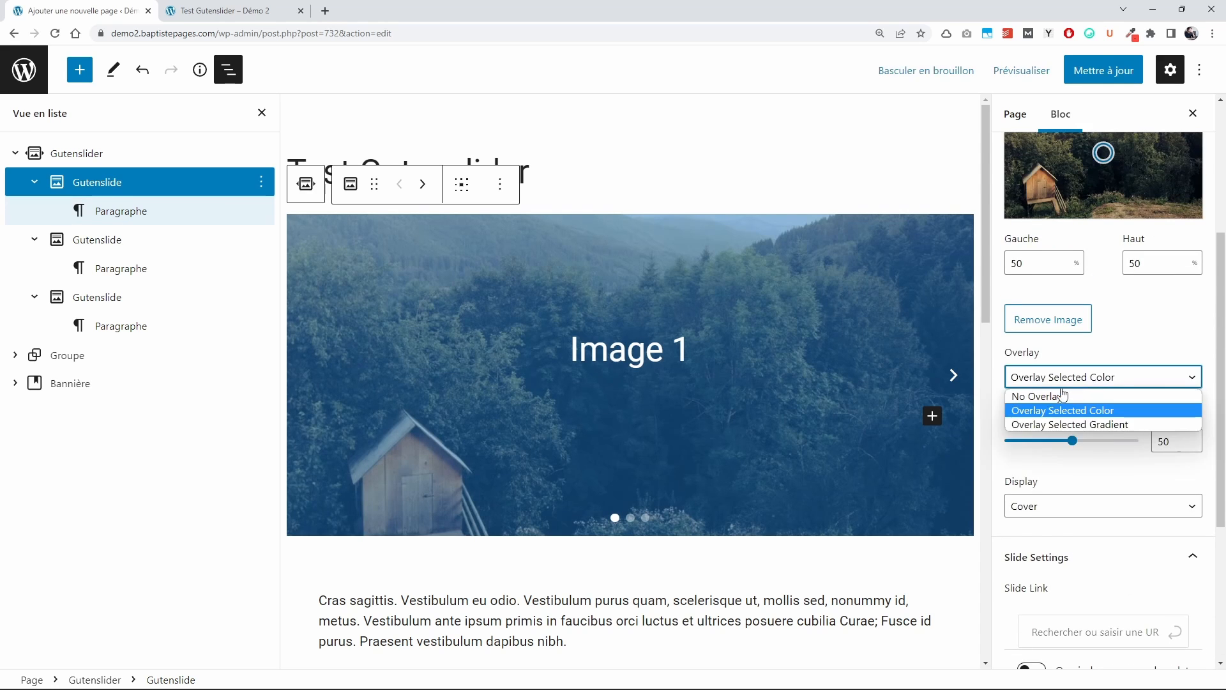
pyautogui.click(1089, 411)
pyautogui.click(1092, 378)
pyautogui.click(1093, 379)
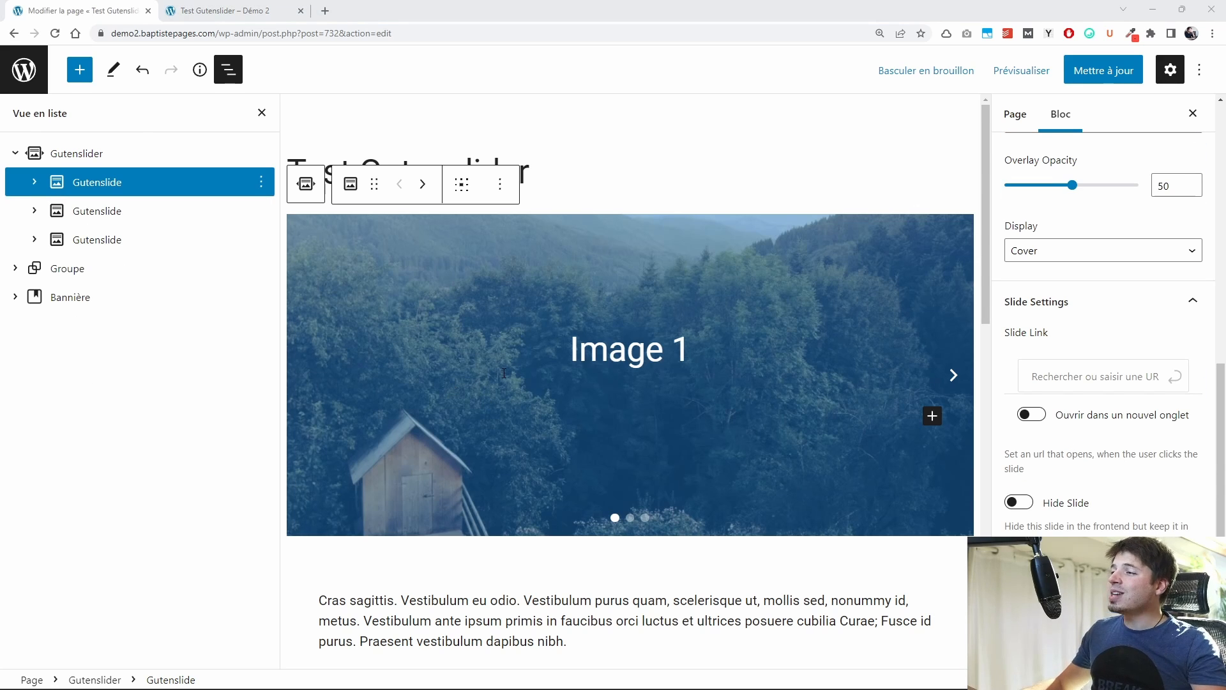
pyautogui.scroll(1, 1029, 364)
pyautogui.scroll(-1, 1056, 380)
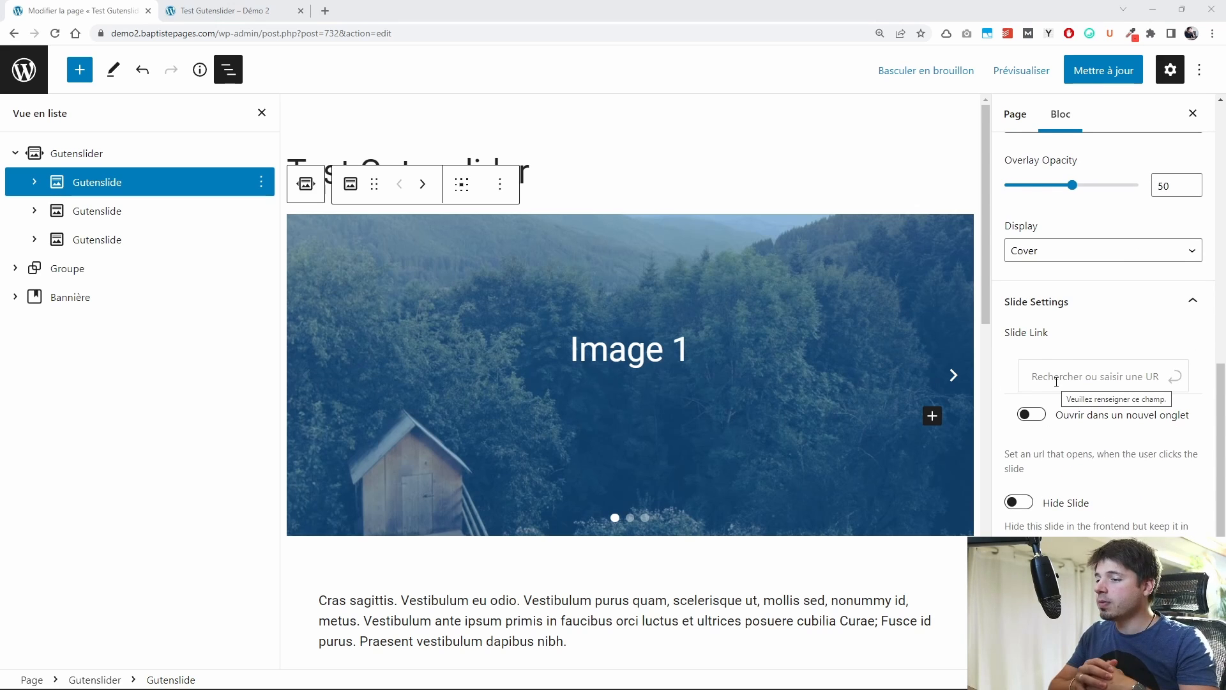
pyautogui.click(1056, 381)
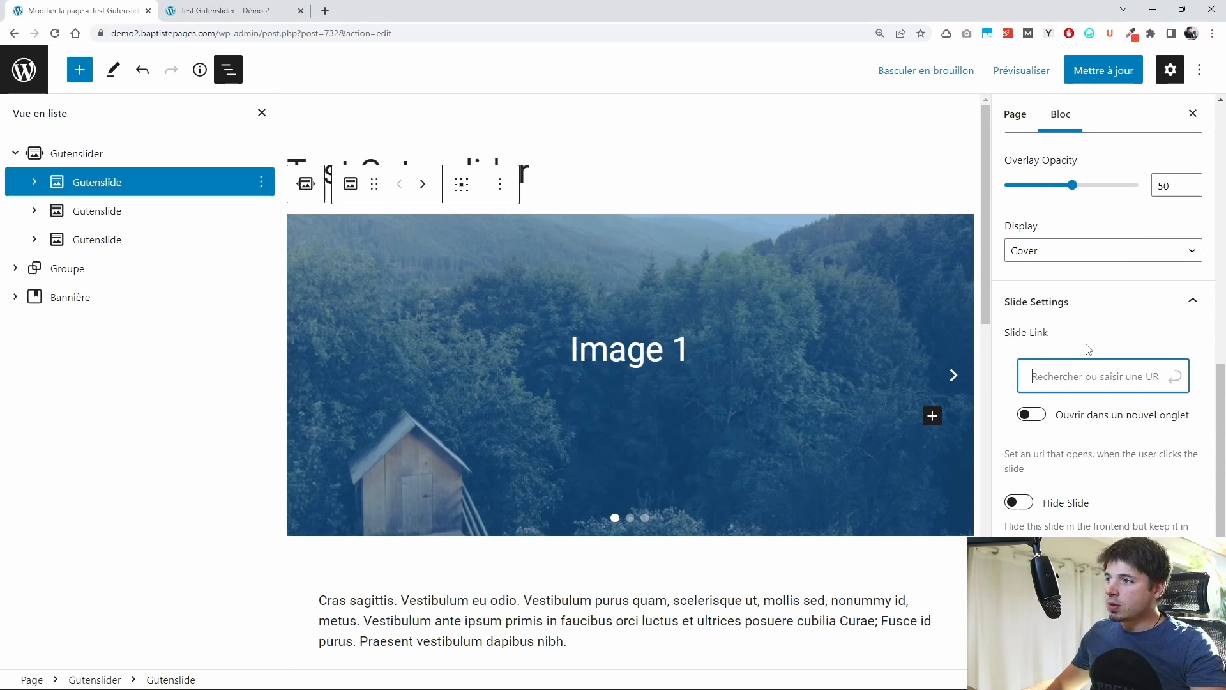
# Step: Replace the first slide's title with "Trouvez-nous sur Youtube"
pyautogui.tripleClick(657, 362)
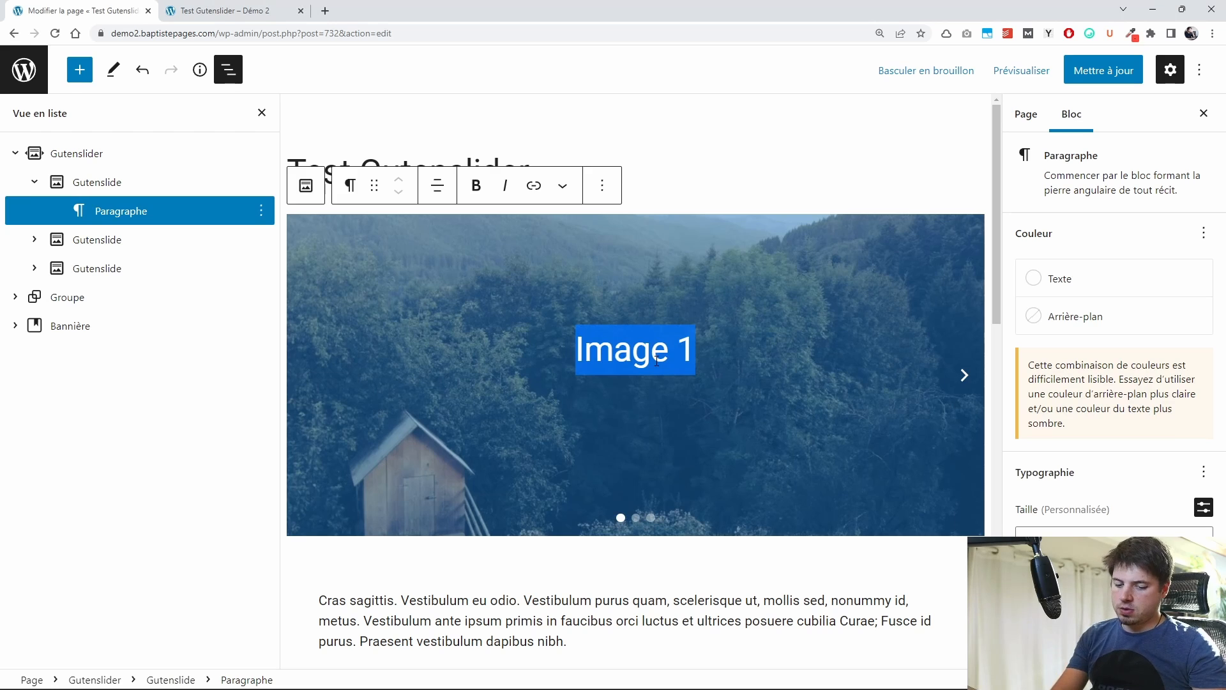
pyautogui.write('Trouvez-nous s')
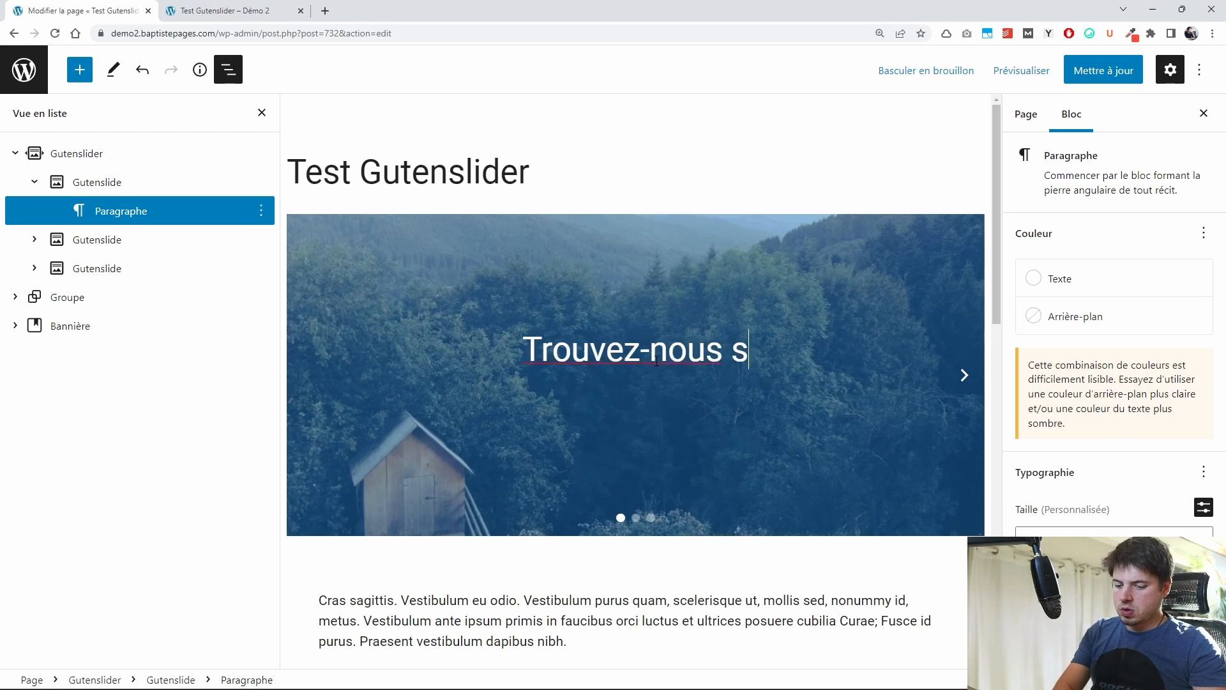
pyautogui.write('ur Youtube ')
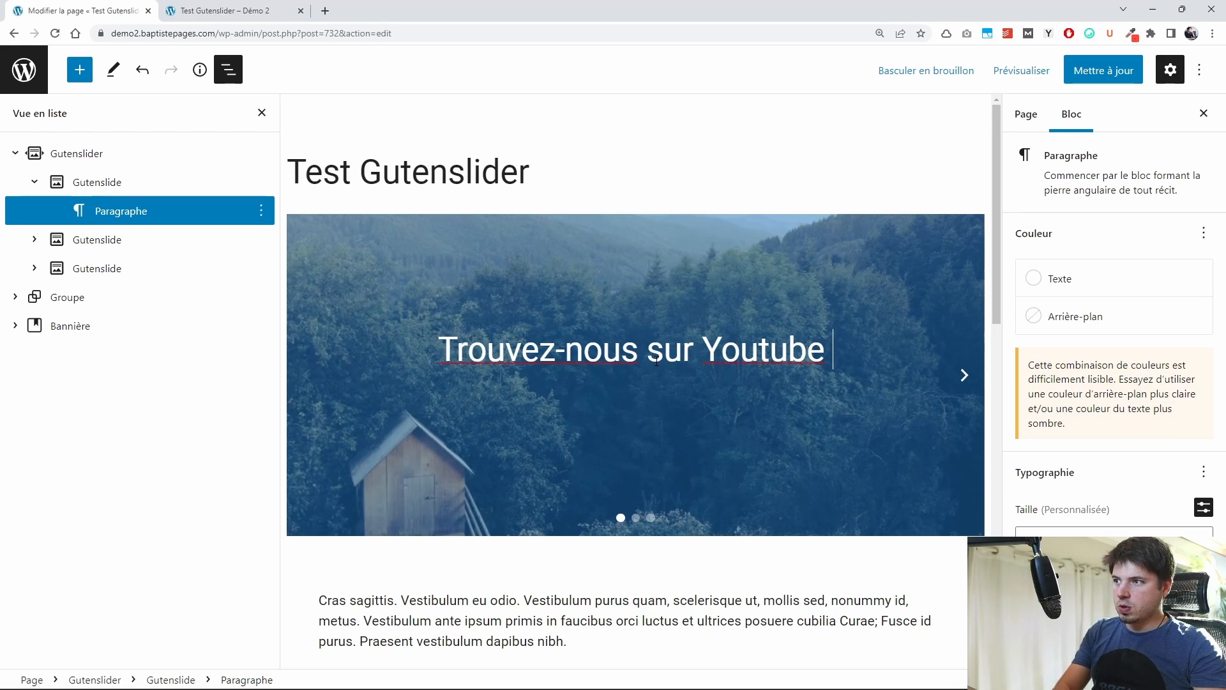
# Step: End the first slide's title with " !" and set that slide's link to youtube.fr
pyautogui.write('!')
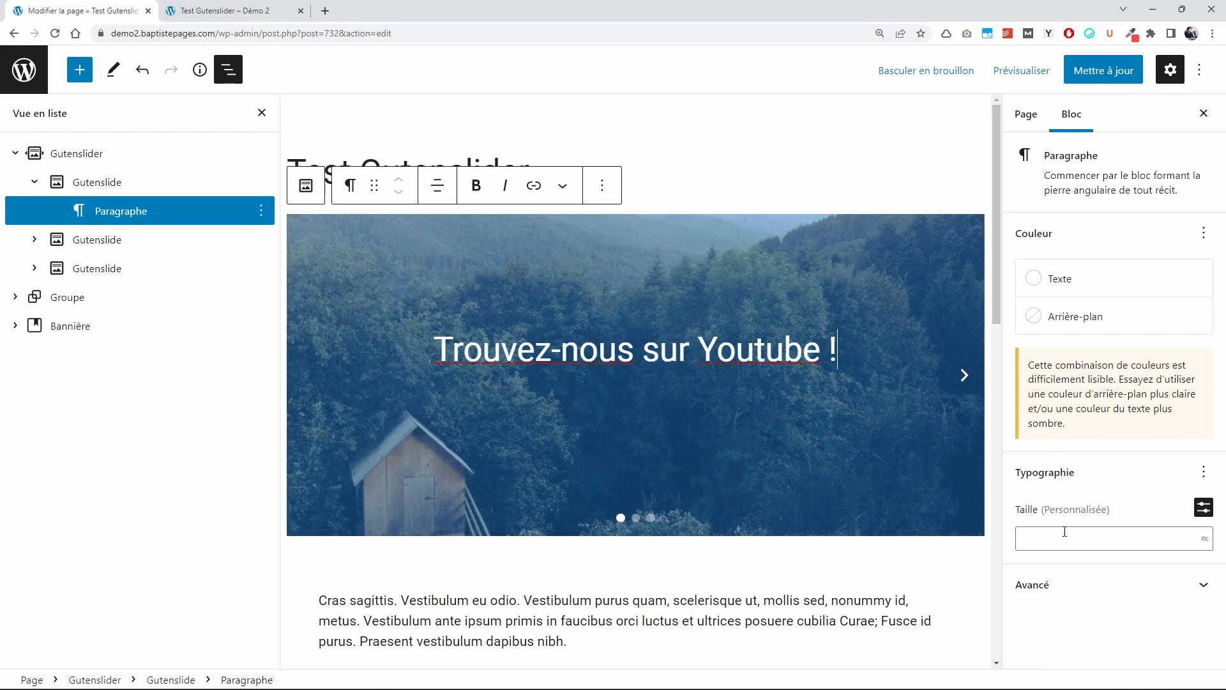
pyautogui.click(689, 468)
pyautogui.click(678, 241)
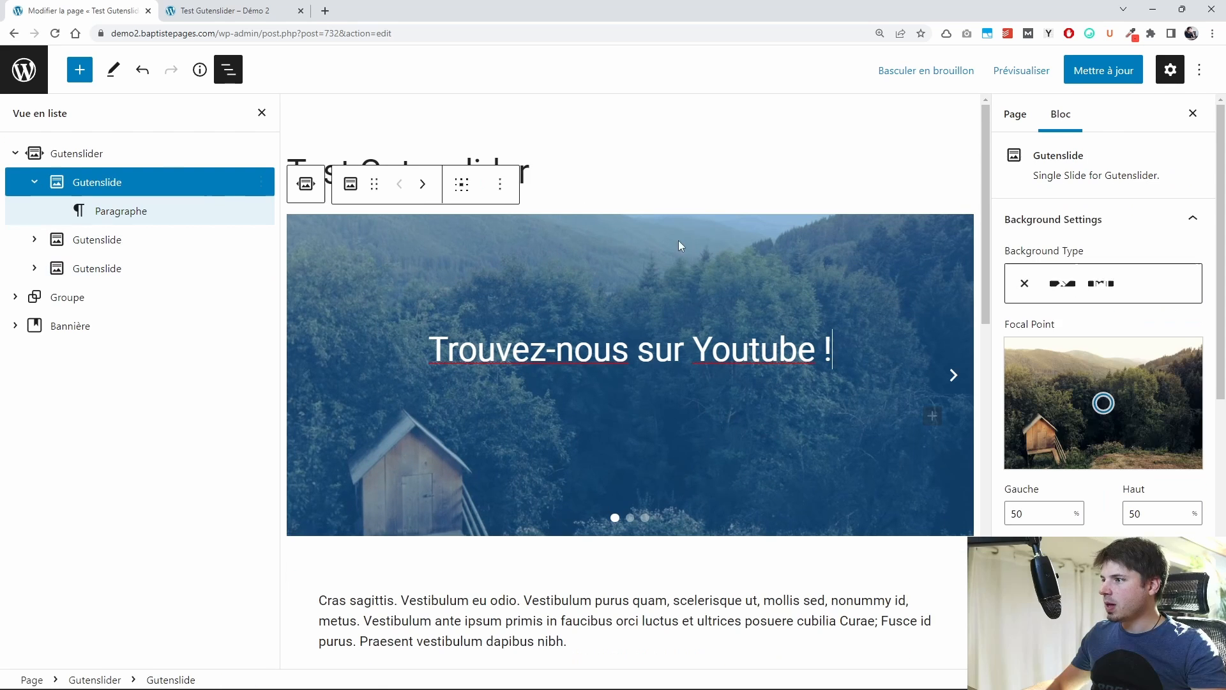
pyautogui.scroll(-7, 1051, 482)
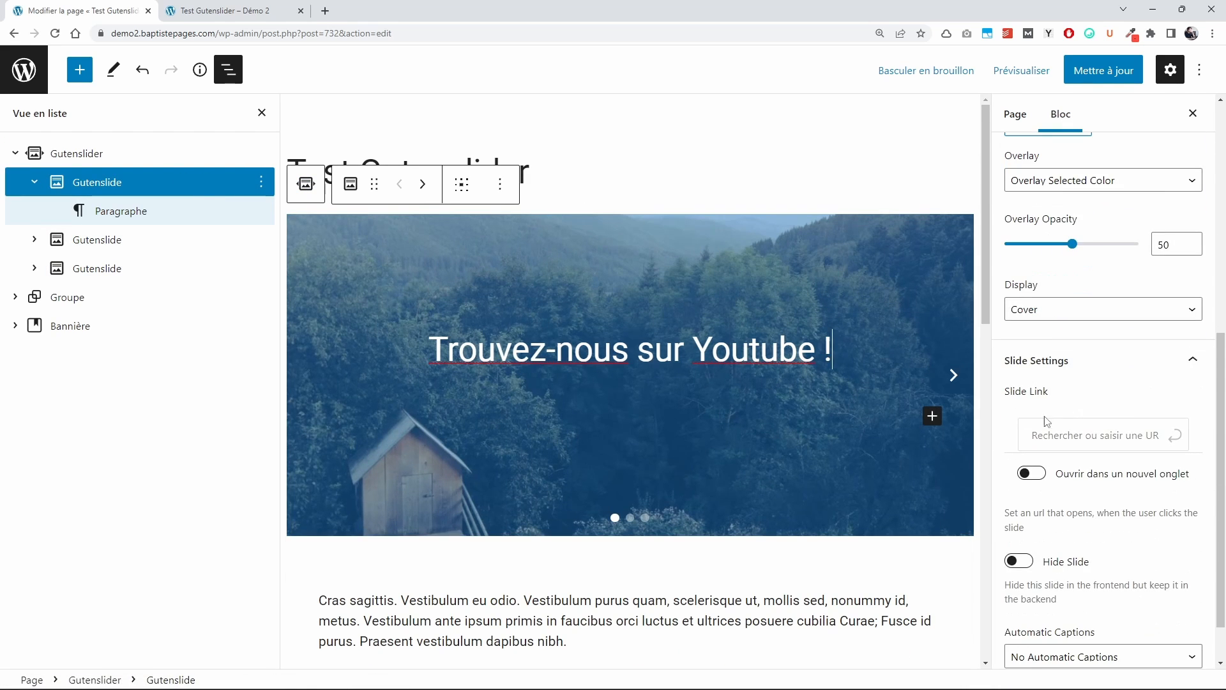
pyautogui.click(1060, 436)
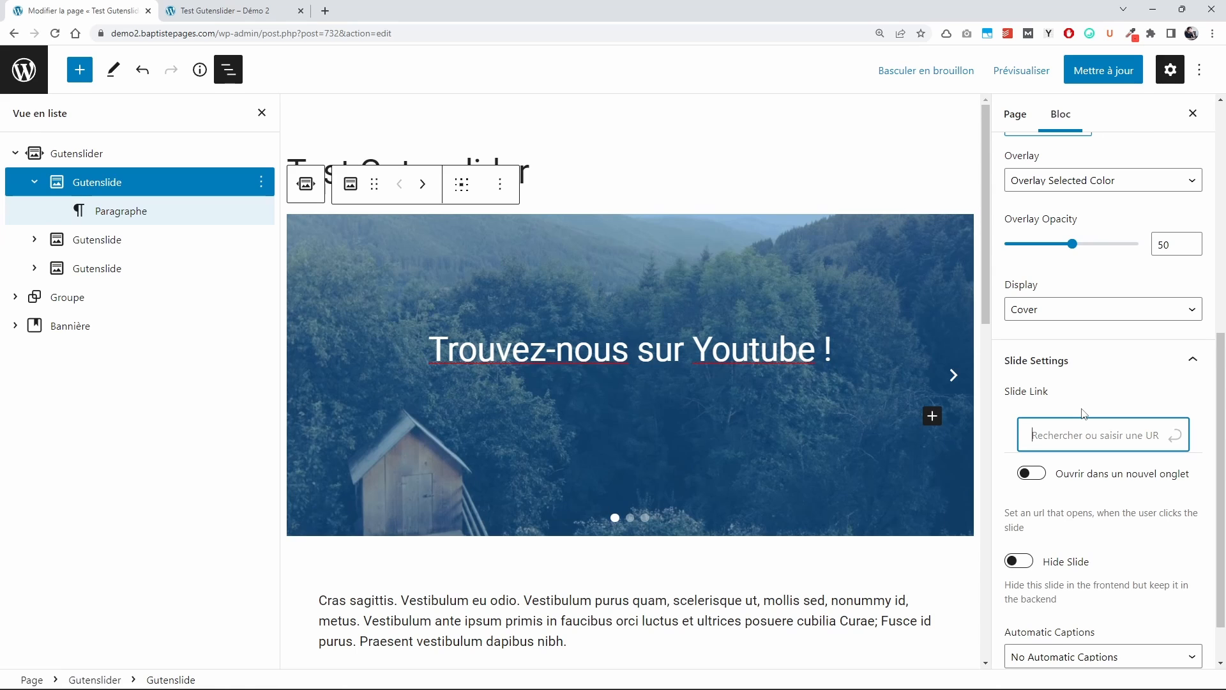
pyautogui.write('youtube.fr')
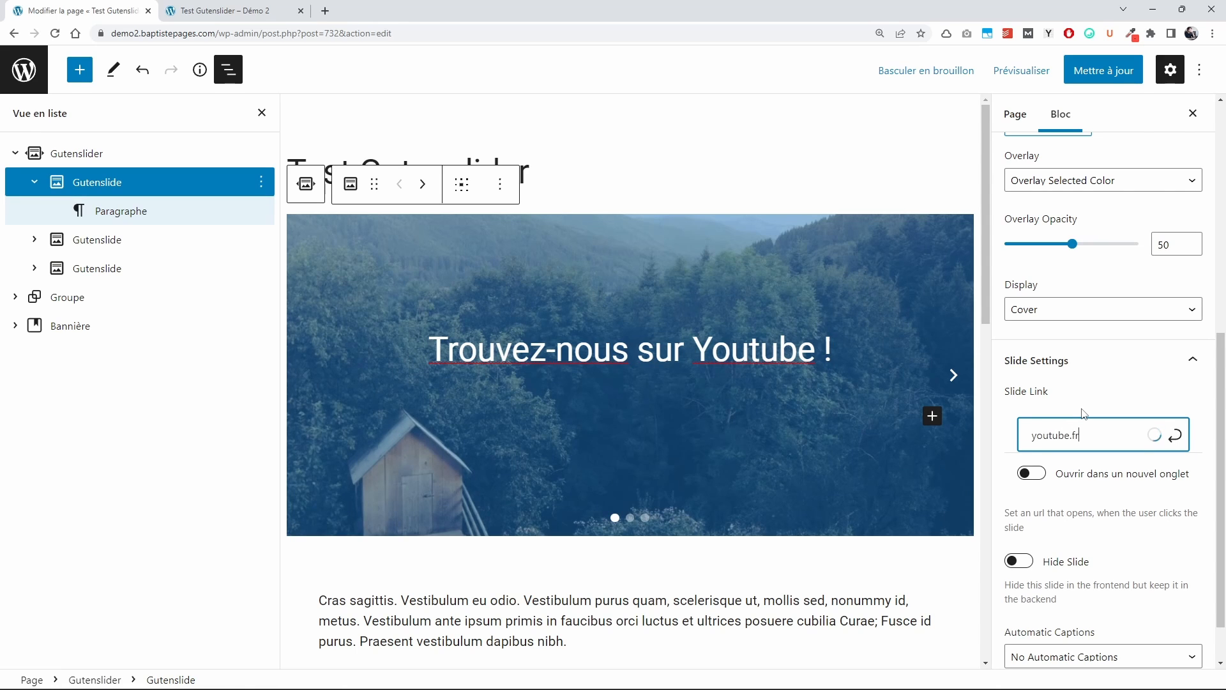
pyautogui.click(1177, 441)
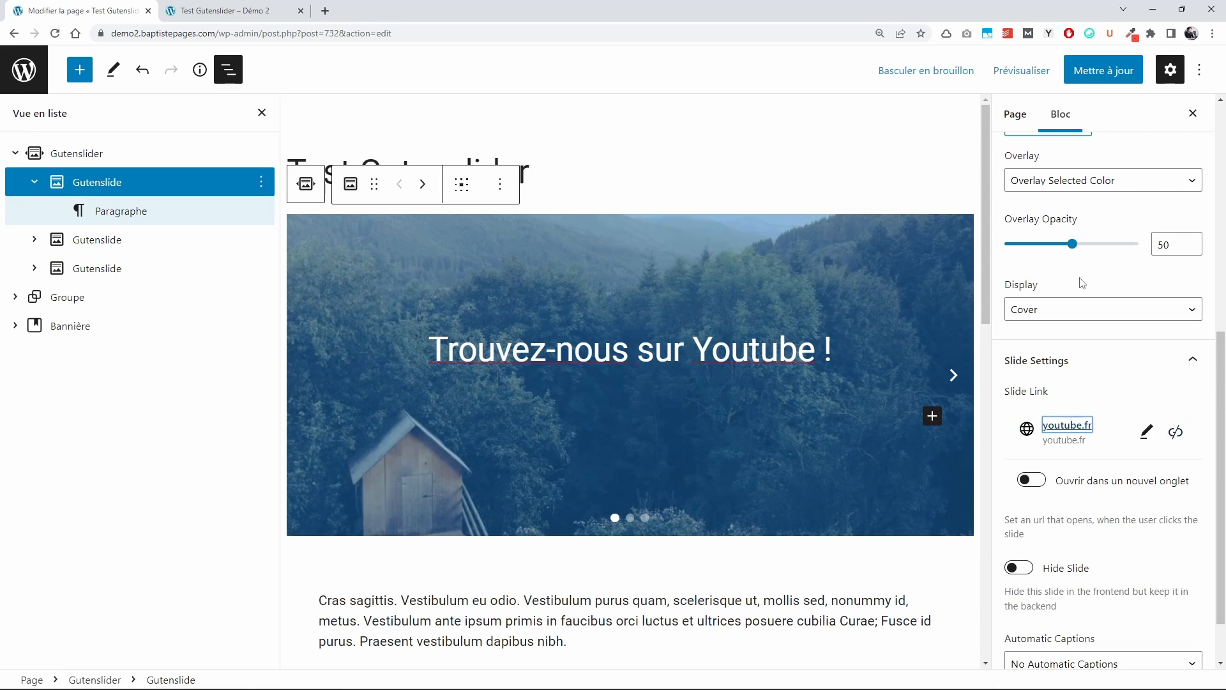
# Step: Save the page update, reload the published page and follow the first slide's link to test it
pyautogui.click(1076, 68)
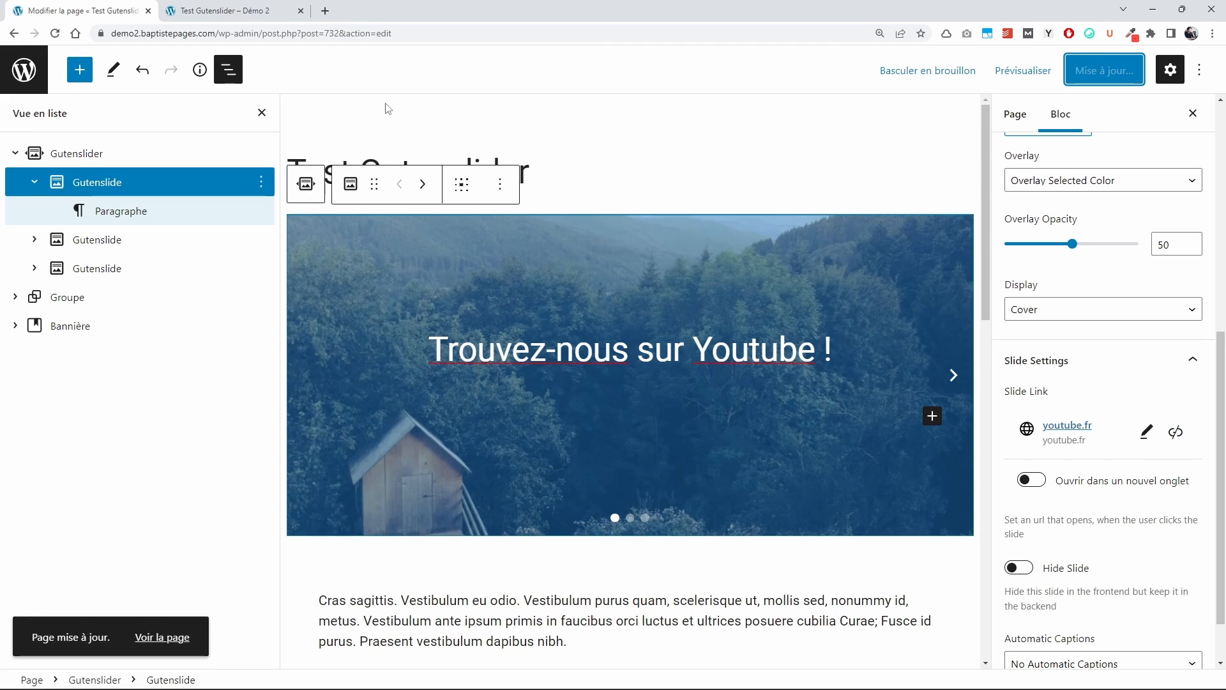
pyautogui.click(243, 16)
pyautogui.press('F5')
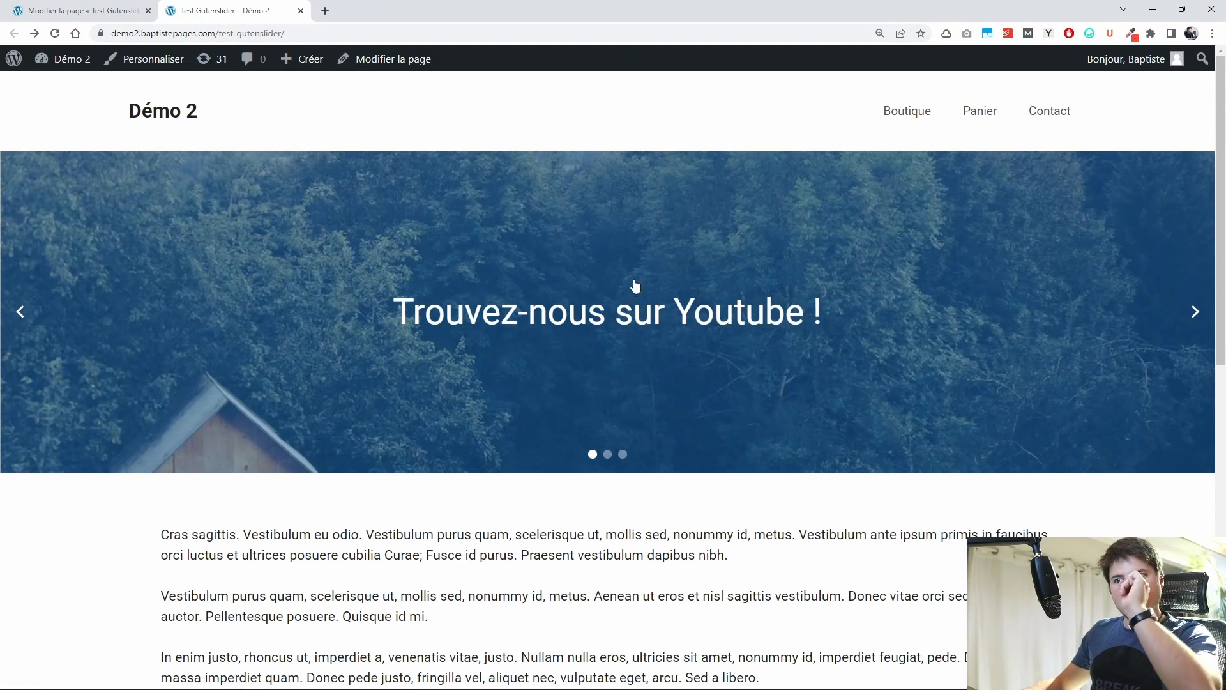
pyautogui.click(617, 297)
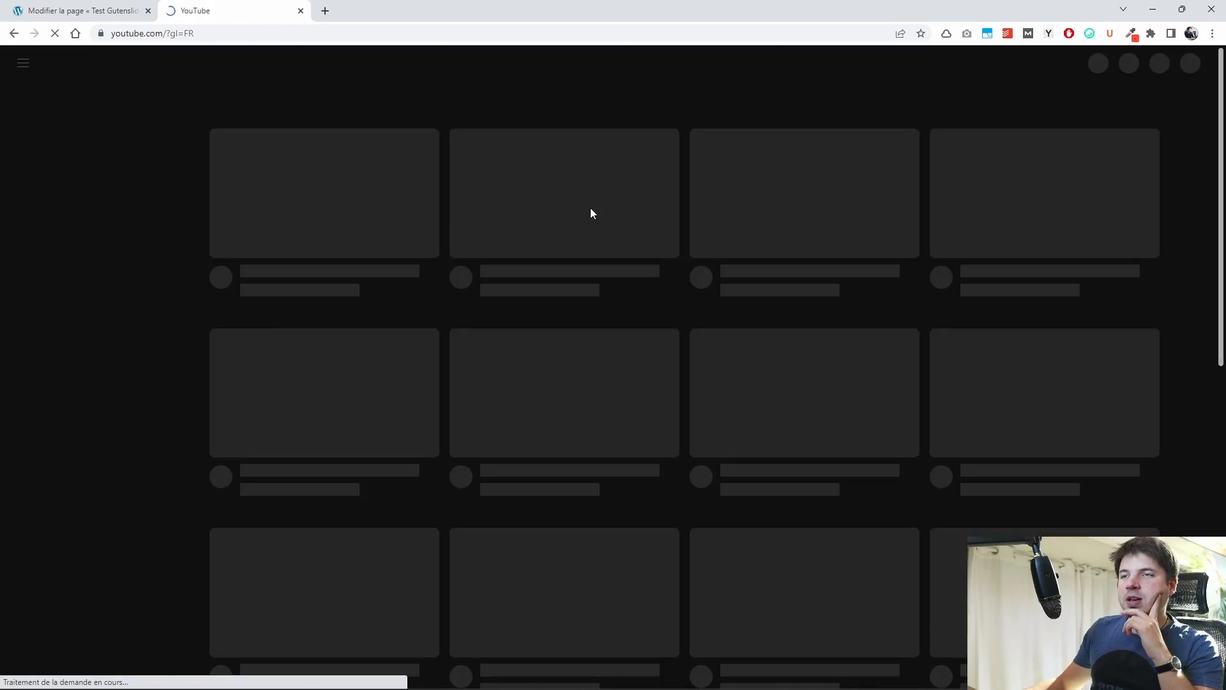